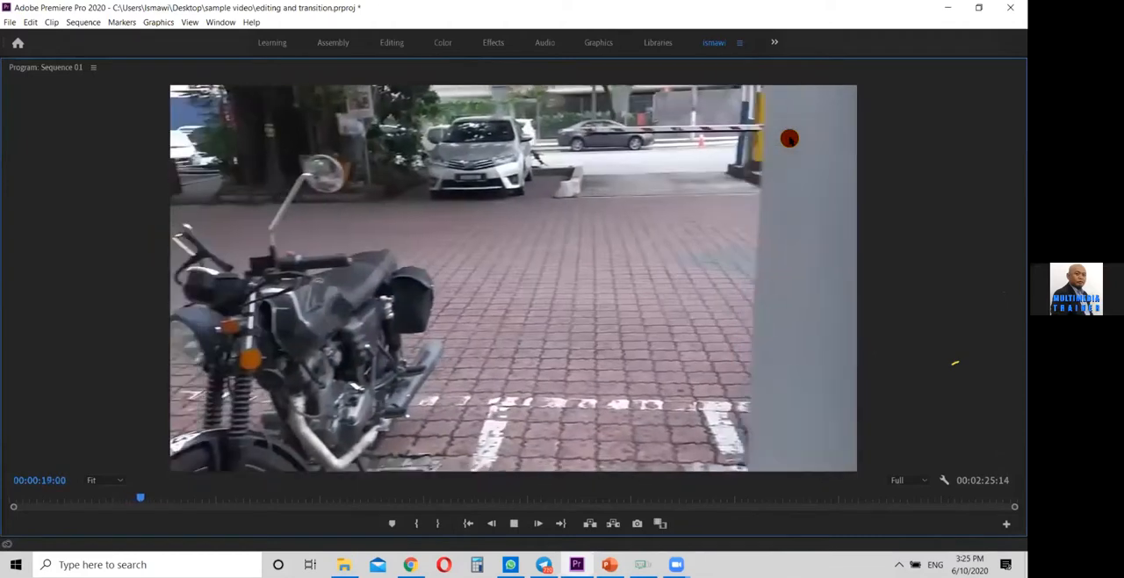
# Play the finished wall-wipe transition between the classroom door and motorcycle shots forward and backward, around 00:00:19 to 00:00:23, to examine how it works
pyautogui.press('space')
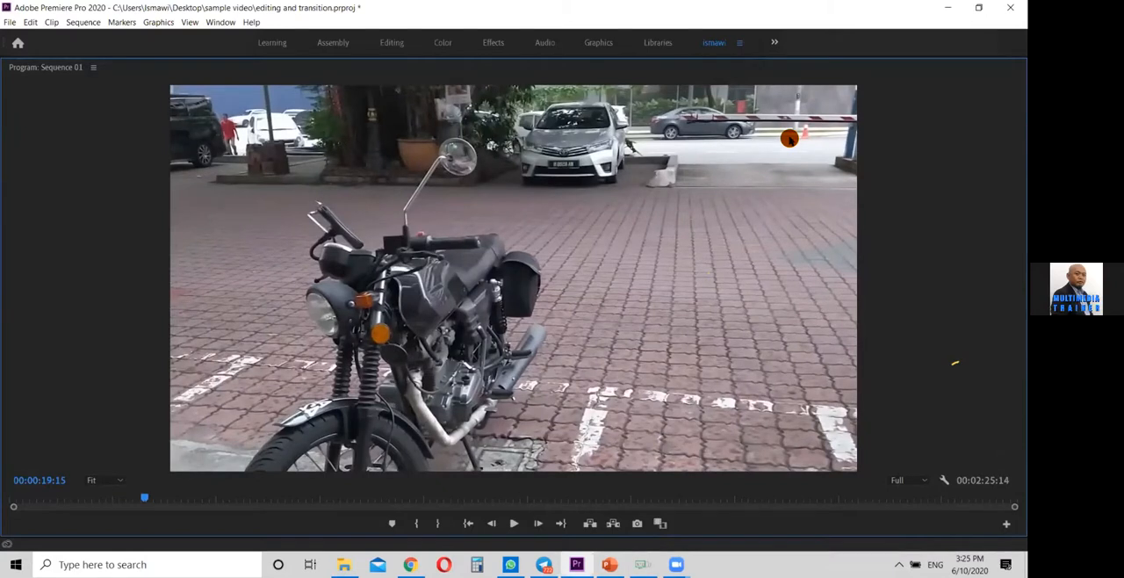
pyautogui.press('j')
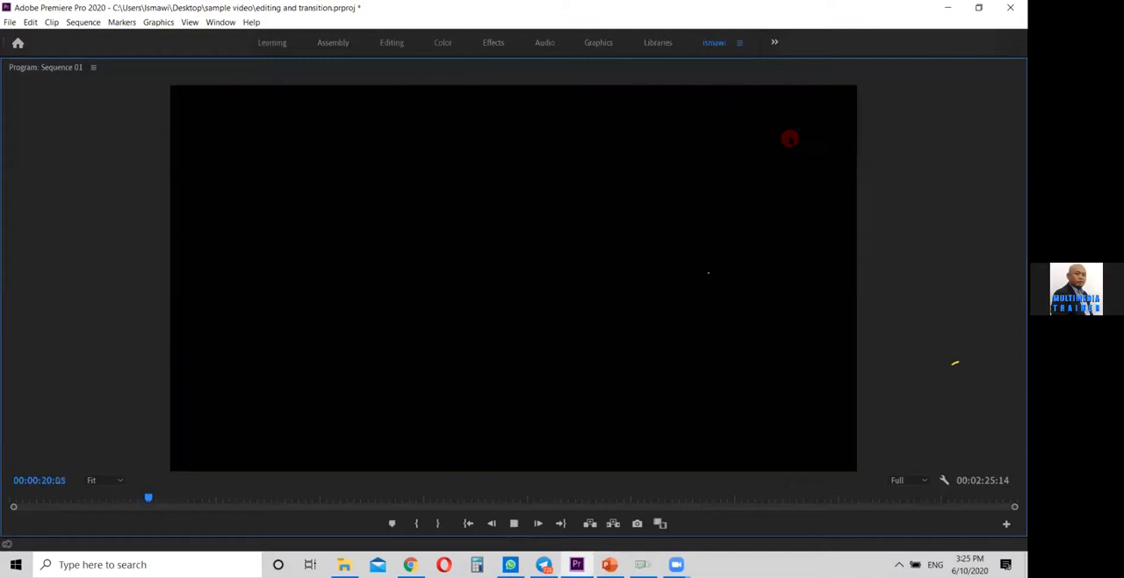
pyautogui.press('k')
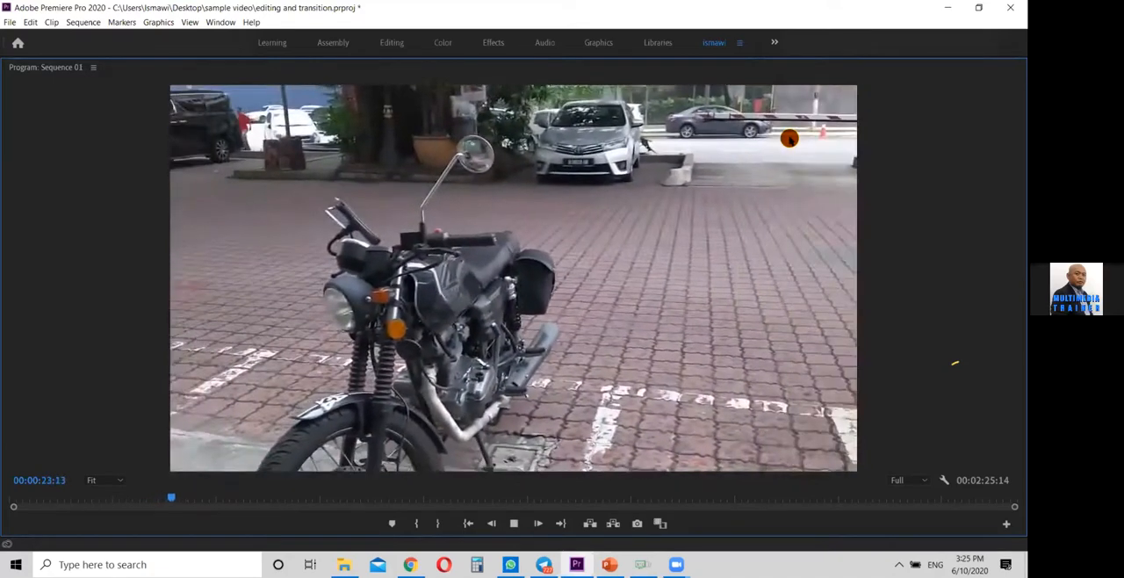
pyautogui.press('j')
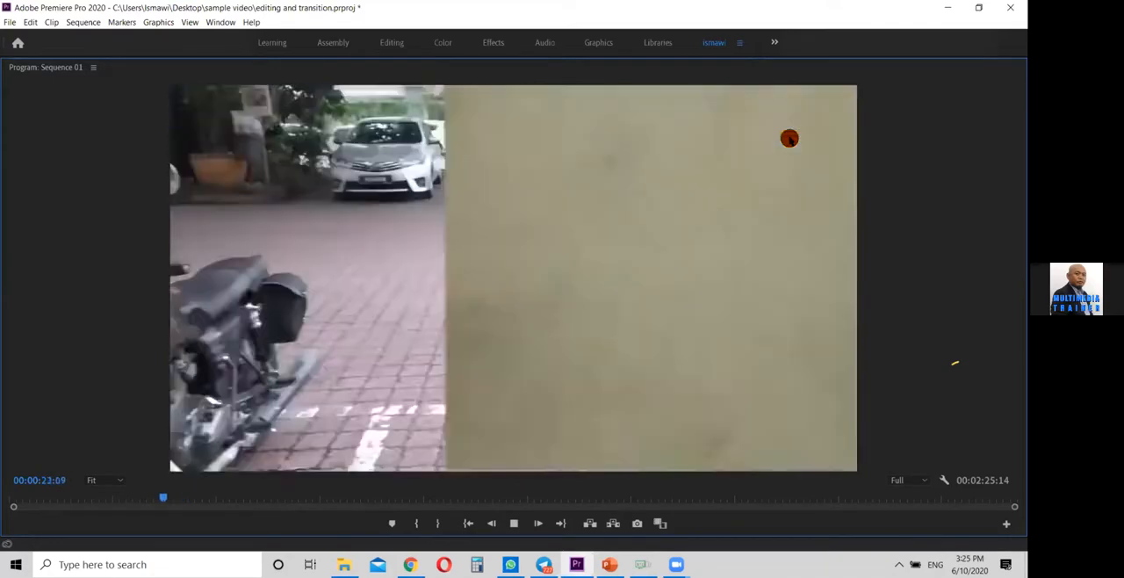
pyautogui.press('l')
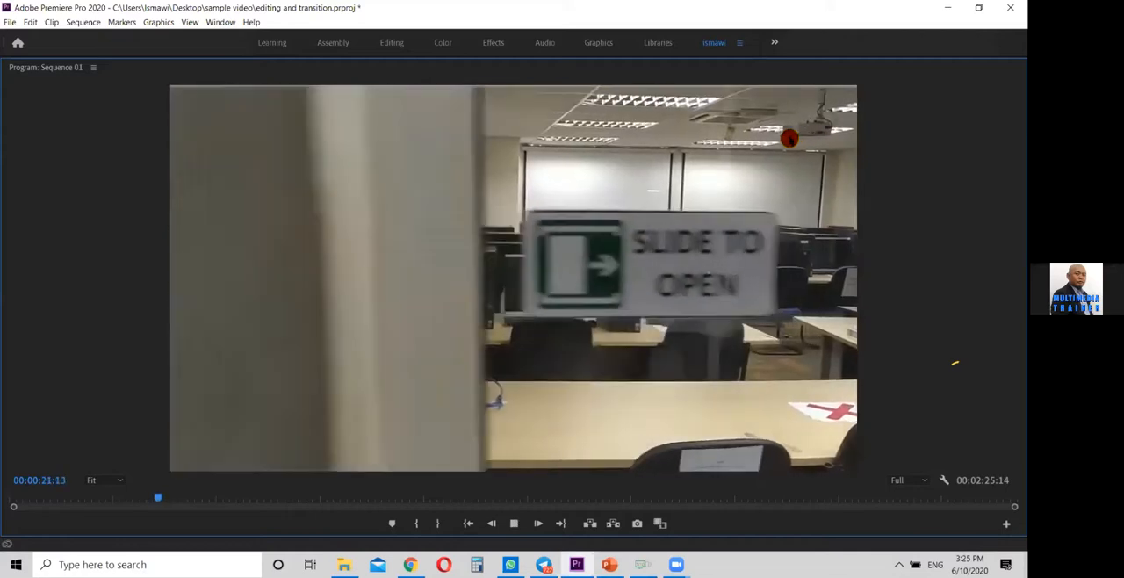
pyautogui.press('k')
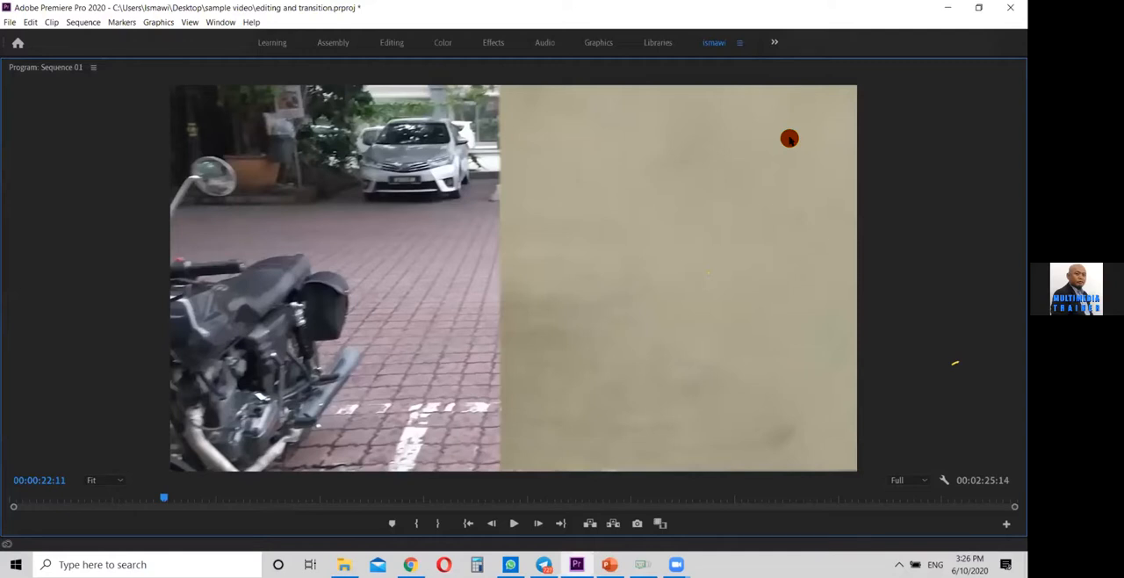
pyautogui.press('space')
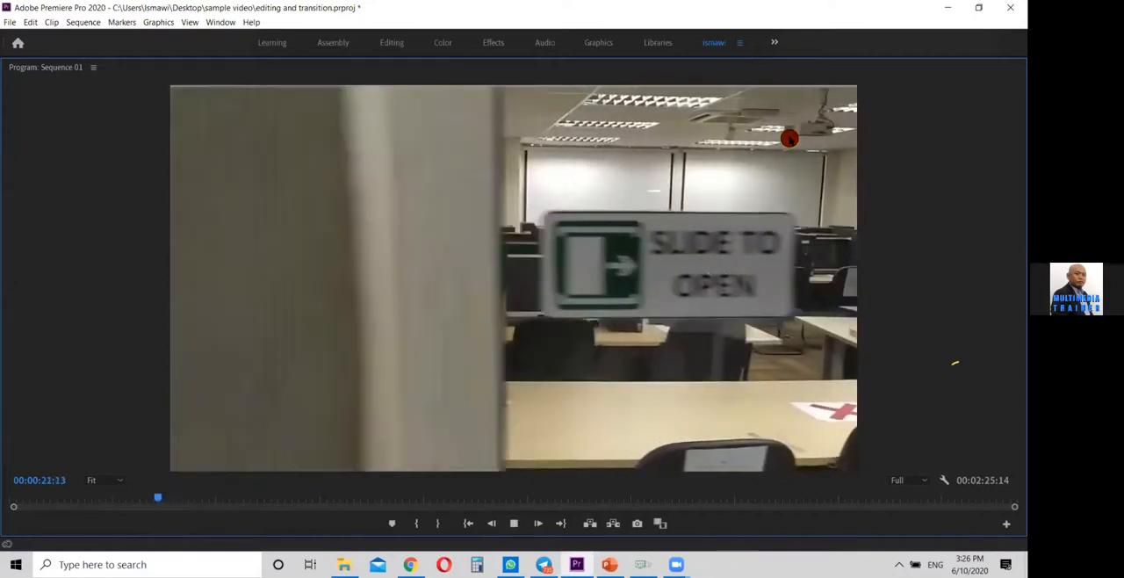
pyautogui.press('space')
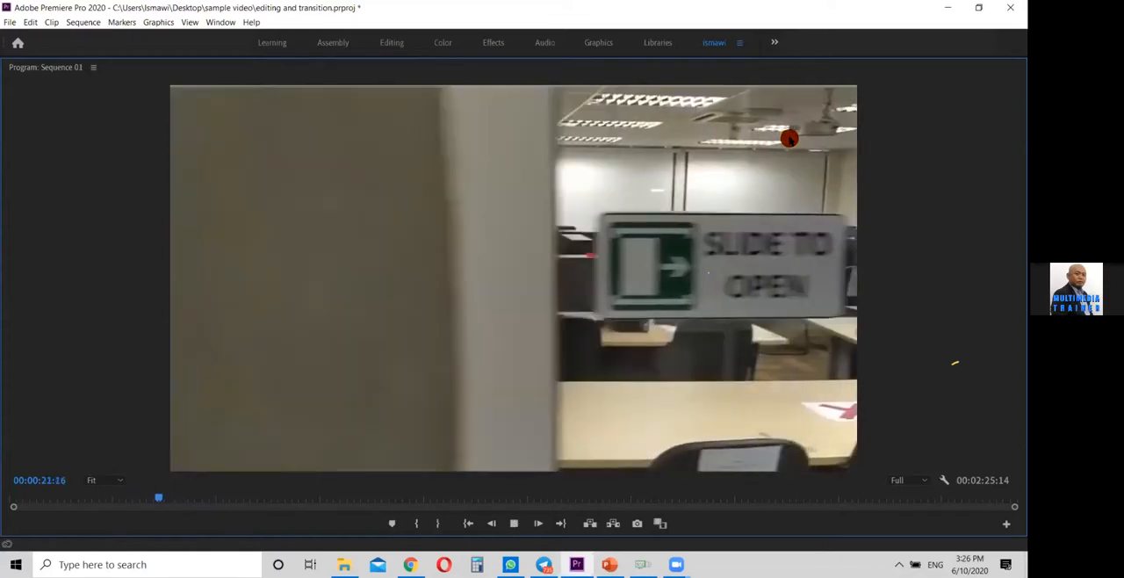
pyautogui.press('l')
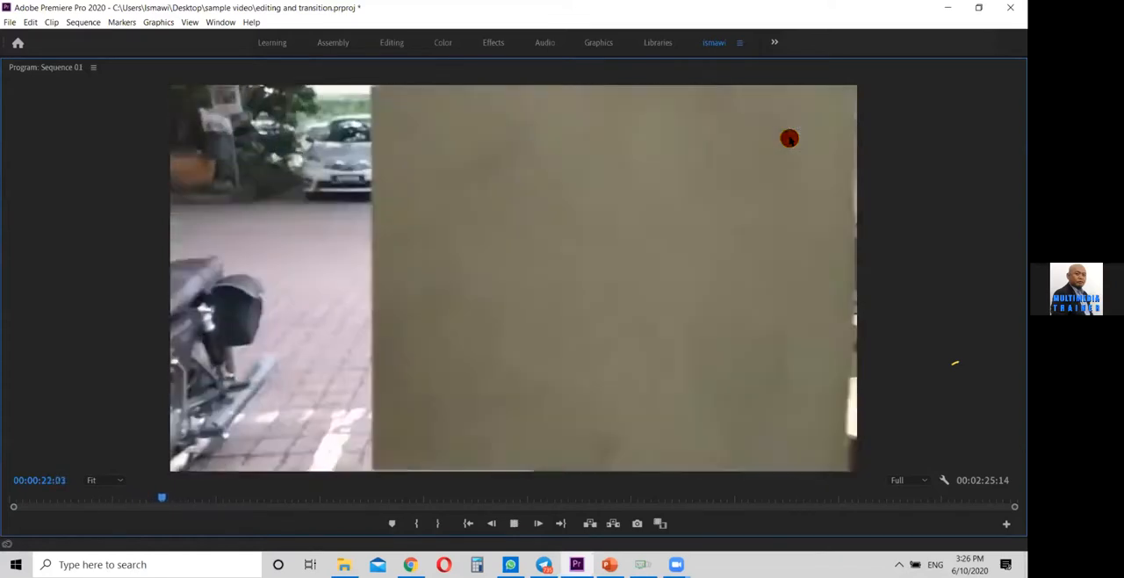
pyautogui.press('k')
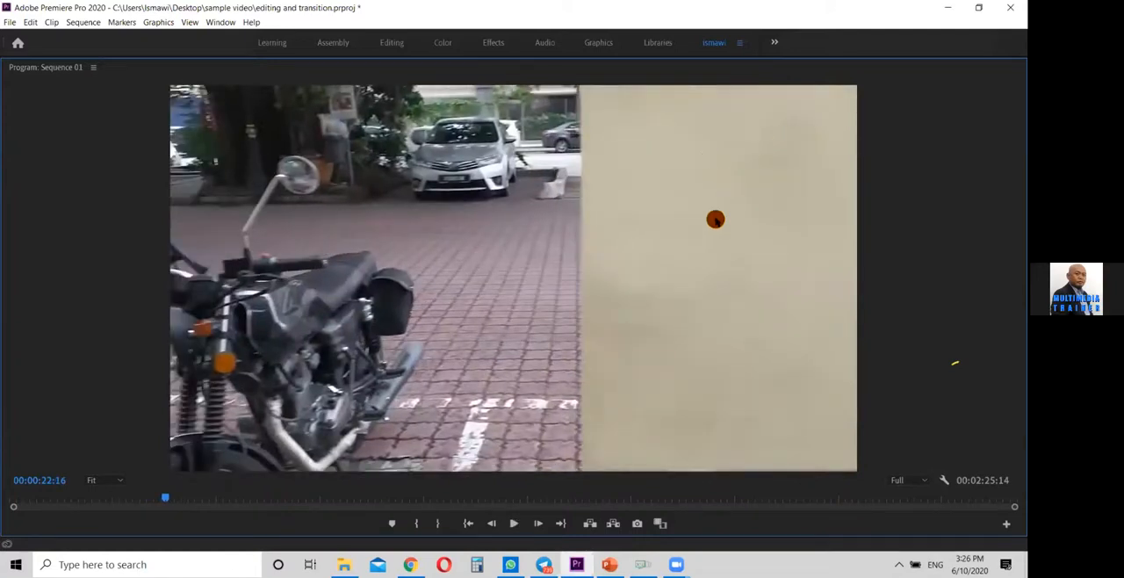
# Restore the full panel layout and add the 17:08 "Slide to Open" door clip to V2 in the empty area beyond the last clip
pyautogui.press('`')
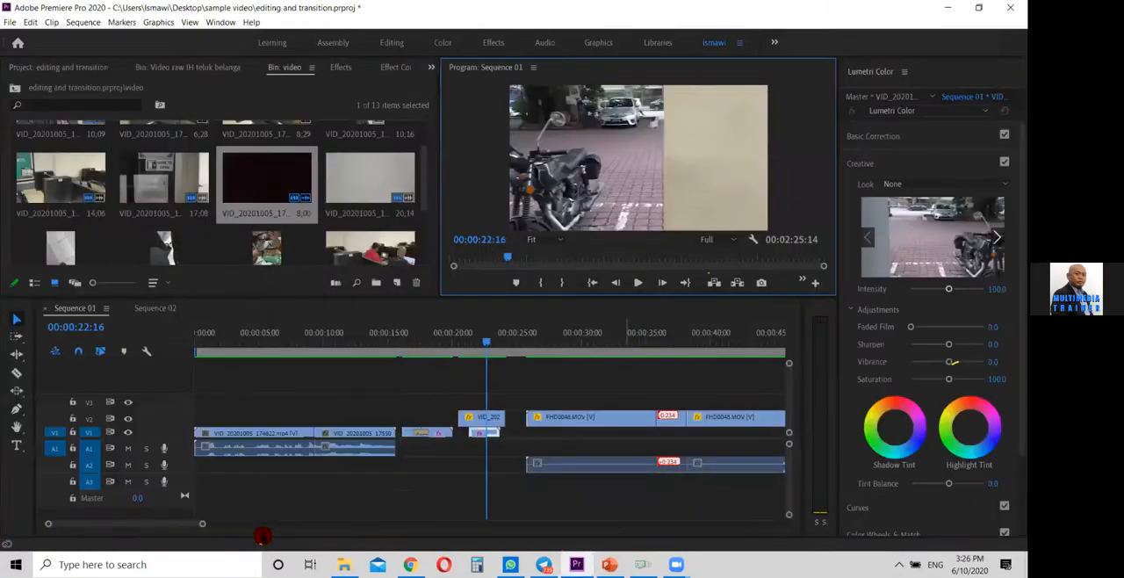
pyautogui.click(161, 525)
pyautogui.moveTo(161, 525); pyautogui.dragTo(282, 532)
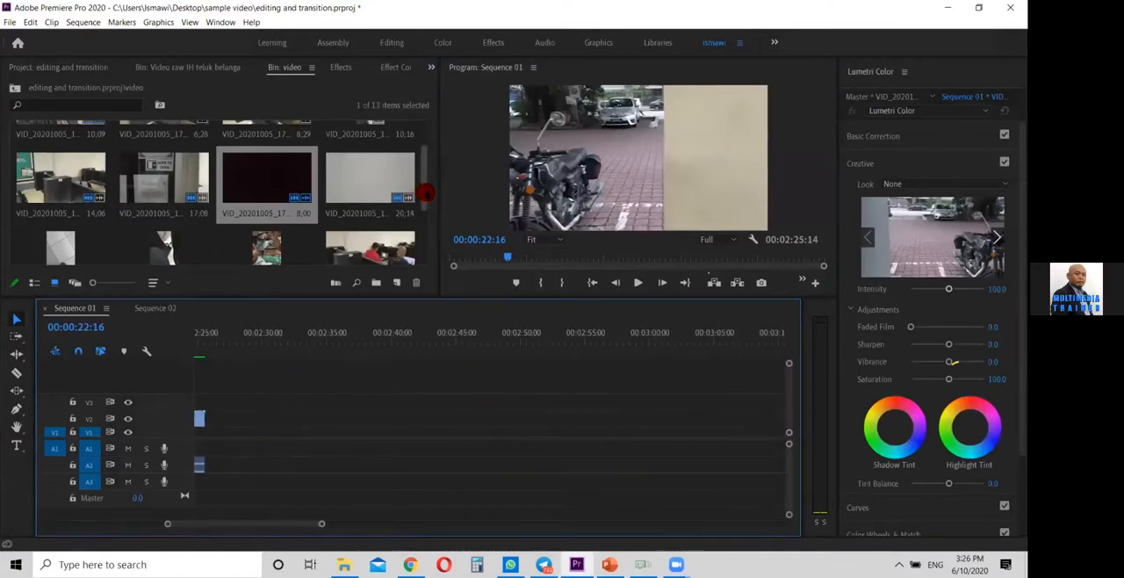
pyautogui.moveTo(425, 191)
pyautogui.mouseDown()
pyautogui.moveTo(427, 157)
pyautogui.moveTo(427, 191)
pyautogui.mouseUp()
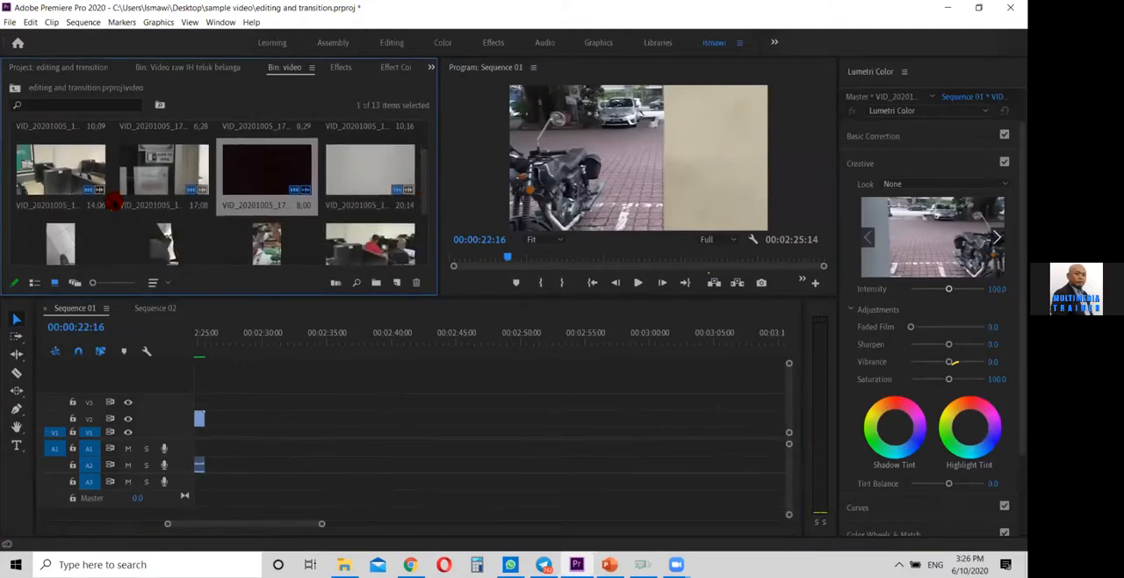
pyautogui.moveTo(164, 165); pyautogui.dragTo(318, 423)
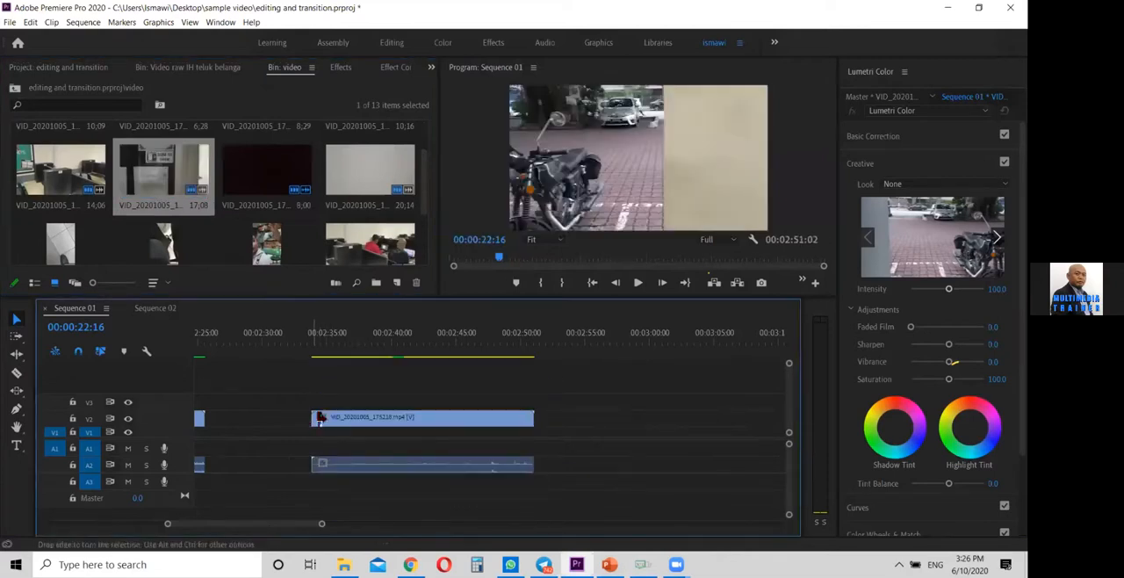
# Play the newly placed door clip from its start and jump back to 00:02:46:07 within it
pyautogui.click(314, 333)
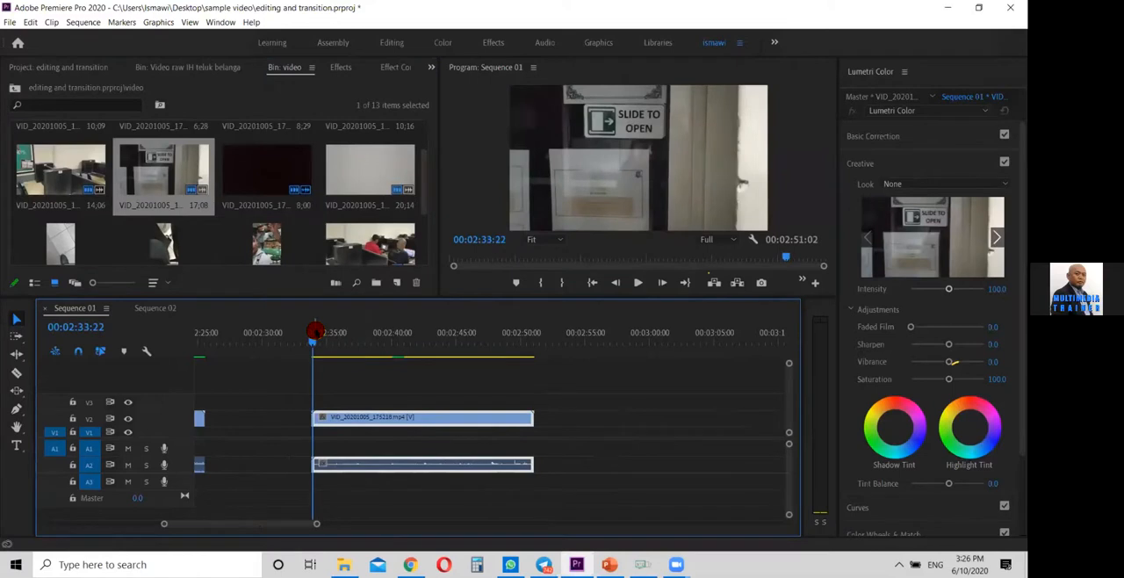
pyautogui.press('space')
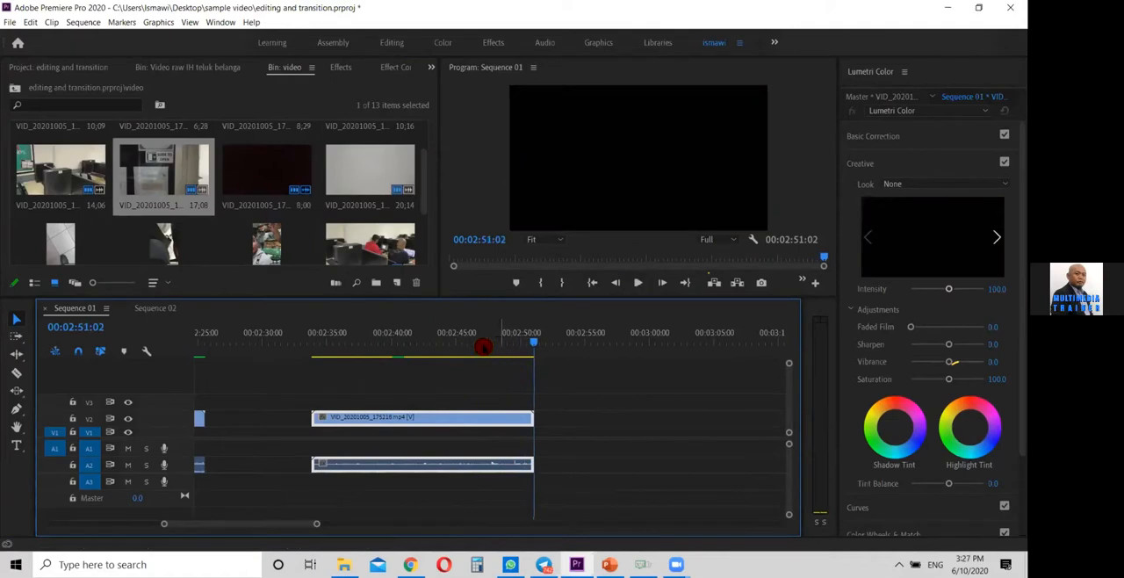
pyautogui.click(472, 339)
# Add the 20:14 clip VID_20201005_175530.mp4 to V2 a short gap after the door clip
pyautogui.moveTo(424, 182)
pyautogui.mouseDown()
pyautogui.moveTo(417, 238)
pyautogui.moveTo(431, 175)
pyautogui.moveTo(433, 193)
pyautogui.mouseUp()
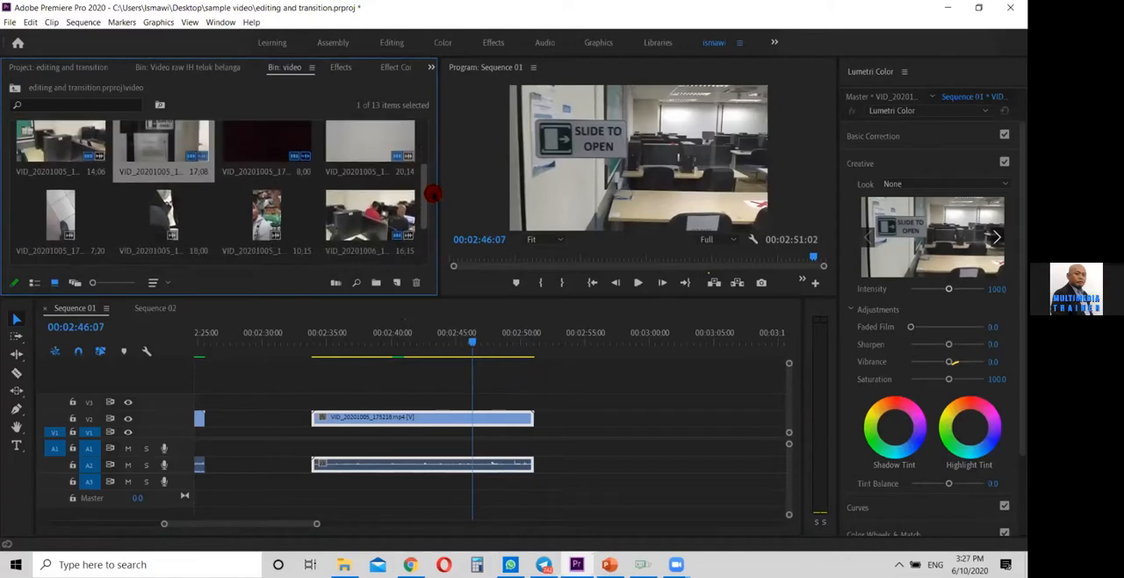
pyautogui.click(364, 158)
pyautogui.moveTo(588, 384); pyautogui.dragTo(562, 377)
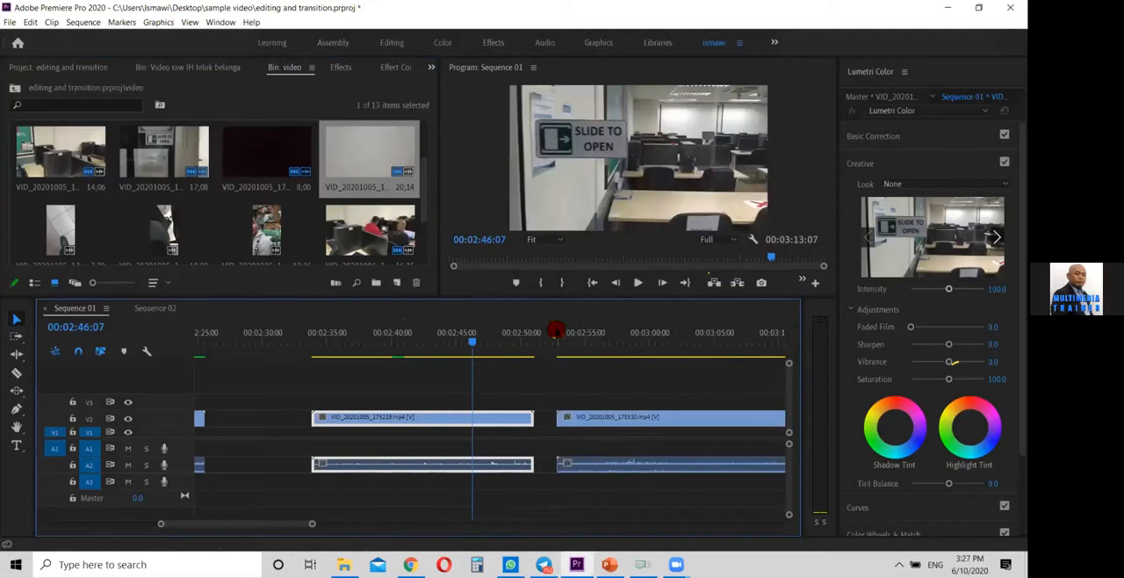
# Play VID_20201005_175530.mp4 from its start through to 00:03:07:17 to examine the wall and motorcycle camera moves
pyautogui.click(557, 340)
pyautogui.press('space')
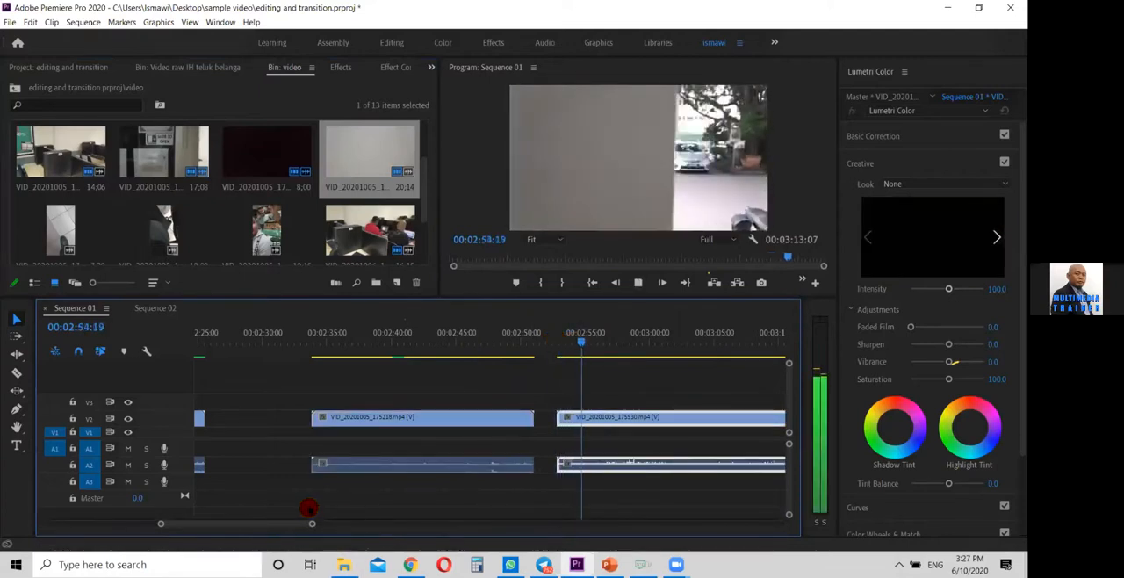
pyautogui.moveTo(307, 522); pyautogui.dragTo(331, 528)
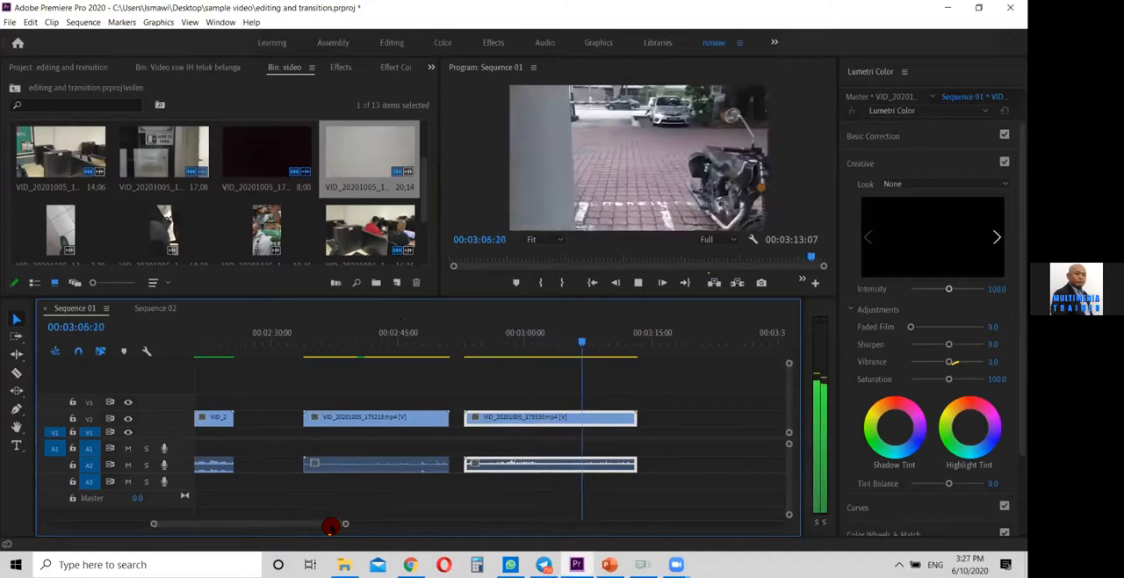
pyautogui.press('space')
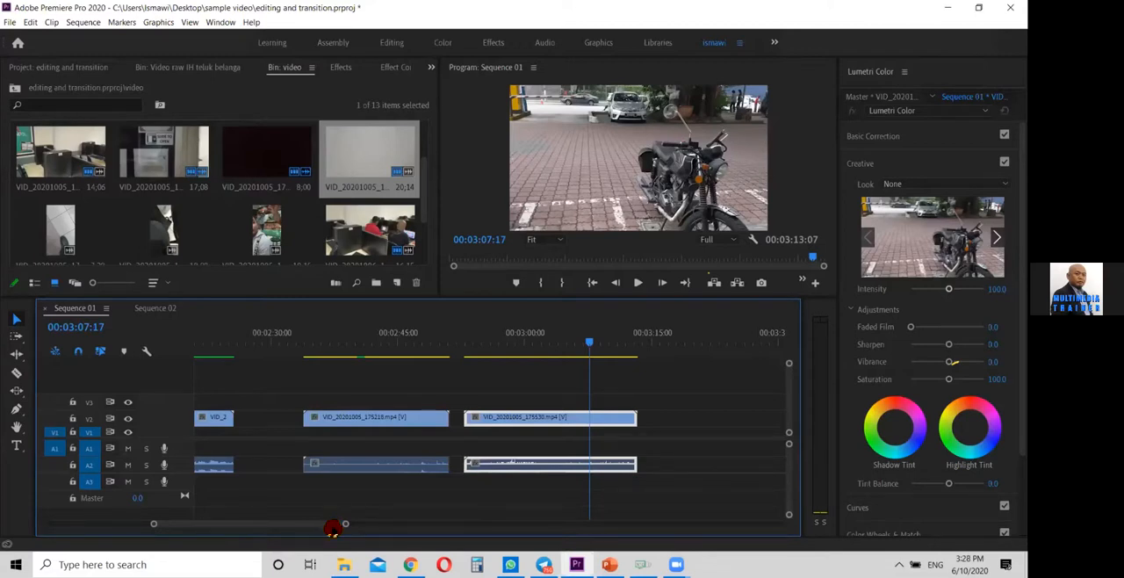
# Trim the motorcycle clip VID_20201005_175530.mp4 so it runs only from 00:03:01:24 to about 00:03:04:20
pyautogui.moveTo(519, 341)
pyautogui.mouseDown()
pyautogui.moveTo(313, 352)
pyautogui.moveTo(554, 355)
pyautogui.moveTo(510, 357)
pyautogui.moveTo(524, 348)
pyautogui.moveTo(514, 338)
pyautogui.mouseUp()
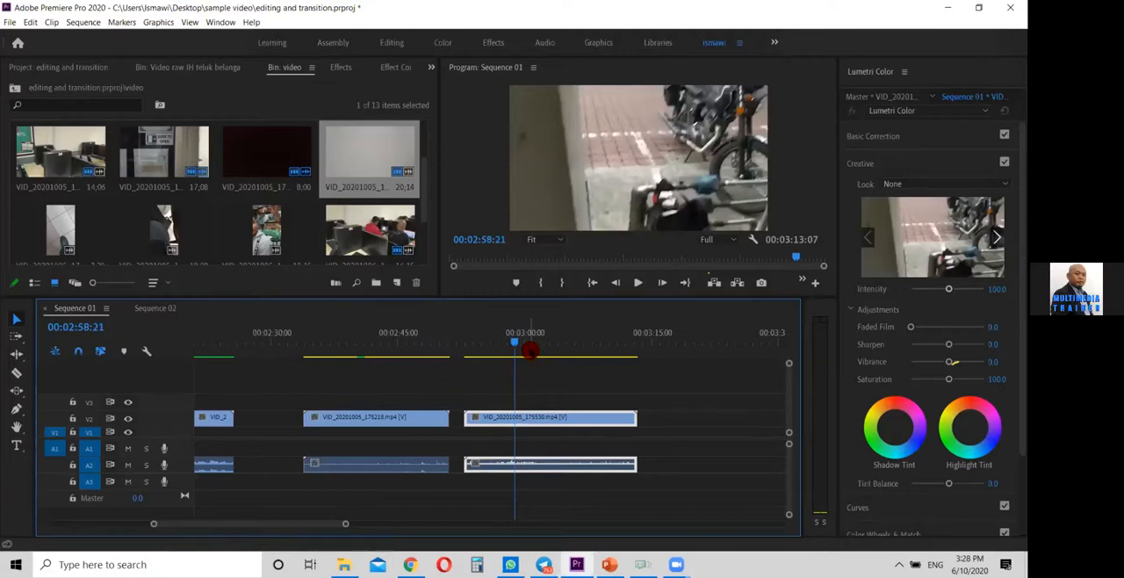
pyautogui.moveTo(510, 343)
pyautogui.mouseDown()
pyautogui.moveTo(495, 341)
pyautogui.moveTo(518, 345)
pyautogui.mouseUp()
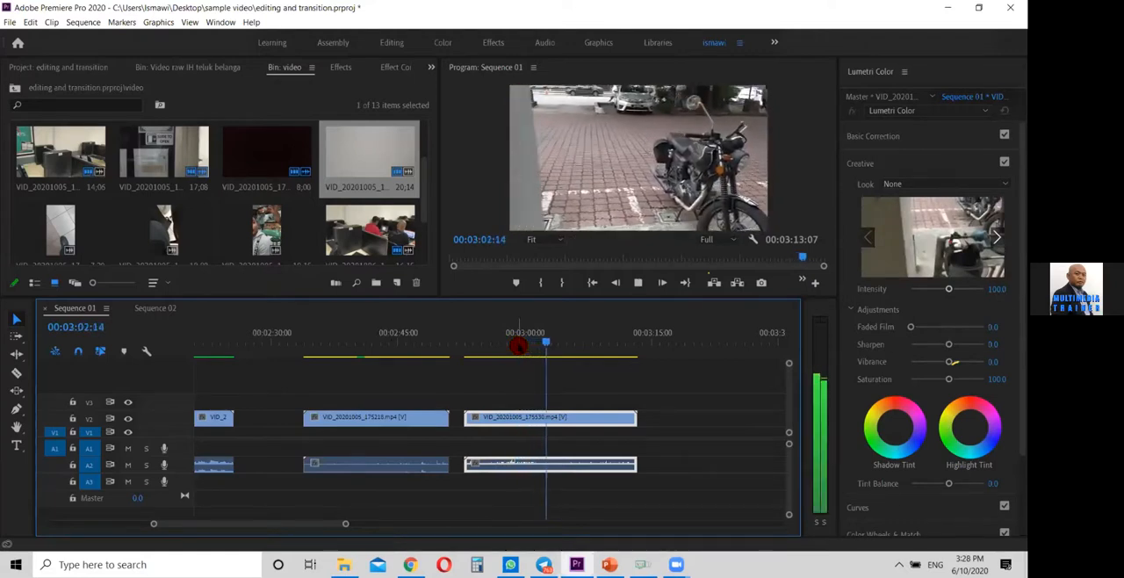
pyautogui.press('j')
pyautogui.moveTo(467, 417); pyautogui.dragTo(544, 421)
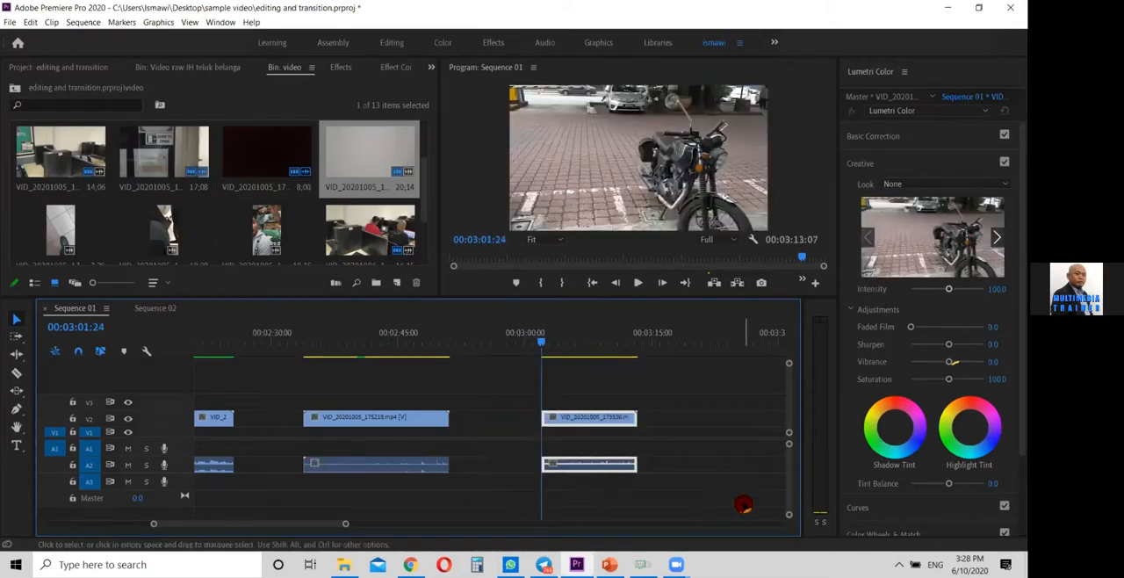
pyautogui.press('space')
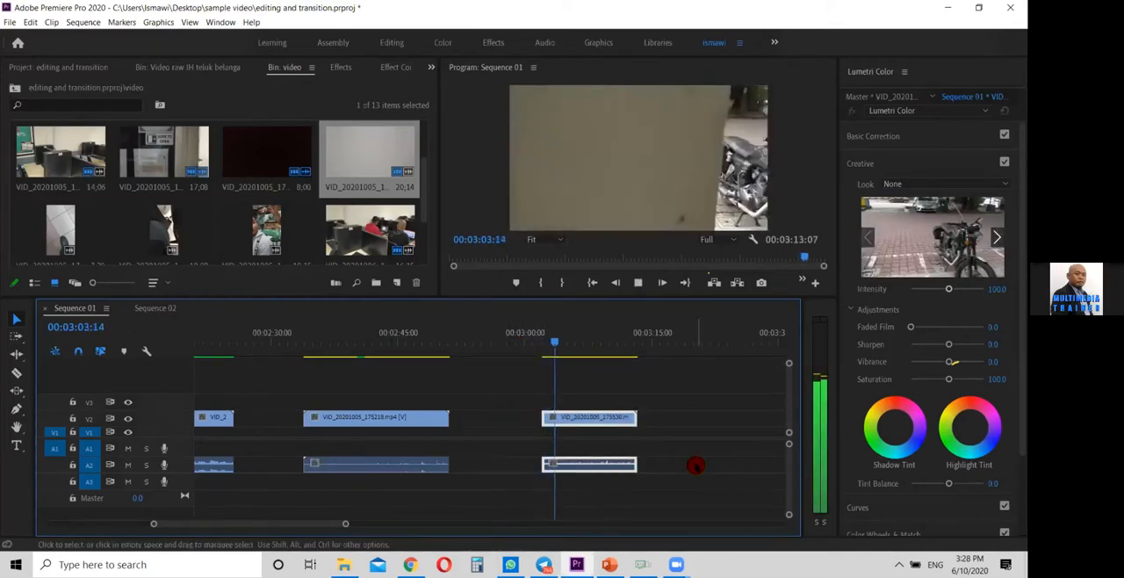
pyautogui.press('space')
pyautogui.moveTo(632, 420); pyautogui.dragTo(565, 431)
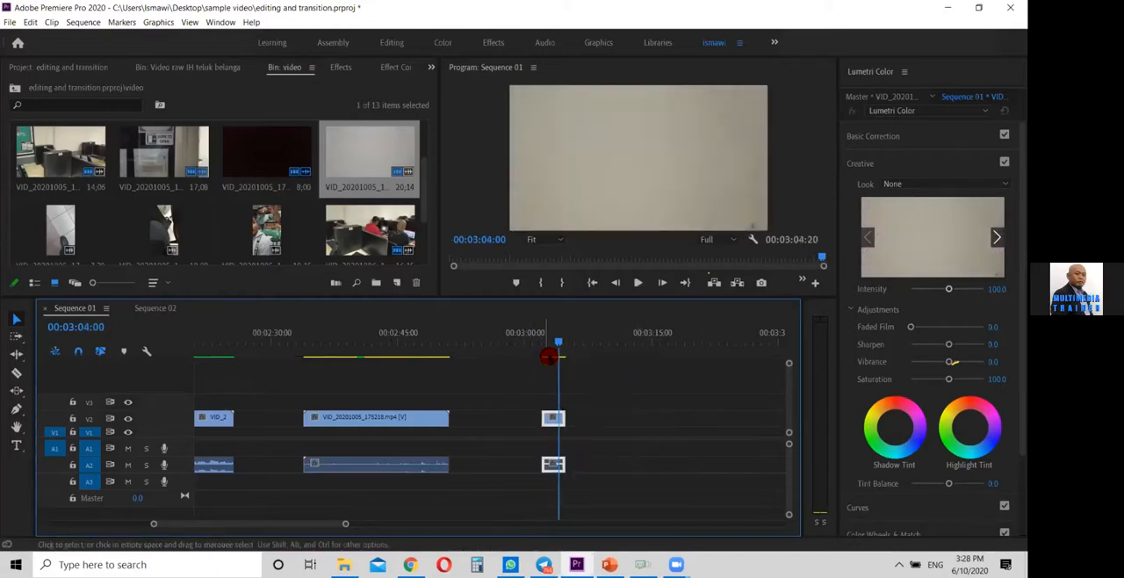
# Trim the "Slide to Open" door clip so it runs only from about 00:02:40 to 00:02:43:10
pyautogui.moveTo(552, 345); pyautogui.dragTo(302, 366)
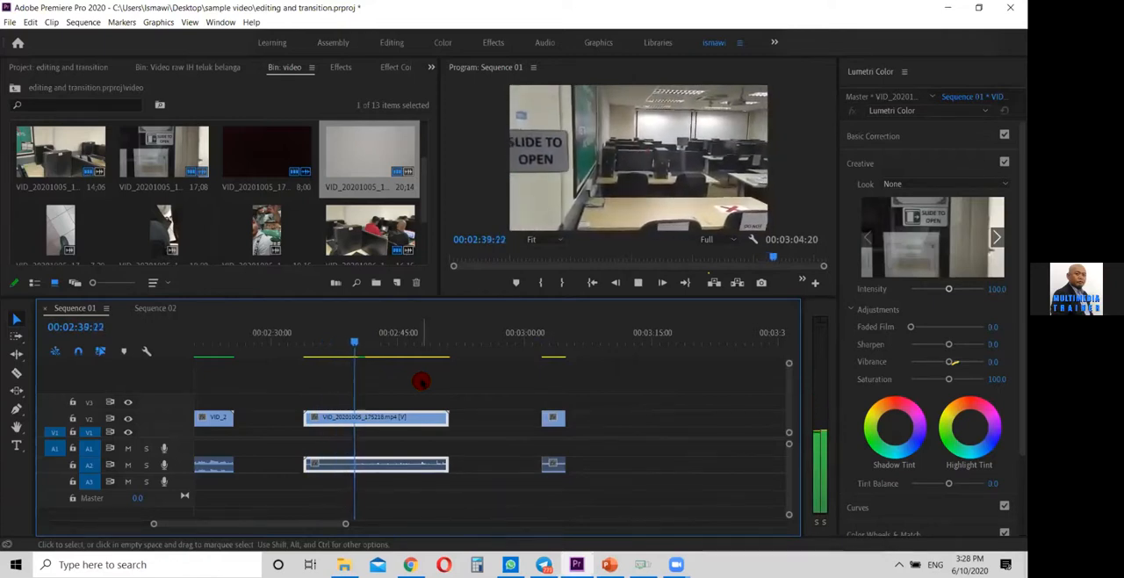
pyautogui.press('space')
pyautogui.moveTo(335, 426); pyautogui.dragTo(363, 428)
pyautogui.press('space')
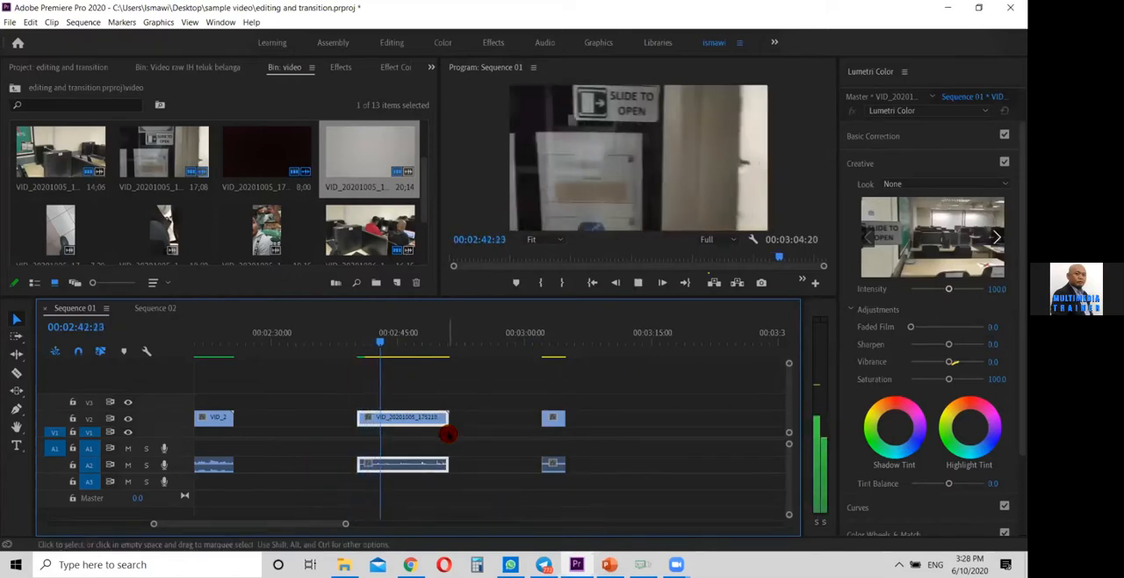
pyautogui.press('space')
pyautogui.moveTo(444, 420); pyautogui.dragTo(381, 419)
pyautogui.click(513, 409)
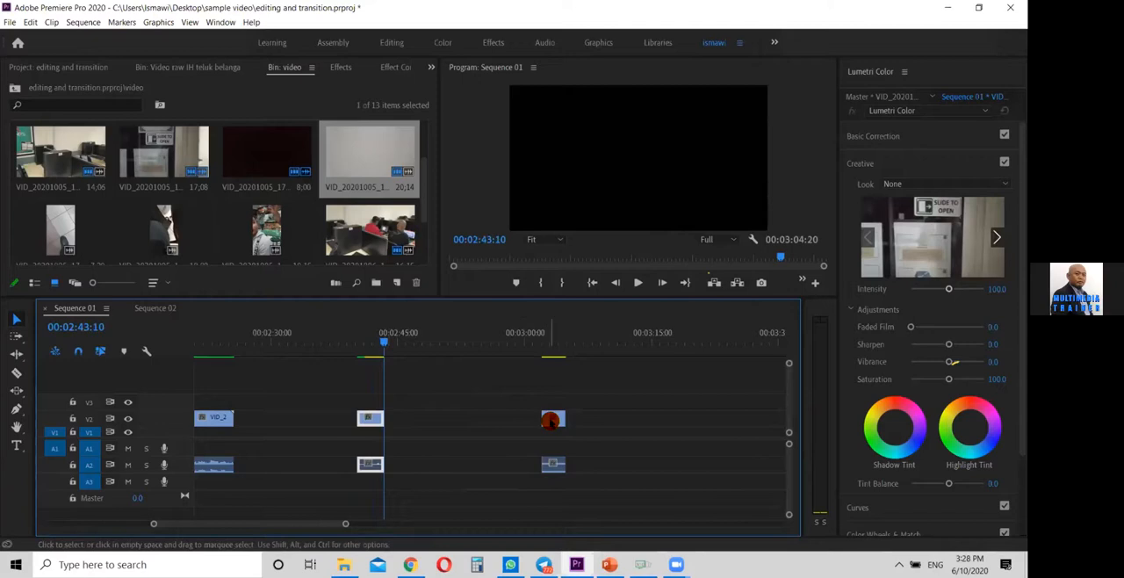
# Move the trimmed motorcycle clip earlier on V2 to just after the door clip, starting at about 00:02:44:10
pyautogui.scroll(3, 156, 525)
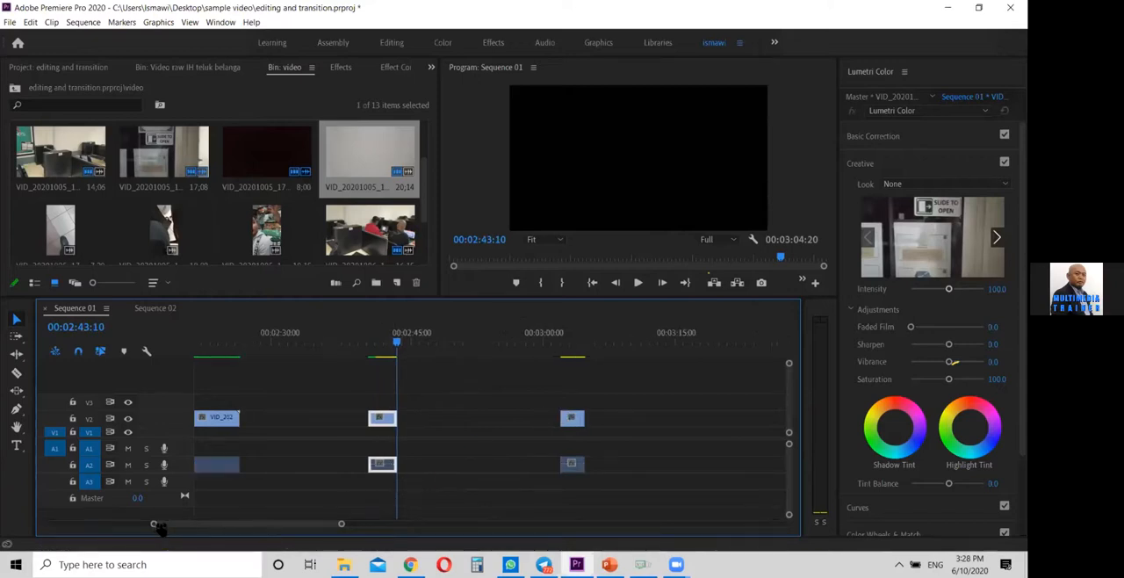
pyautogui.click(575, 419)
pyautogui.doubleClick(743, 419)
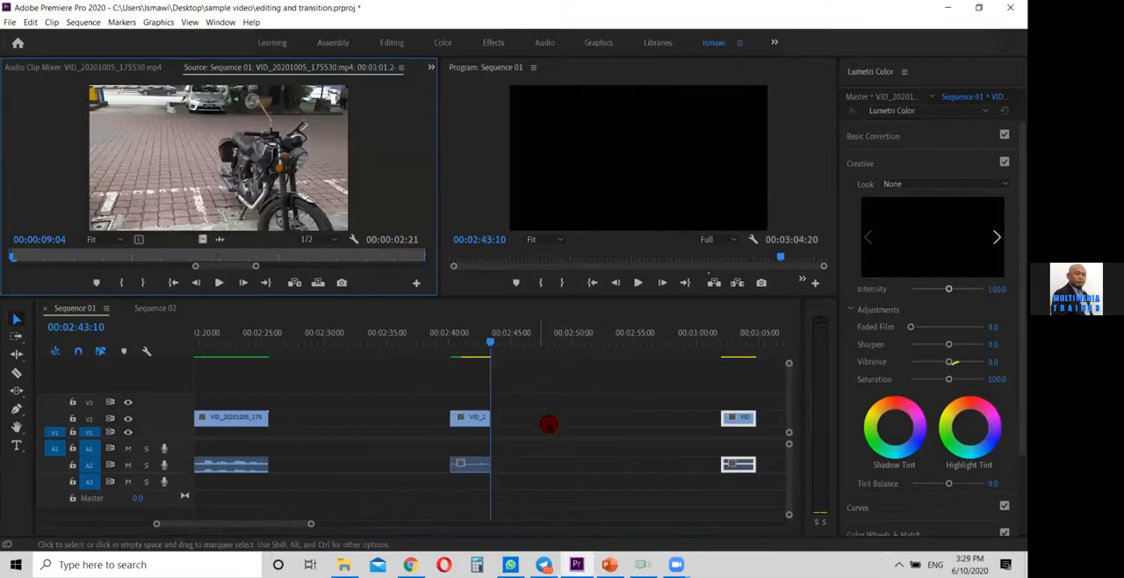
pyautogui.moveTo(738, 419); pyautogui.dragTo(517, 414)
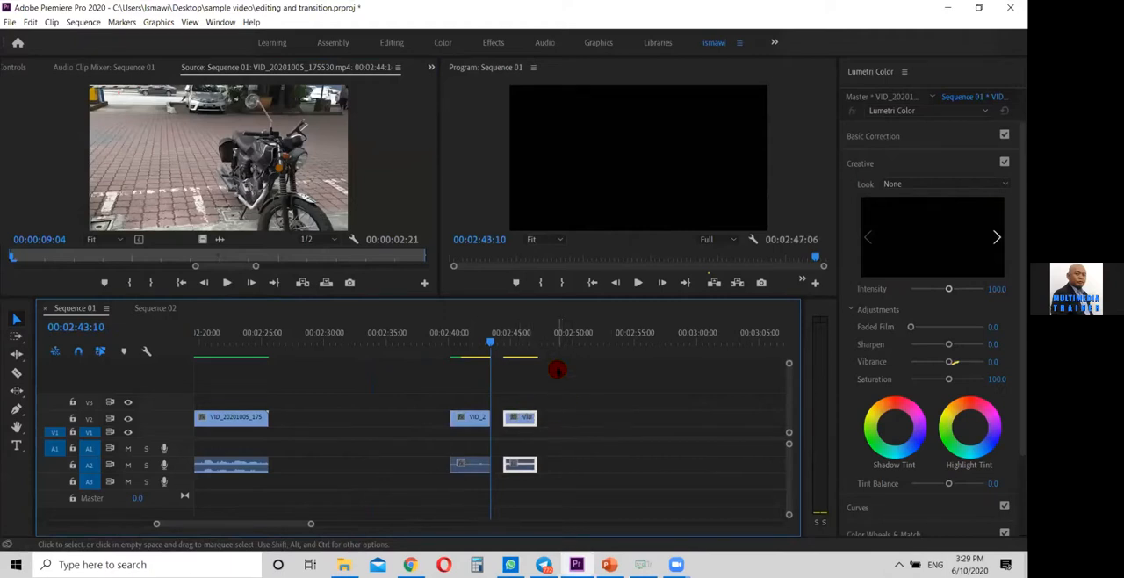
# Apply the Horizontal Flip video effect to the trimmed motorcycle clip on V2
pyautogui.moveTo(503, 338); pyautogui.dragTo(519, 336)
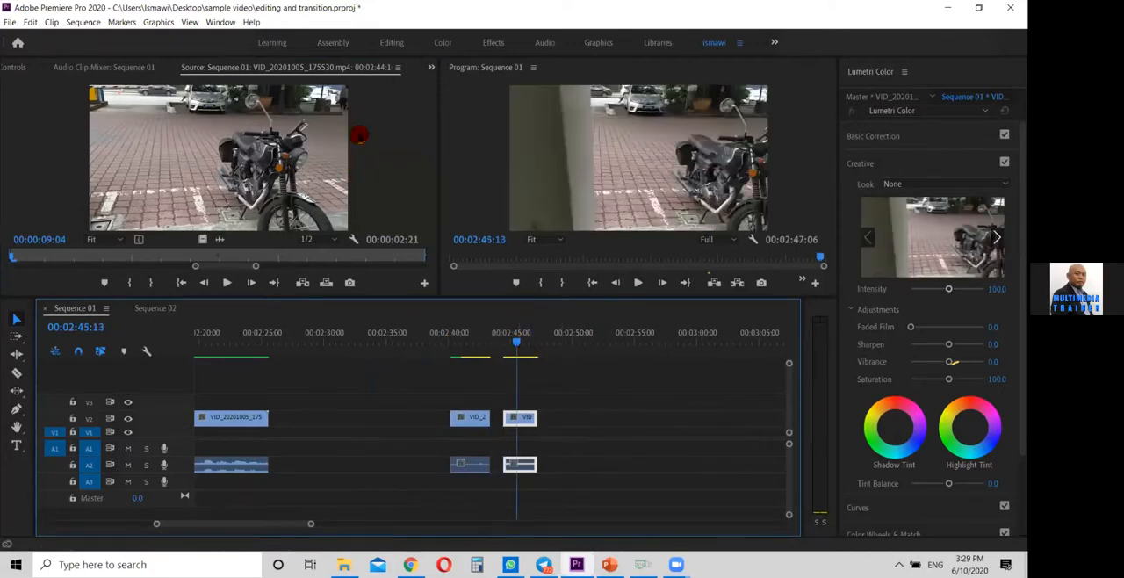
pyautogui.click(433, 69)
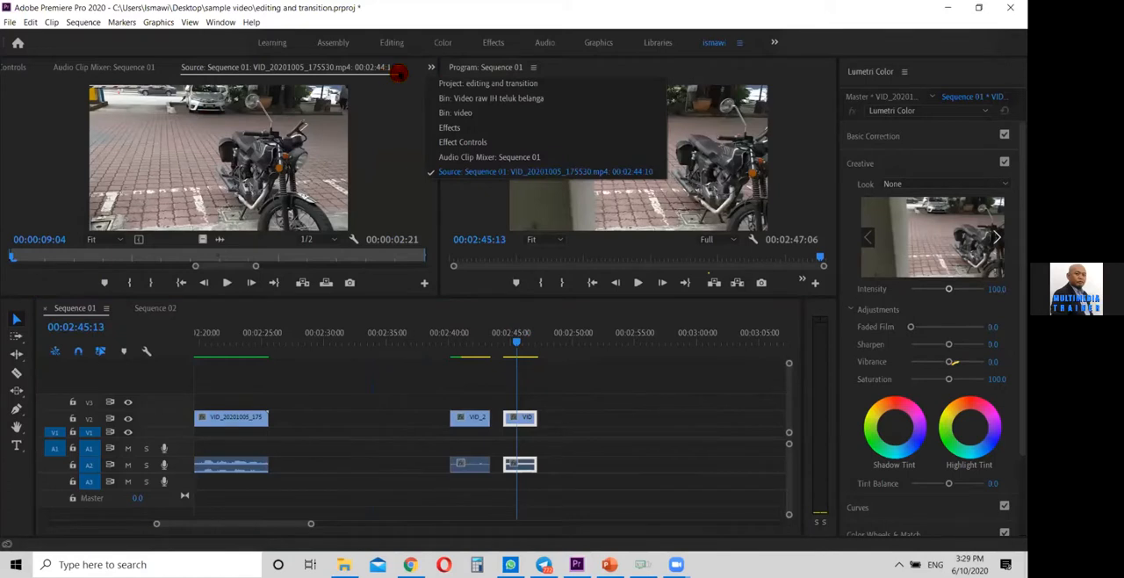
pyautogui.click(489, 127)
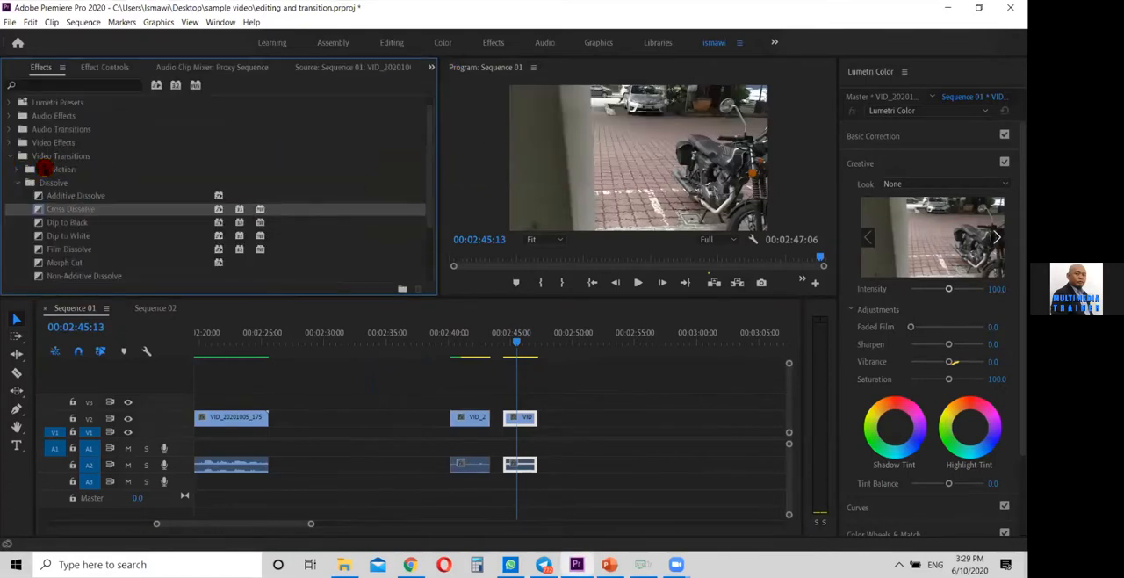
pyautogui.click(10, 156)
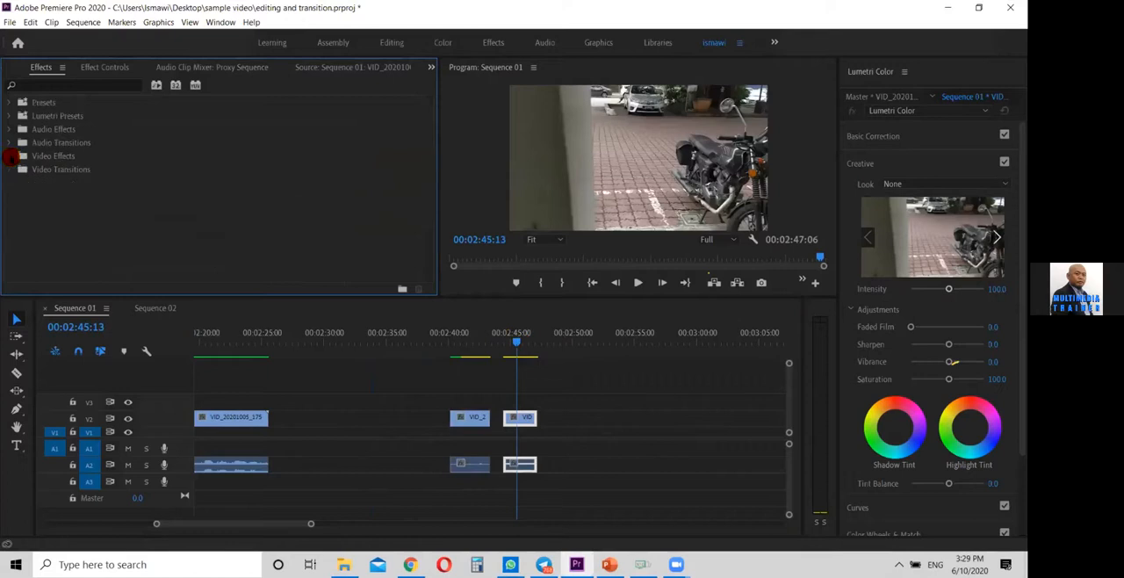
pyautogui.click(11, 156)
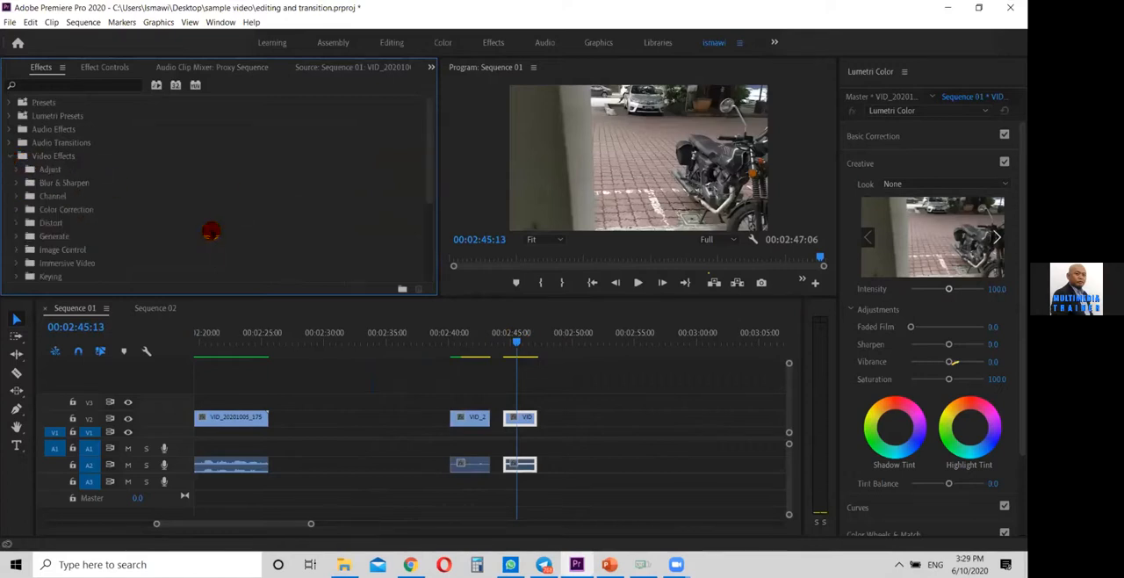
pyautogui.scroll(-2, 91, 226)
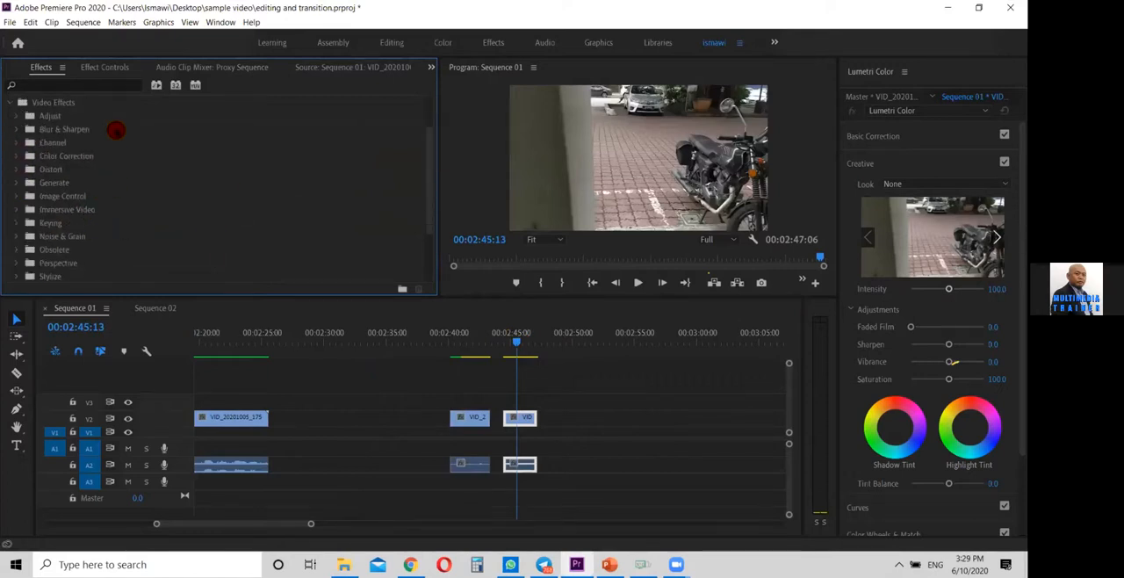
pyautogui.scroll(-1, 97, 220)
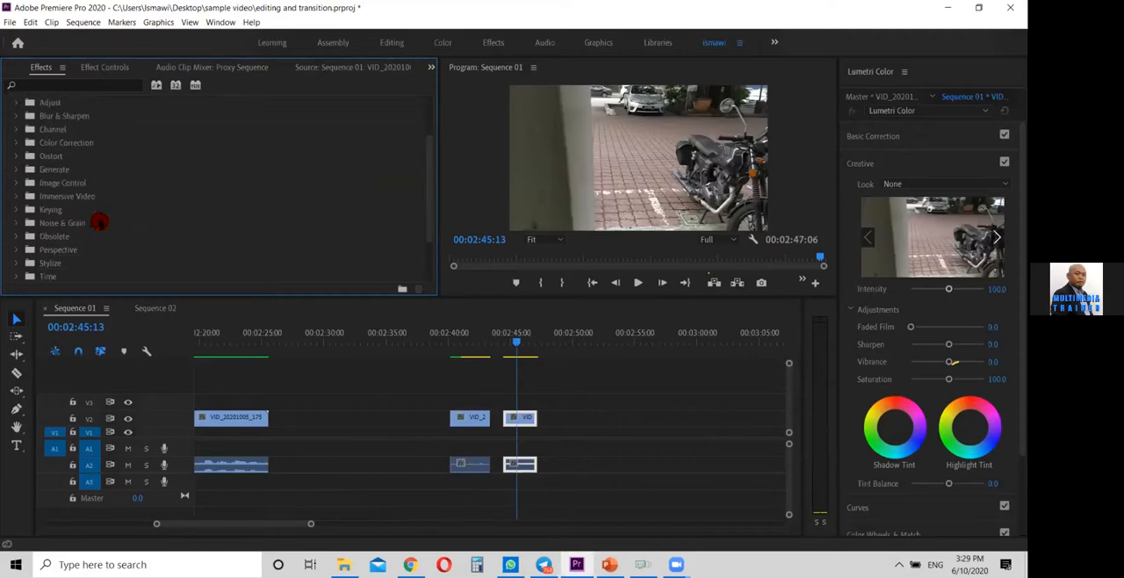
pyautogui.scroll(-2, 126, 244)
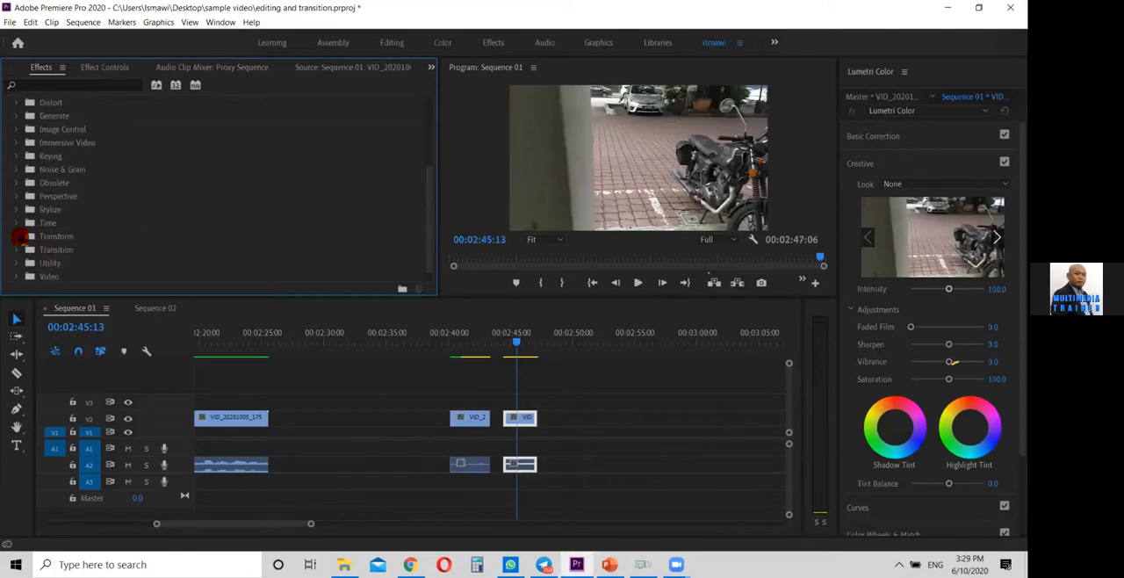
pyautogui.click(16, 237)
pyautogui.scroll(-2, 102, 230)
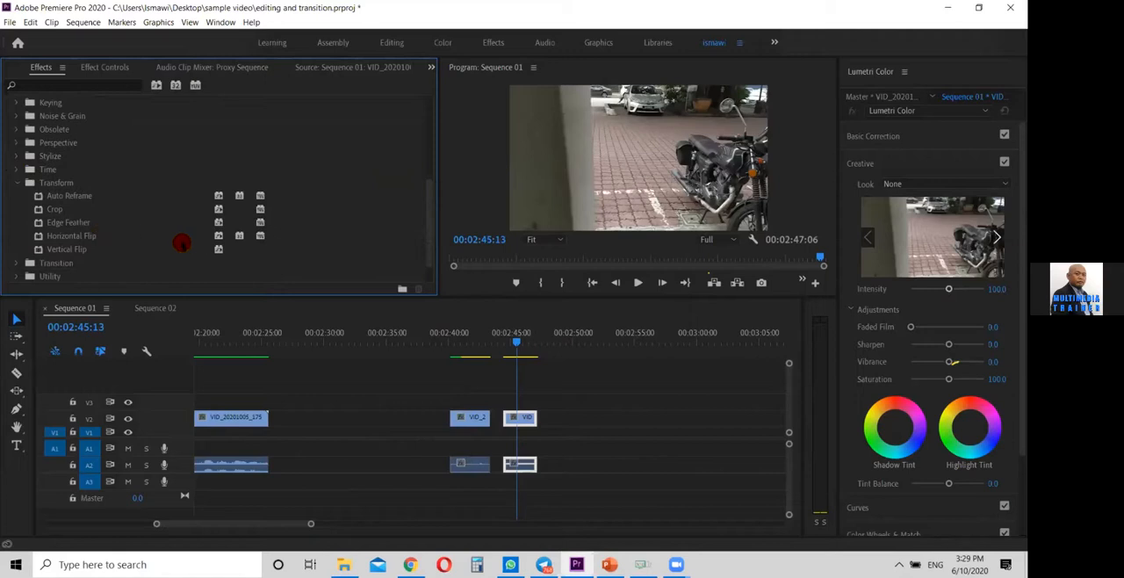
pyautogui.moveTo(70, 236); pyautogui.dragTo(263, 273)
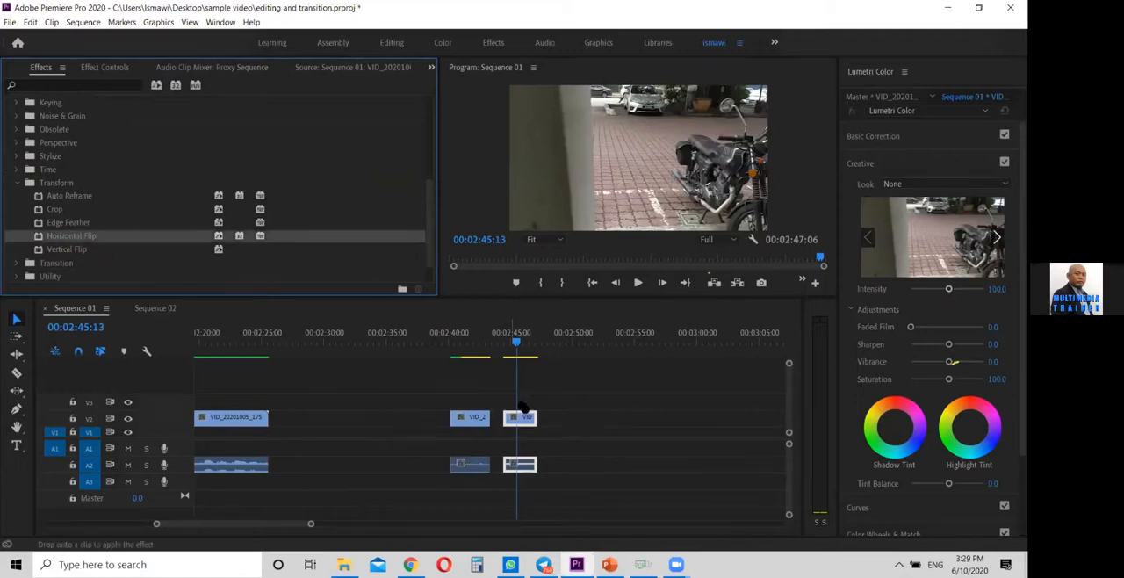
pyautogui.moveTo(520, 417); pyautogui.dragTo(520, 417)
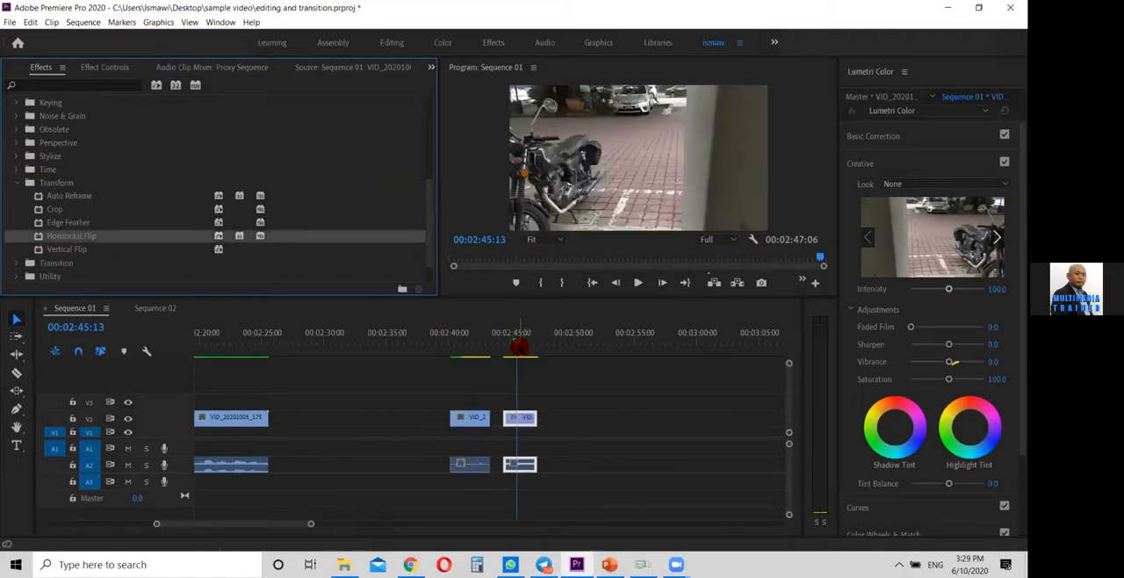
# Preview the flipped motorcycle clip and move it directly against the door clip's end at 00:02:43:10
pyautogui.press('space')
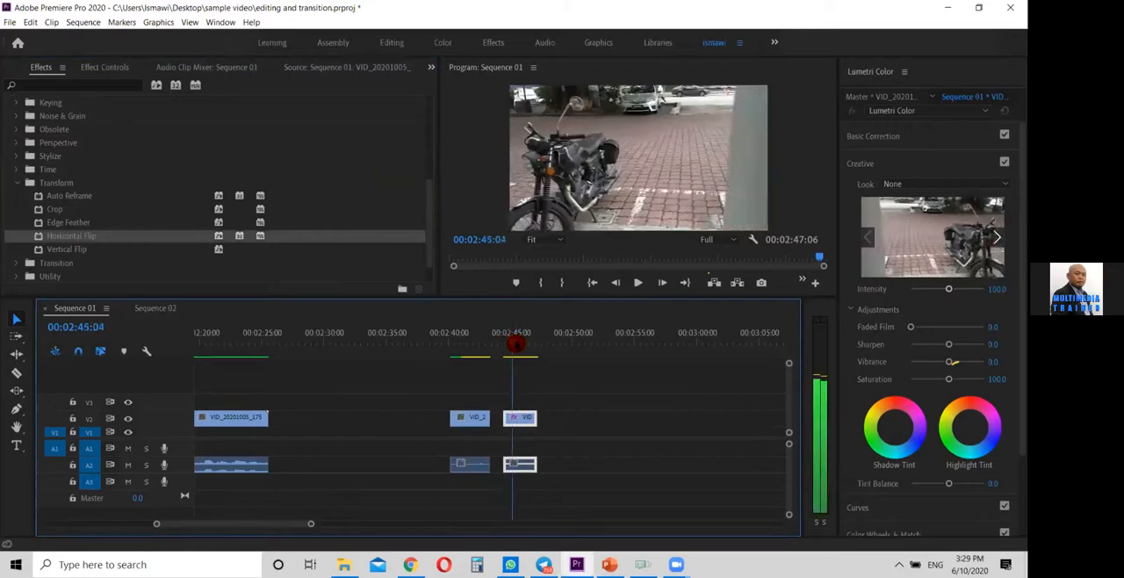
pyautogui.moveTo(525, 347); pyautogui.dragTo(488, 350)
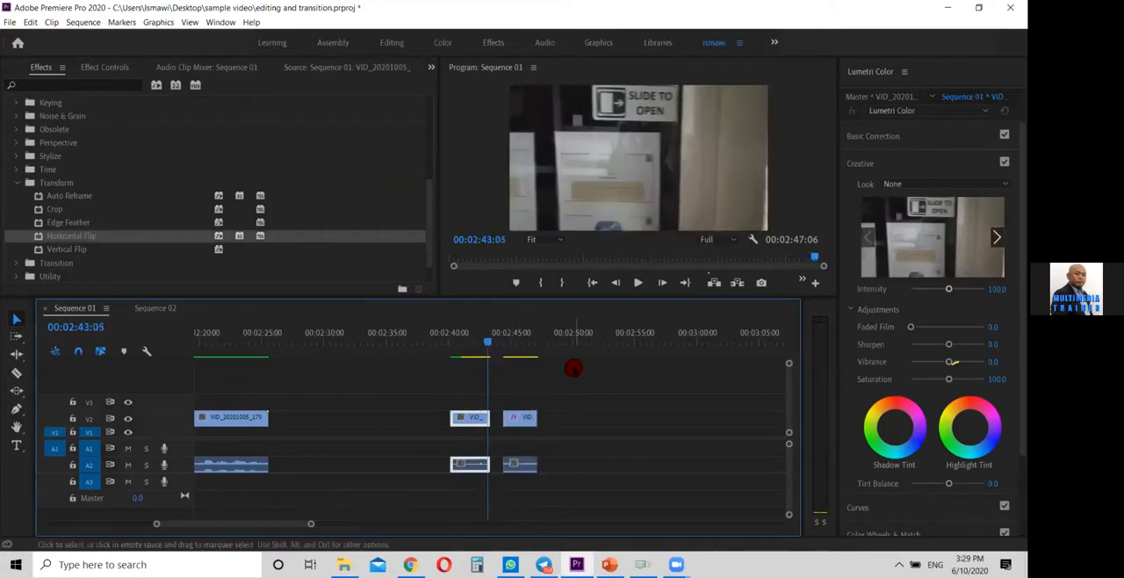
pyautogui.moveTo(522, 419); pyautogui.dragTo(513, 425)
# Trim the door clip's end back to about 00:02:41:16, where the wall fills the frame
pyautogui.moveTo(479, 340)
pyautogui.mouseDown()
pyautogui.moveTo(459, 342)
pyautogui.moveTo(503, 344)
pyautogui.moveTo(468, 350)
pyautogui.mouseUp()
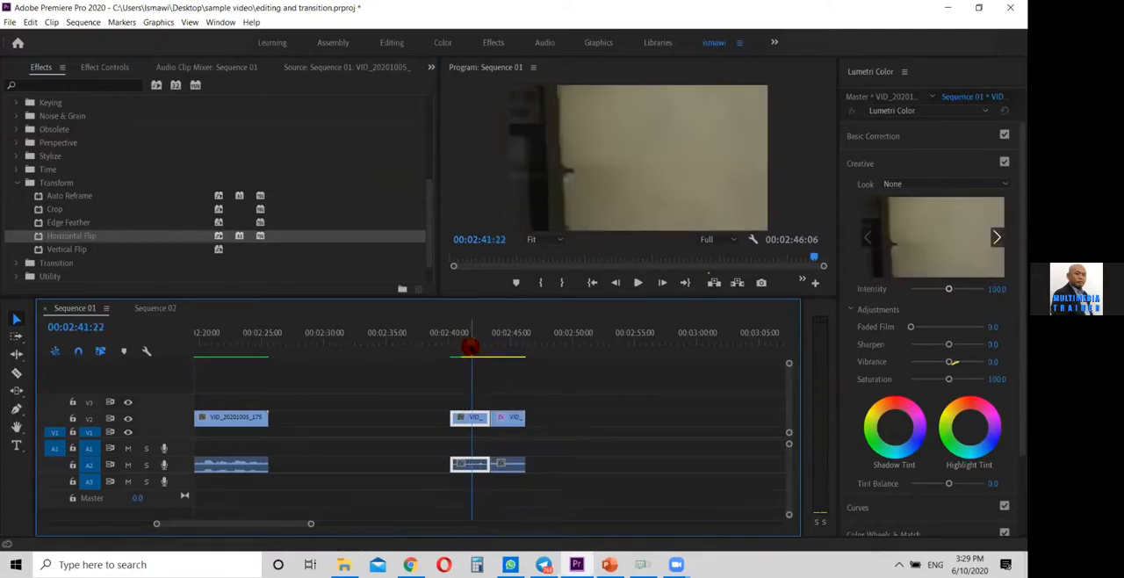
pyautogui.click(470, 344)
pyautogui.moveTo(470, 344); pyautogui.dragTo(469, 339)
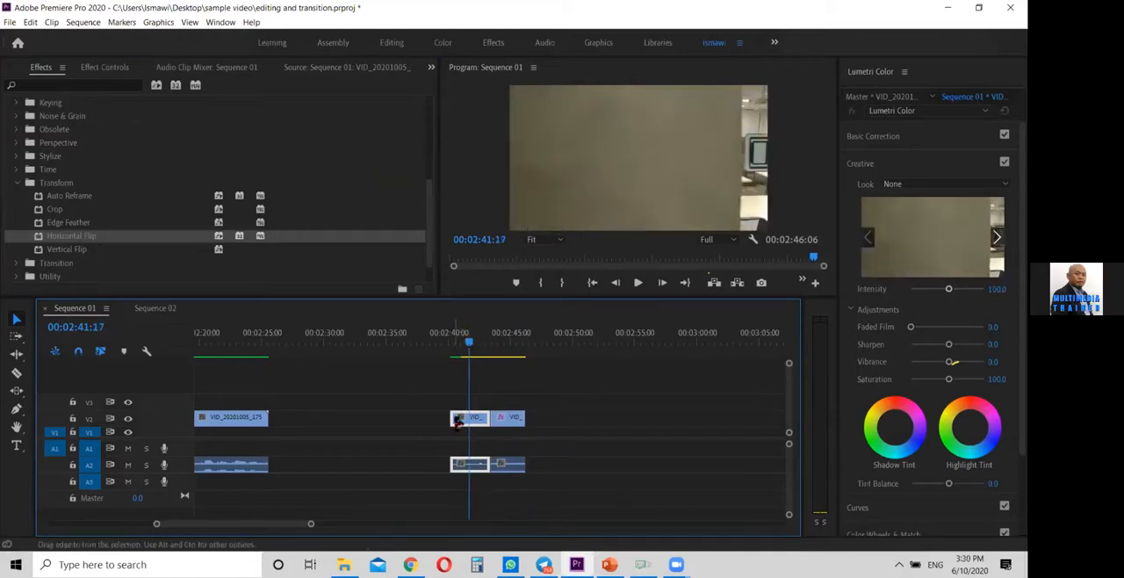
pyautogui.doubleClick(485, 417)
pyautogui.moveTo(484, 344); pyautogui.dragTo(467, 346)
pyautogui.moveTo(158, 525); pyautogui.dragTo(200, 524)
pyautogui.moveTo(577, 416); pyautogui.dragTo(489, 416)
# Play the flipped motorcycle clip through to its end at 00:02:46:06 to examine how the wall crosses the frame
pyautogui.moveTo(577, 342); pyautogui.dragTo(590, 344)
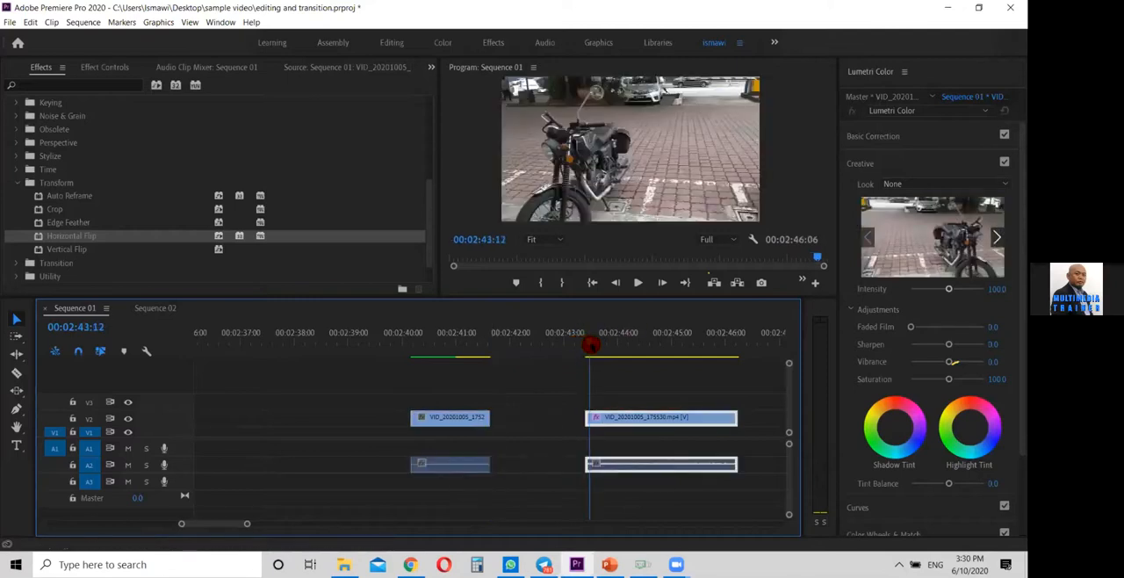
pyautogui.press('space')
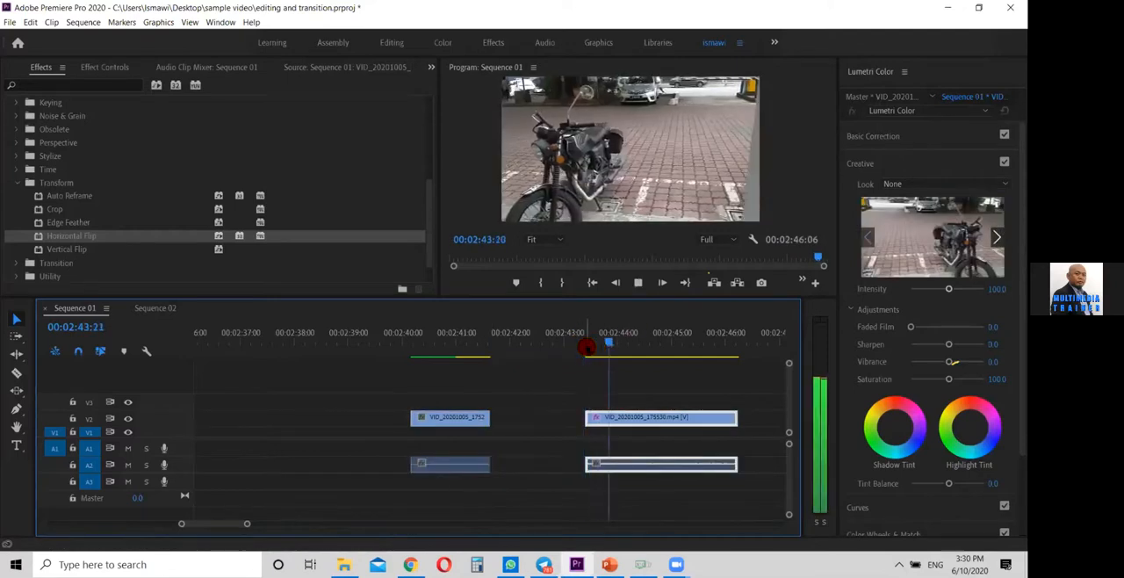
pyautogui.press('space')
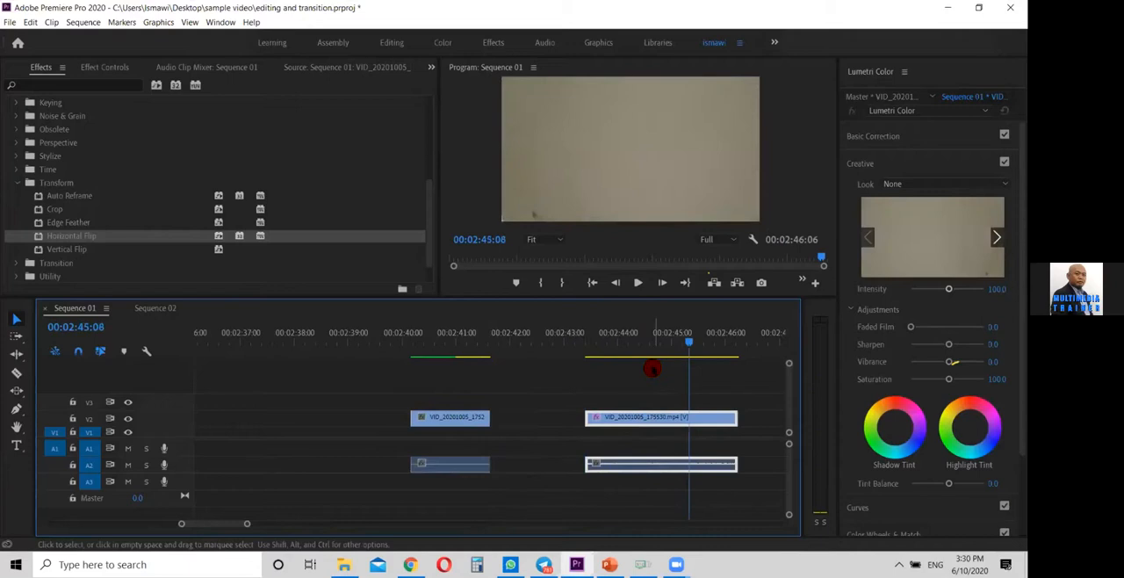
pyautogui.moveTo(677, 342); pyautogui.dragTo(597, 351)
pyautogui.press('space')
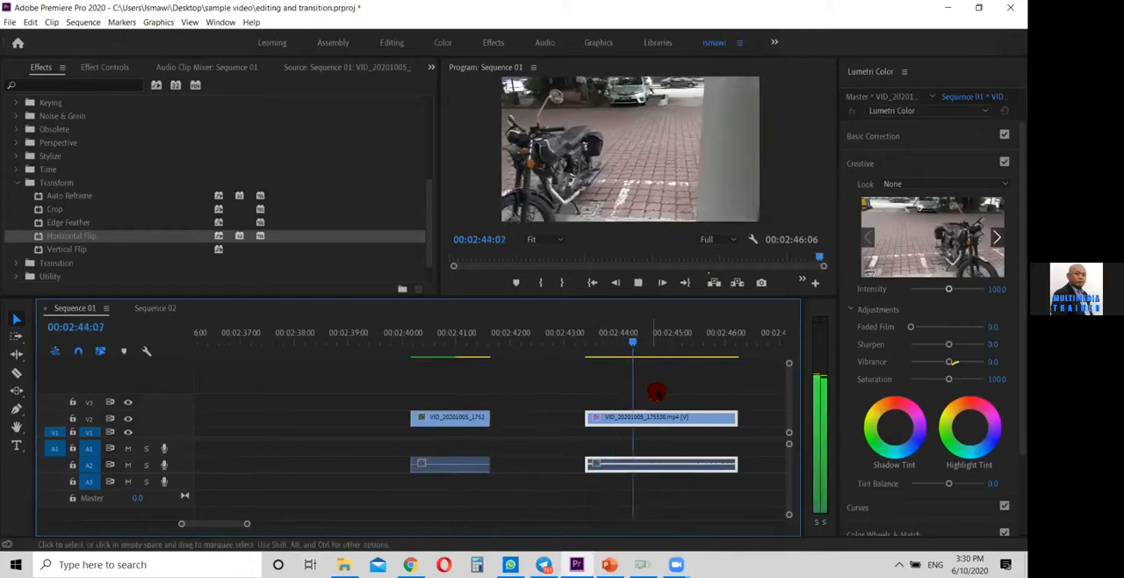
pyautogui.press('space')
pyautogui.moveTo(221, 525); pyautogui.dragTo(223, 525)
pyautogui.press('space')
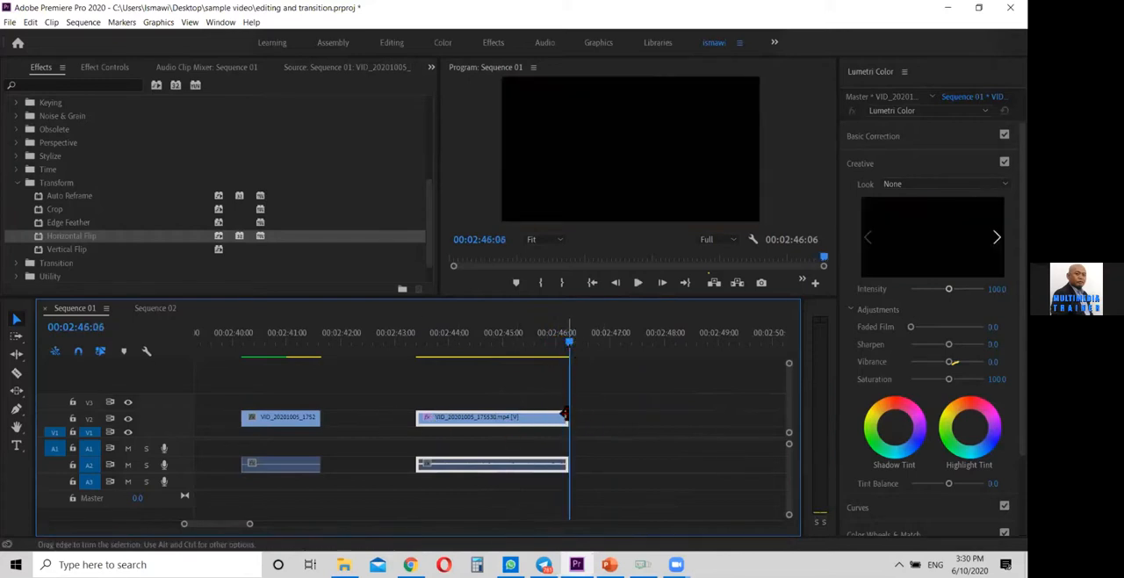
# Retrim the motorcycle clip to start on the wall at 00:02:46:06 and end at about 00:02:49:16
pyautogui.moveTo(597, 420); pyautogui.dragTo(684, 414)
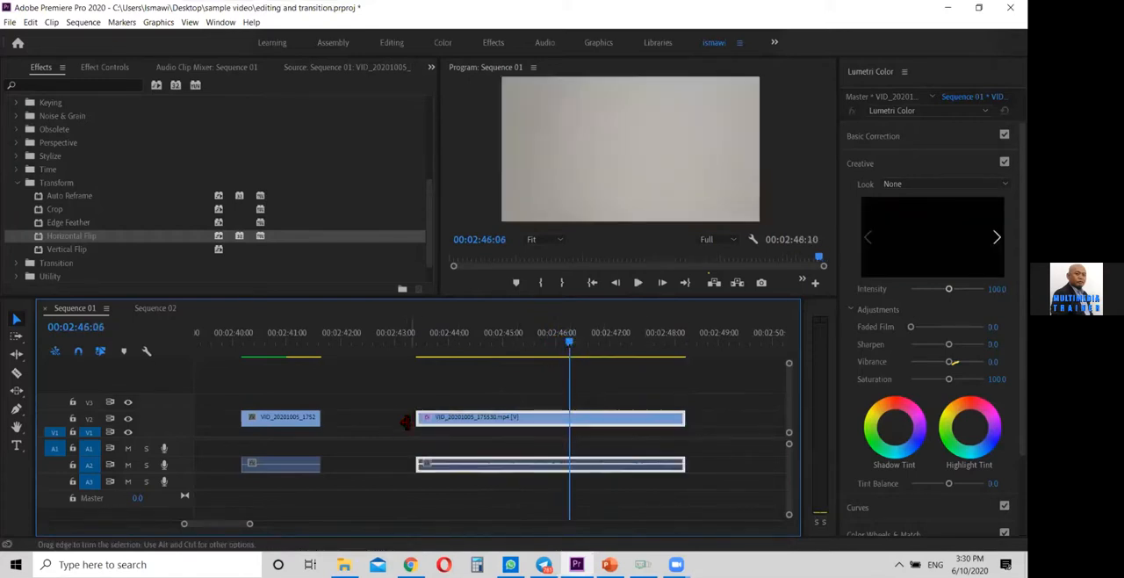
pyautogui.moveTo(416, 418); pyautogui.dragTo(568, 427)
pyautogui.press('space')
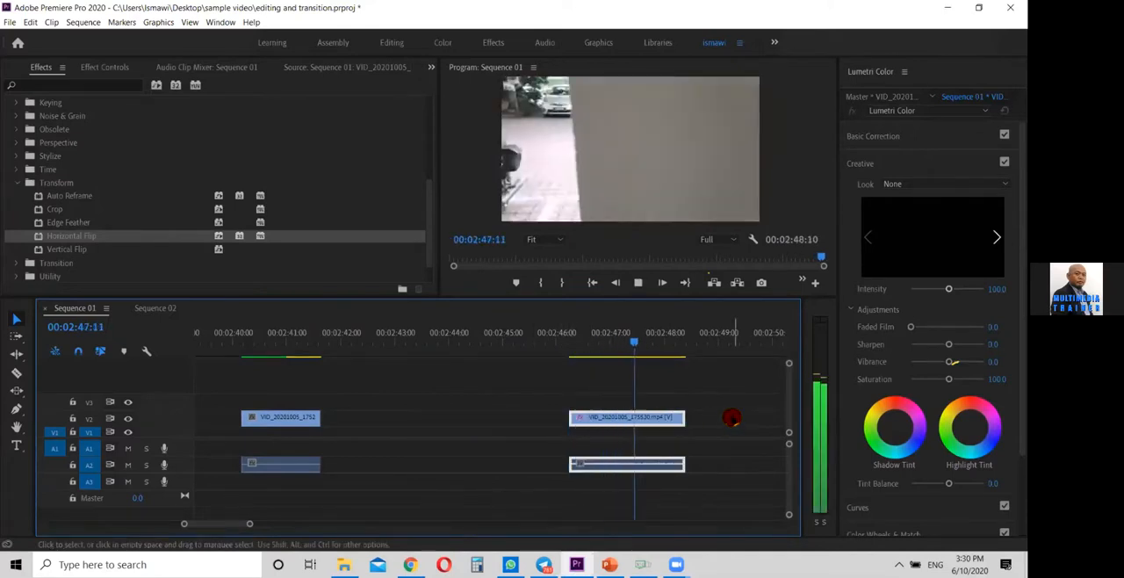
pyautogui.moveTo(681, 417); pyautogui.dragTo(765, 416)
pyautogui.moveTo(637, 344); pyautogui.dragTo(566, 352)
pyautogui.press('space')
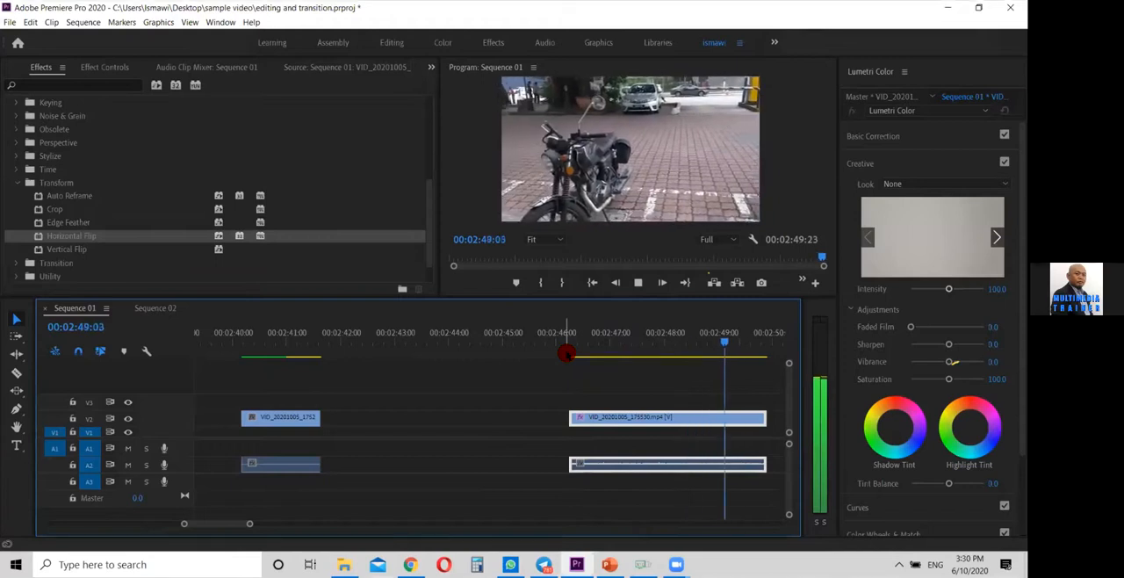
pyautogui.press('space')
pyautogui.moveTo(754, 416); pyautogui.dragTo(743, 420)
# Move the motorcycle clip against the door clip's end and apply the default transition at their cut
pyautogui.moveTo(625, 418); pyautogui.dragTo(424, 418)
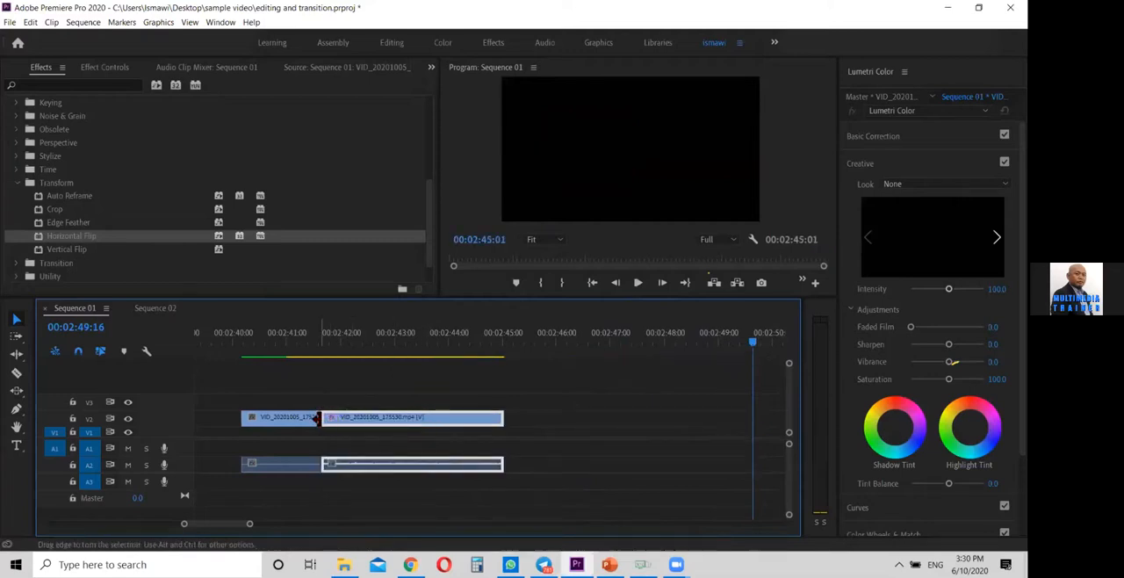
pyautogui.rightClick(317, 418)
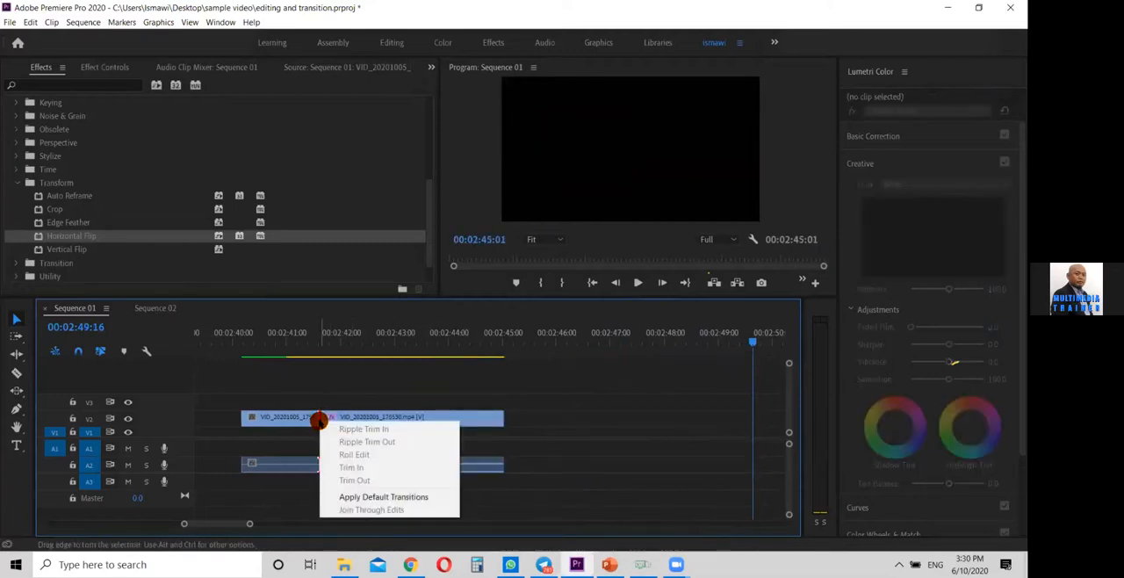
pyautogui.click(428, 497)
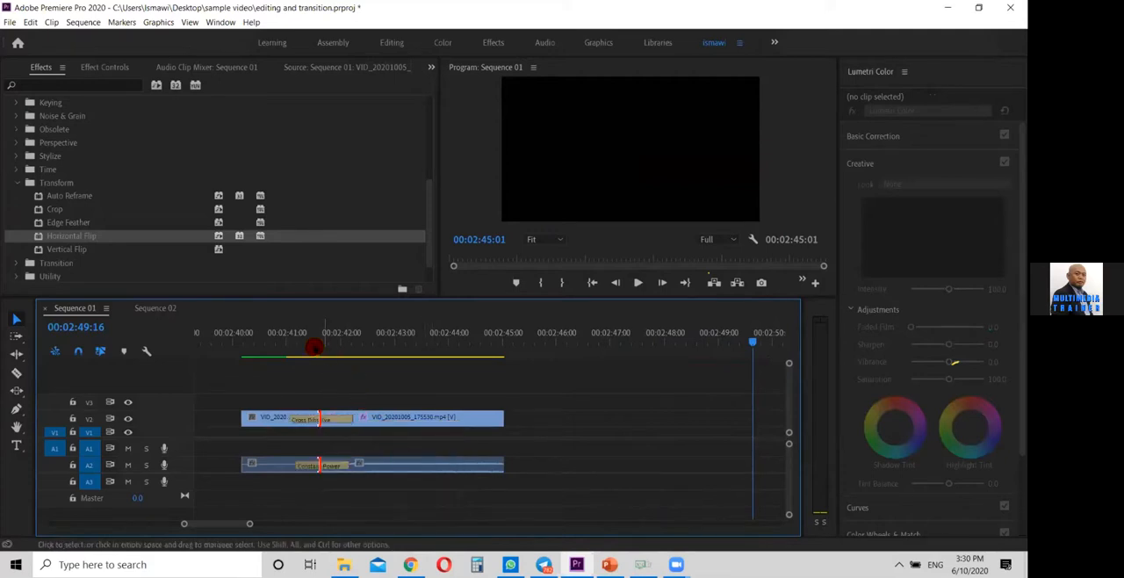
# Play and scrub the joined clips repeatedly from about 00:02:40:01 to examine the wall transition from door to motorcycle
pyautogui.click(295, 343)
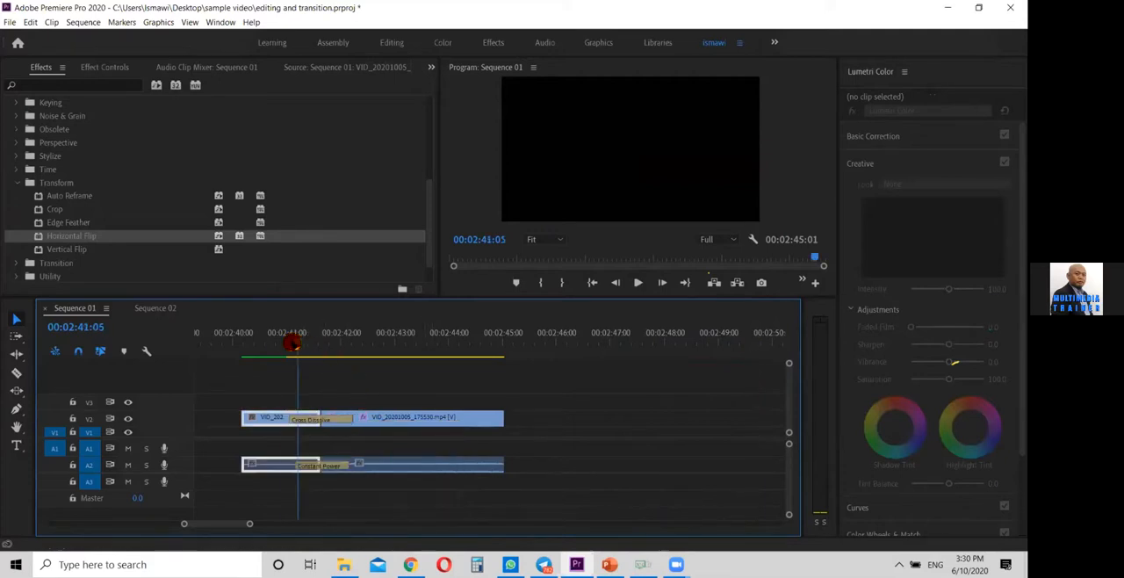
pyautogui.moveTo(295, 342); pyautogui.dragTo(236, 336)
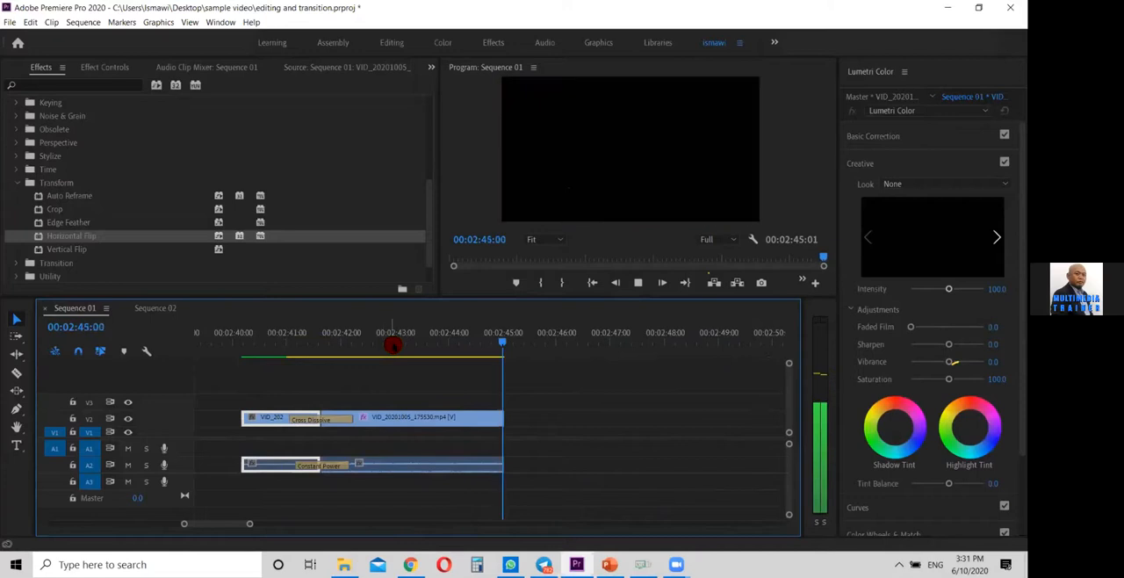
pyautogui.click(342, 343)
pyautogui.moveTo(327, 353); pyautogui.dragTo(235, 361)
pyautogui.press('space')
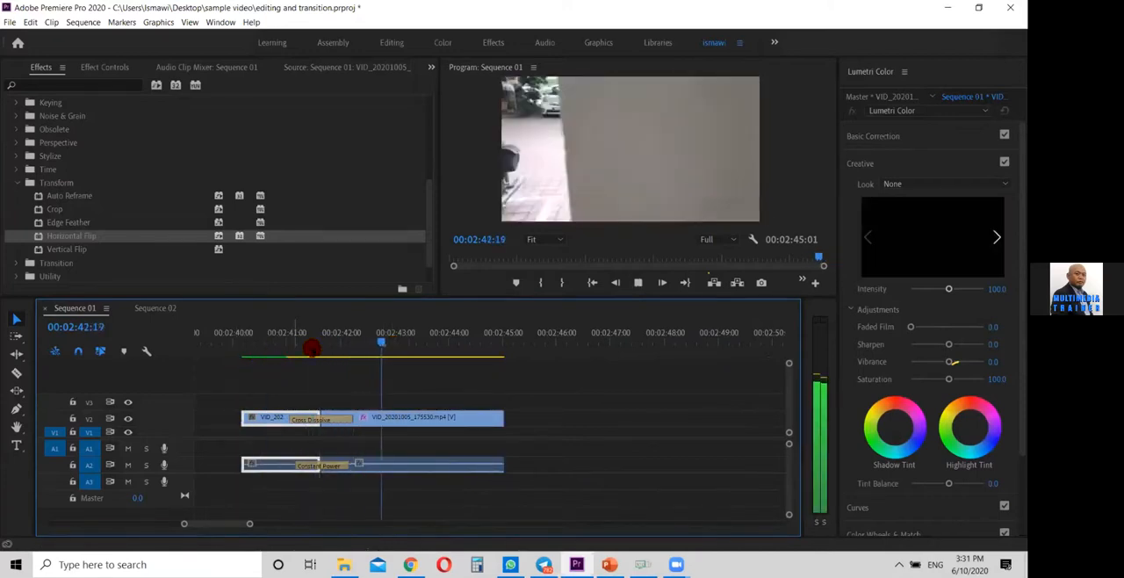
pyautogui.moveTo(359, 353); pyautogui.dragTo(235, 361)
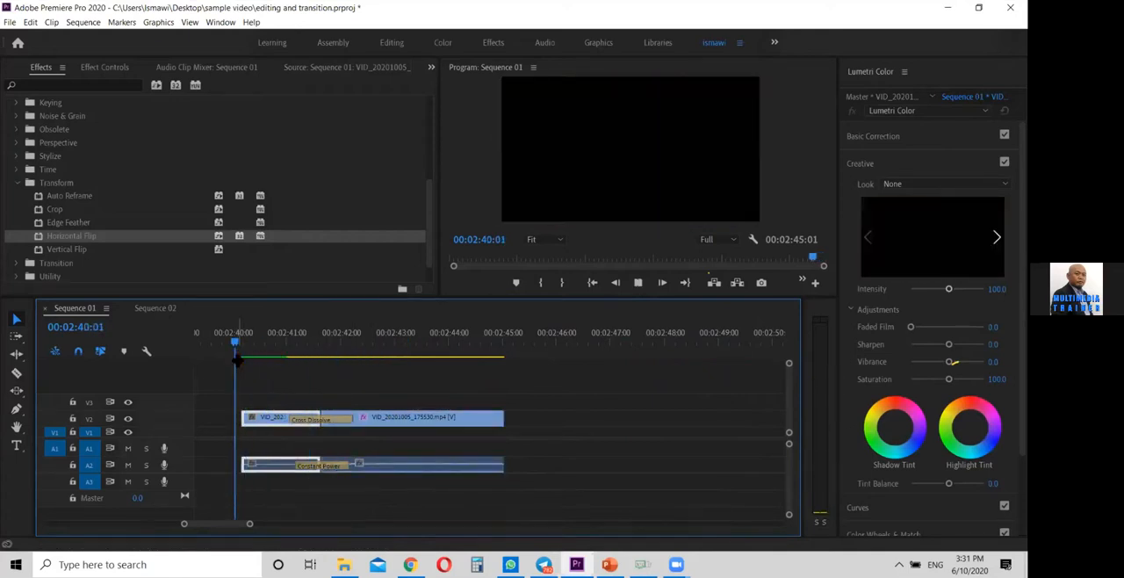
pyautogui.press('space')
pyautogui.press('space')
pyautogui.moveTo(368, 348); pyautogui.dragTo(311, 343)
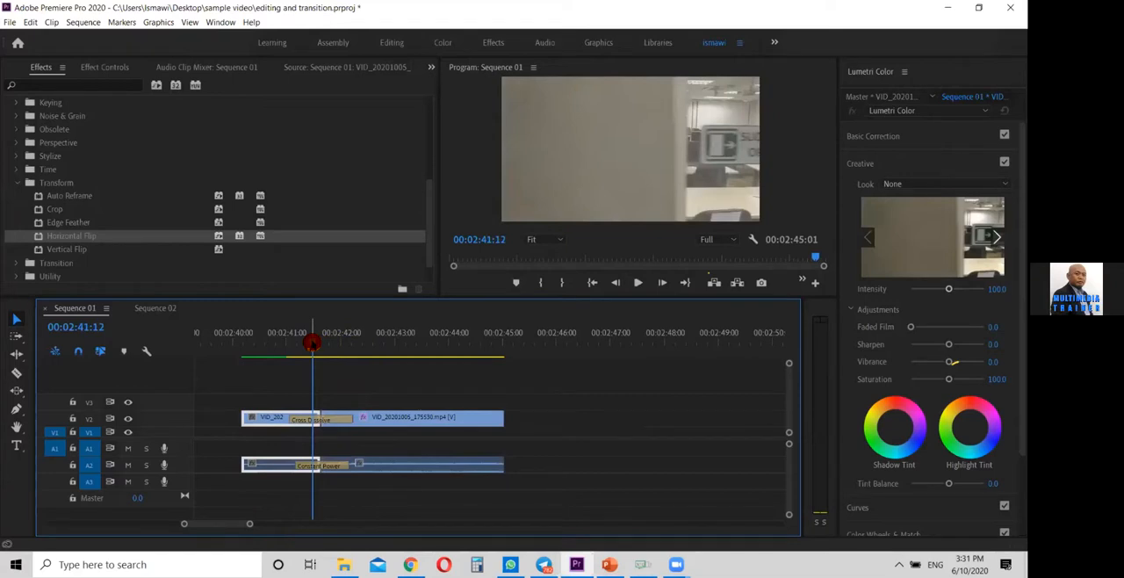
pyautogui.moveTo(309, 343); pyautogui.dragTo(233, 343)
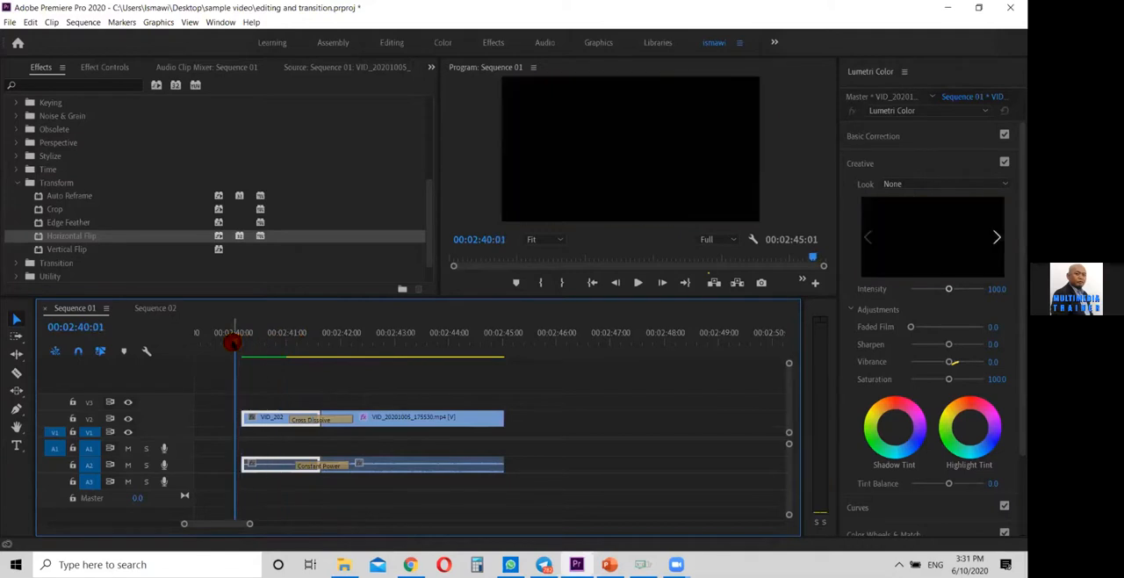
pyautogui.press('space')
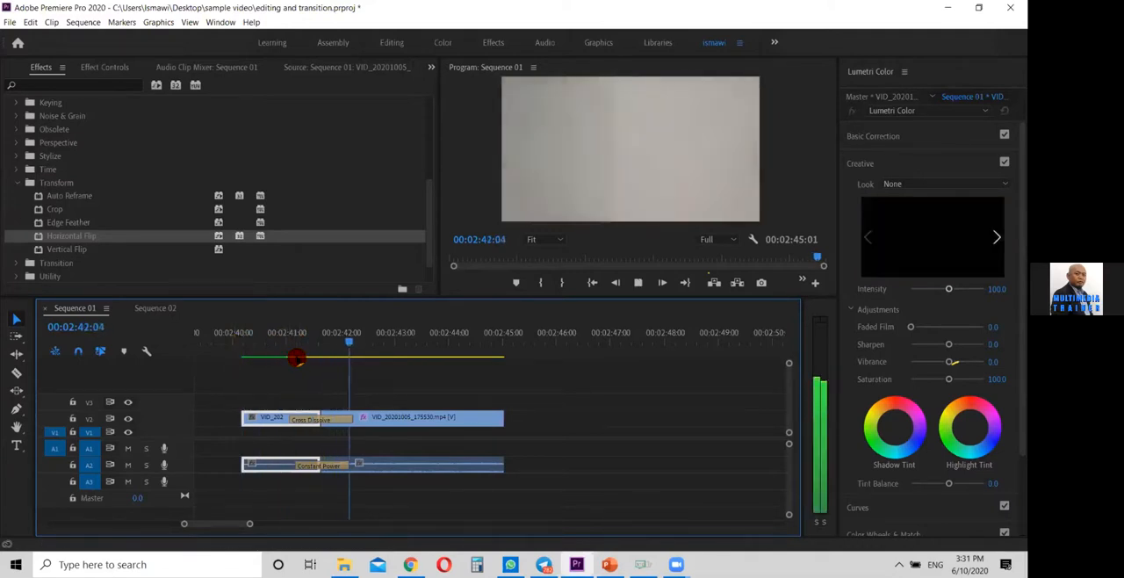
pyautogui.moveTo(369, 346); pyautogui.dragTo(236, 375)
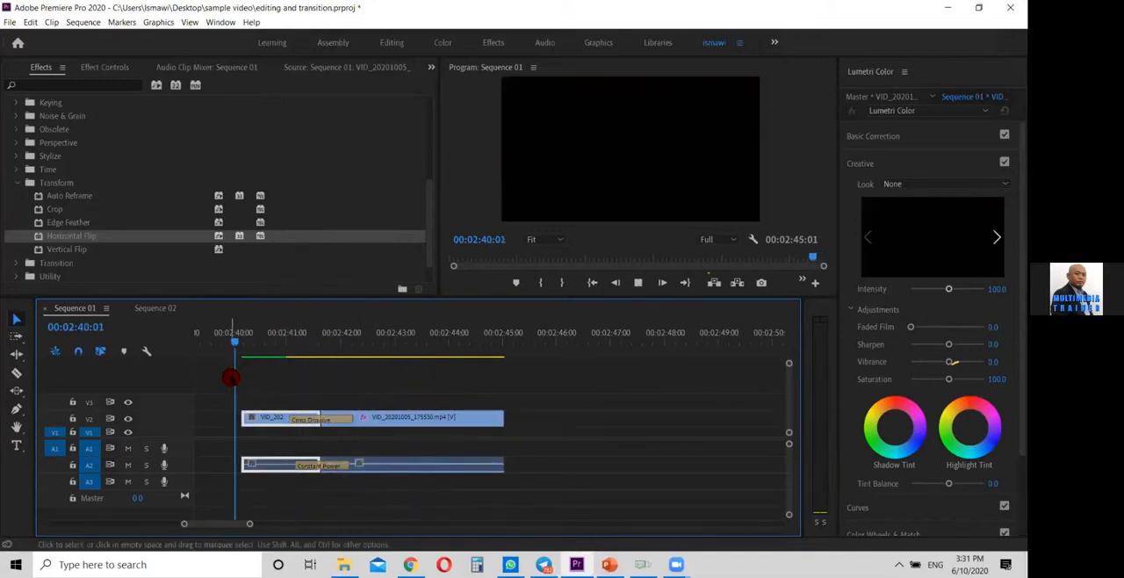
pyautogui.press('space')
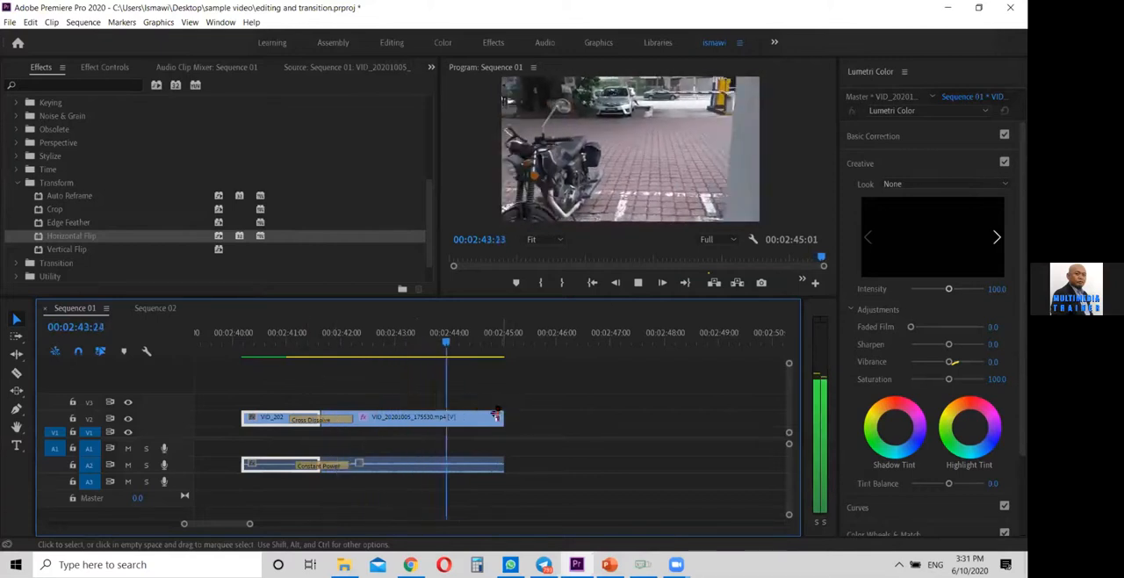
pyautogui.press('space')
pyautogui.moveTo(405, 354); pyautogui.dragTo(295, 360)
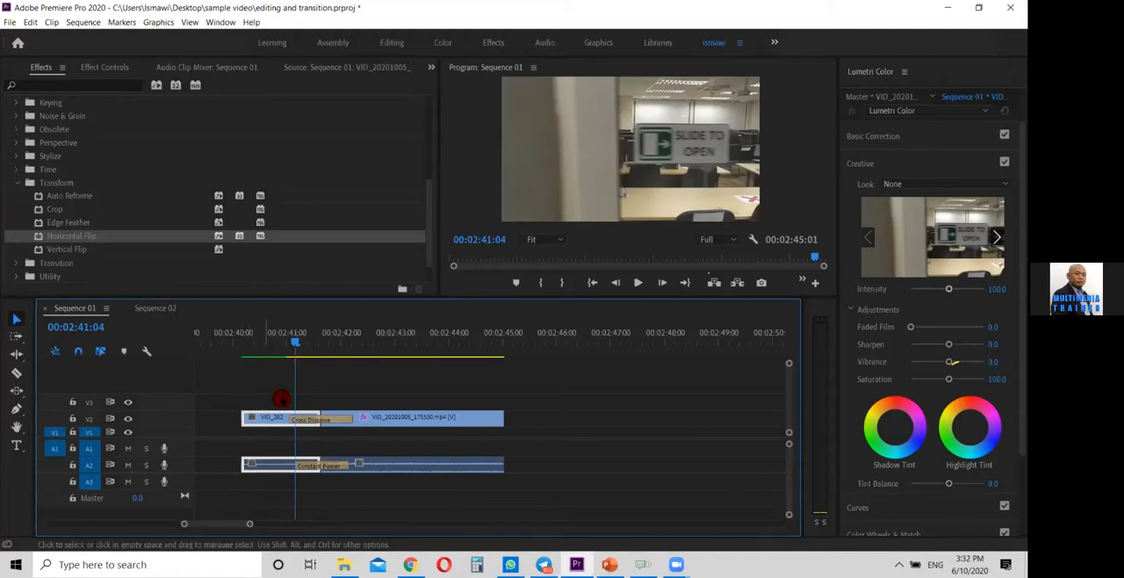
# Replay the joined door and motorcycle clips from 00:02:40:00 and scrub across their cut to examine the wall crossing the frame
pyautogui.moveTo(274, 344); pyautogui.dragTo(224, 367)
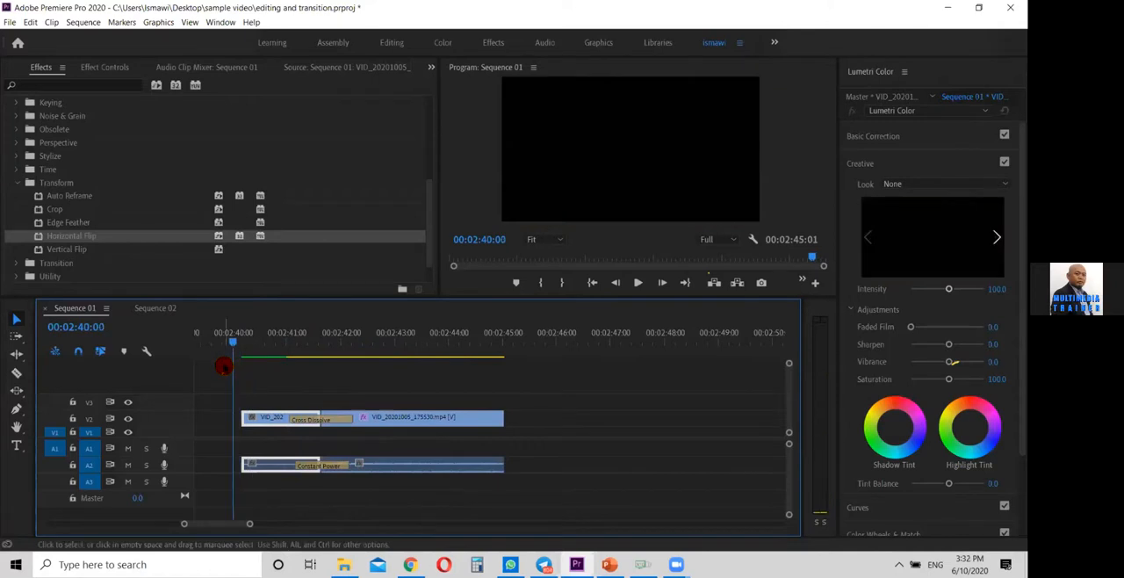
pyautogui.press('space')
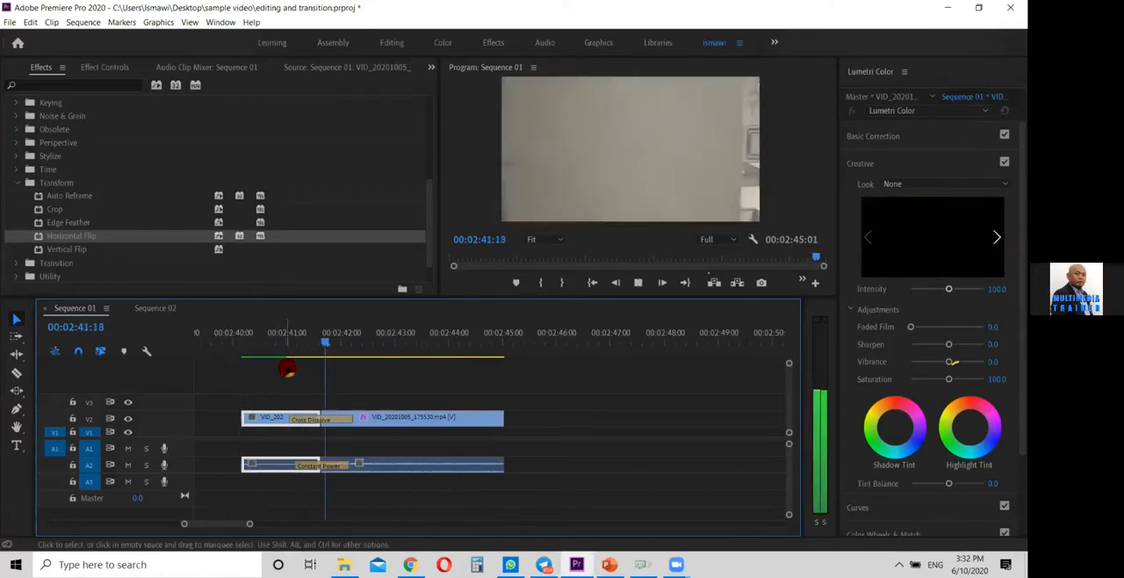
pyautogui.moveTo(345, 349); pyautogui.dragTo(300, 350)
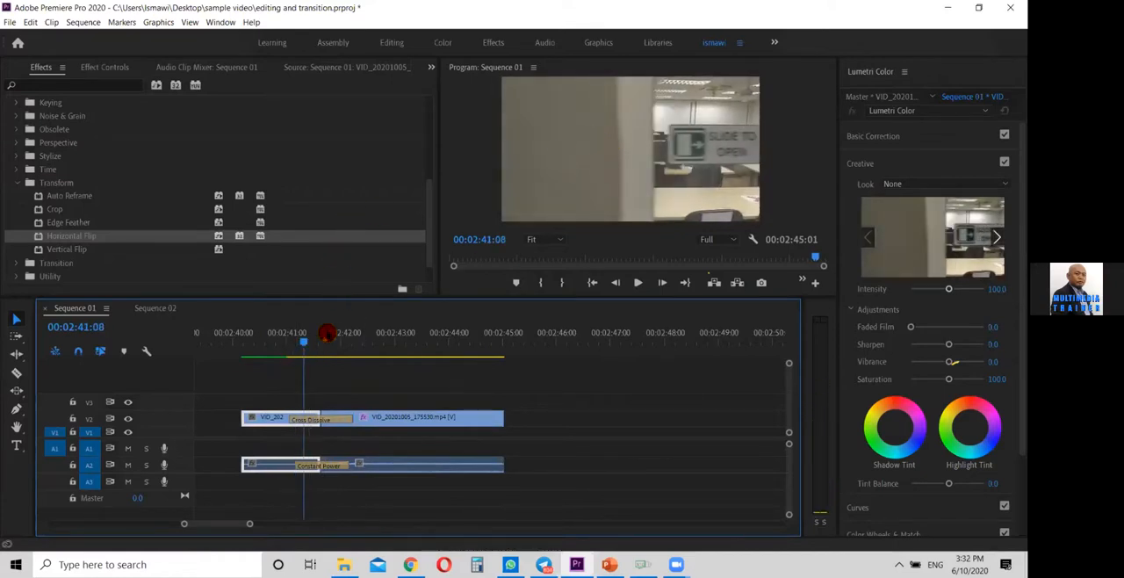
pyautogui.moveTo(314, 342); pyautogui.dragTo(370, 342)
# Play the earlier wall transition example from 00:00:15:12 and go to 00:00:22:05 to examine how it was built
pyautogui.moveTo(251, 525); pyautogui.dragTo(123, 505)
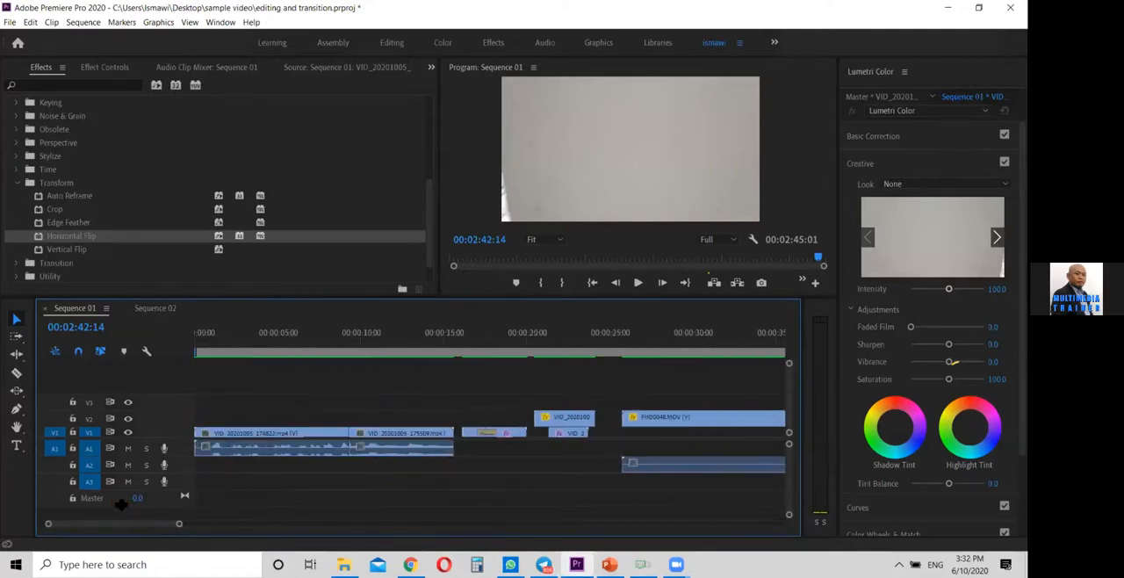
pyautogui.moveTo(530, 339); pyautogui.dragTo(449, 348)
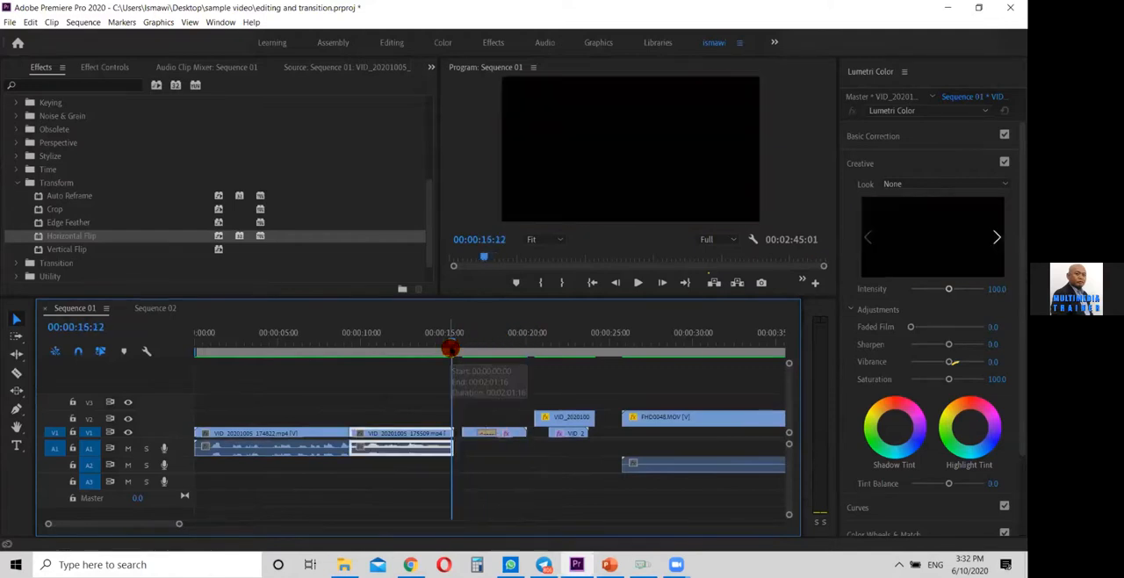
pyautogui.press('space')
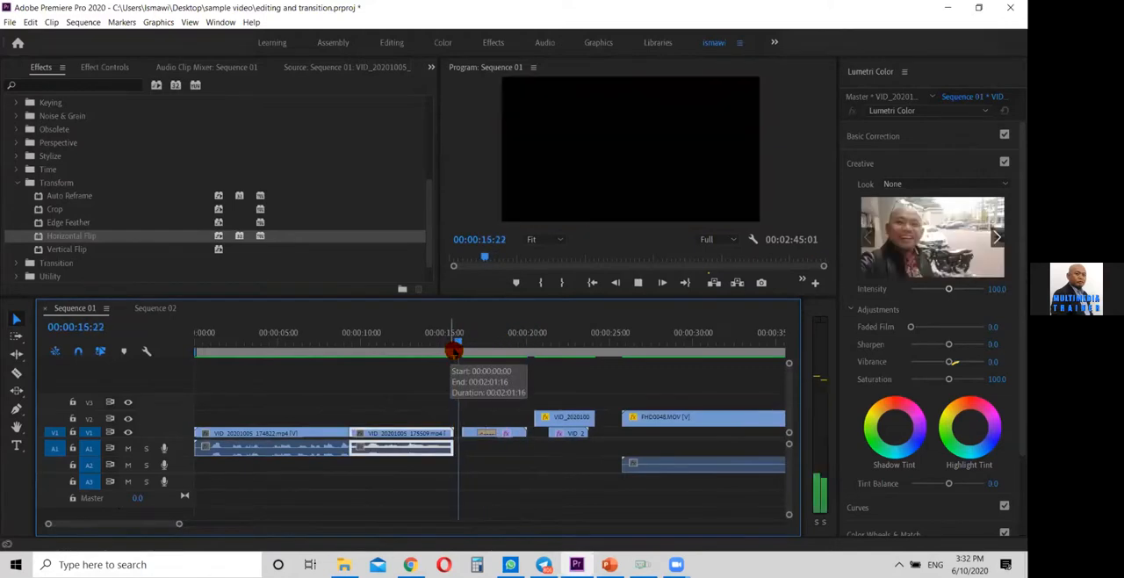
pyautogui.click(563, 338)
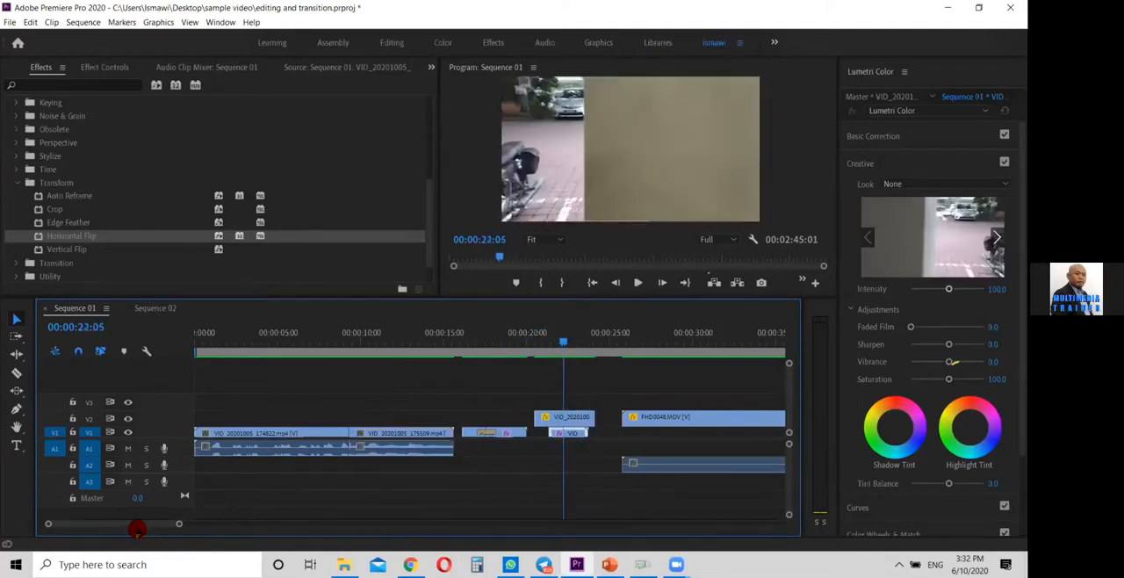
# Duplicate the joined door and motorcycle clips at 00:02:47:05, with the copied video on track V2
pyautogui.moveTo(148, 525); pyautogui.dragTo(282, 524)
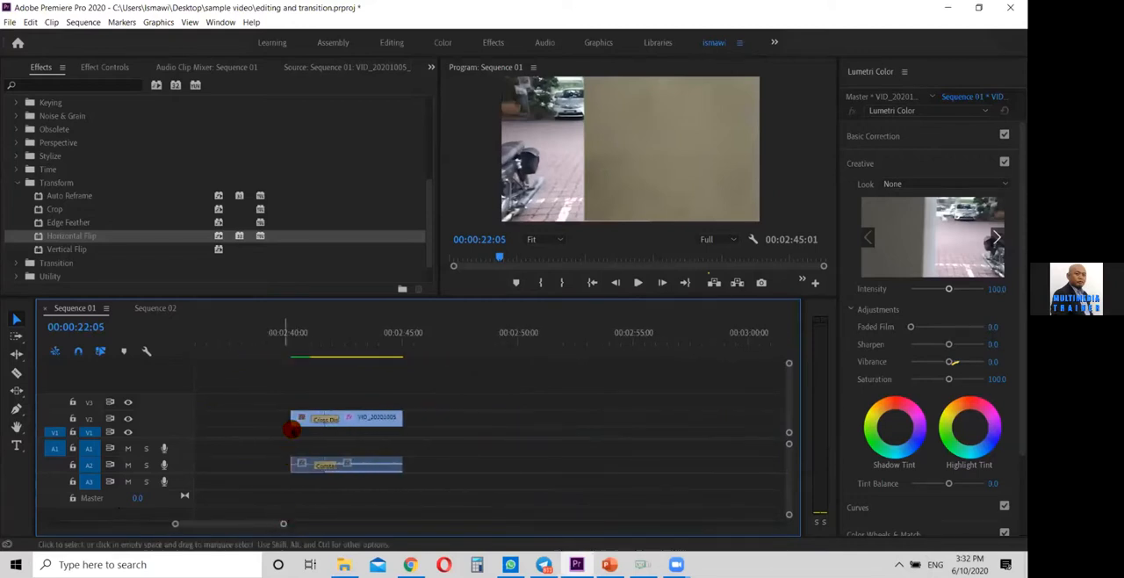
pyautogui.moveTo(293, 404); pyautogui.dragTo(425, 477)
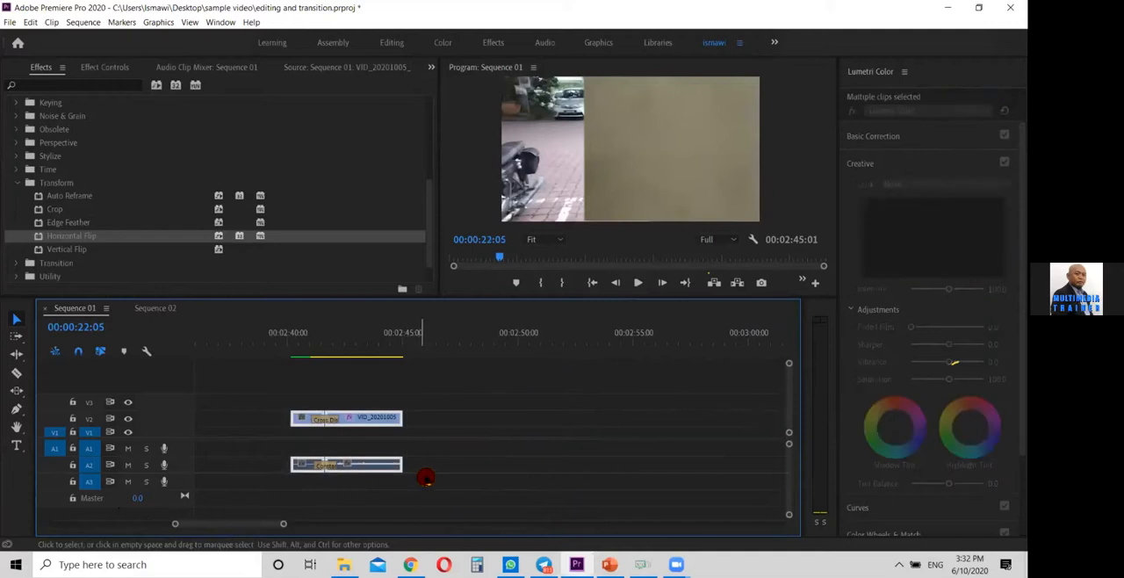
pyautogui.click(453, 336)
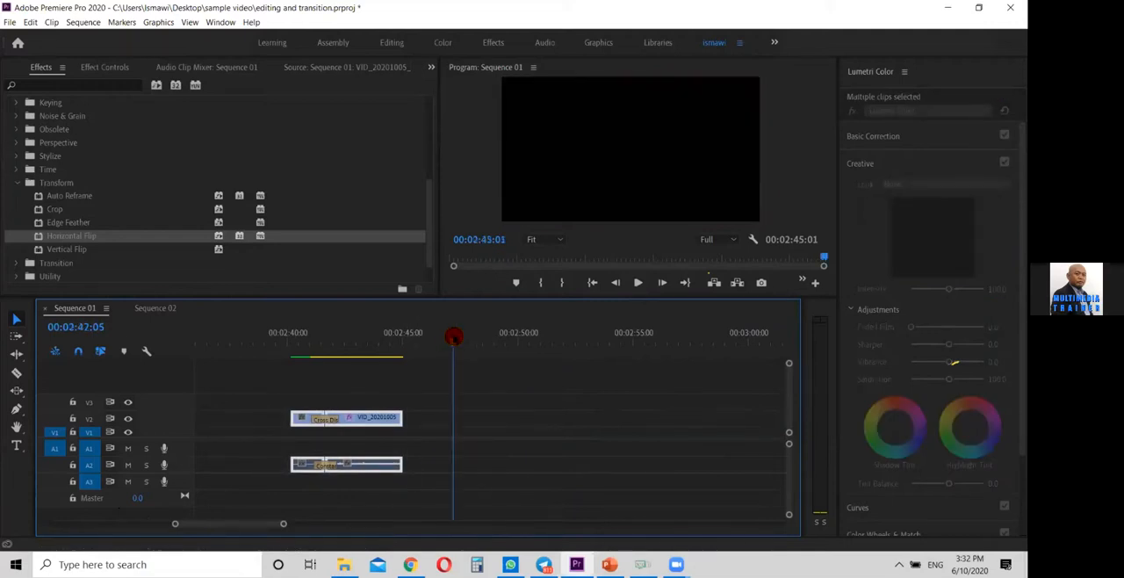
pyautogui.hotkey('ctrl', 'v')
pyautogui.click(461, 433)
pyautogui.moveTo(461, 432); pyautogui.dragTo(460, 419)
pyautogui.click(592, 420)
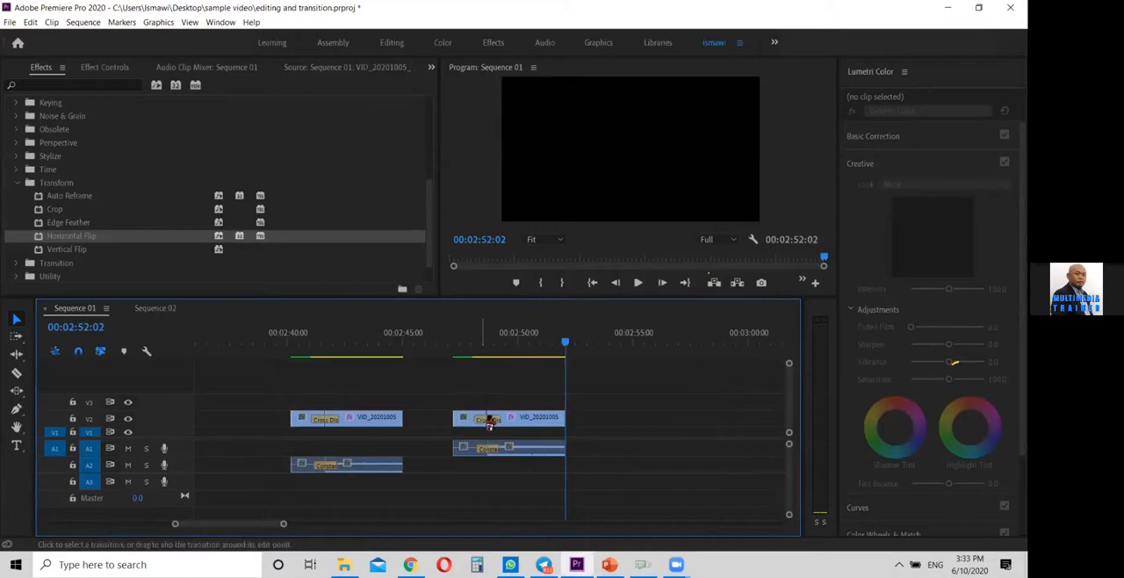
# Remove the Cross Dissolve from the copied pair and move its door clip up to track V3
pyautogui.click(489, 419)
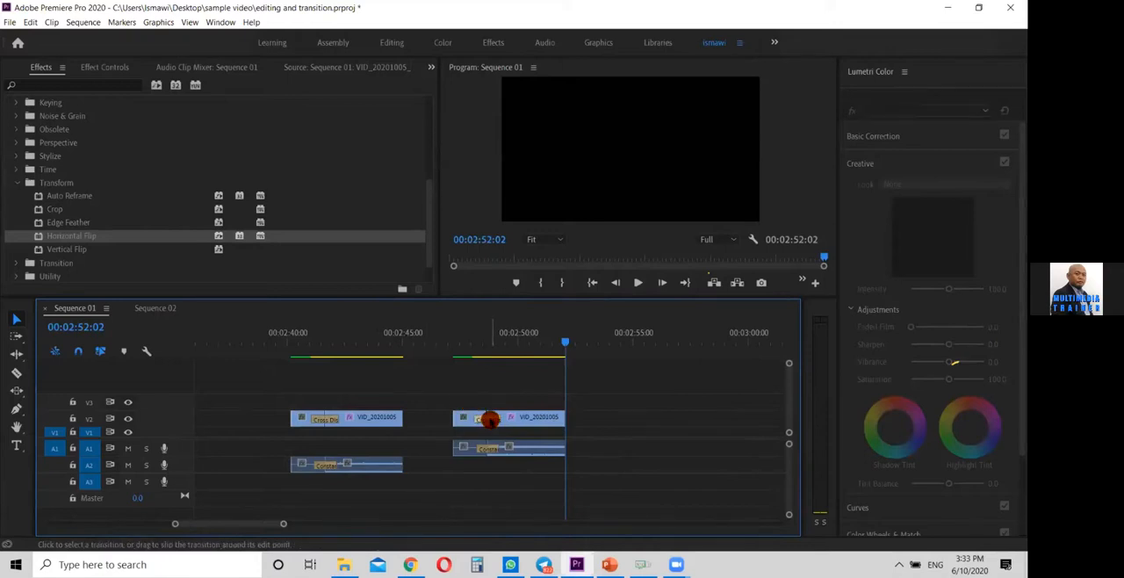
pyautogui.click(532, 417)
pyautogui.click(231, 492)
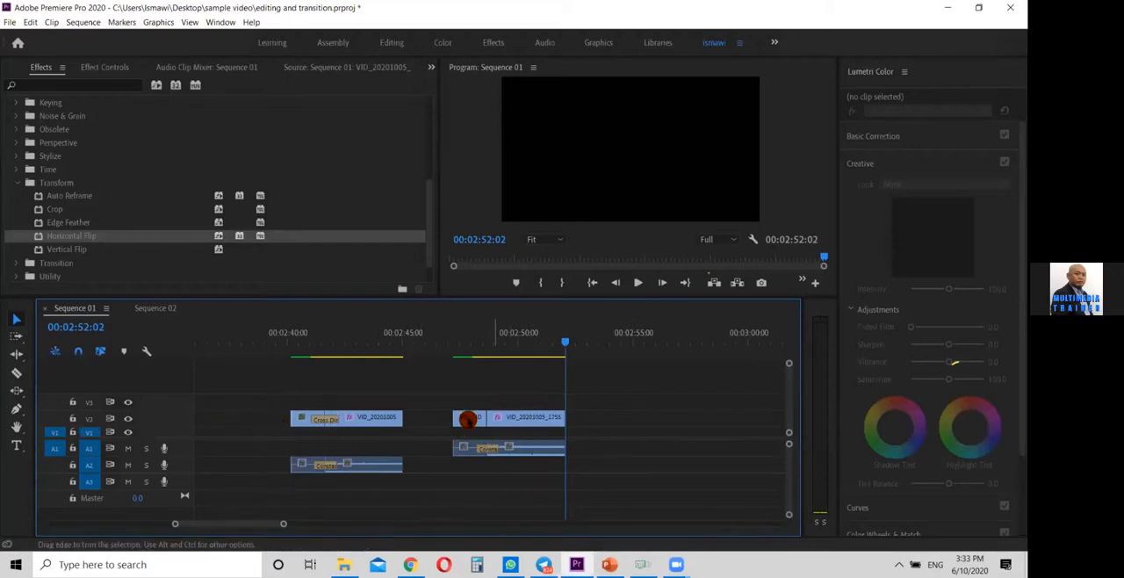
pyautogui.click(469, 420)
pyautogui.moveTo(469, 420); pyautogui.dragTo(469, 401)
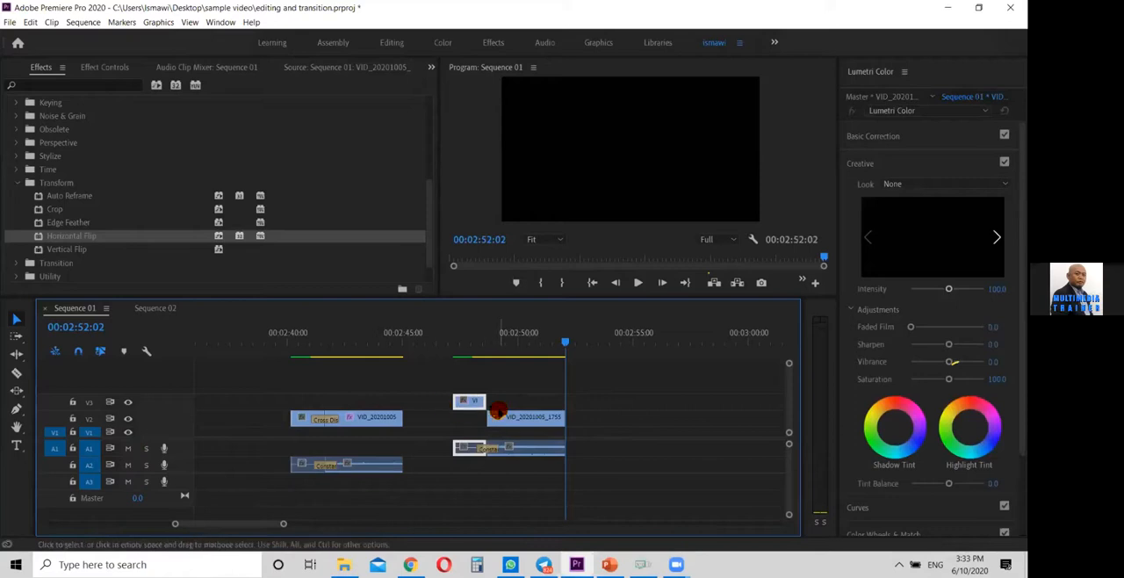
# Try to extend the copied door clip on V3 over the motorcycle clip and inspect its end around 00:02:48:15
pyautogui.moveTo(481, 401)
pyautogui.mouseDown()
pyautogui.moveTo(511, 400)
pyautogui.moveTo(502, 401)
pyautogui.mouseUp()
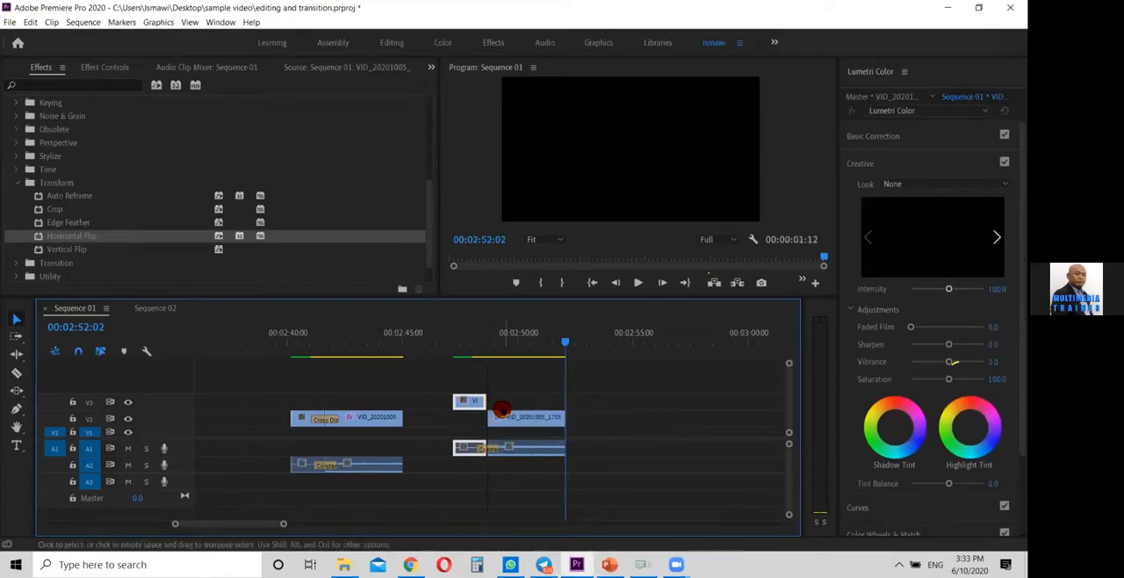
pyautogui.click(469, 345)
pyautogui.click(449, 349)
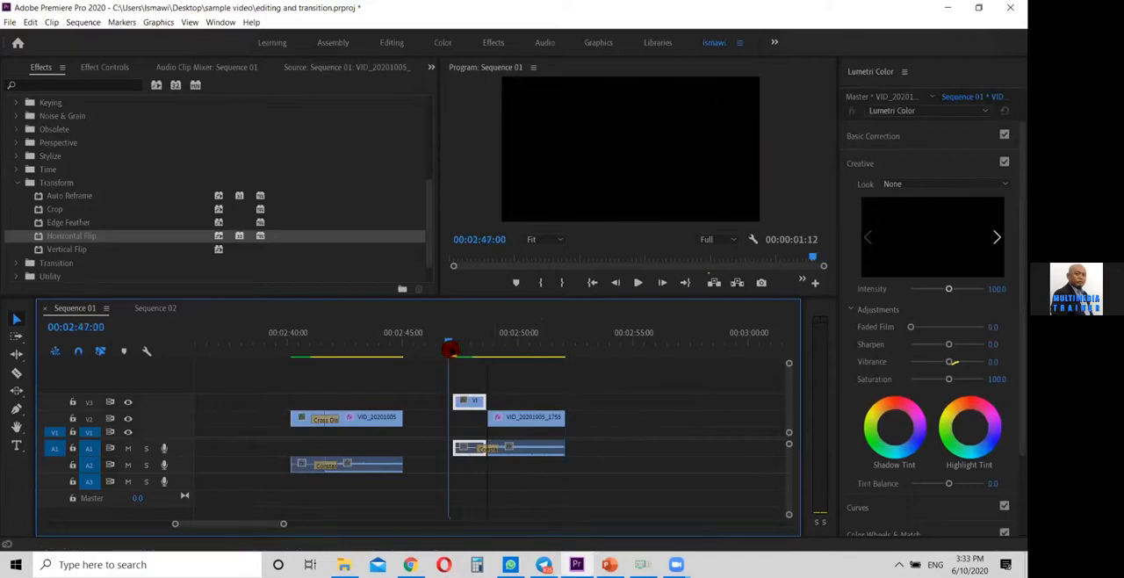
pyautogui.moveTo(282, 524); pyautogui.dragTo(258, 524)
pyautogui.moveTo(517, 347); pyautogui.dragTo(565, 389)
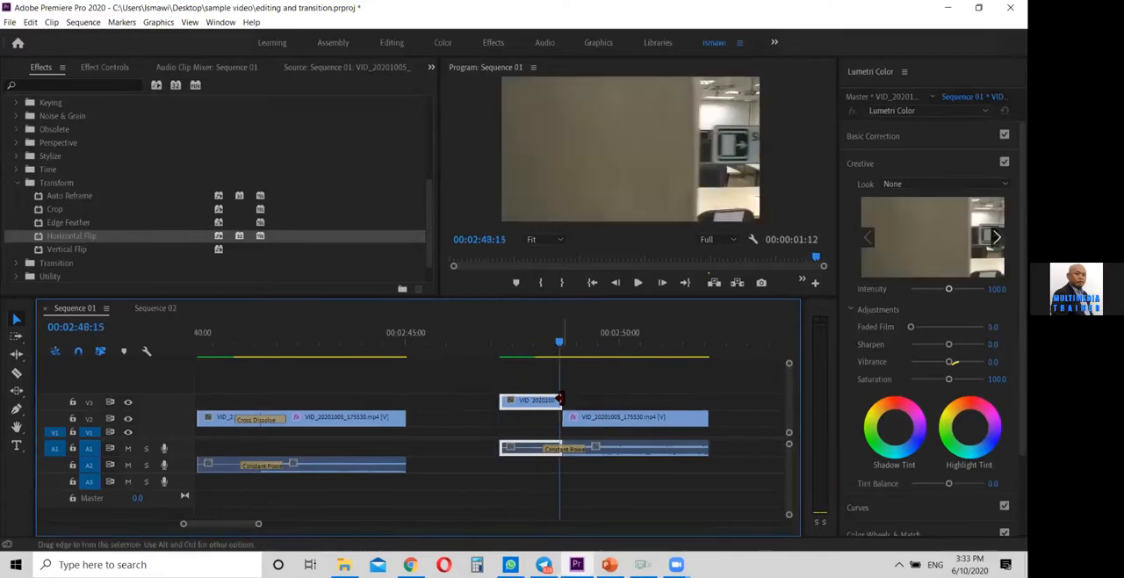
# Delete the copied pair's audio on A1 and extend the V3 door clip to the motorcycle clip's end at 00:02:52:01
pyautogui.click(561, 431)
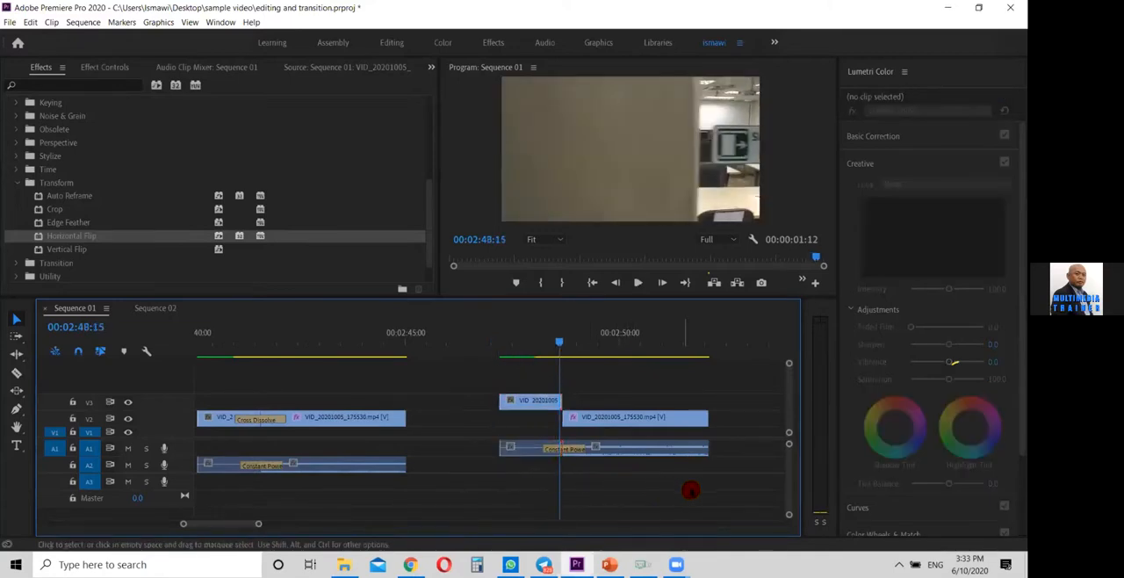
pyautogui.moveTo(730, 439); pyautogui.dragTo(496, 488)
pyautogui.press('Delete')
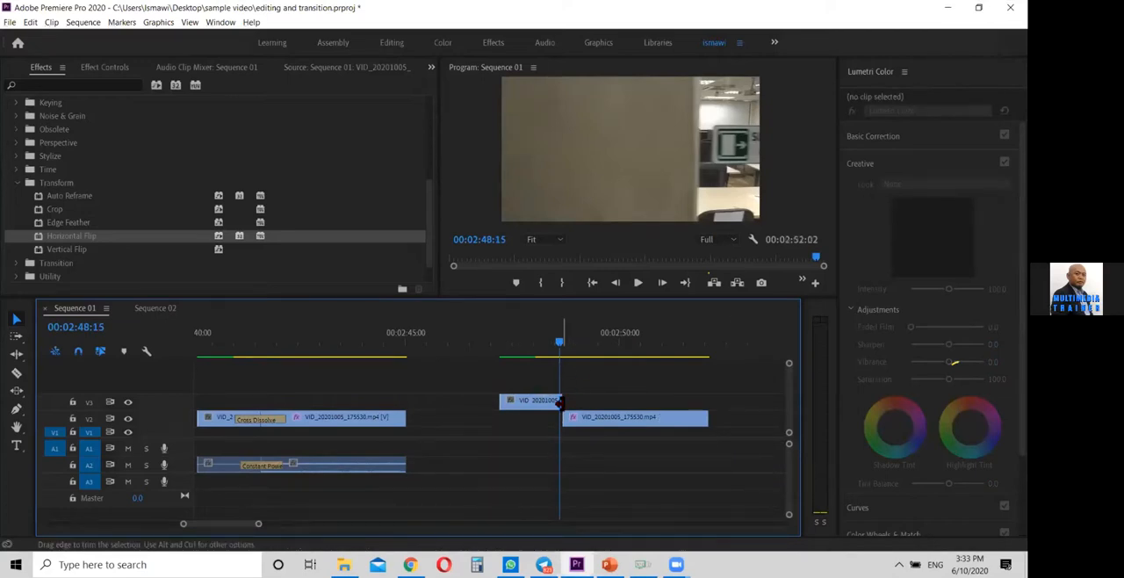
pyautogui.moveTo(570, 400); pyautogui.dragTo(703, 406)
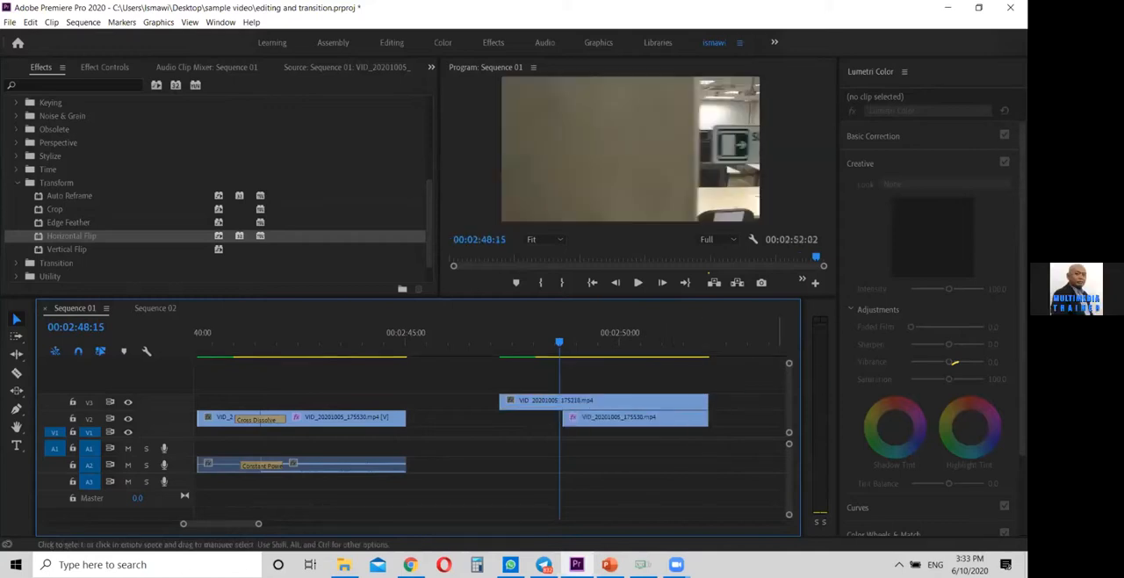
# Enlarge the program preview and display the V3 door clip's effect settings with the playhead at 00:02:48:20
pyautogui.moveTo(551, 349); pyautogui.dragTo(606, 368)
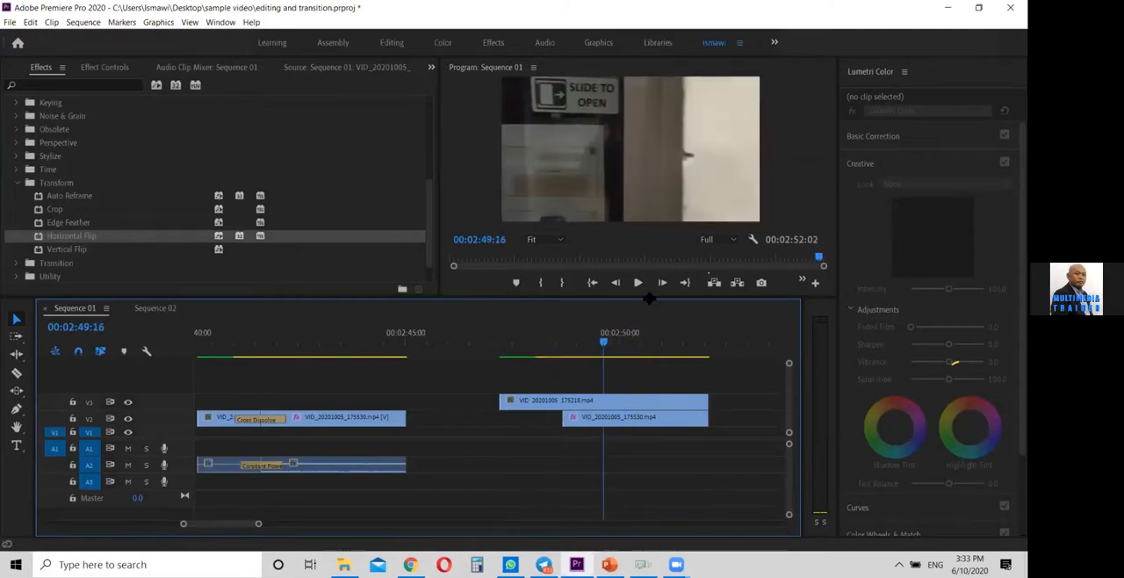
pyautogui.moveTo(645, 301); pyautogui.dragTo(647, 360)
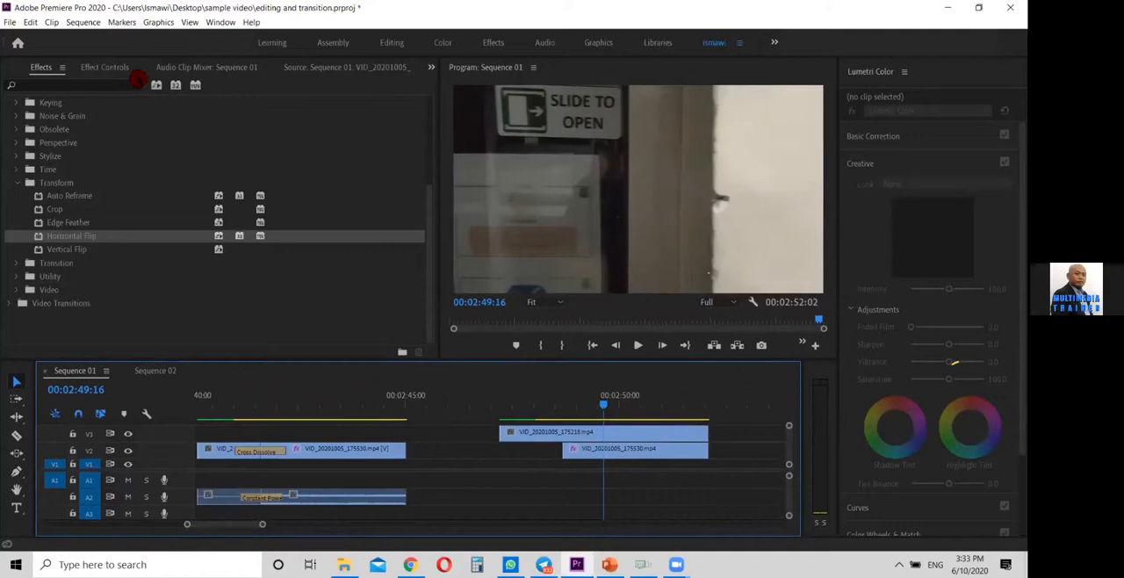
pyautogui.click(655, 433)
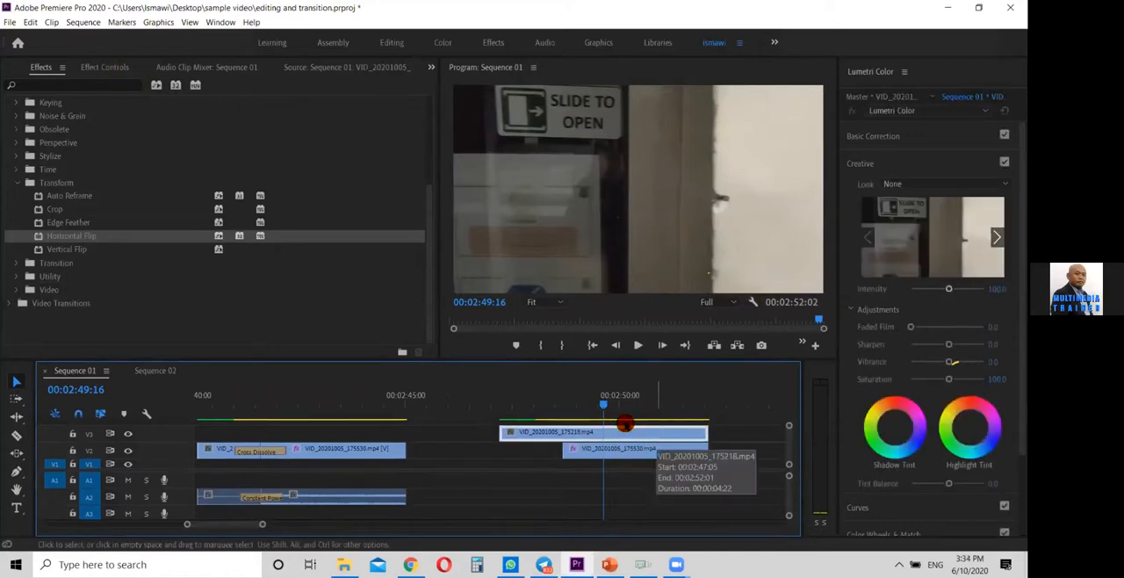
pyautogui.click(119, 68)
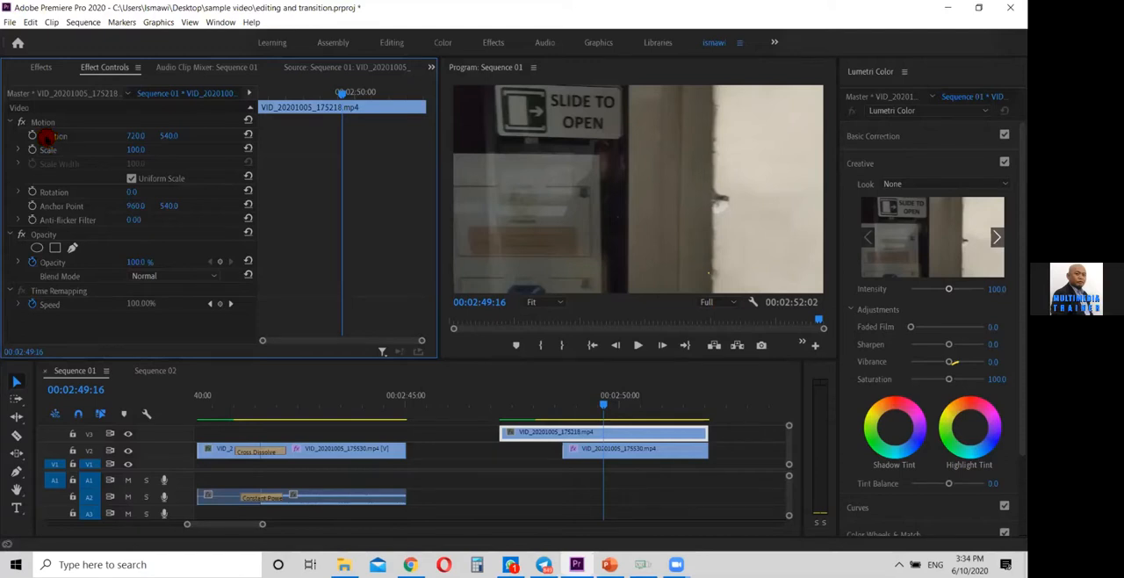
pyautogui.moveTo(605, 407); pyautogui.dragTo(566, 402)
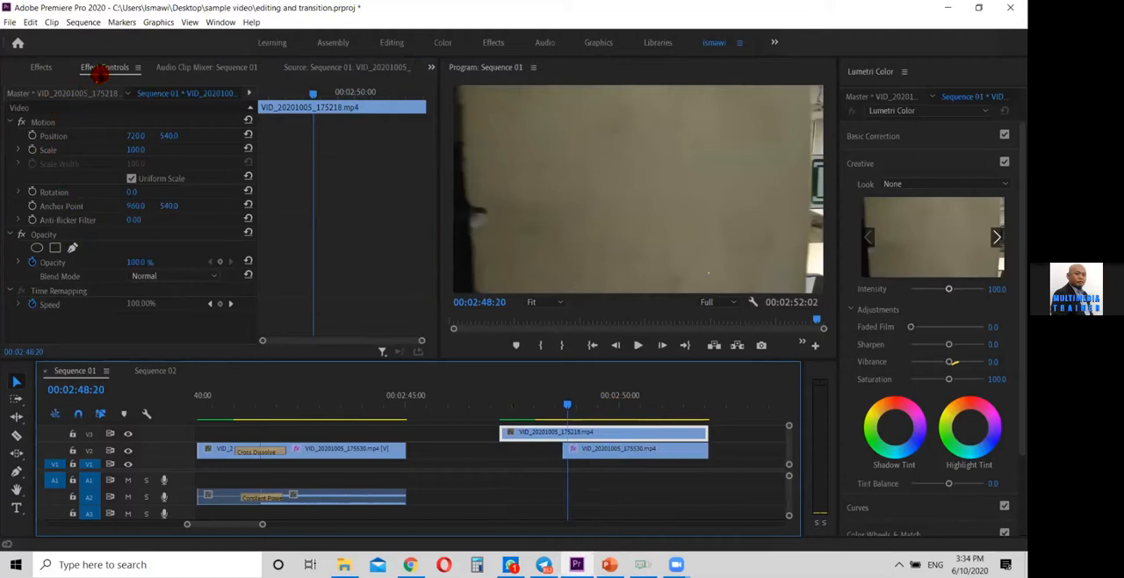
# Collapse the door clip's Motion settings so the Opacity mask options are close at hand, dismissing the screen magnifier
pyautogui.click(10, 123)
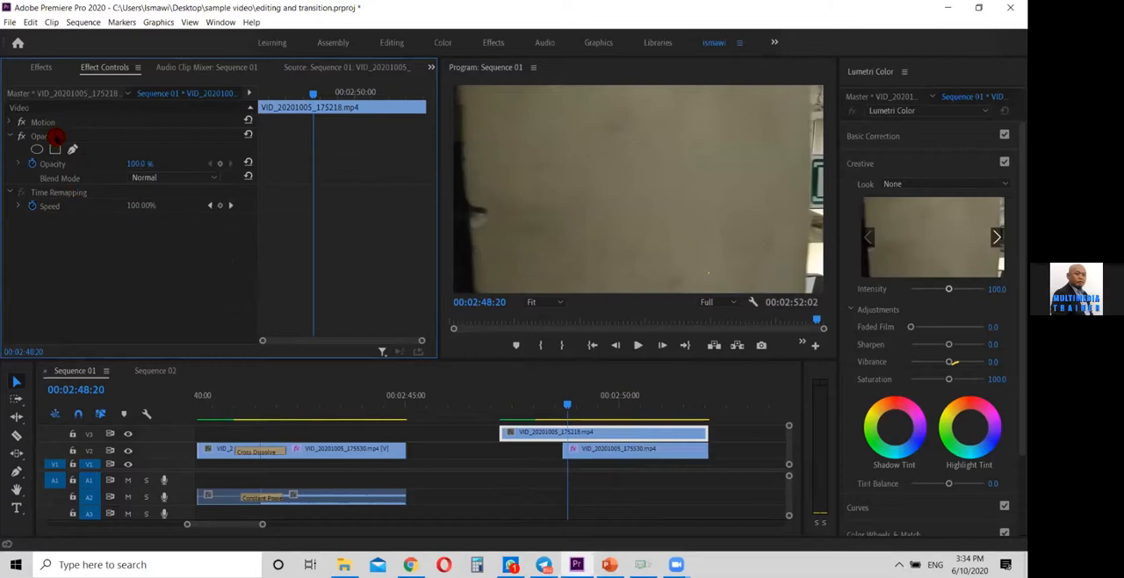
pyautogui.click(16, 123)
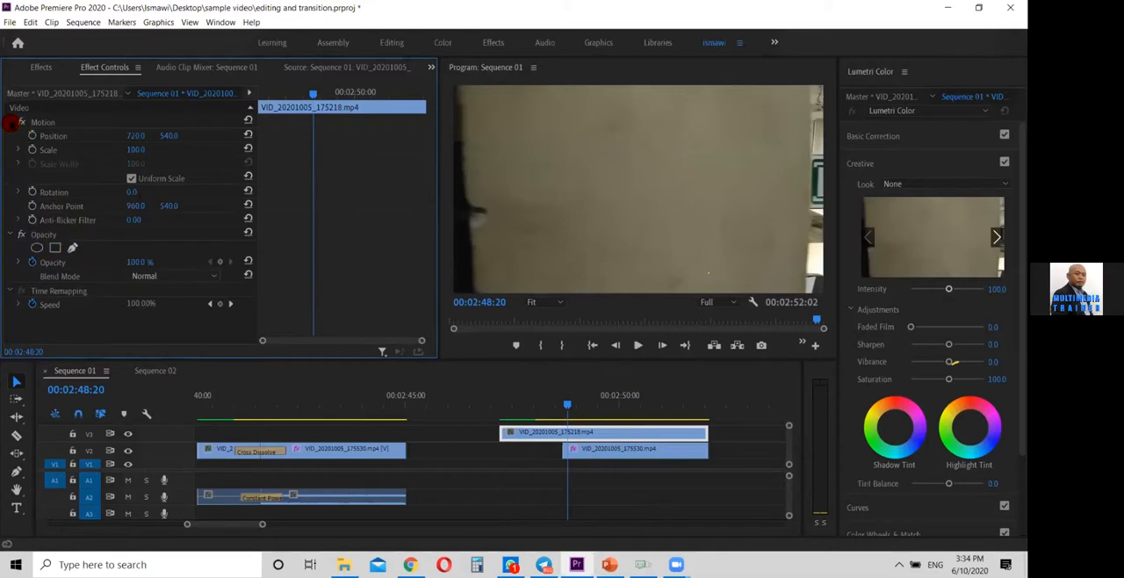
pyautogui.click(15, 122)
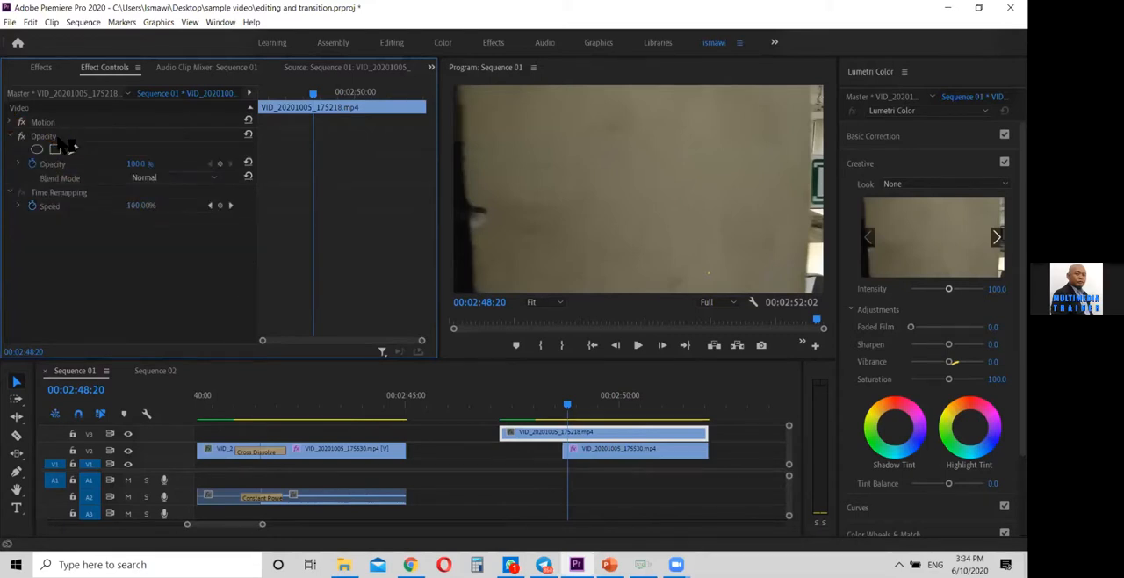
pyautogui.press('super+plus')
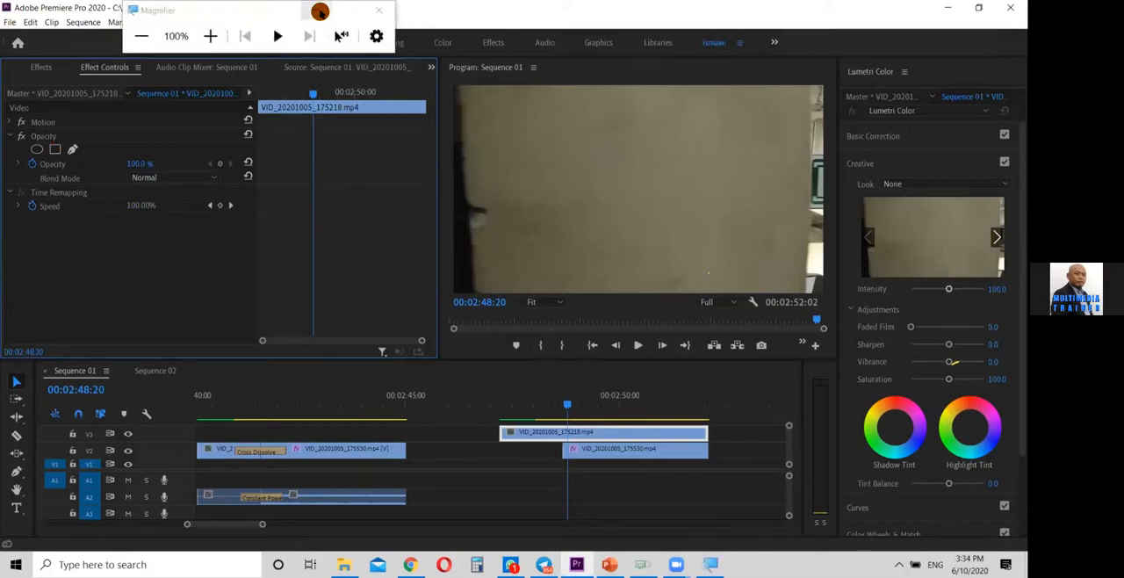
pyautogui.click(321, 11)
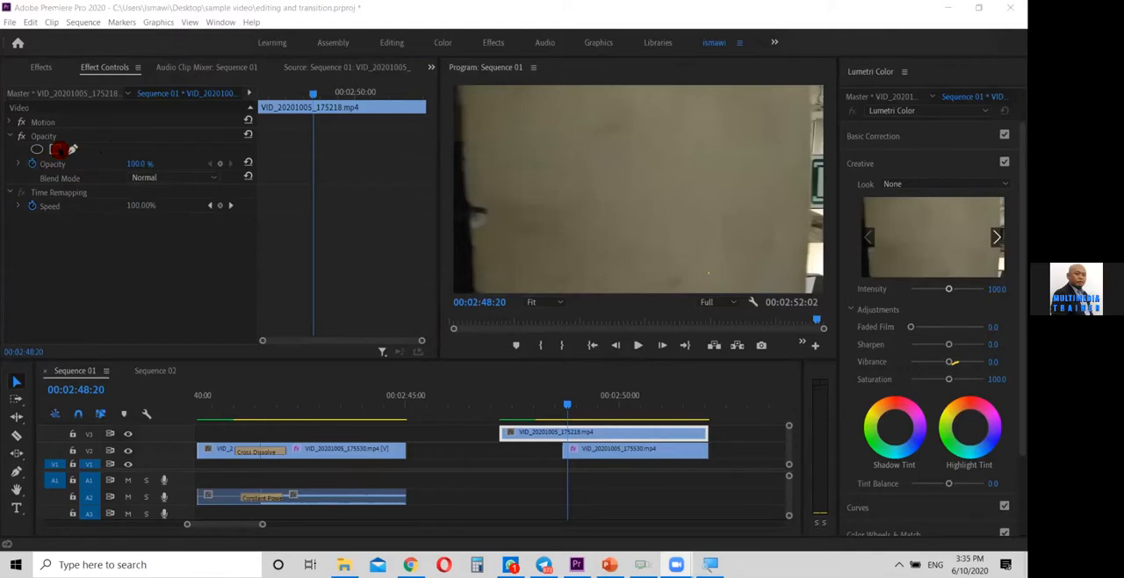
# Add a rectangular opacity mask to the V3 door clip and stretch its corners to cover the frame's left part at full height
pyautogui.click(55, 149)
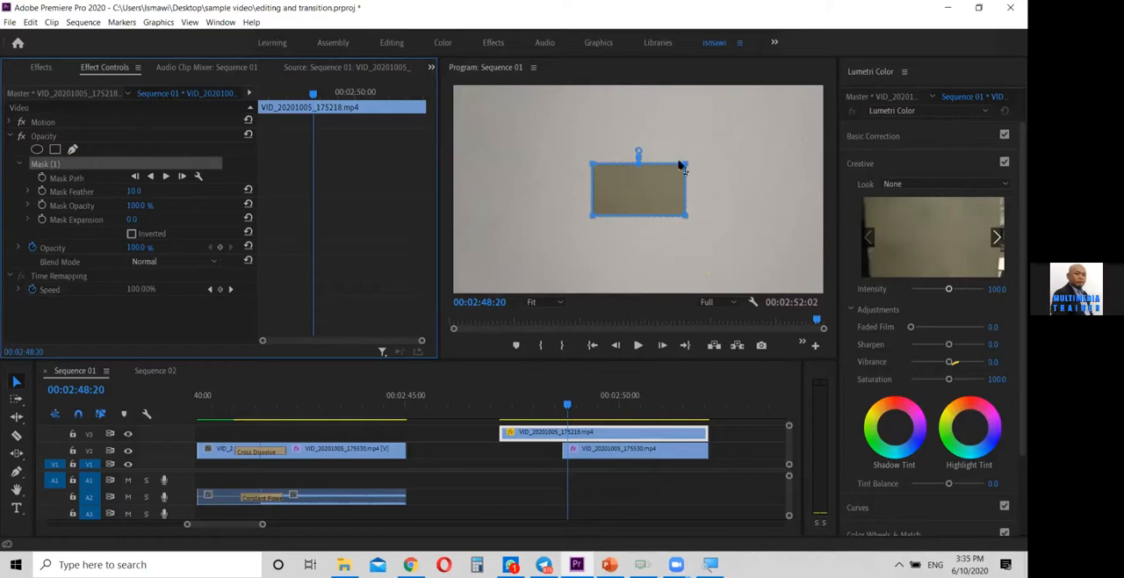
pyautogui.moveTo(687, 168); pyautogui.dragTo(675, 83)
pyautogui.moveTo(593, 162); pyautogui.dragTo(454, 86)
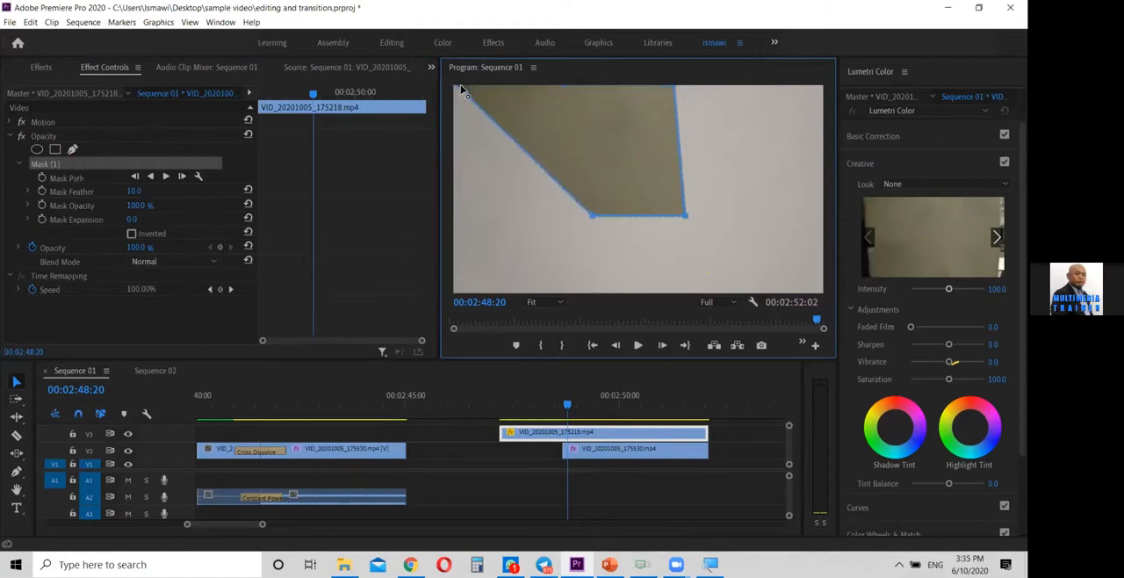
pyautogui.moveTo(592, 219); pyautogui.dragTo(448, 307)
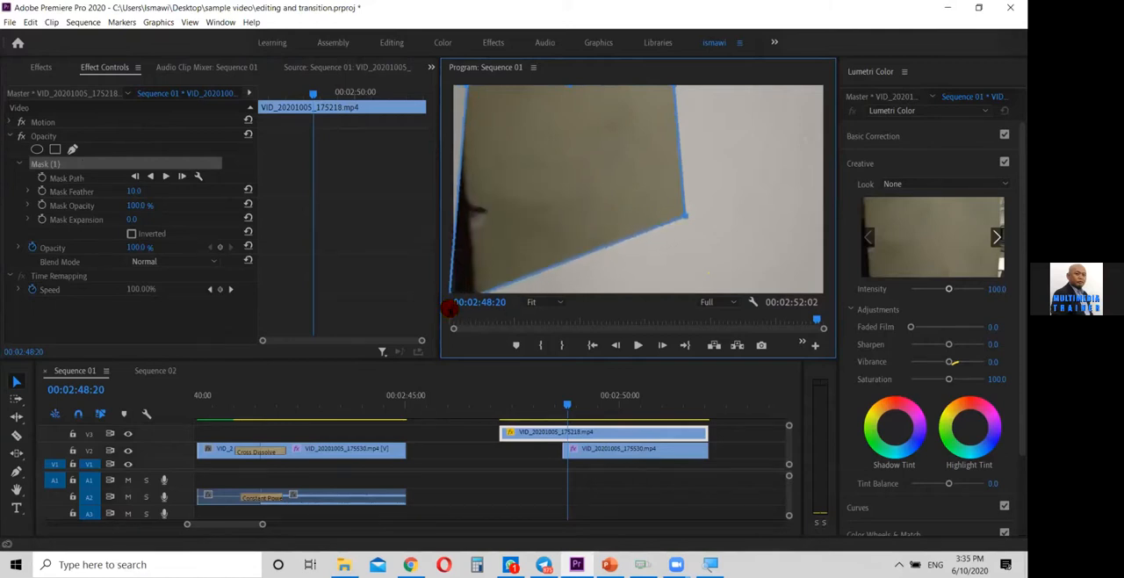
pyautogui.moveTo(685, 217); pyautogui.dragTo(669, 303)
# Straighten the mask's sides and shift its right edge to about a quarter of the frame width from the left
pyautogui.moveTo(470, 88); pyautogui.dragTo(448, 85)
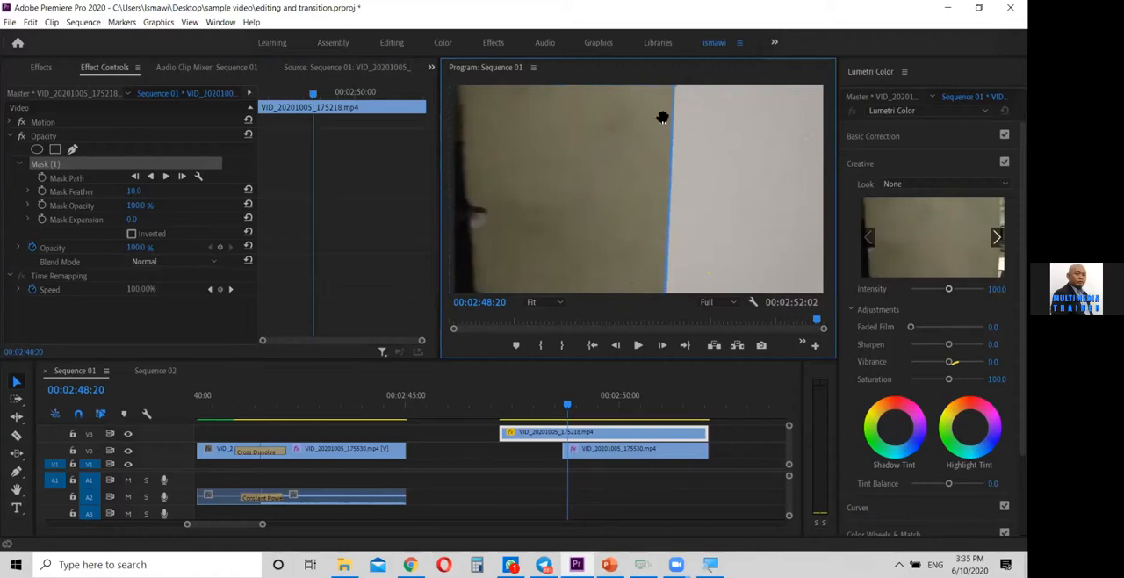
pyautogui.moveTo(667, 294); pyautogui.dragTo(676, 302)
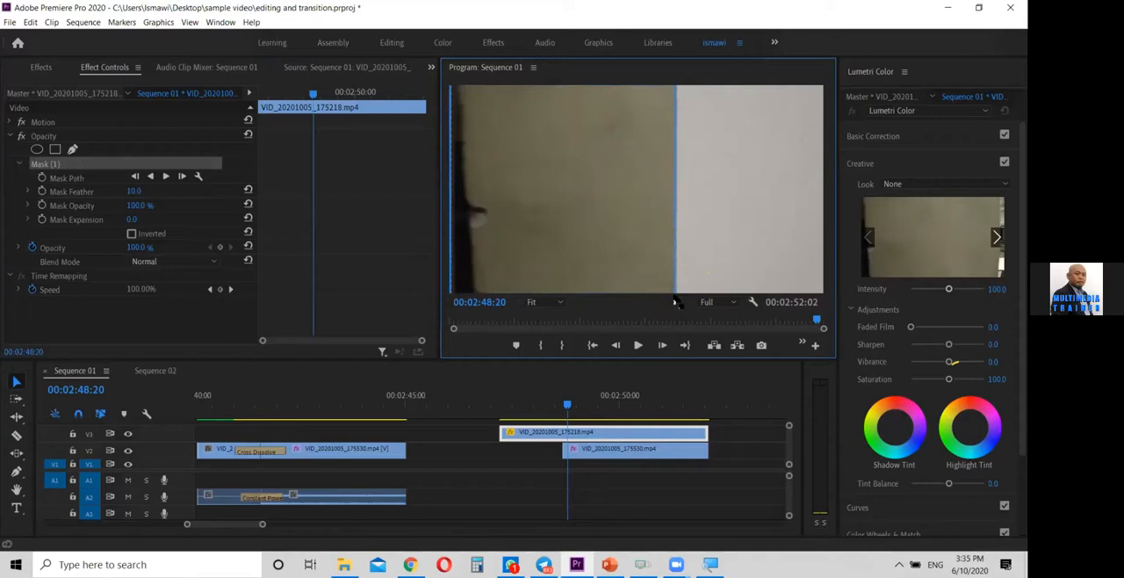
pyautogui.moveTo(671, 155); pyautogui.dragTo(542, 156)
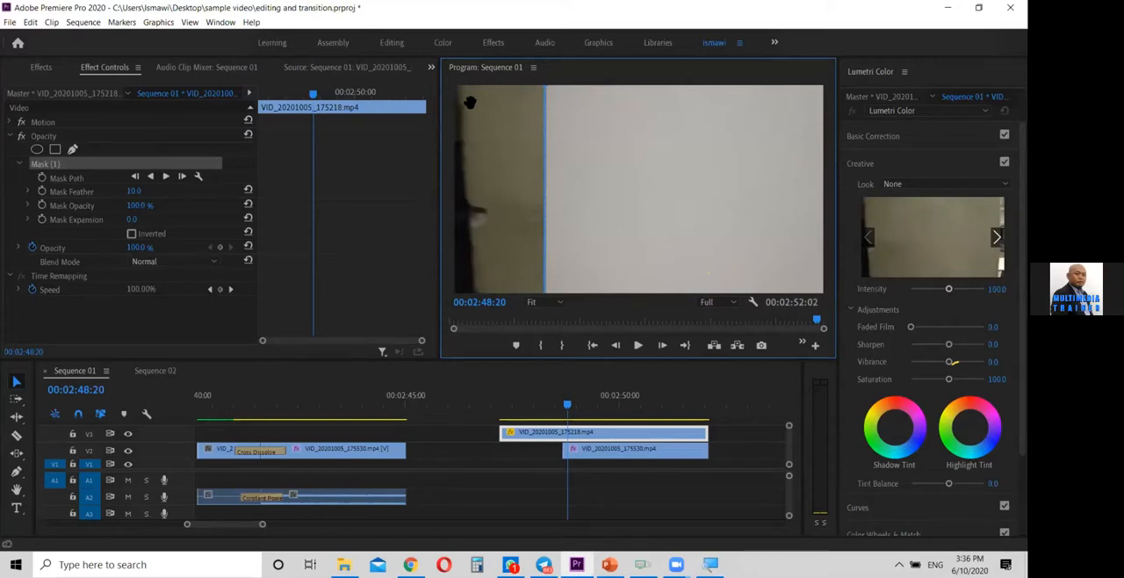
pyautogui.click(510, 563)
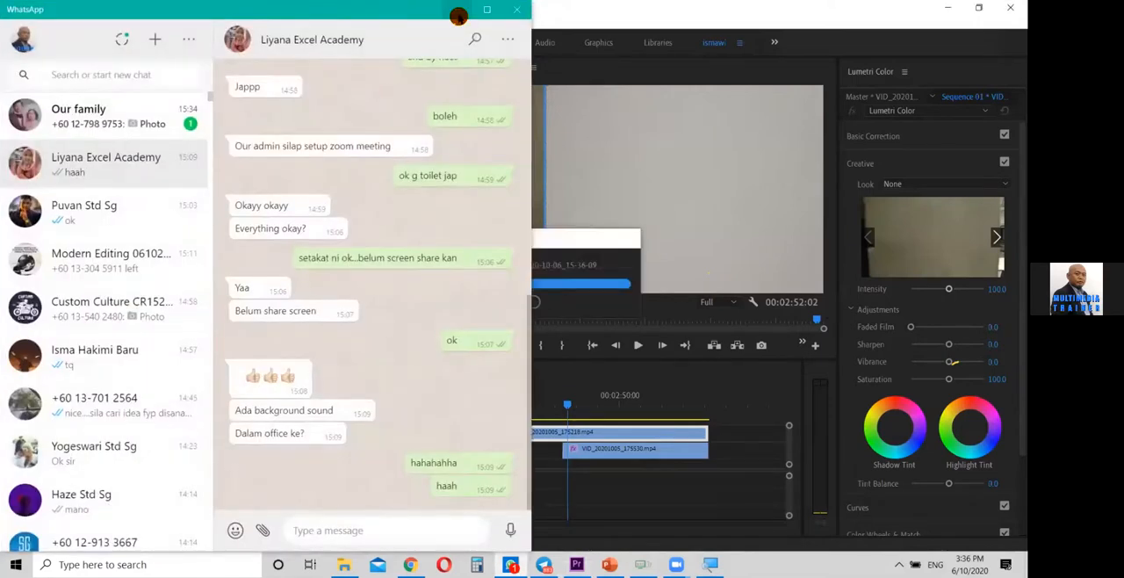
pyautogui.click(458, 11)
# At 00:02:48:08, hide track V1 and shift the door clip's opacity mask across to cover the frame's right part
pyautogui.moveTo(566, 409)
pyautogui.mouseDown()
pyautogui.moveTo(521, 409)
pyautogui.moveTo(591, 407)
pyautogui.moveTo(511, 406)
pyautogui.moveTo(575, 420)
pyautogui.moveTo(547, 406)
pyautogui.mouseUp()
pyautogui.click(128, 464)
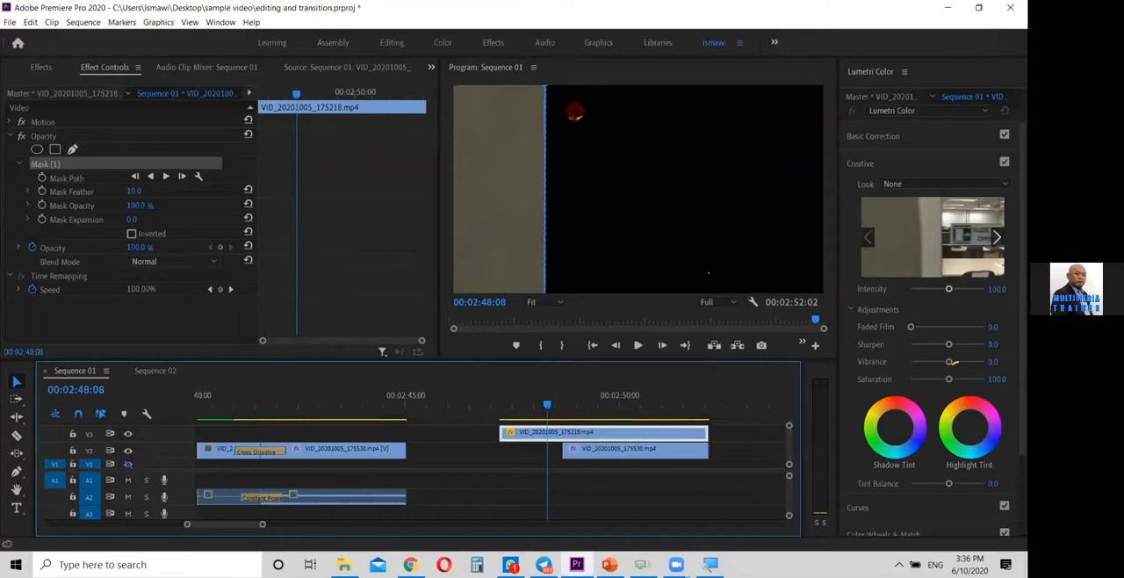
pyautogui.moveTo(514, 139); pyautogui.dragTo(797, 139)
pyautogui.moveTo(722, 130); pyautogui.dragTo(720, 130)
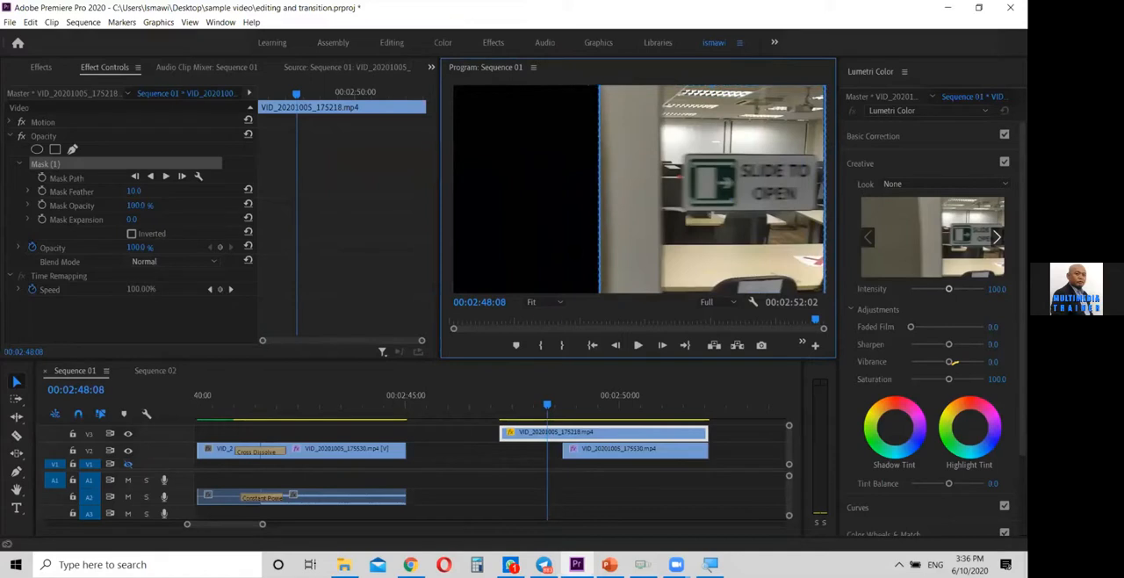
# Set the preview zoom to 25% and stretch the mask's left side almost to the frame's left edge, straightening it at 00:02:48:15
pyautogui.click(553, 301)
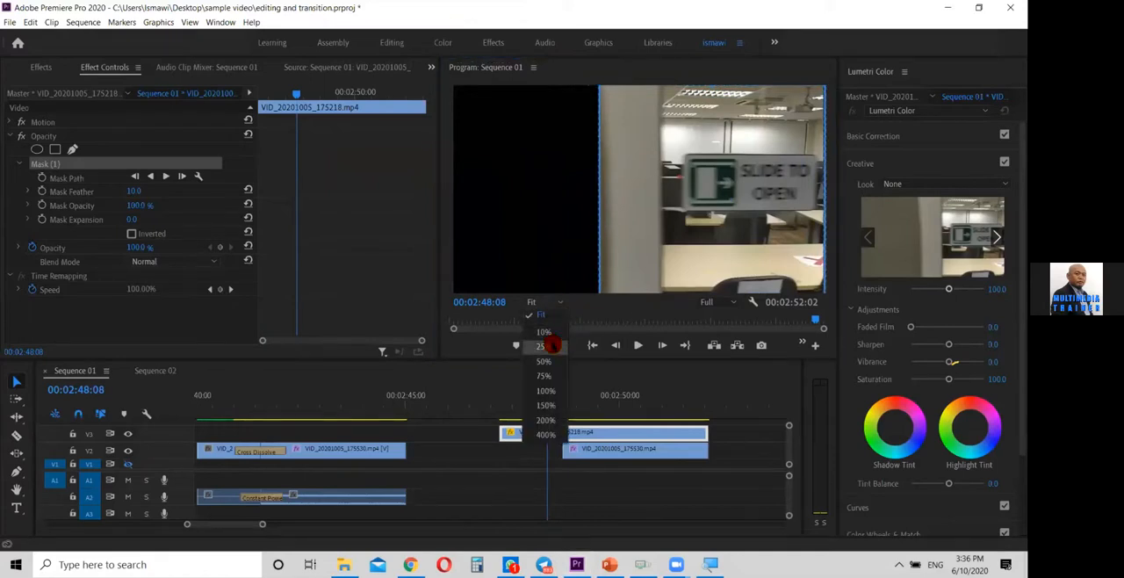
pyautogui.click(544, 346)
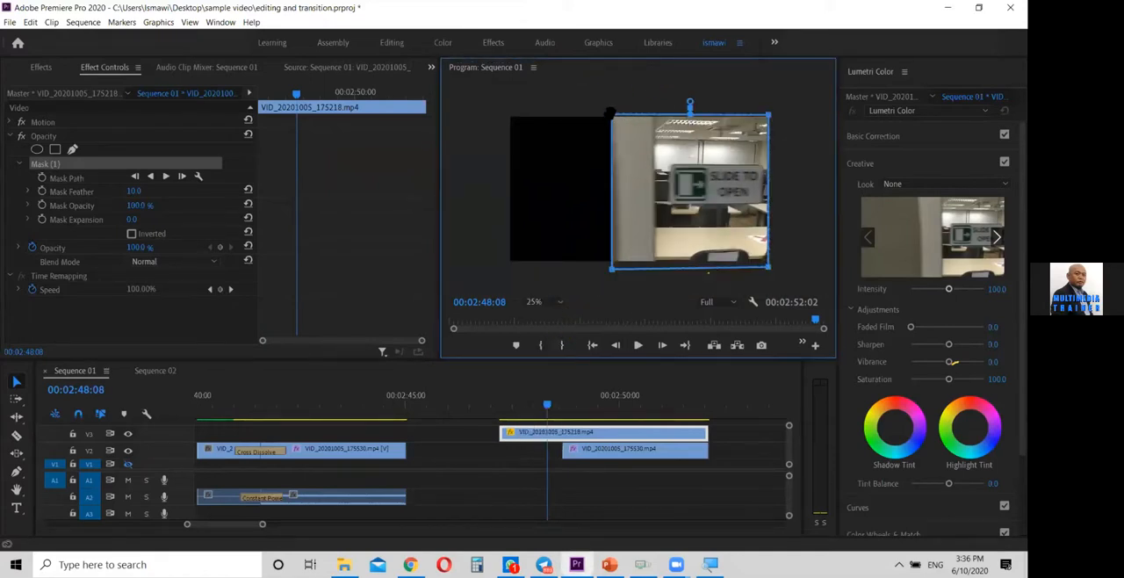
pyautogui.moveTo(615, 121); pyautogui.dragTo(528, 114)
pyautogui.moveTo(612, 267); pyautogui.dragTo(522, 268)
pyautogui.moveTo(549, 408); pyautogui.dragTo(562, 401)
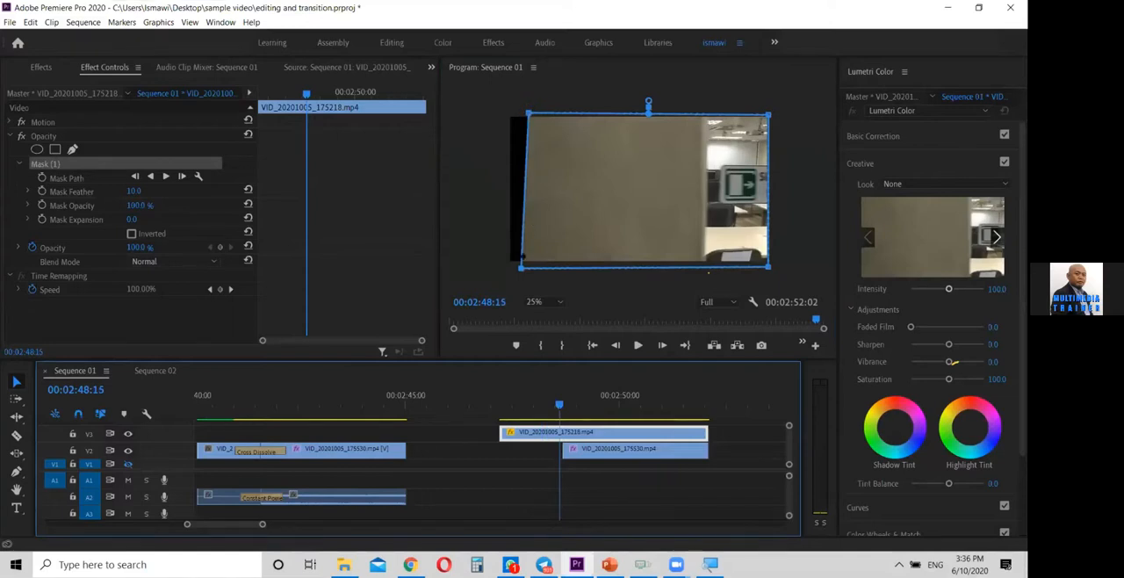
pyautogui.moveTo(521, 272); pyautogui.dragTo(527, 269)
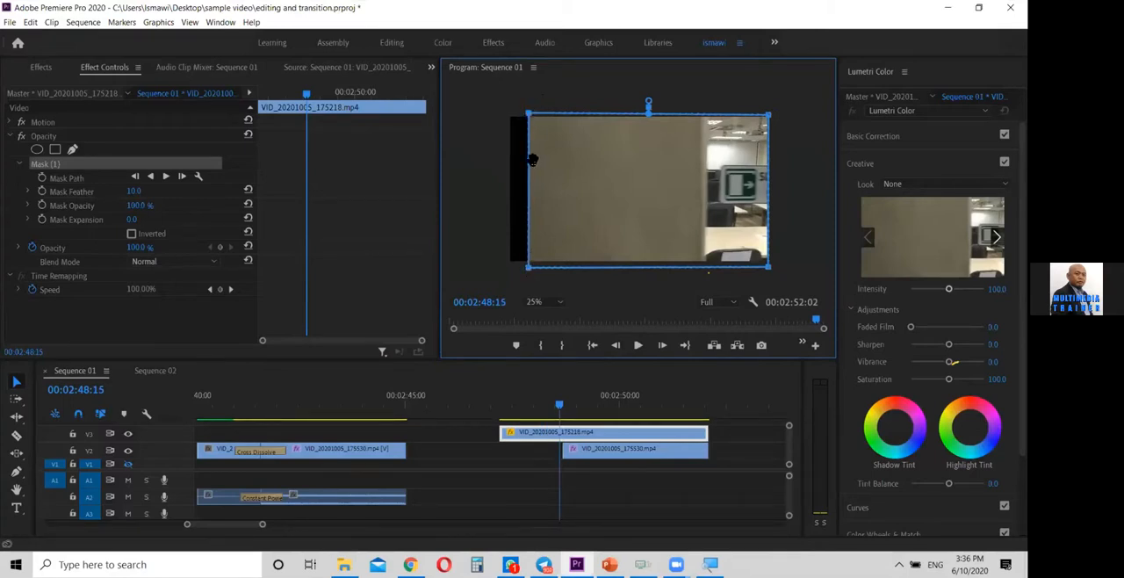
# Move the mask's left side to about a third of the frame width and start Mask Path animation at 00:02:48:16
pyautogui.moveTo(530, 114); pyautogui.dragTo(592, 118)
pyautogui.moveTo(561, 404)
pyautogui.mouseDown()
pyautogui.moveTo(504, 405)
pyautogui.moveTo(620, 401)
pyautogui.moveTo(518, 406)
pyautogui.moveTo(560, 407)
pyautogui.mouseUp()
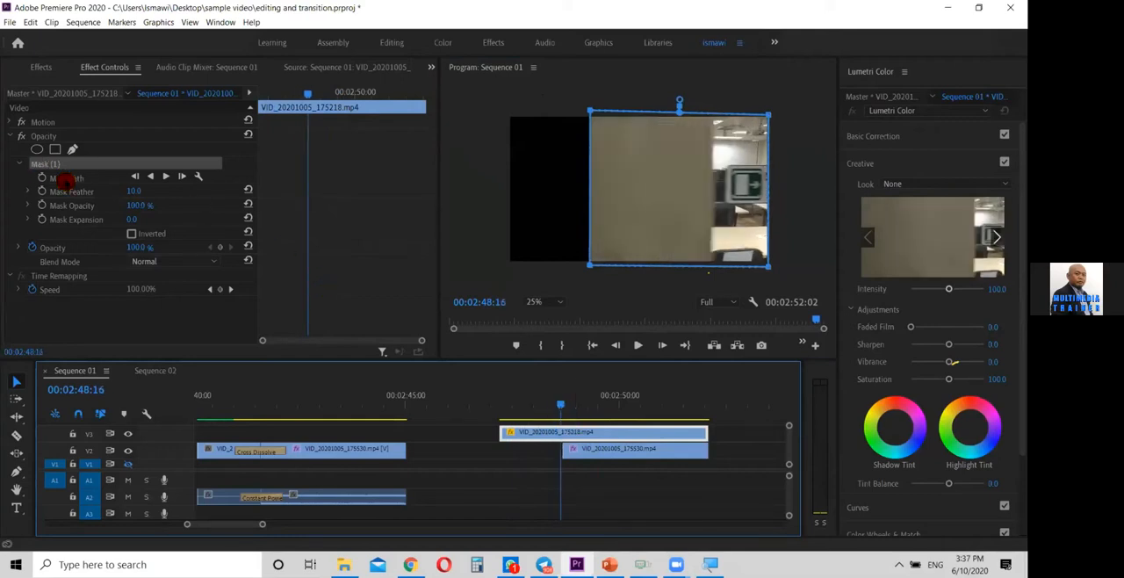
pyautogui.click(92, 181)
pyautogui.click(91, 179)
pyautogui.moveTo(556, 404)
pyautogui.mouseDown()
pyautogui.moveTo(542, 410)
pyautogui.moveTo(588, 407)
pyautogui.moveTo(541, 410)
pyautogui.moveTo(560, 410)
pyautogui.mouseUp()
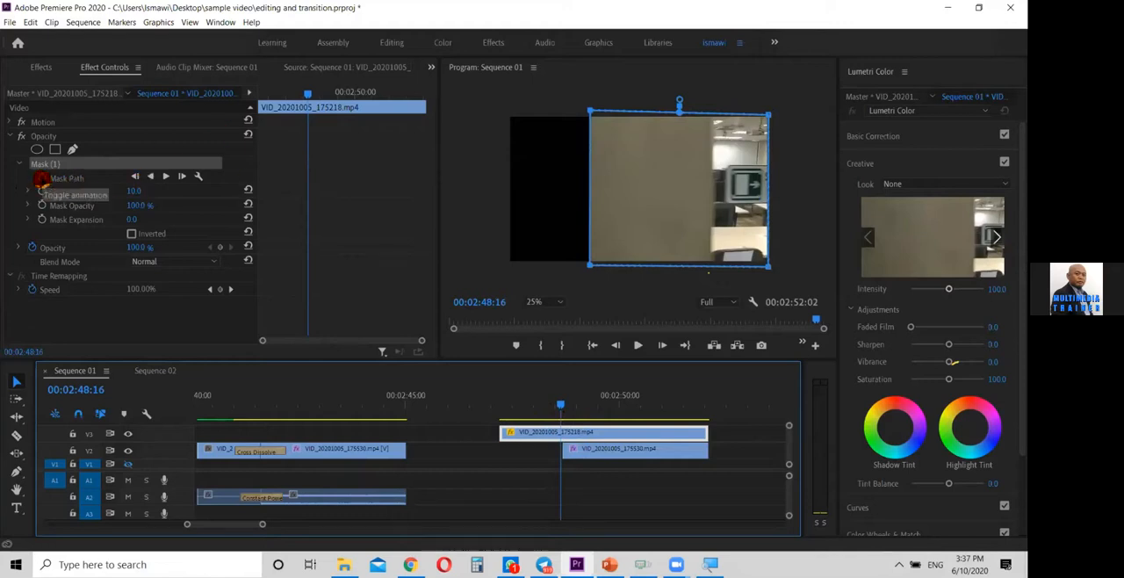
pyautogui.click(41, 179)
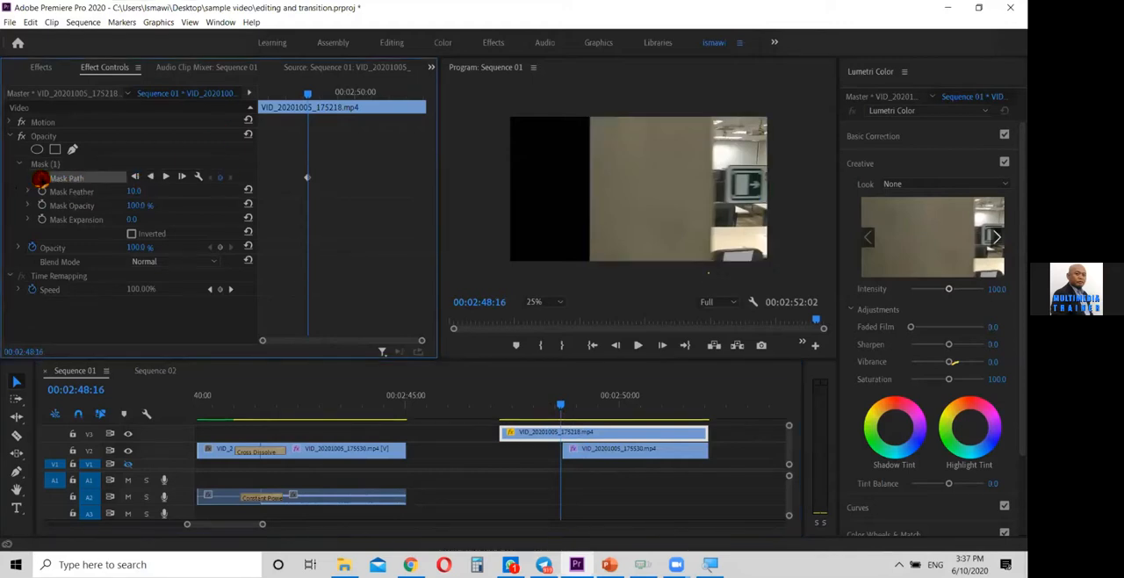
# Keyframe the Mask Path at 00:02:49:18 with the mask shifted right, out of the frame
pyautogui.click(561, 404)
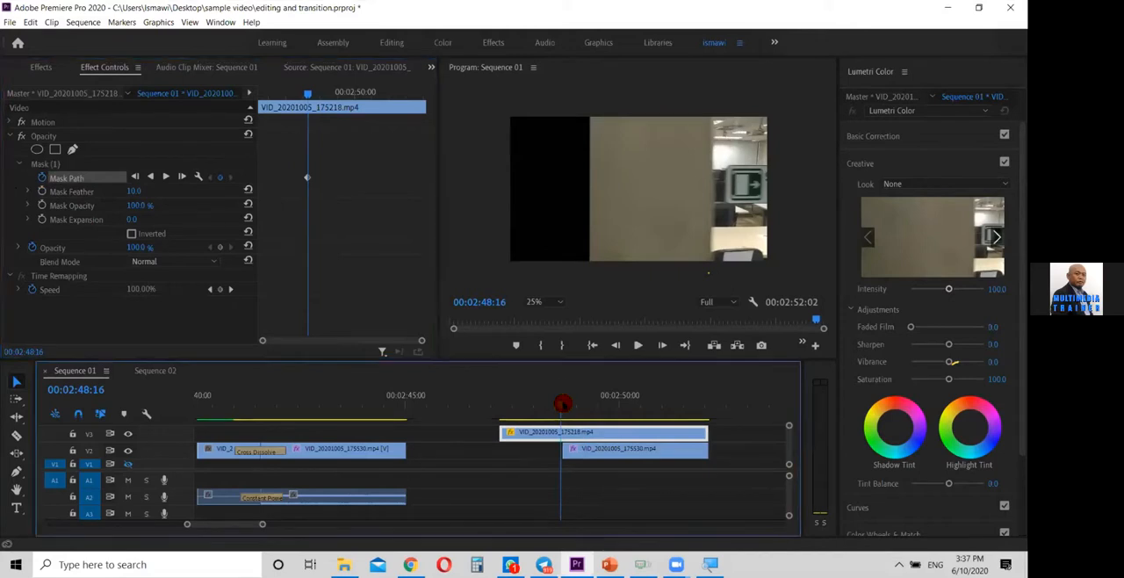
pyautogui.moveTo(571, 404); pyautogui.dragTo(606, 405)
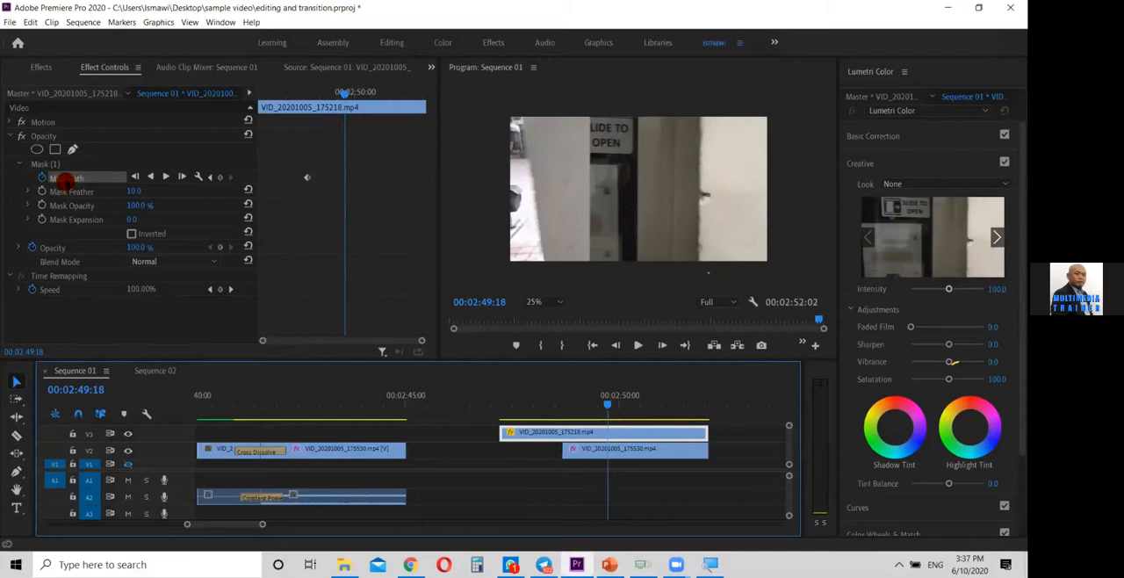
pyautogui.click(219, 180)
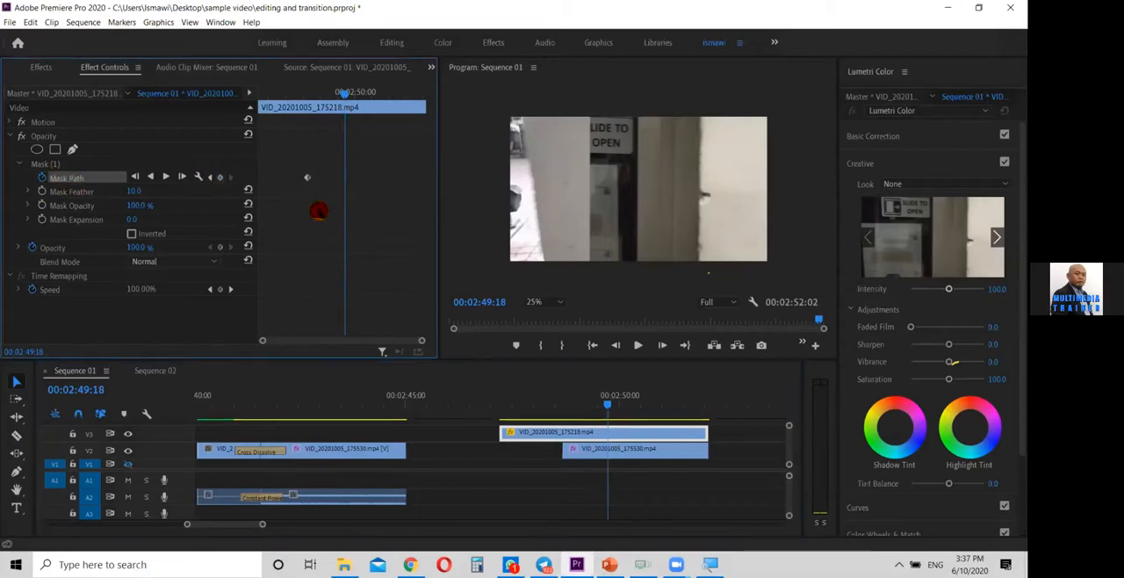
pyautogui.click(60, 164)
pyautogui.click(752, 118)
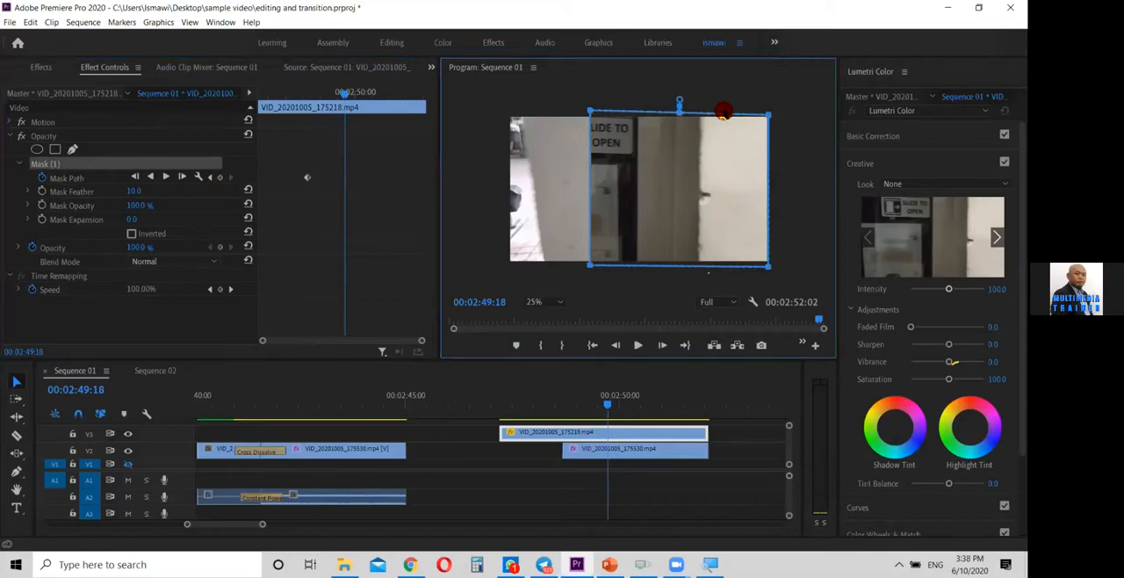
pyautogui.moveTo(706, 145); pyautogui.dragTo(884, 134)
# Keyframe the Mask Path at 00:02:48:03 with the mask's left corners pulled just beyond the frame's left edge
pyautogui.moveTo(601, 408); pyautogui.dragTo(562, 428)
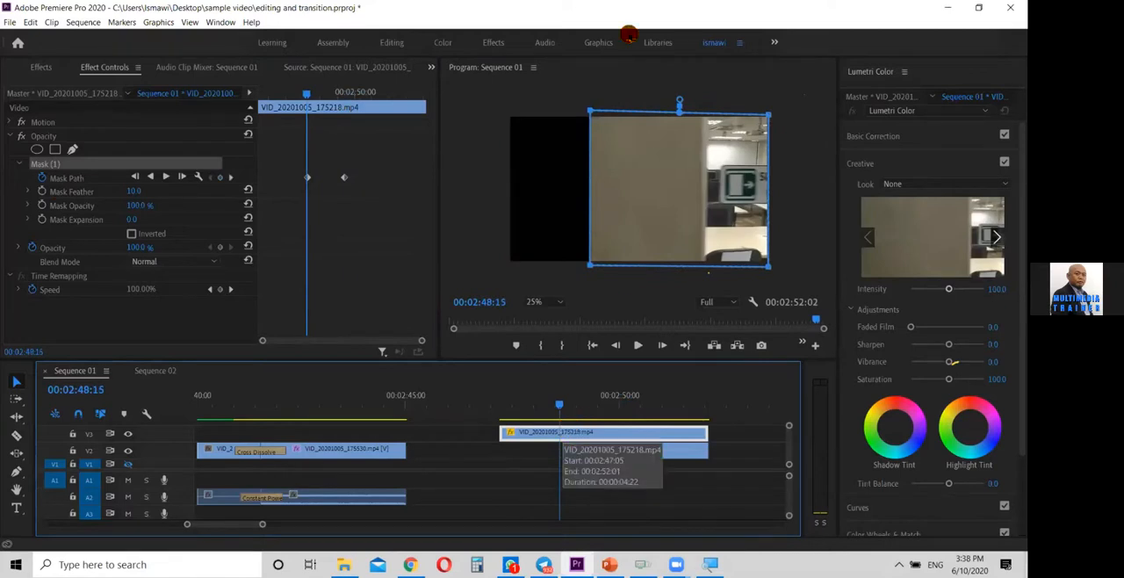
pyautogui.press('Right')
pyautogui.click(590, 110)
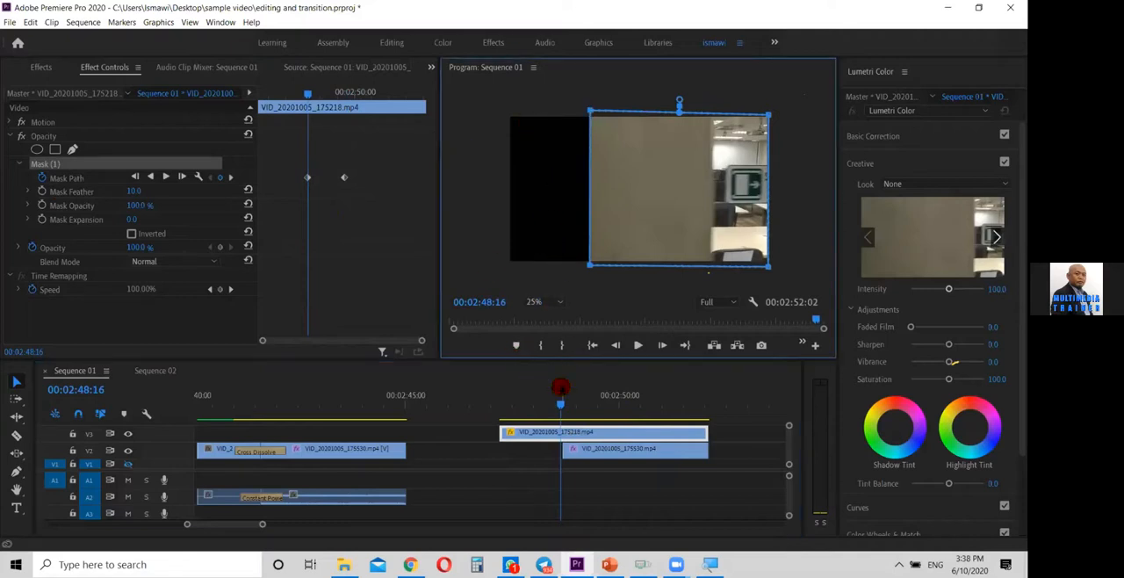
pyautogui.click(551, 404)
pyautogui.moveTo(553, 406); pyautogui.dragTo(563, 406)
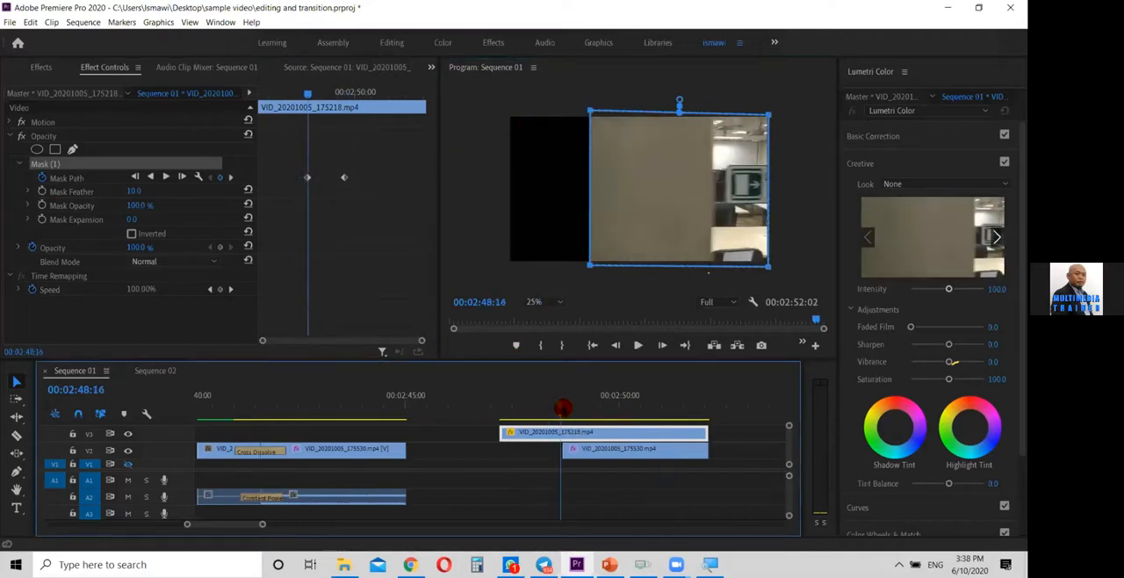
pyautogui.moveTo(561, 406); pyautogui.dragTo(538, 405)
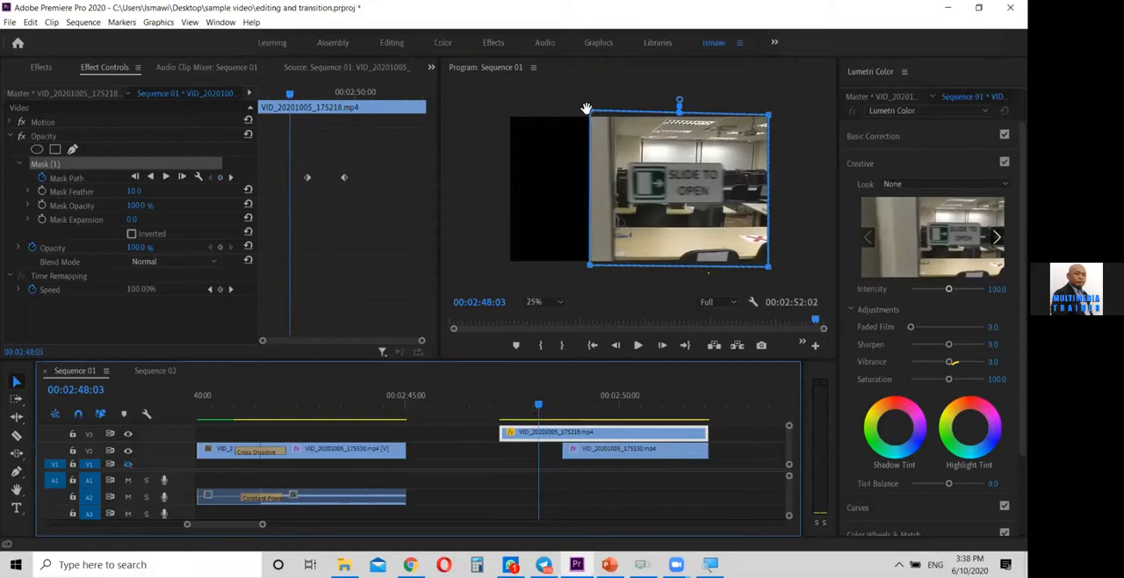
pyautogui.moveTo(590, 113); pyautogui.dragTo(502, 112)
pyautogui.moveTo(590, 268); pyautogui.dragTo(502, 268)
# Move the V2 motorcycle clip earlier to start near the first mask keyframe, and scrub the transition to check its timing
pyautogui.click(530, 407)
pyautogui.moveTo(531, 407); pyautogui.dragTo(578, 403)
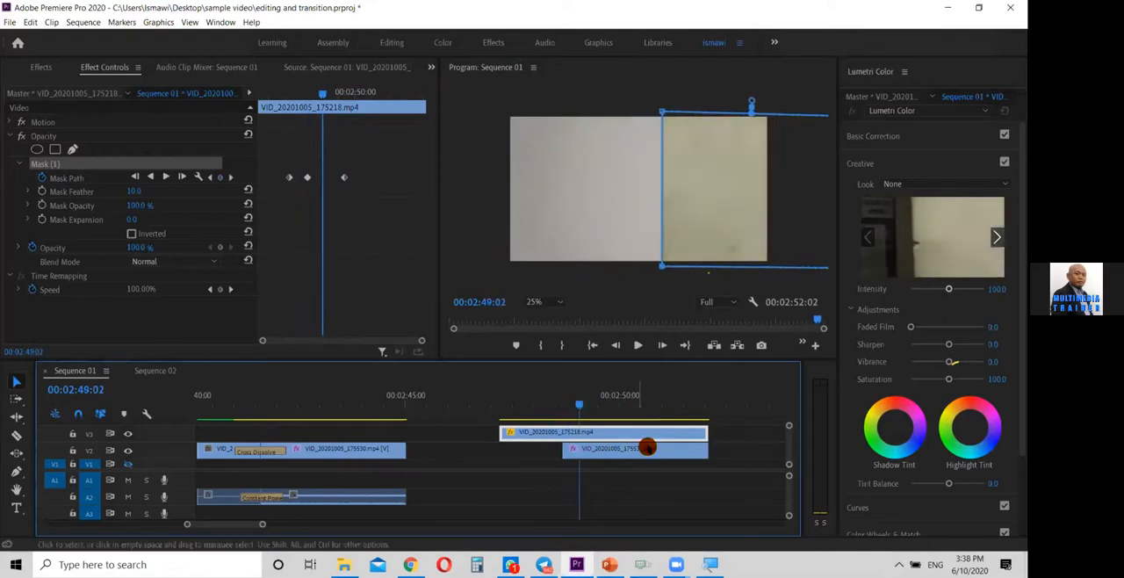
pyautogui.click(660, 452)
pyautogui.moveTo(659, 452); pyautogui.dragTo(636, 452)
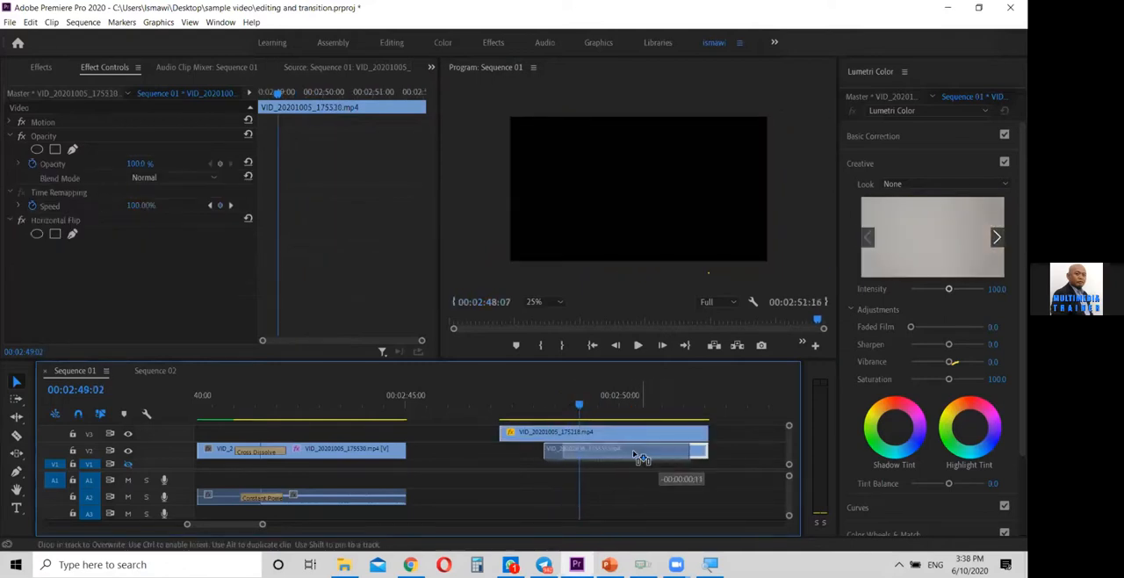
pyautogui.click(573, 406)
pyautogui.moveTo(573, 405); pyautogui.dragTo(568, 405)
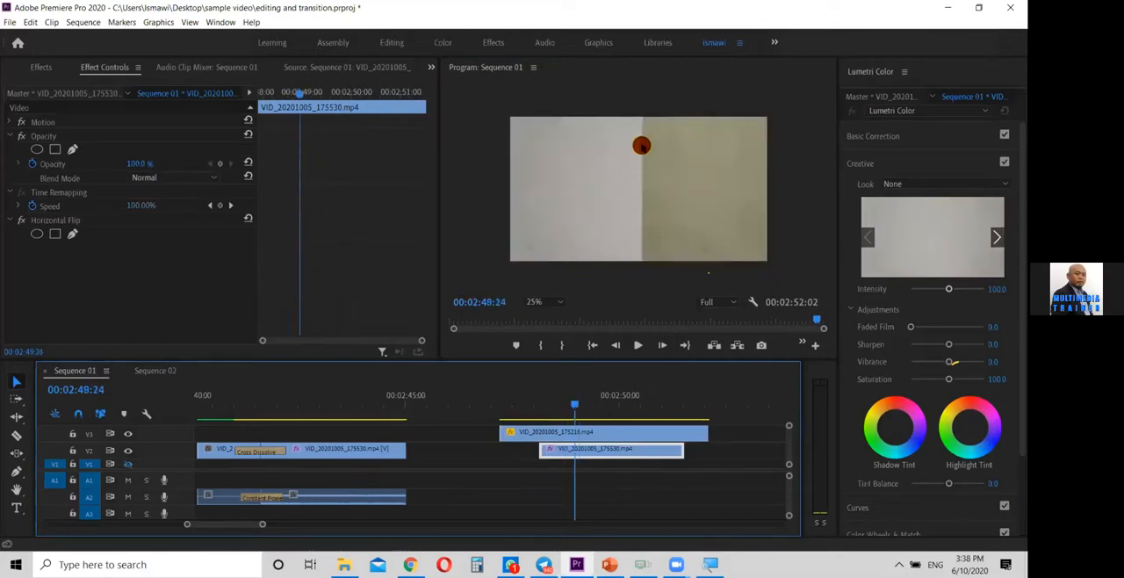
pyautogui.click(580, 406)
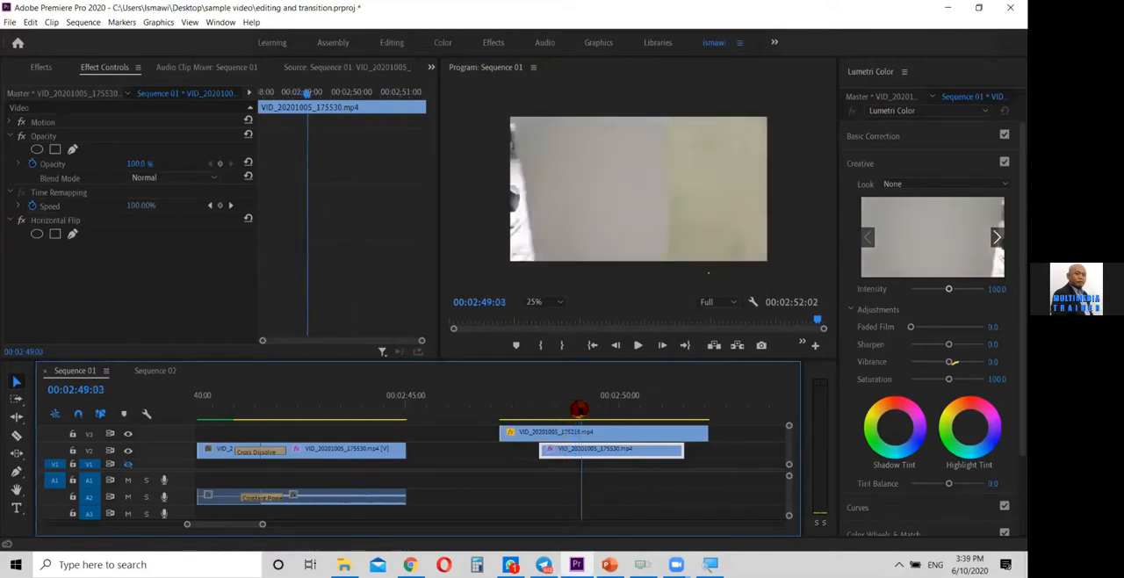
pyautogui.moveTo(580, 409); pyautogui.dragTo(582, 408)
# Align the V2 motorcycle clip's start with the V3 door clip, extend its end to about 00:02:52:20, and scrub through the transition
pyautogui.moveTo(617, 465); pyautogui.dragTo(592, 453)
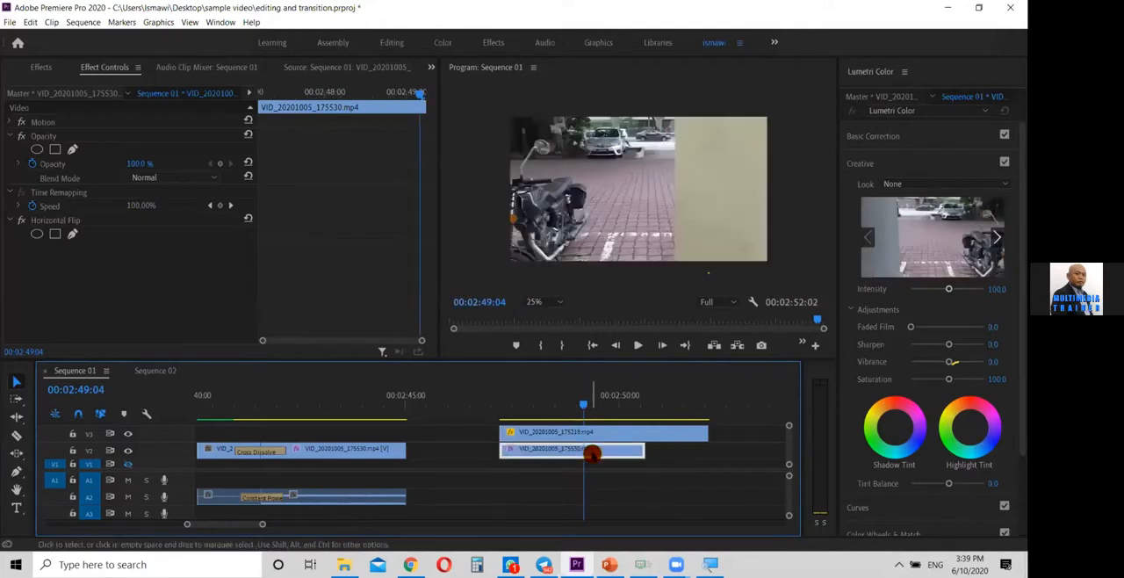
pyautogui.moveTo(576, 402); pyautogui.dragTo(617, 406)
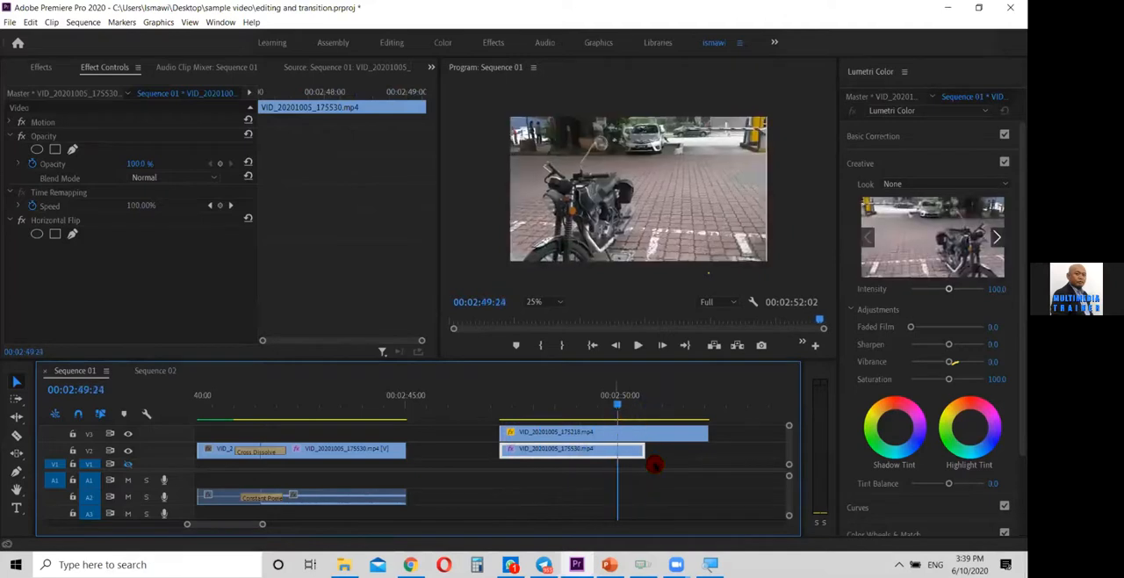
pyautogui.moveTo(642, 449); pyautogui.dragTo(738, 453)
pyautogui.moveTo(615, 402); pyautogui.dragTo(567, 430)
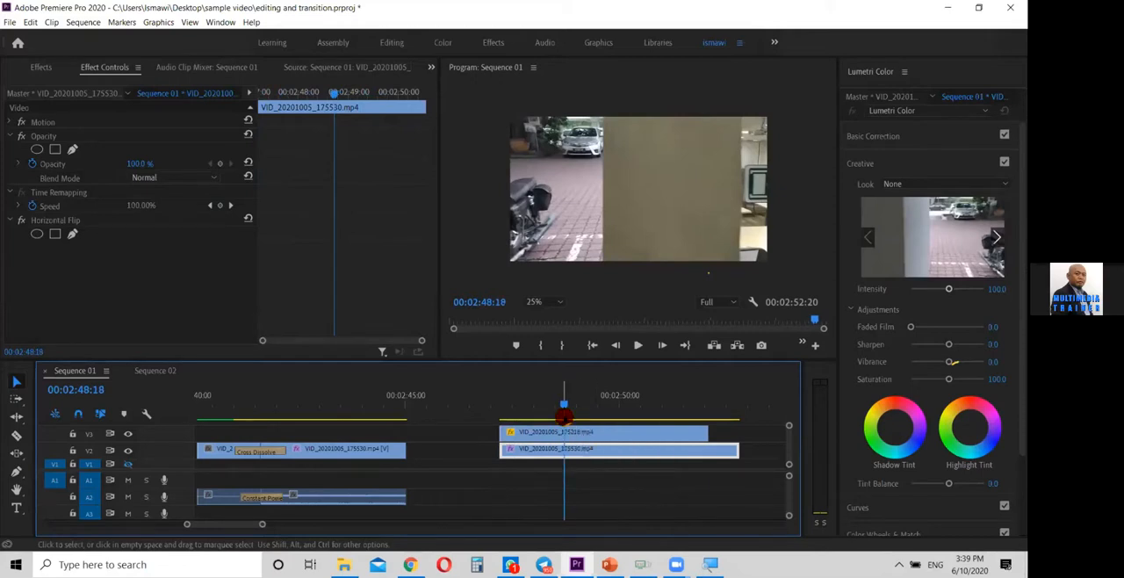
pyautogui.moveTo(565, 405)
pyautogui.mouseDown()
pyautogui.moveTo(496, 404)
pyautogui.moveTo(665, 421)
pyautogui.moveTo(492, 421)
pyautogui.moveTo(617, 422)
pyautogui.moveTo(492, 419)
pyautogui.moveTo(579, 412)
pyautogui.mouseUp()
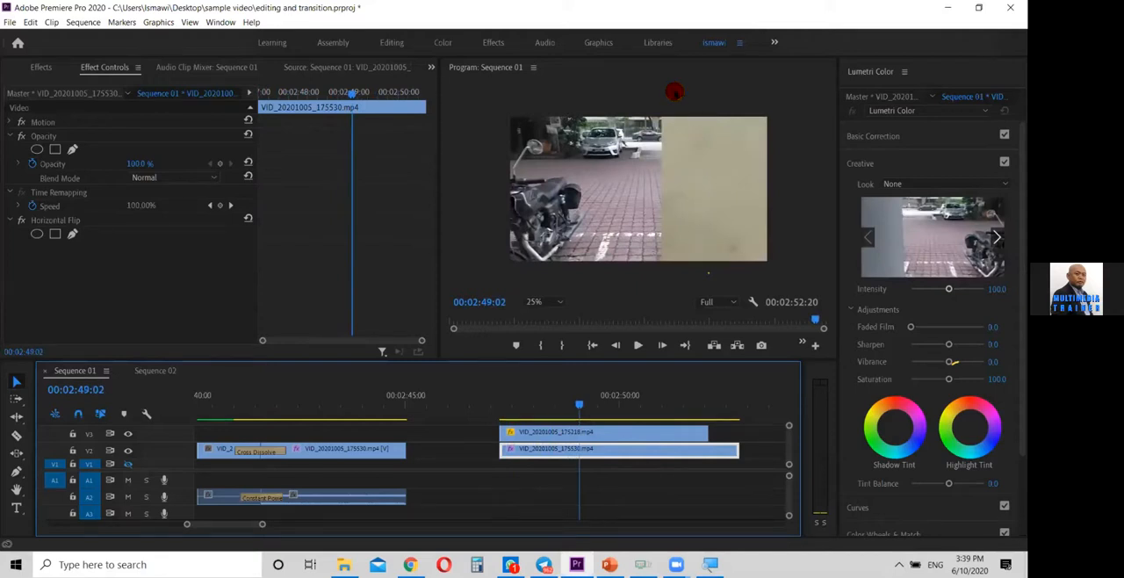
pyautogui.moveTo(579, 405); pyautogui.dragTo(625, 414)
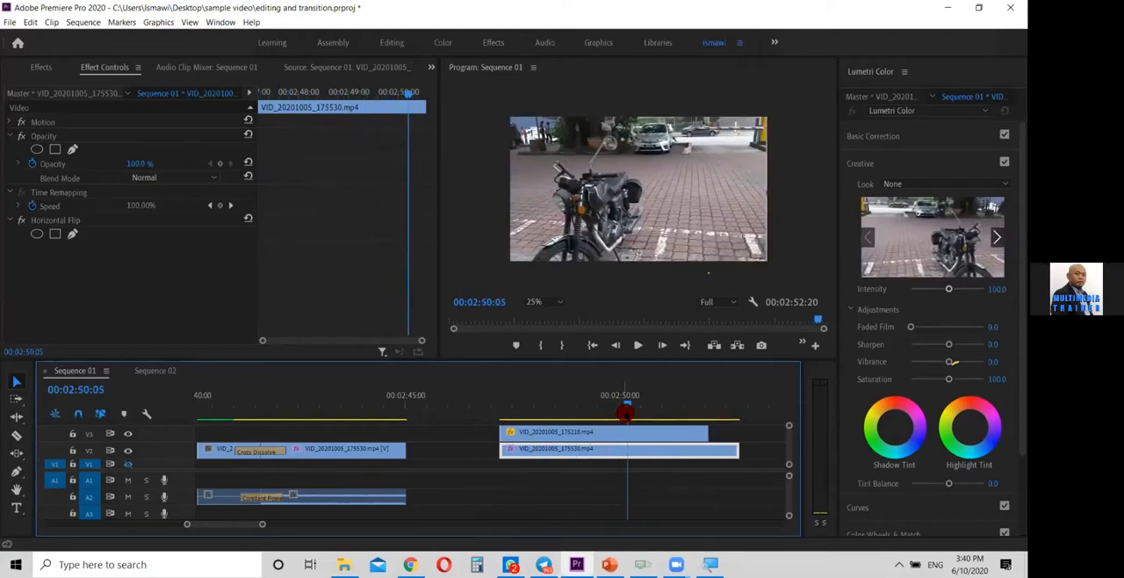
# Switch to PowerPoint to review the Transition slide's list, and return to Premiere Pro
pyautogui.click(510, 563)
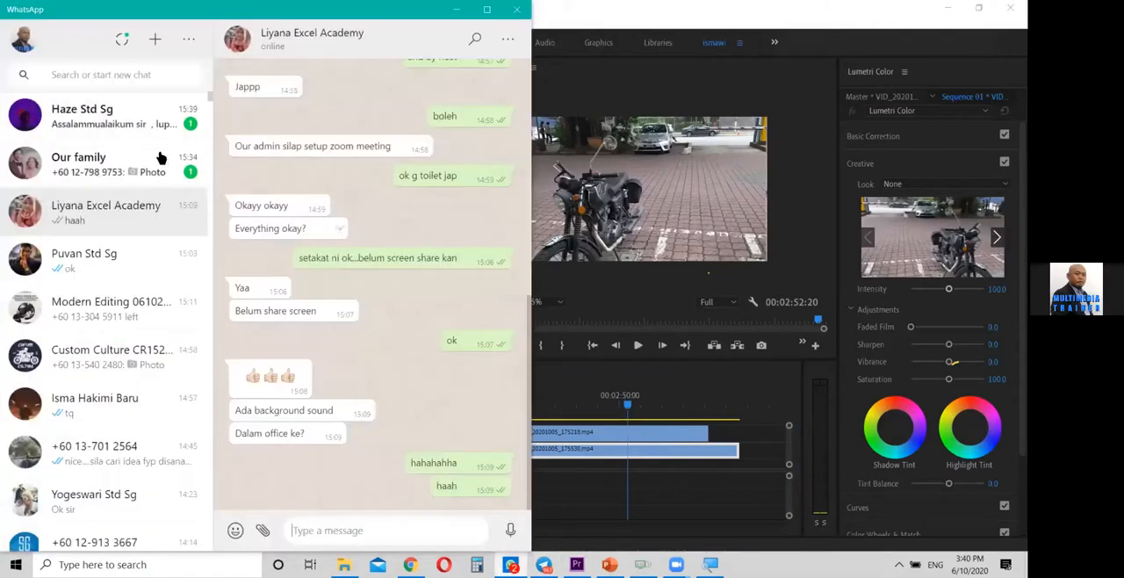
pyautogui.click(457, 13)
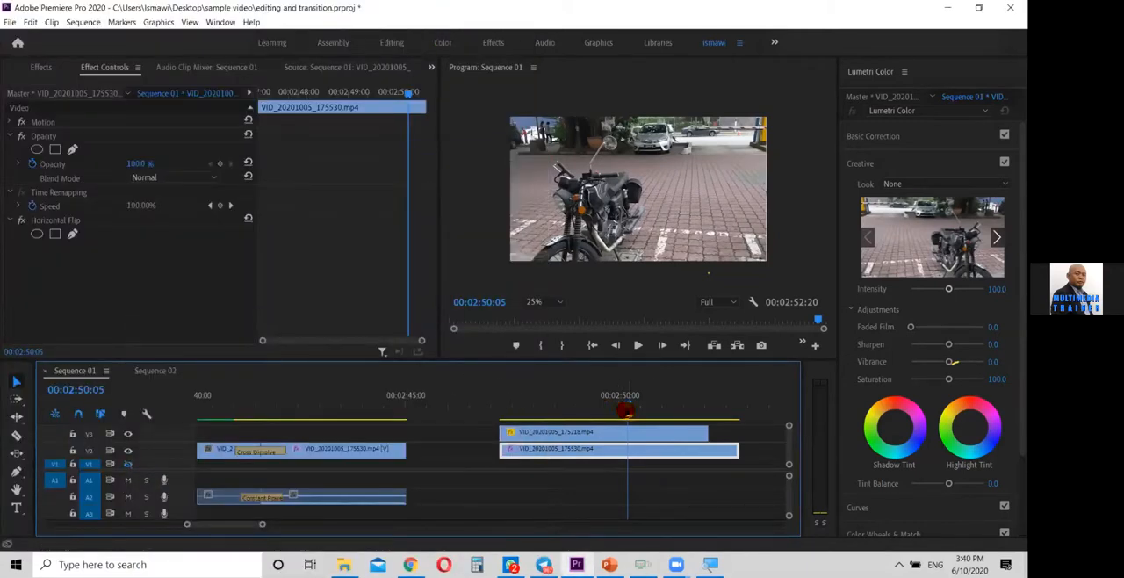
pyautogui.click(595, 404)
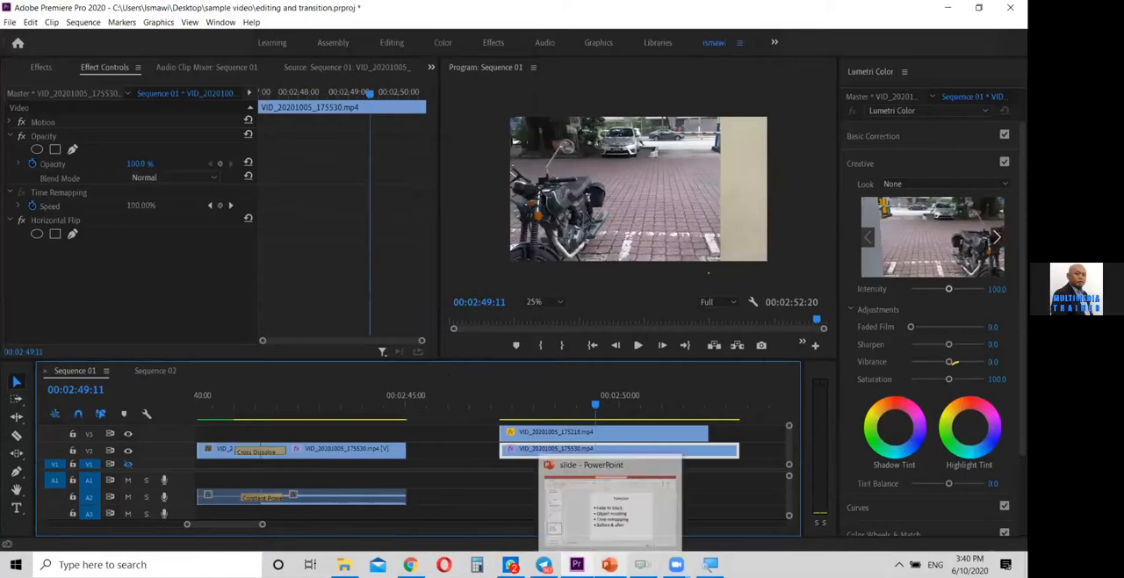
pyautogui.click(609, 564)
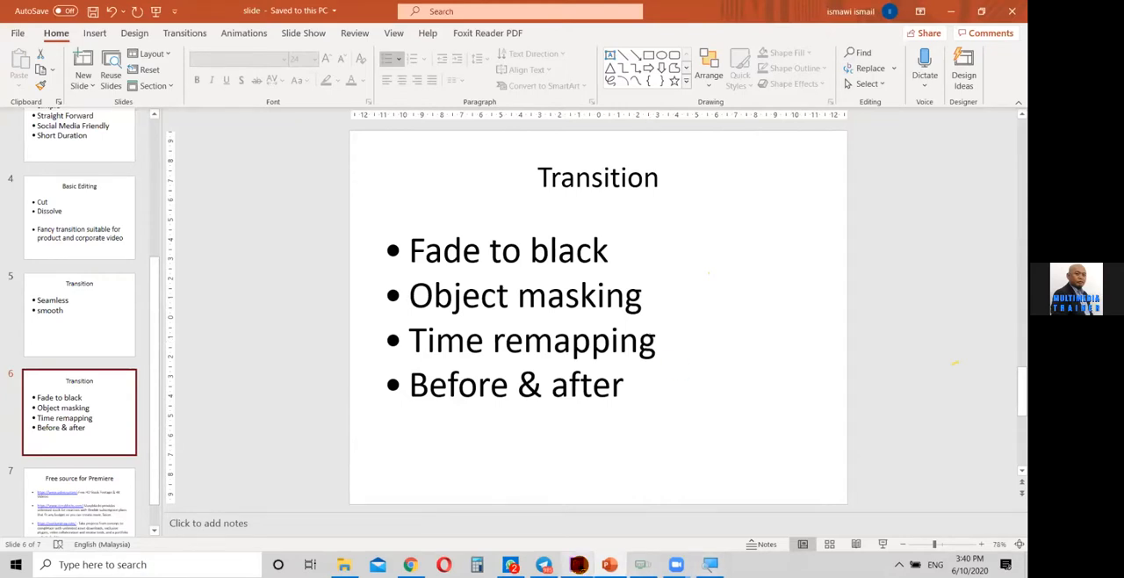
pyautogui.click(578, 564)
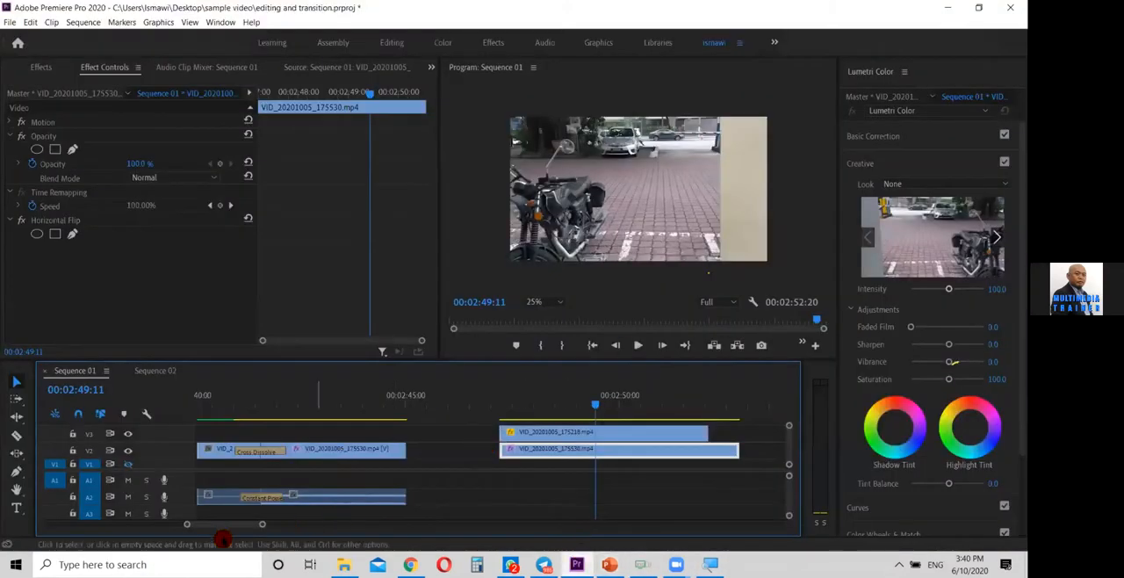
# Move to 00:00:25:14 in Sequence 01 and watch the FHD0048.MOV section in an enlarged program preview set to Fit
pyautogui.moveTo(184, 525); pyautogui.dragTo(95, 513)
pyautogui.moveTo(647, 404); pyautogui.dragTo(572, 405)
pyautogui.click(786, 241)
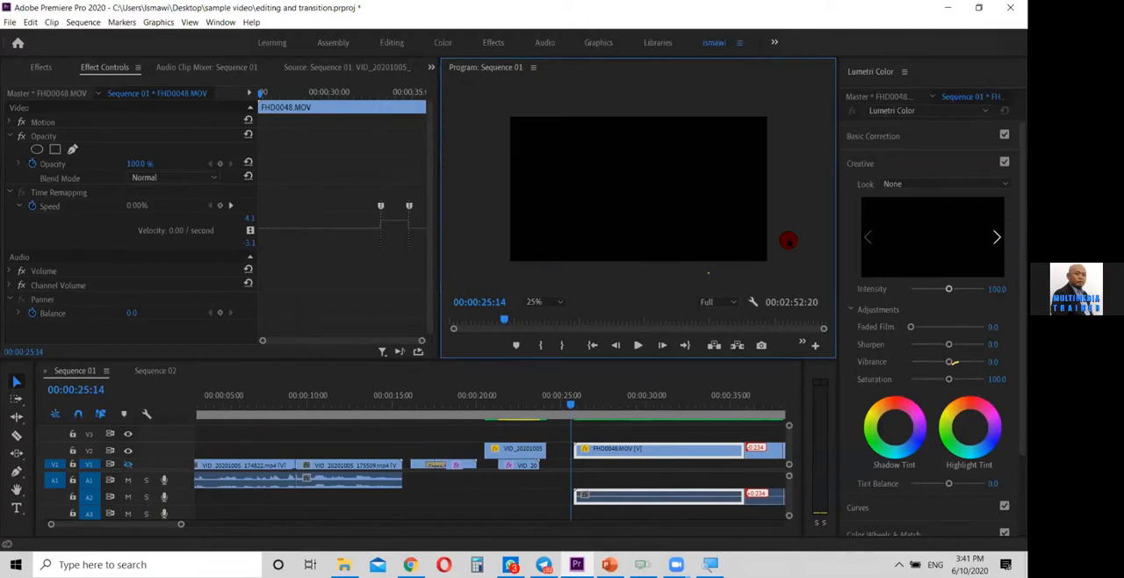
pyautogui.press('`')
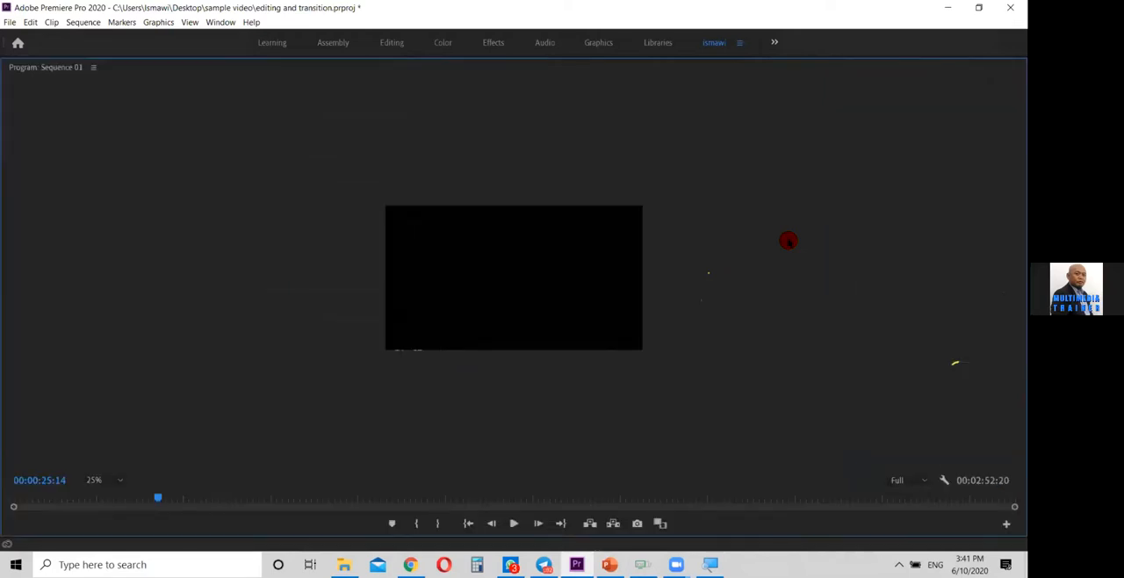
pyautogui.click(104, 485)
pyautogui.click(96, 344)
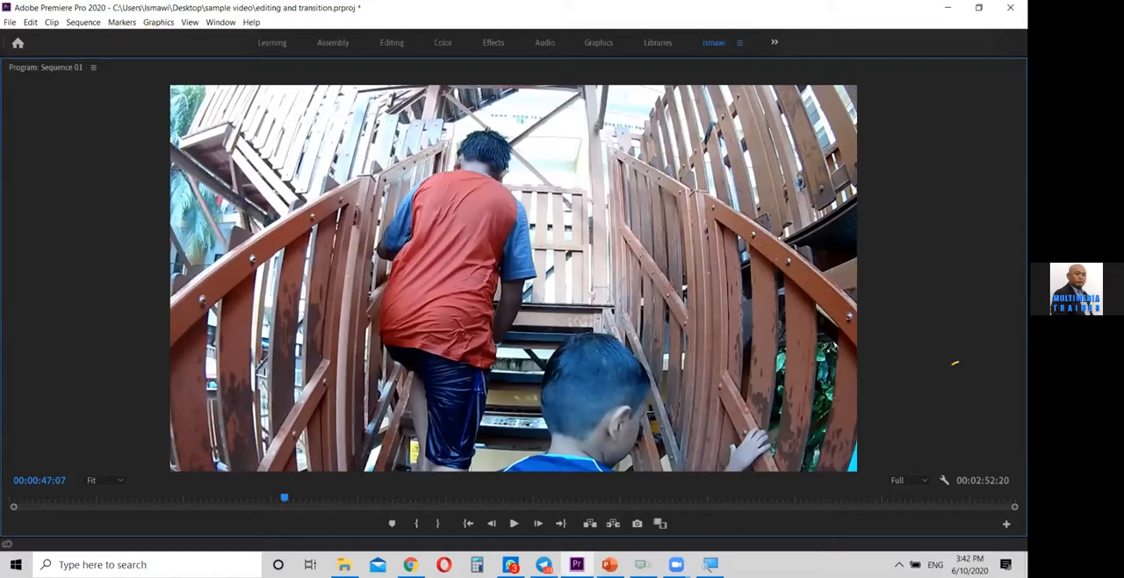
# Restore the normal panel layout and place FHD0048.MOV from the project on V2 in Sequence 01, starting at about 00:02:59:23
pyautogui.press('`')
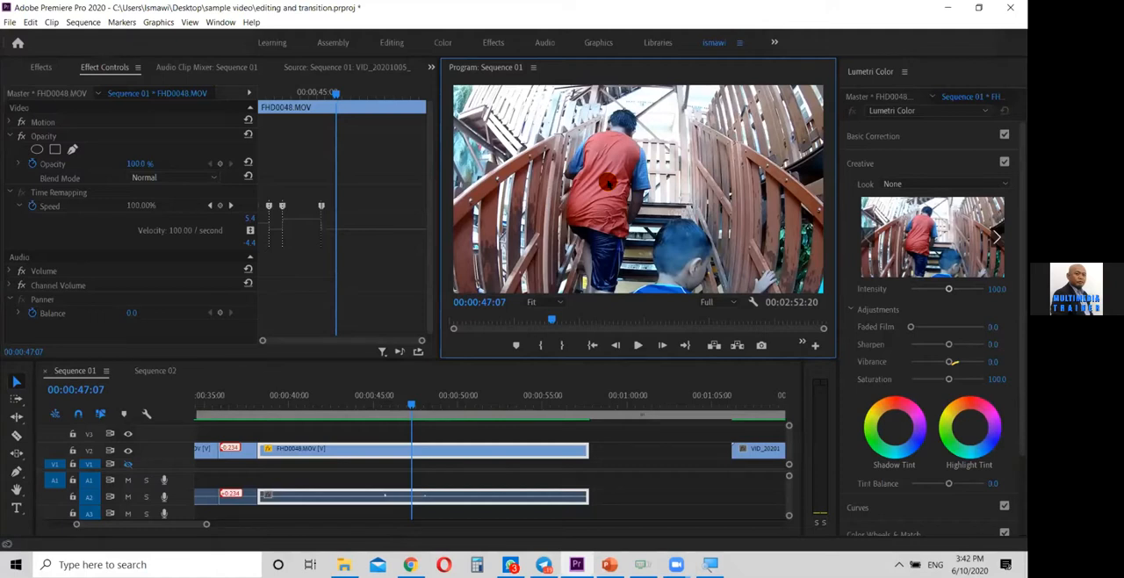
pyautogui.moveTo(209, 527); pyautogui.dragTo(331, 525)
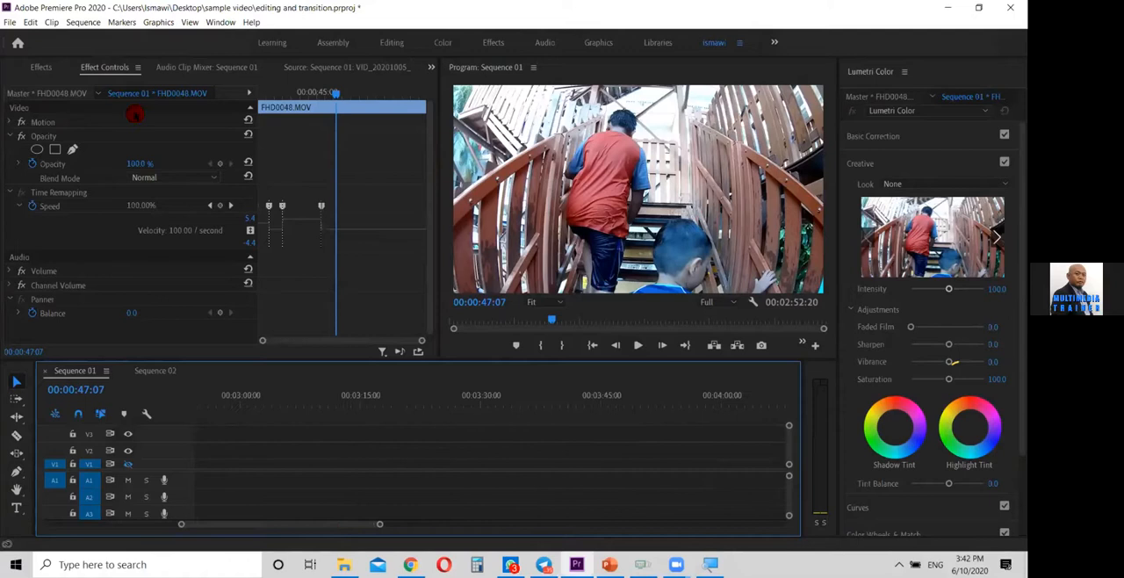
pyautogui.click(431, 67)
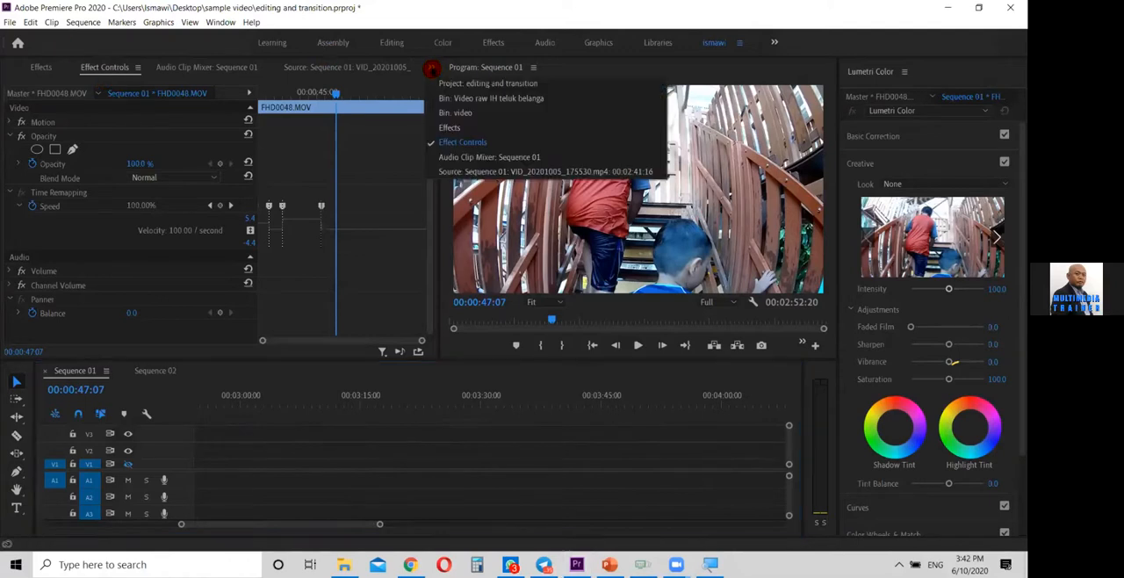
pyautogui.click(452, 83)
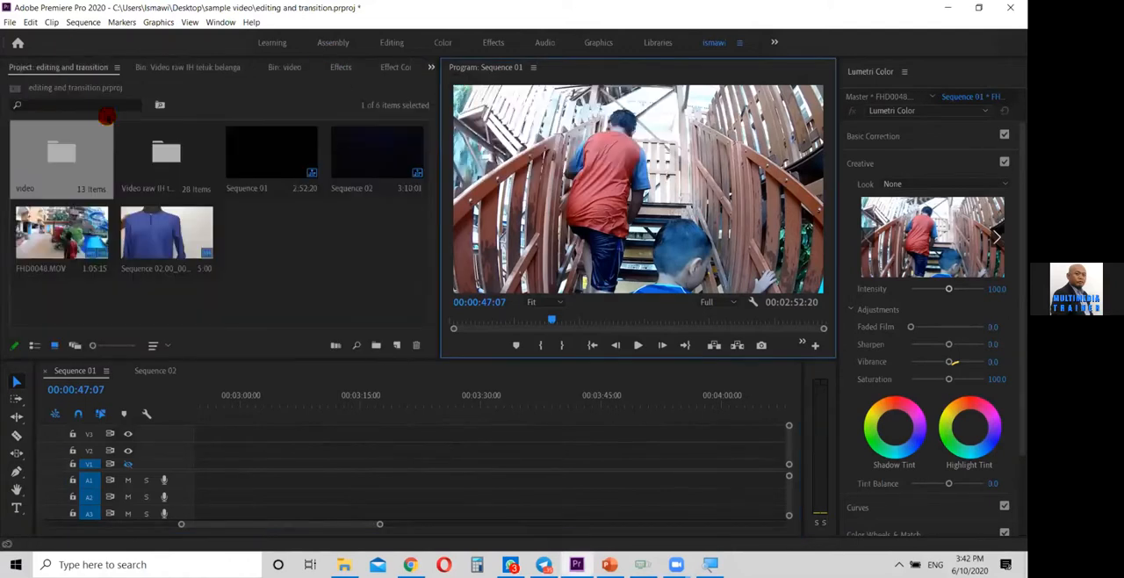
pyautogui.click(55, 242)
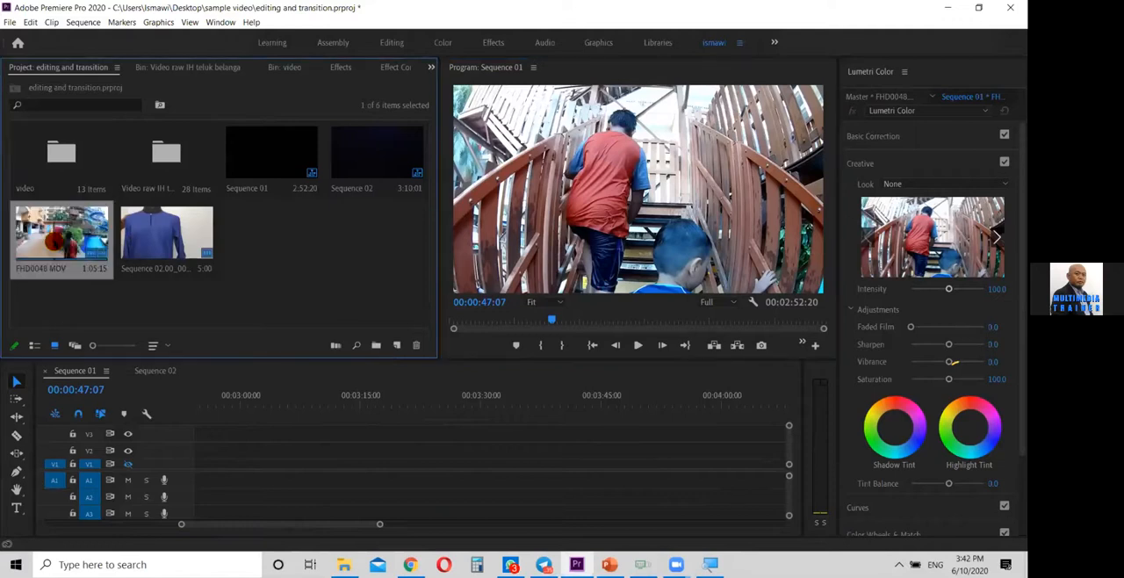
pyautogui.moveTo(369, 439); pyautogui.dragTo(244, 453)
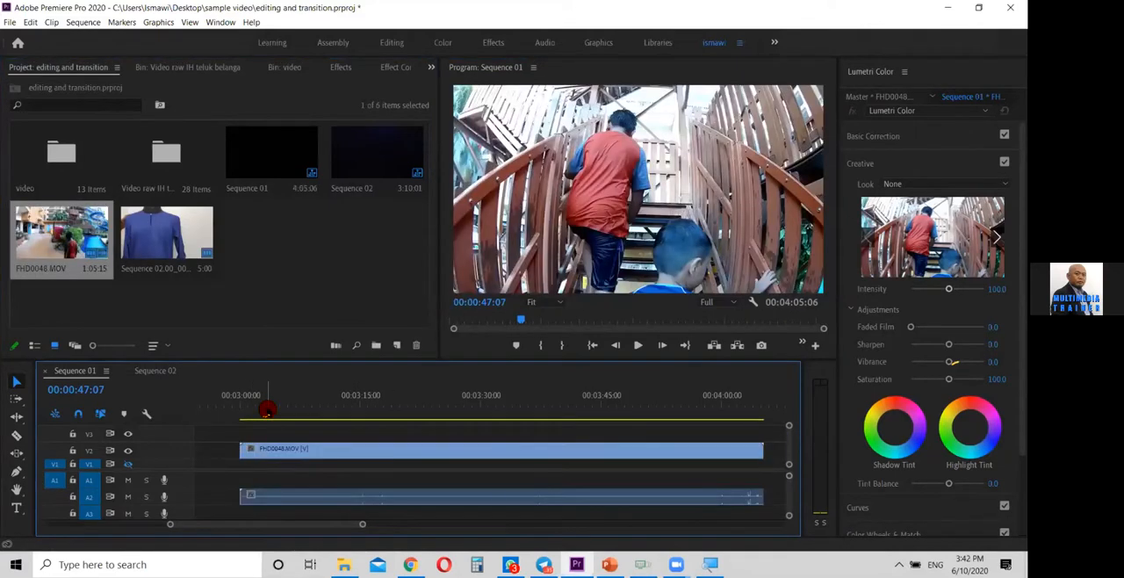
# Play the new FHD0048.MOV clip from its start and add a Time Remapping speed keyframe at 00:03:07:08
pyautogui.moveTo(266, 408); pyautogui.dragTo(239, 406)
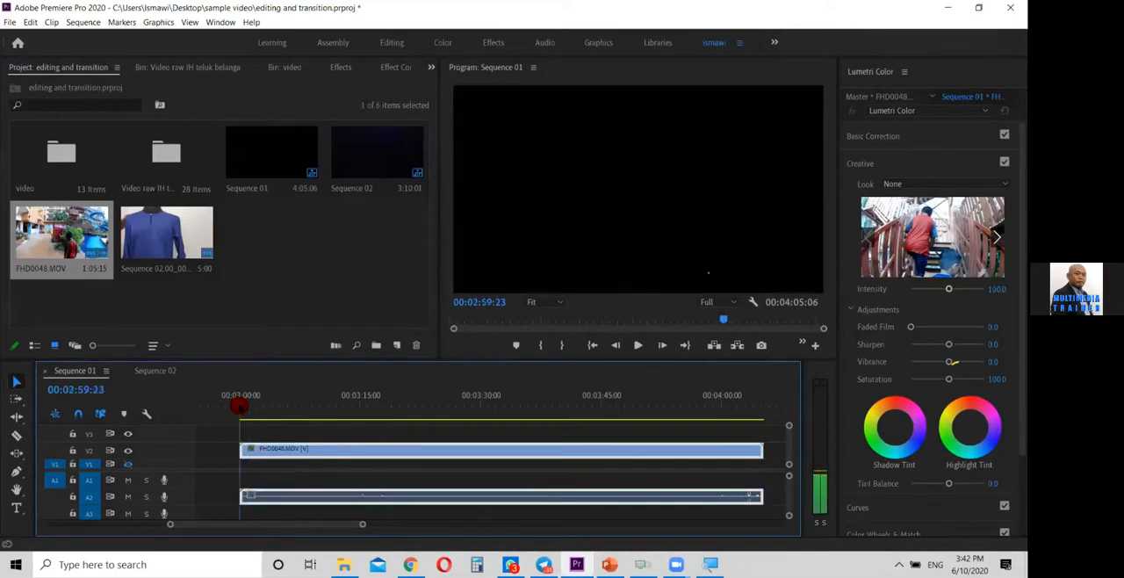
pyautogui.press('space')
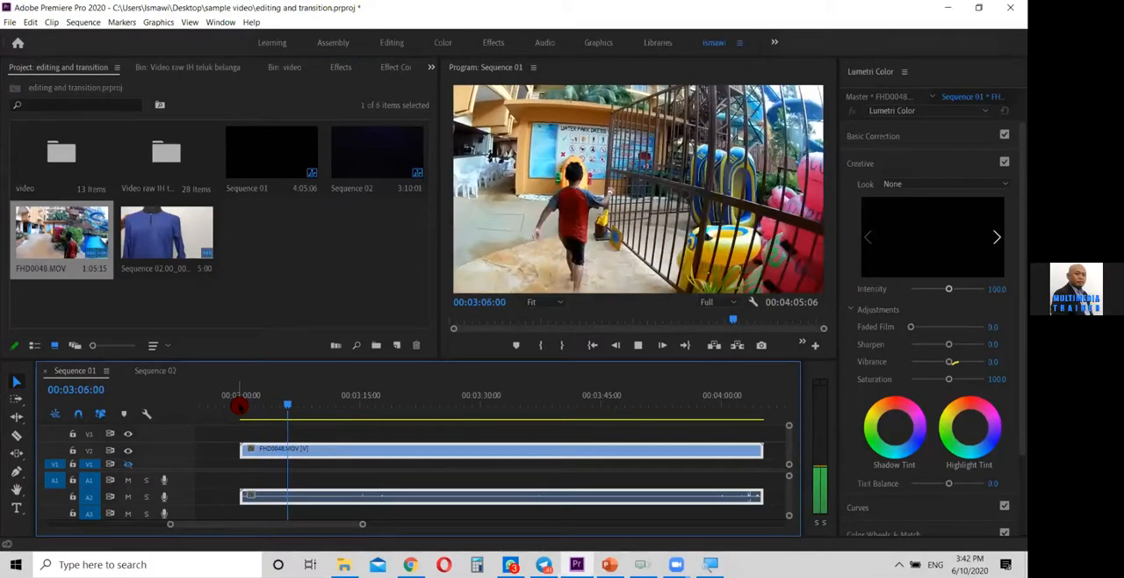
pyautogui.press('space')
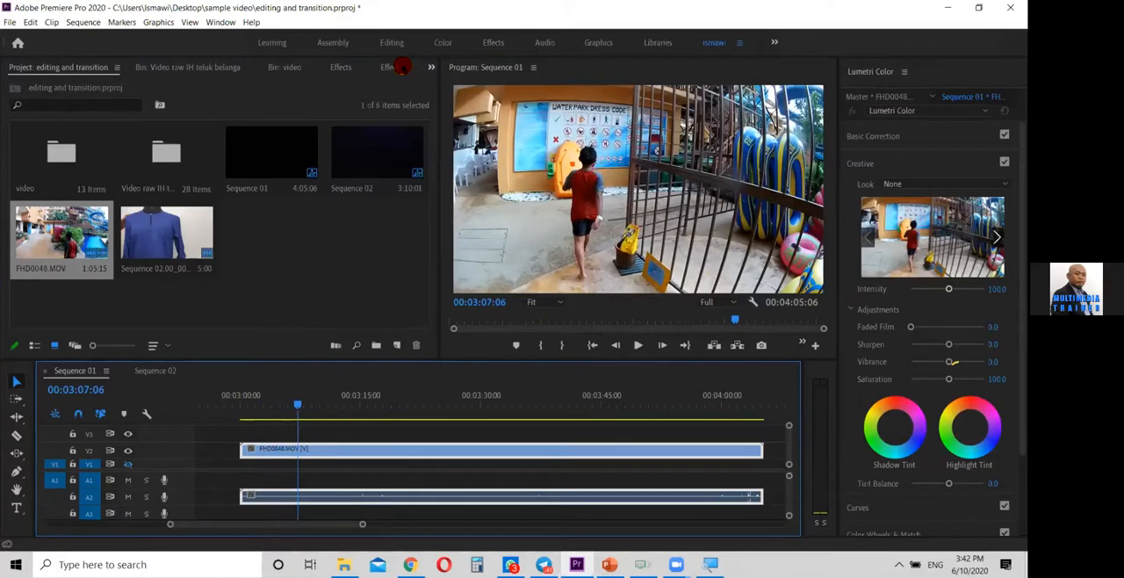
pyautogui.click(398, 68)
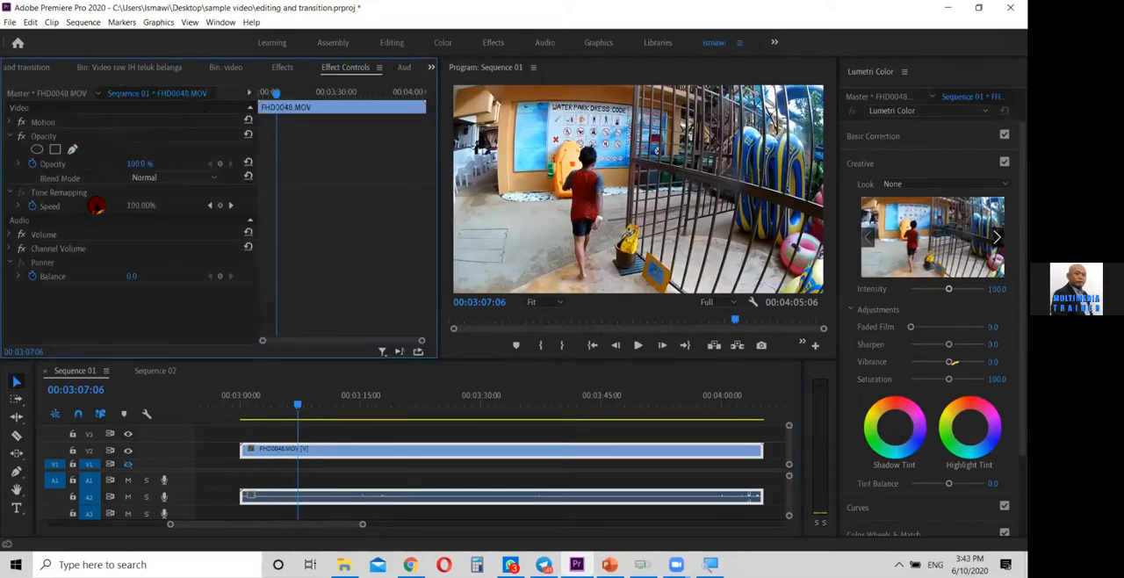
pyautogui.click(101, 195)
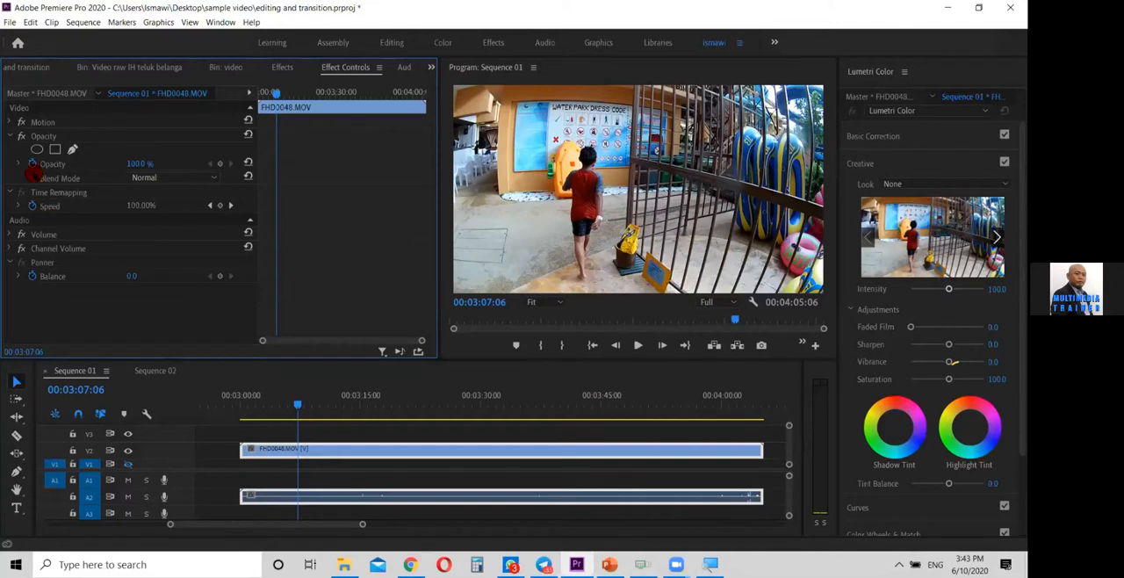
pyautogui.moveTo(289, 408); pyautogui.dragTo(297, 407)
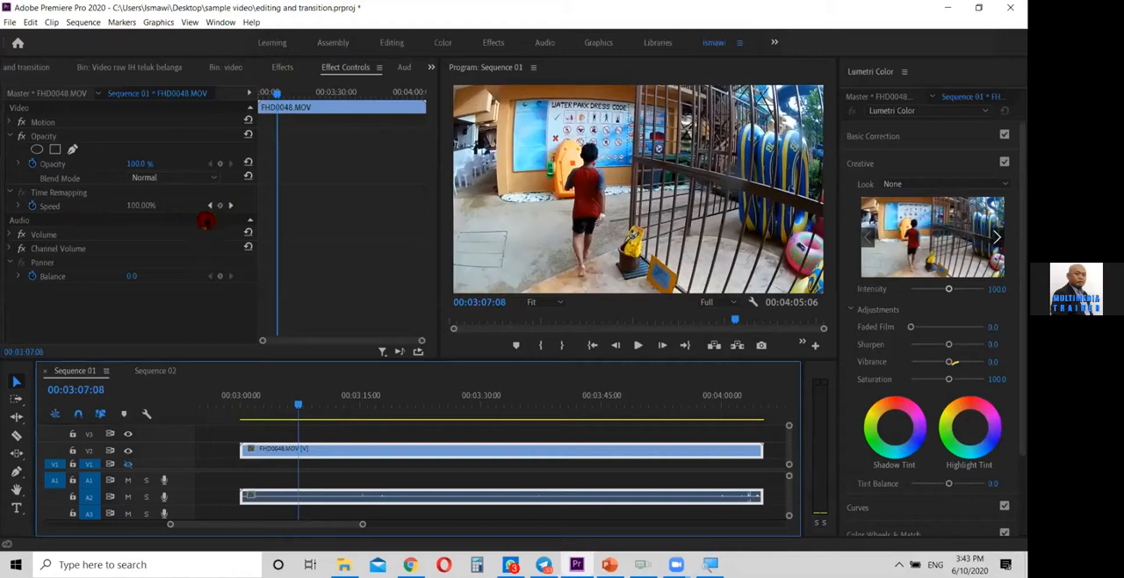
pyautogui.click(221, 207)
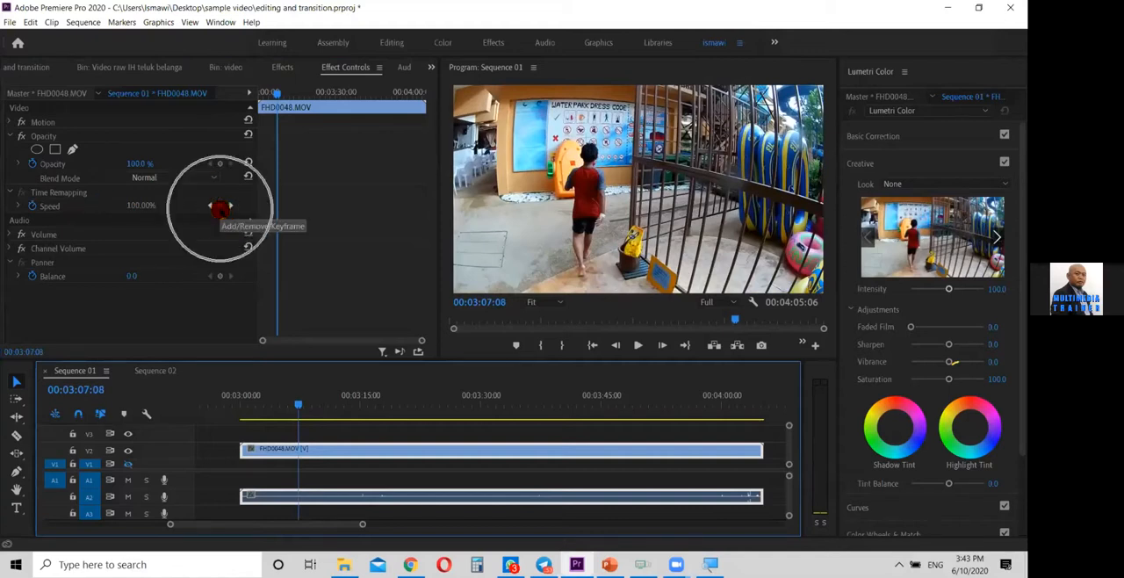
pyautogui.click(221, 206)
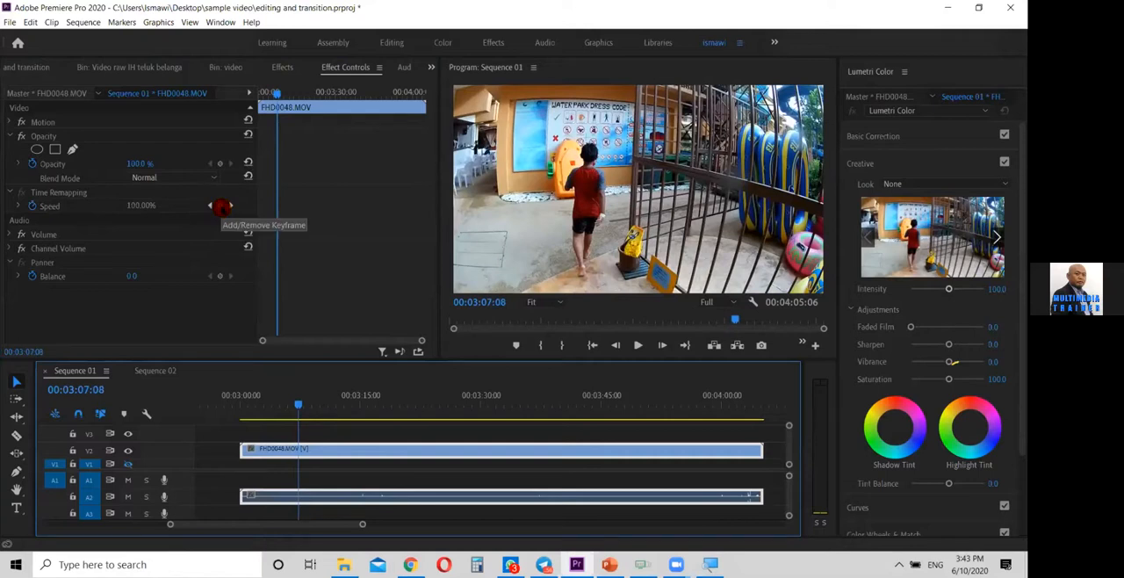
pyautogui.click(221, 207)
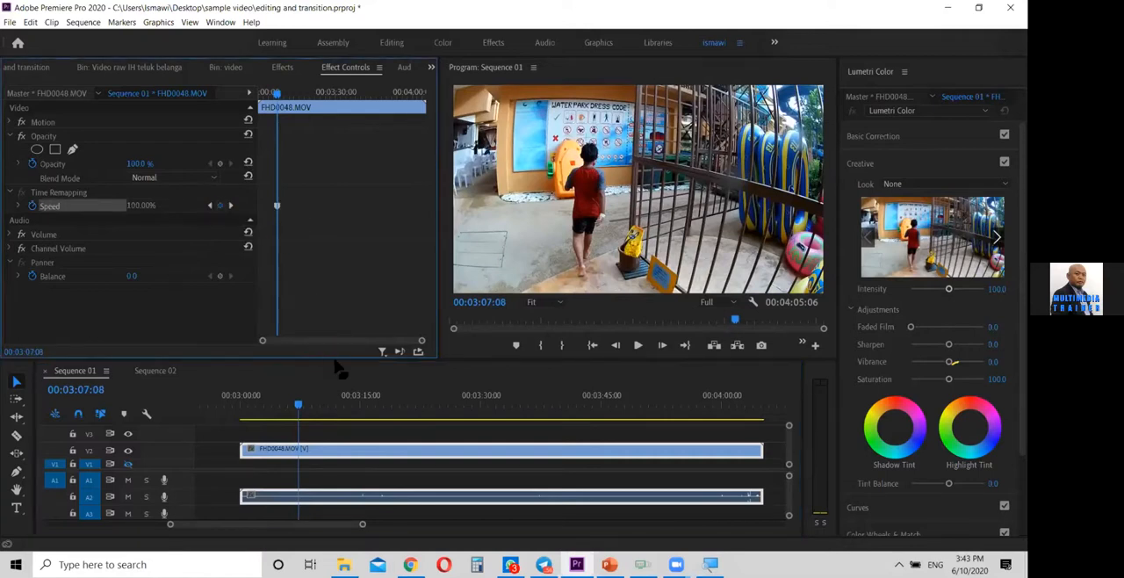
# Play further into the clip and add a second Time Remapping speed keyframe at 00:03:13:20
pyautogui.click(389, 414)
pyautogui.press('space')
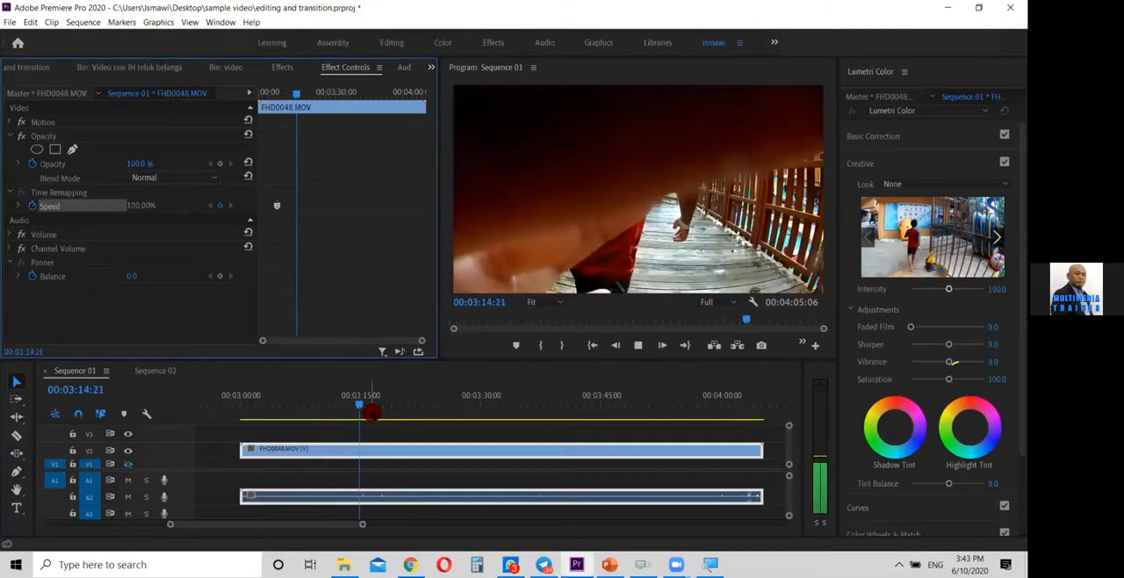
pyautogui.press('k')
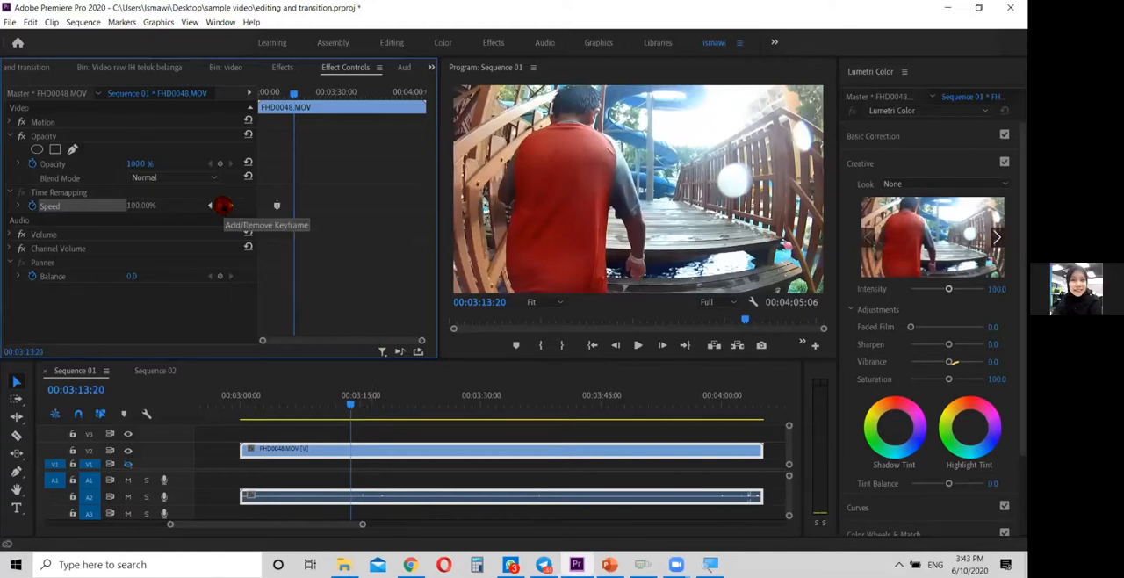
pyautogui.click(223, 205)
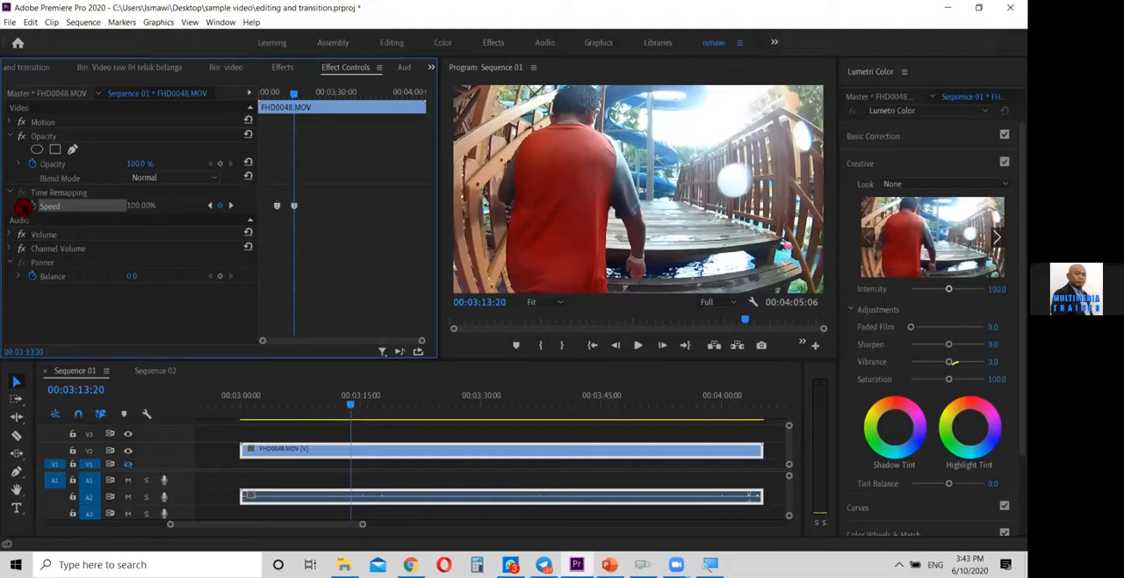
# Expand the Speed graph and raise the speed between the two keyframes to 235%
pyautogui.click(19, 206)
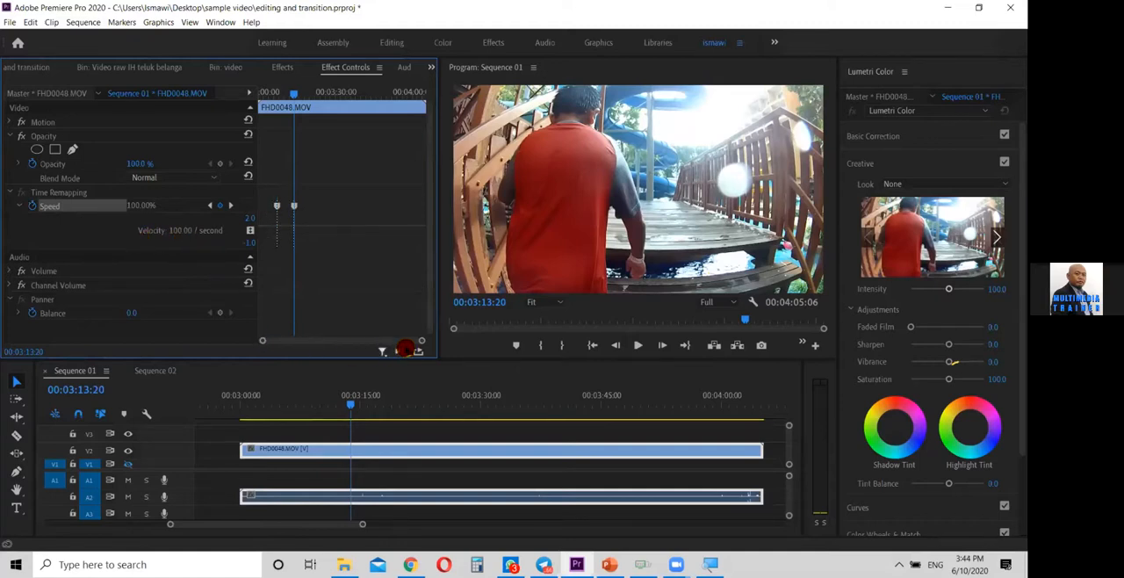
pyautogui.moveTo(419, 345); pyautogui.dragTo(375, 345)
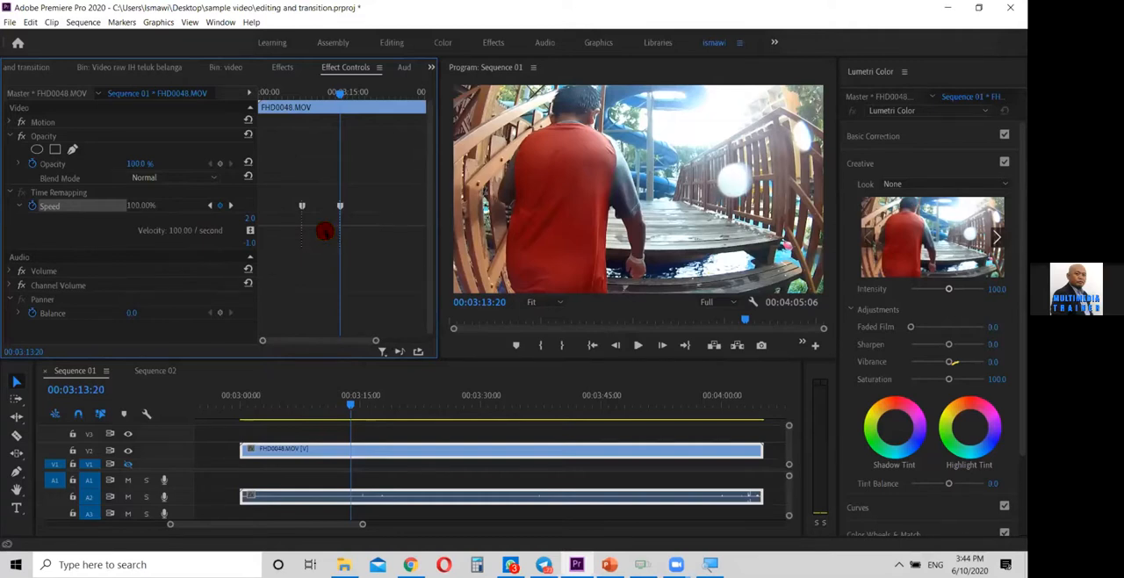
pyautogui.click(322, 227)
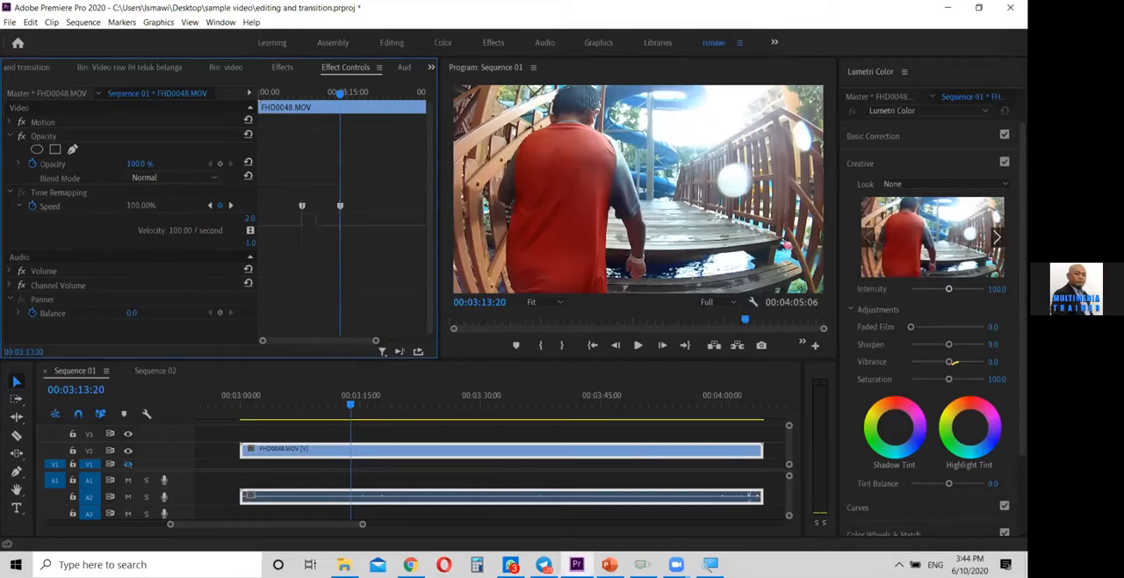
pyautogui.moveTo(323, 147); pyautogui.dragTo(321, 139)
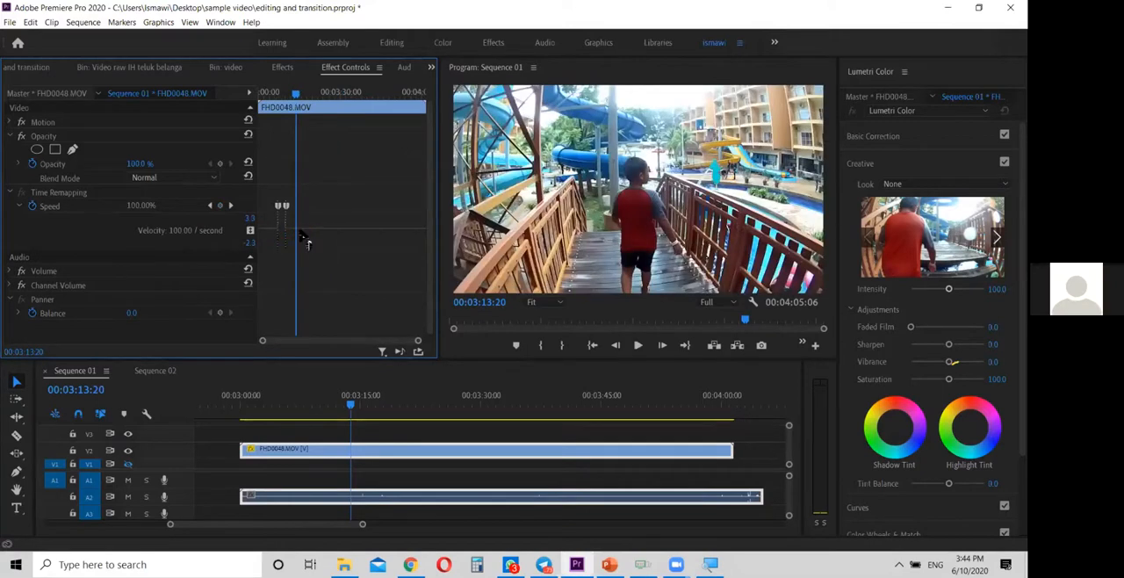
# Play the sequence from 00:03:04:10 through the section between the speed keyframes to review the speed change
pyautogui.moveTo(343, 396); pyautogui.dragTo(277, 404)
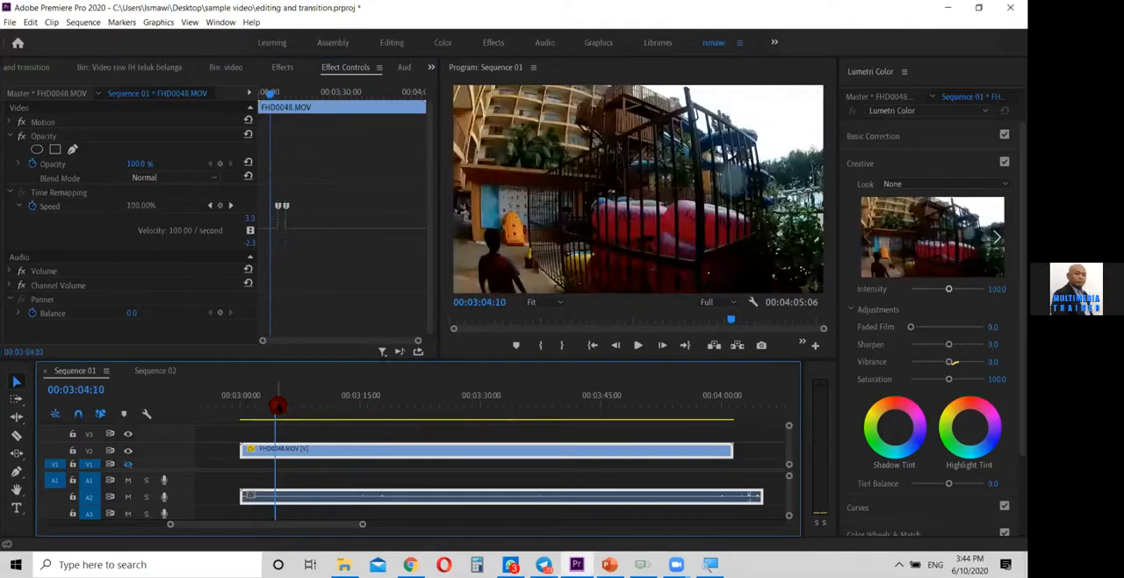
pyautogui.press('space')
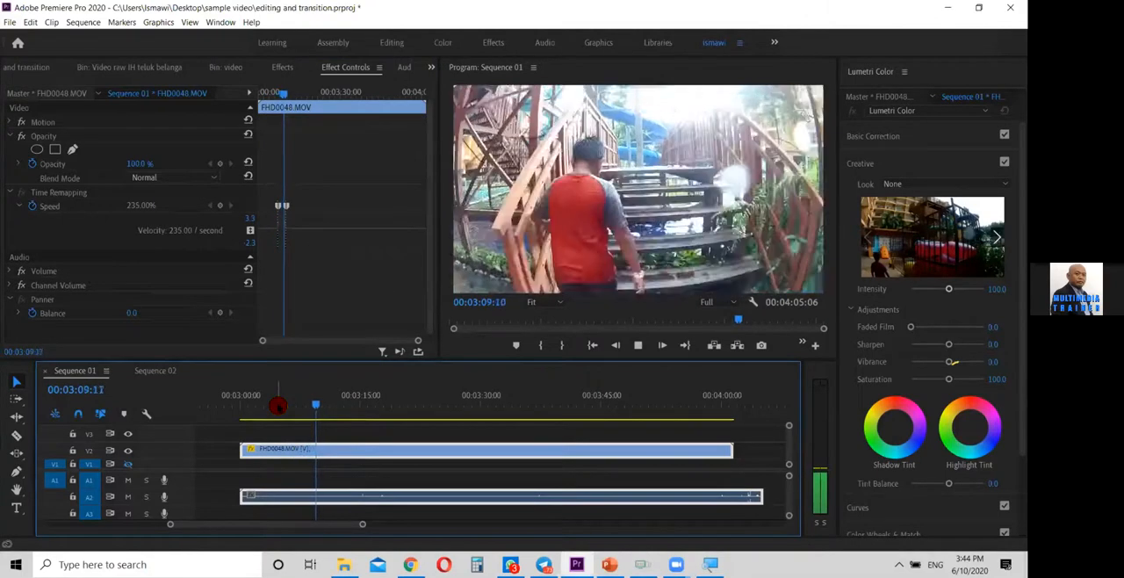
pyautogui.press('space')
pyautogui.press('space')
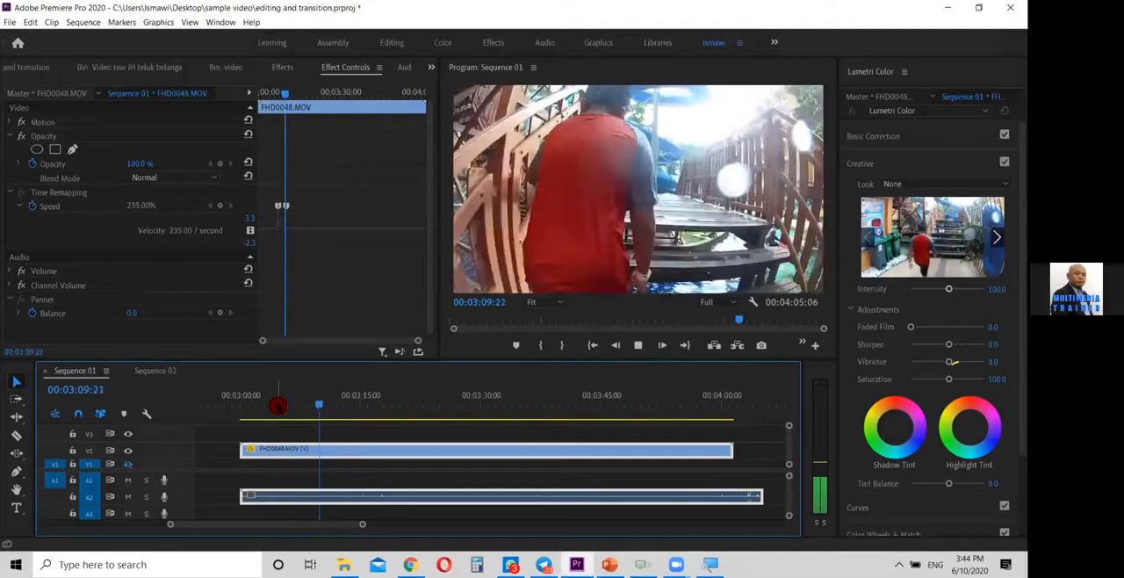
pyautogui.press('space')
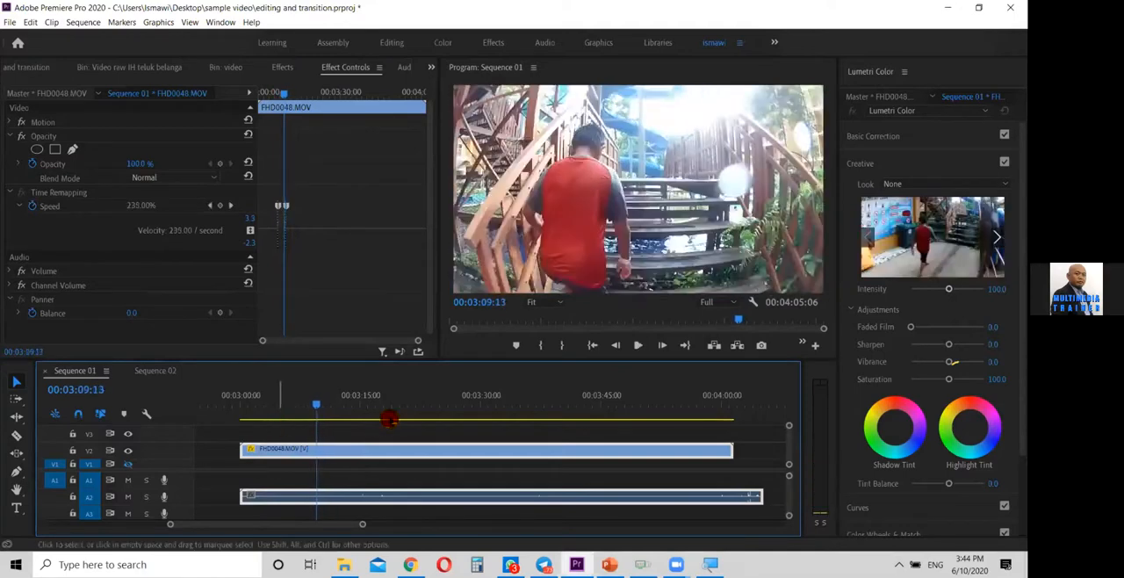
# Advance frame by frame to 00:03:09:22 and split the V2 FHD0048.MOV clip there with the Razor tool
pyautogui.press('Right')
pyautogui.press('Right')
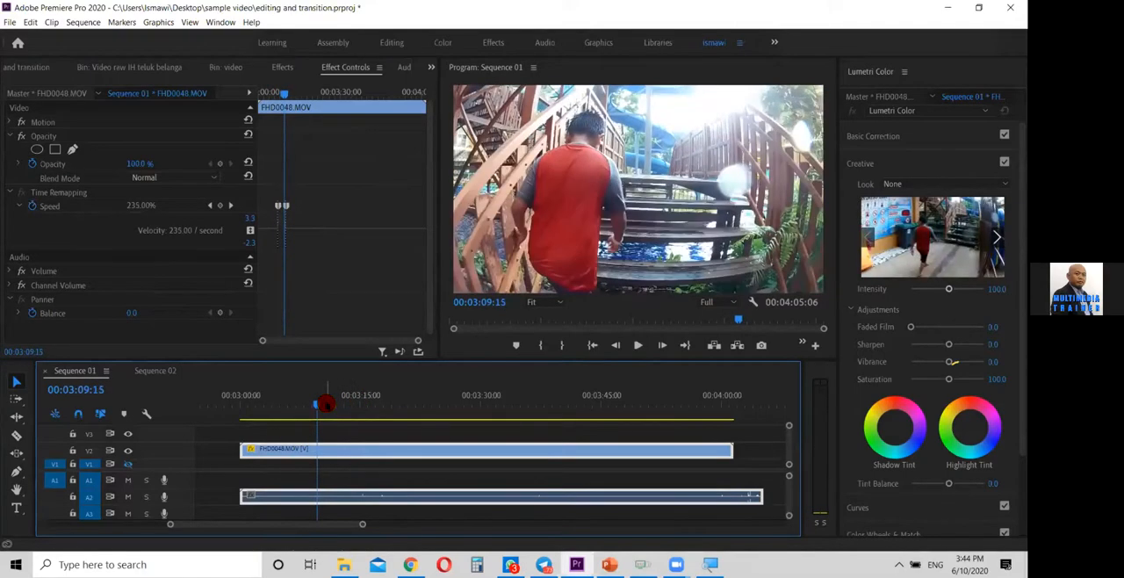
pyautogui.press('Right')
pyautogui.press('Right')
pyautogui.press('Right')
pyautogui.press('Right')
pyautogui.press('Right')
pyautogui.press('Right')
pyautogui.press('Right')
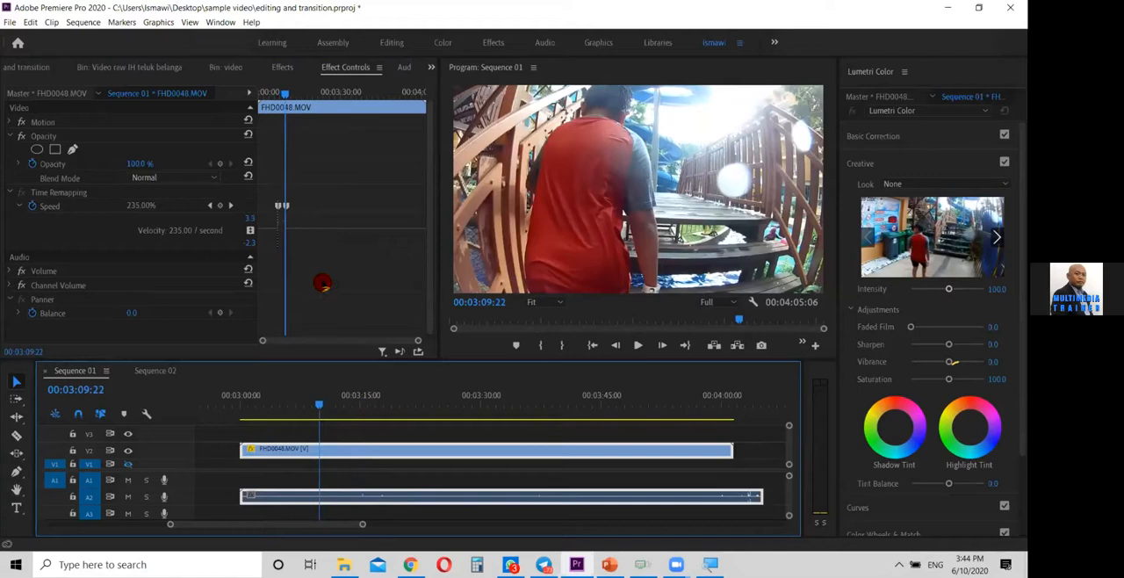
pyautogui.press('c')
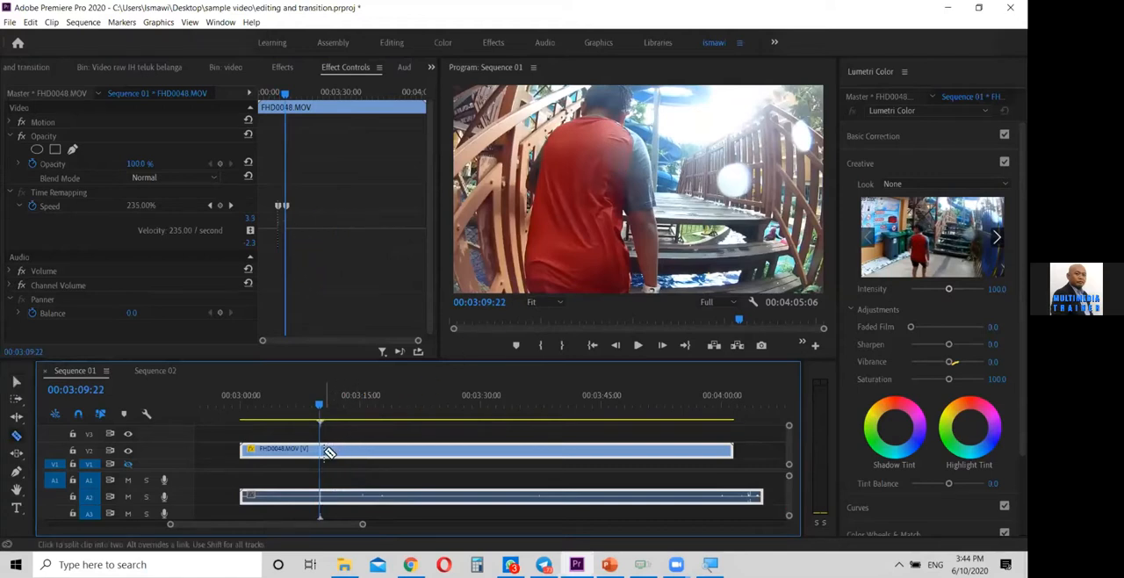
pyautogui.click(321, 449)
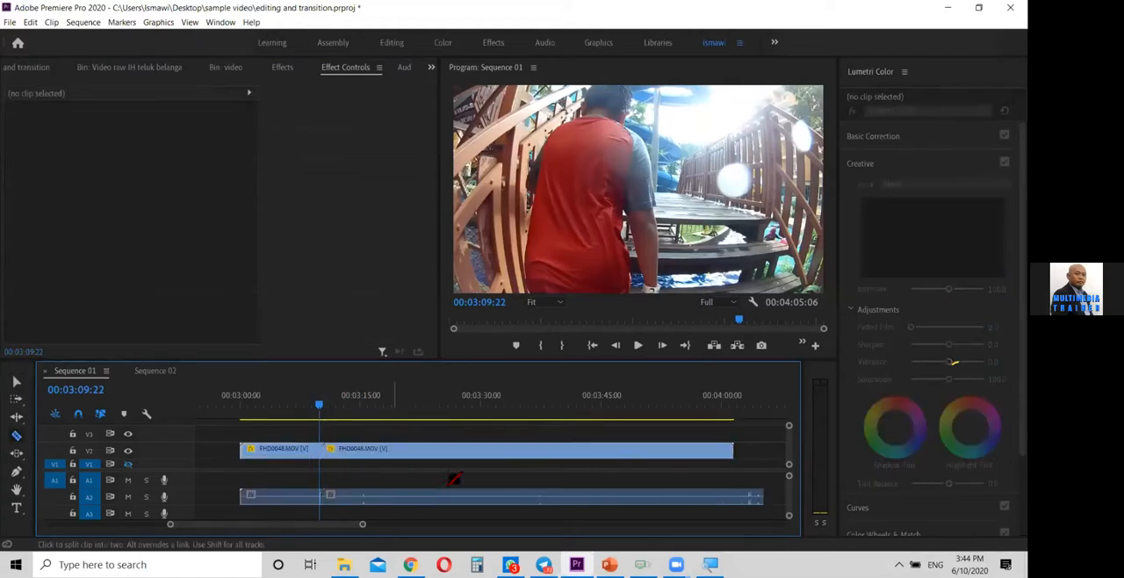
pyautogui.press('v')
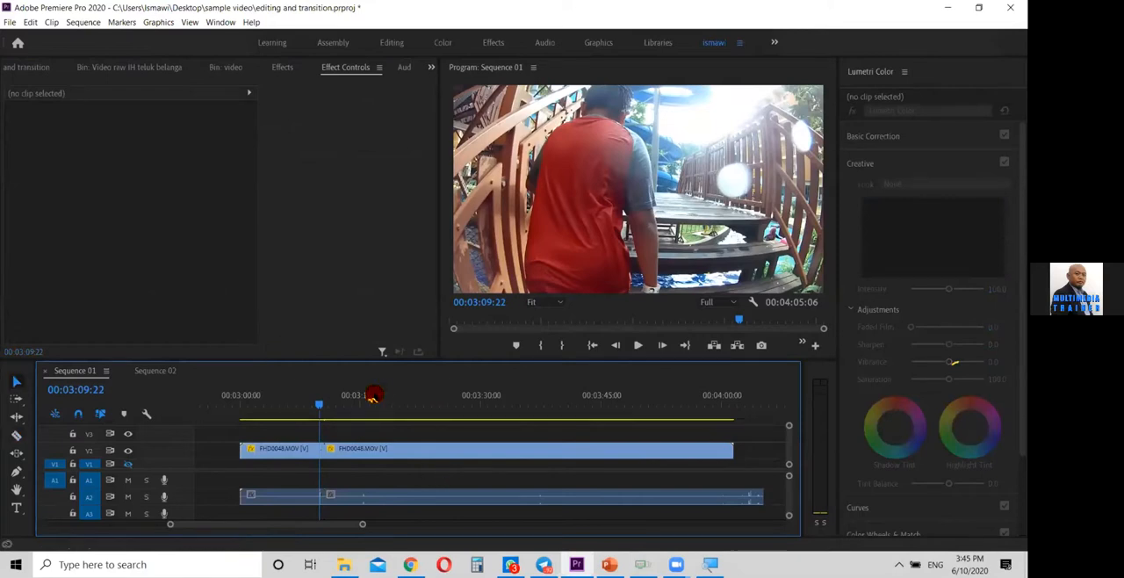
# Move the second FHD0048.MOV part about 5 seconds later on V2, leaving a gap, and check frames in both parts
pyautogui.click(454, 451)
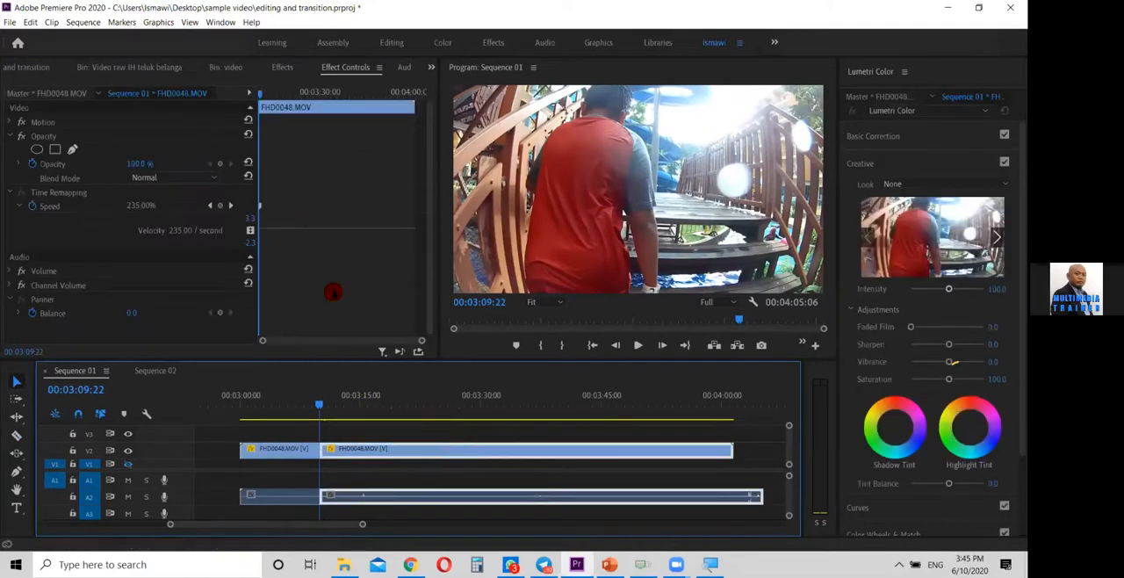
pyautogui.moveTo(476, 450); pyautogui.dragTo(517, 457)
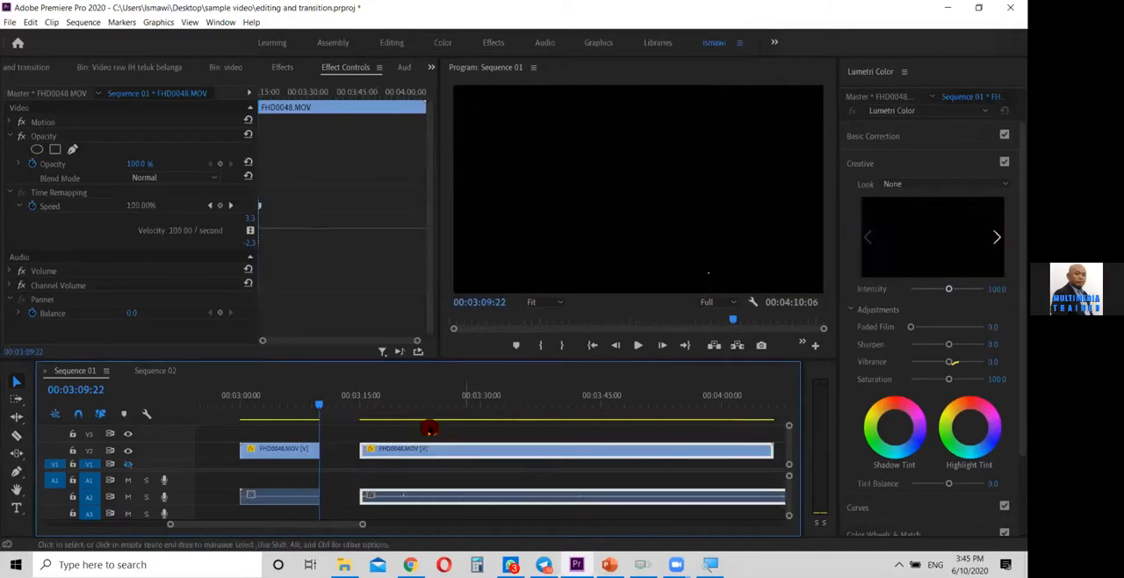
pyautogui.moveTo(392, 408); pyautogui.dragTo(301, 410)
pyautogui.click(372, 407)
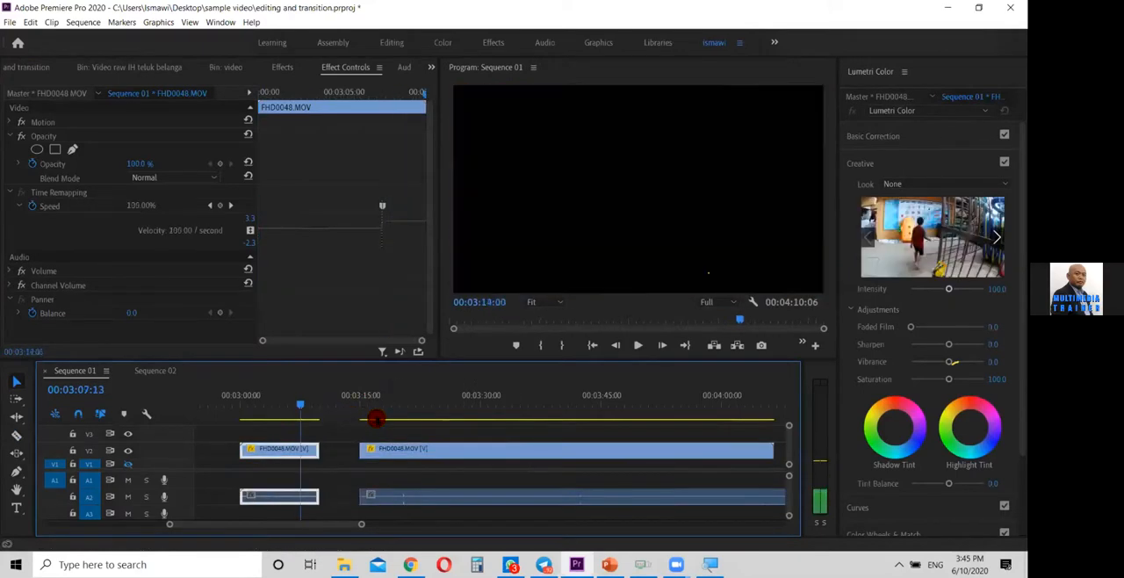
pyautogui.click(395, 409)
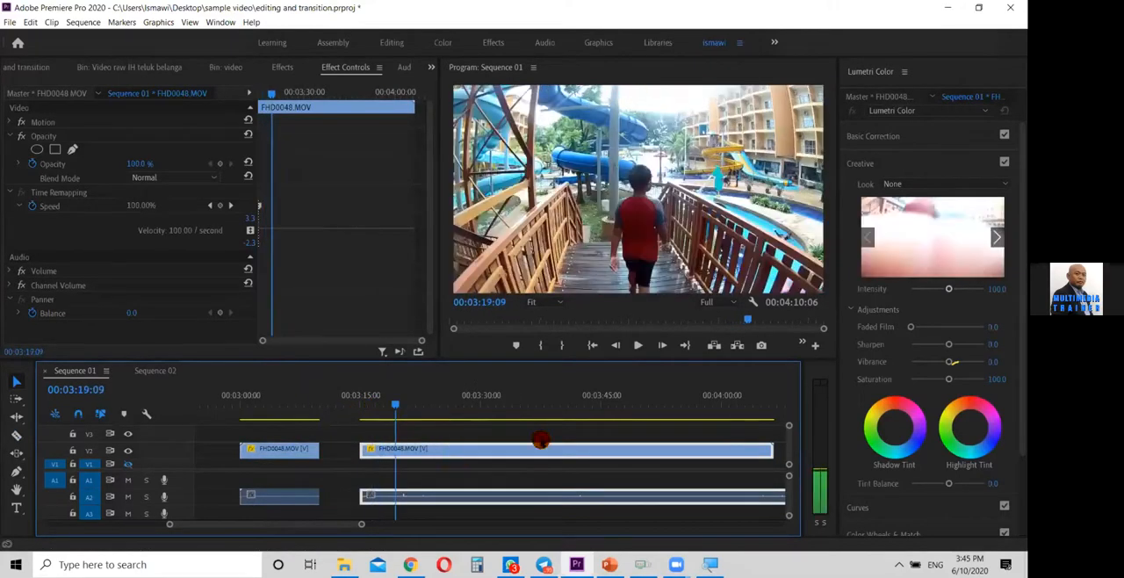
# Move the second FHD0048.MOV part on V2 to about 00:03:33 and reverse its speed at 100%
pyautogui.moveTo(528, 453); pyautogui.dragTo(678, 459)
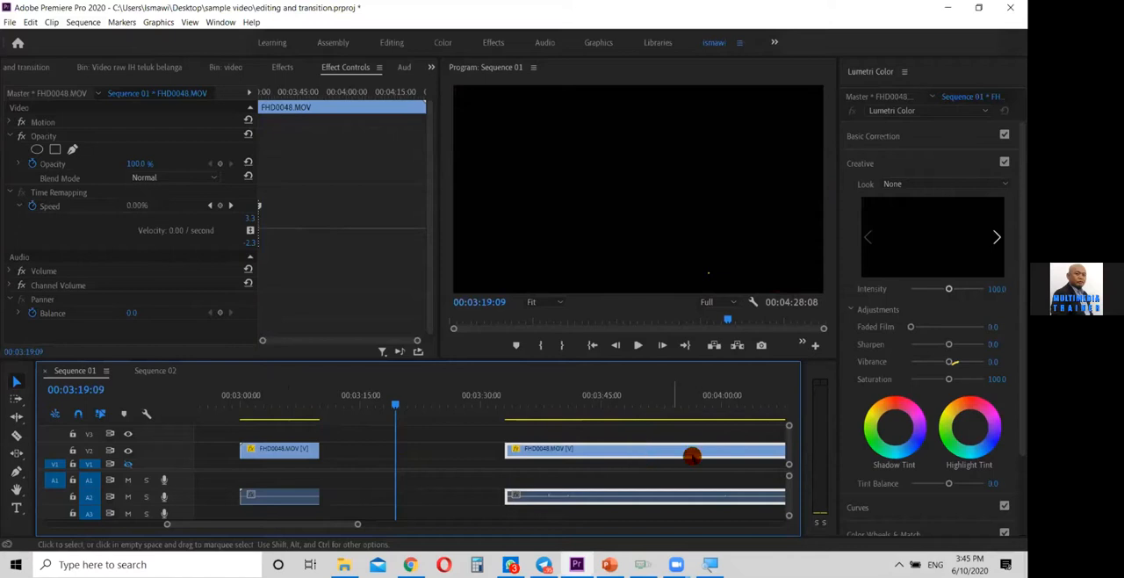
pyautogui.rightClick(641, 451)
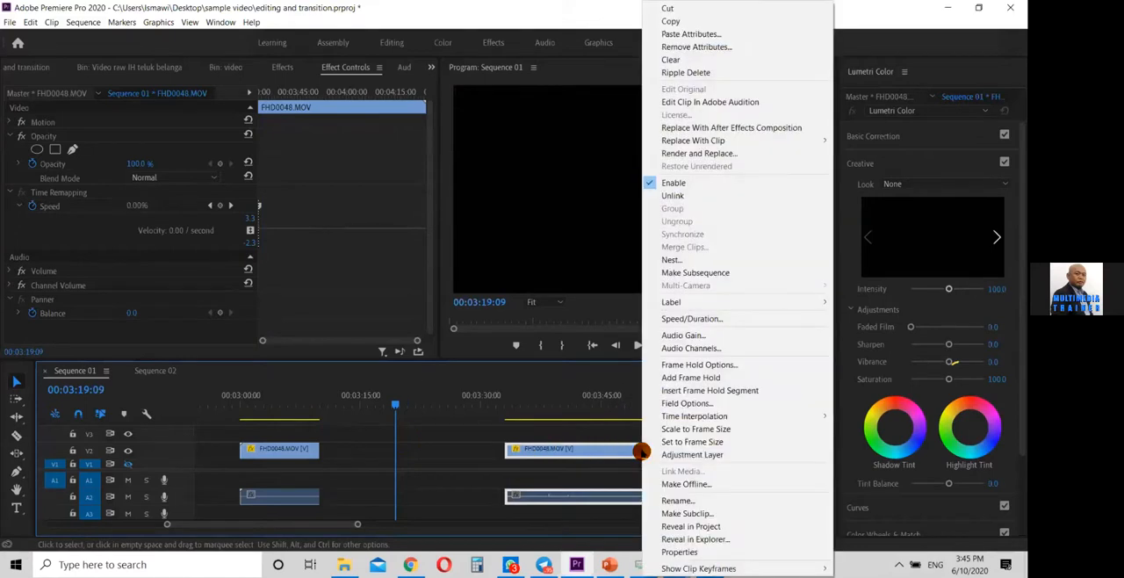
pyautogui.click(755, 317)
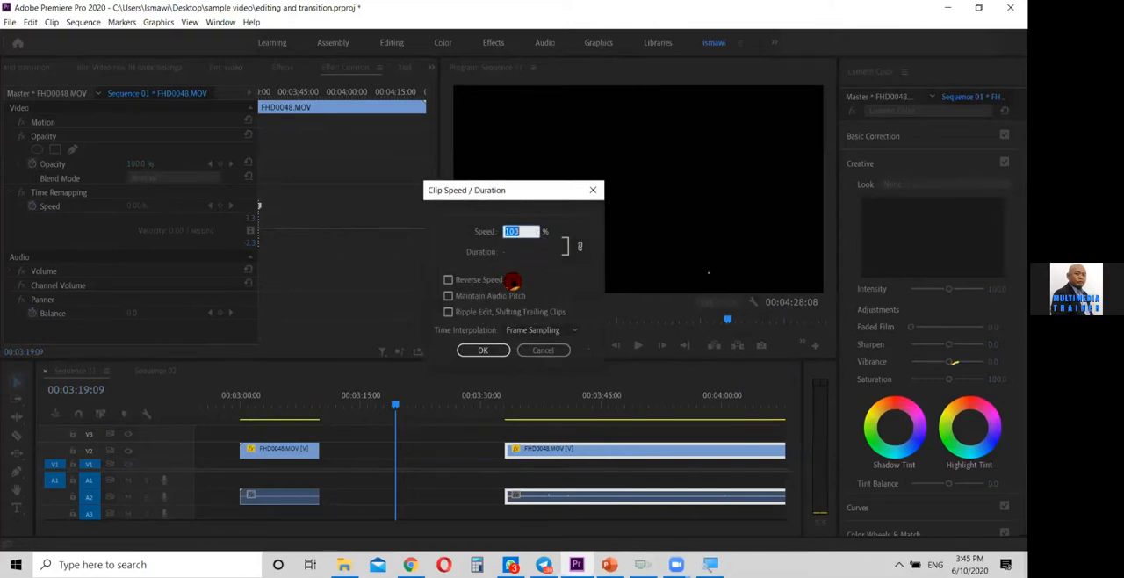
pyautogui.click(463, 281)
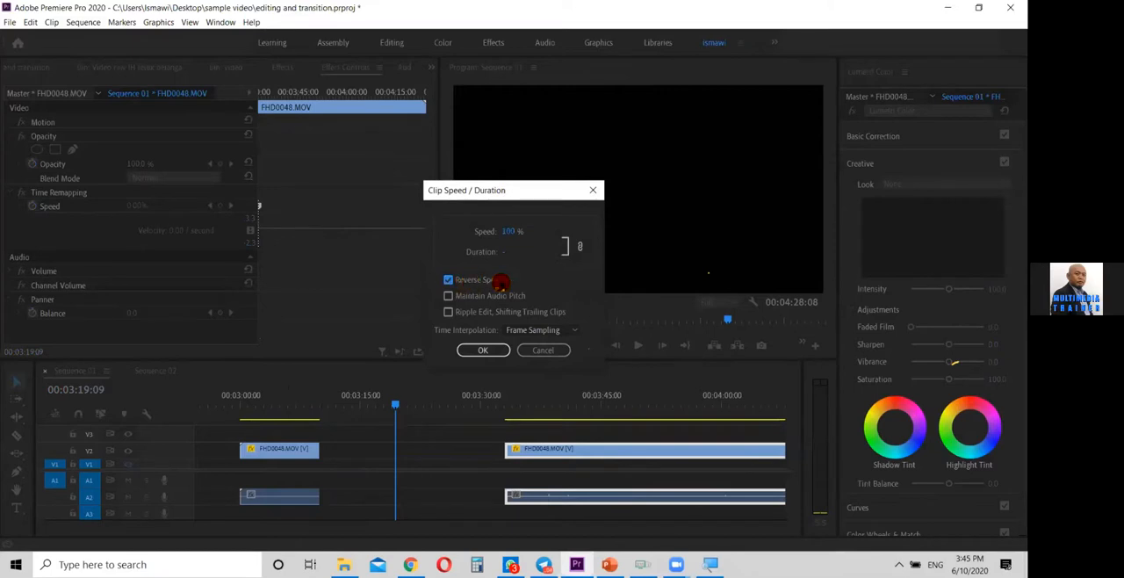
pyautogui.click(488, 351)
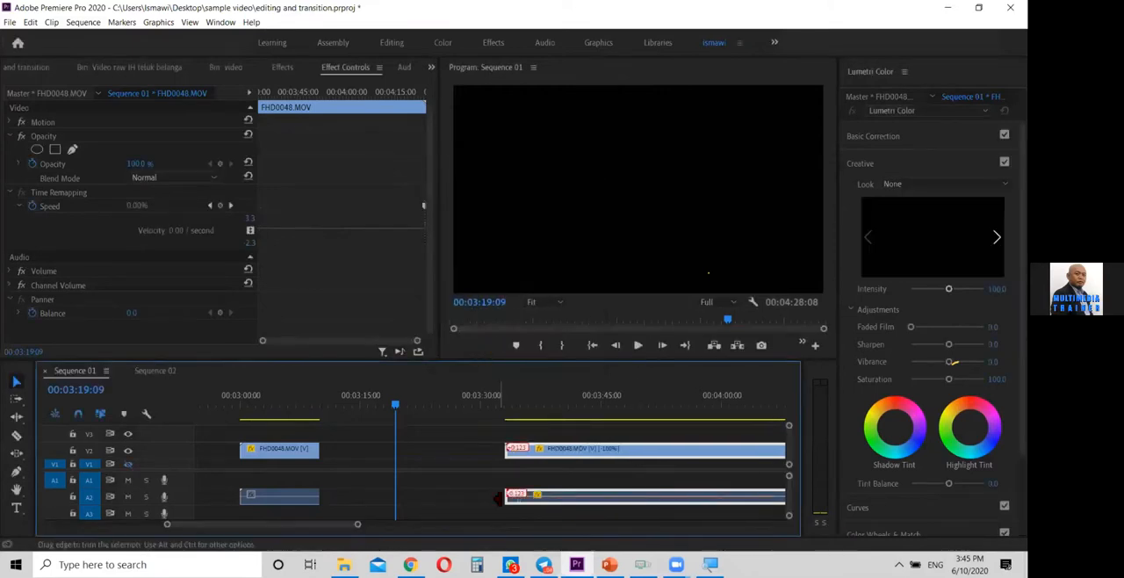
# Check the frames at the end of the reversed FHD0048.MOV clip and delete only its audio from A2
pyautogui.moveTo(317, 524); pyautogui.dragTo(344, 525)
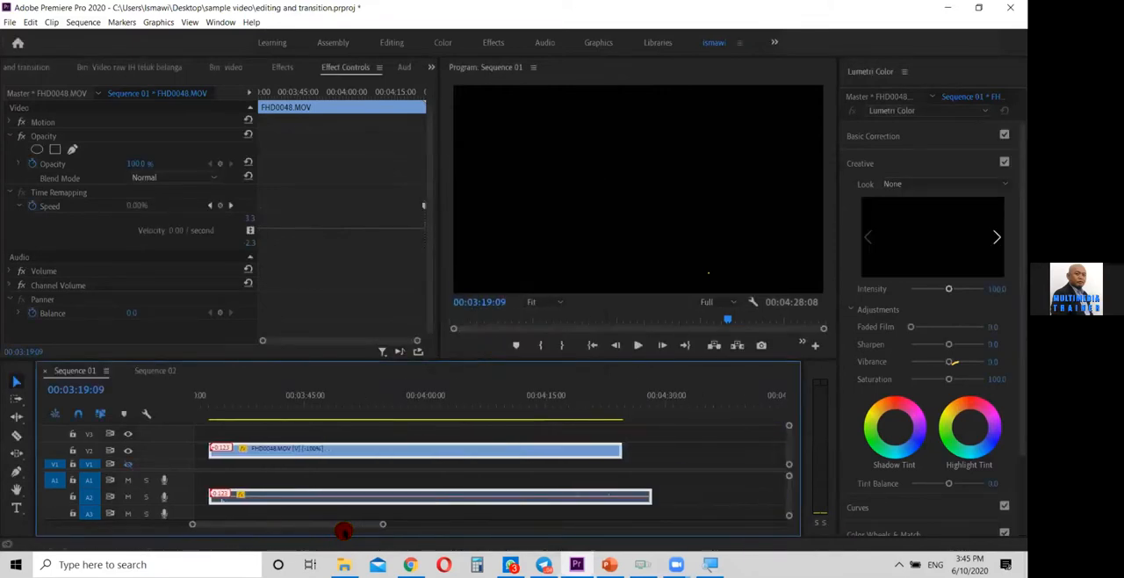
pyautogui.click(630, 407)
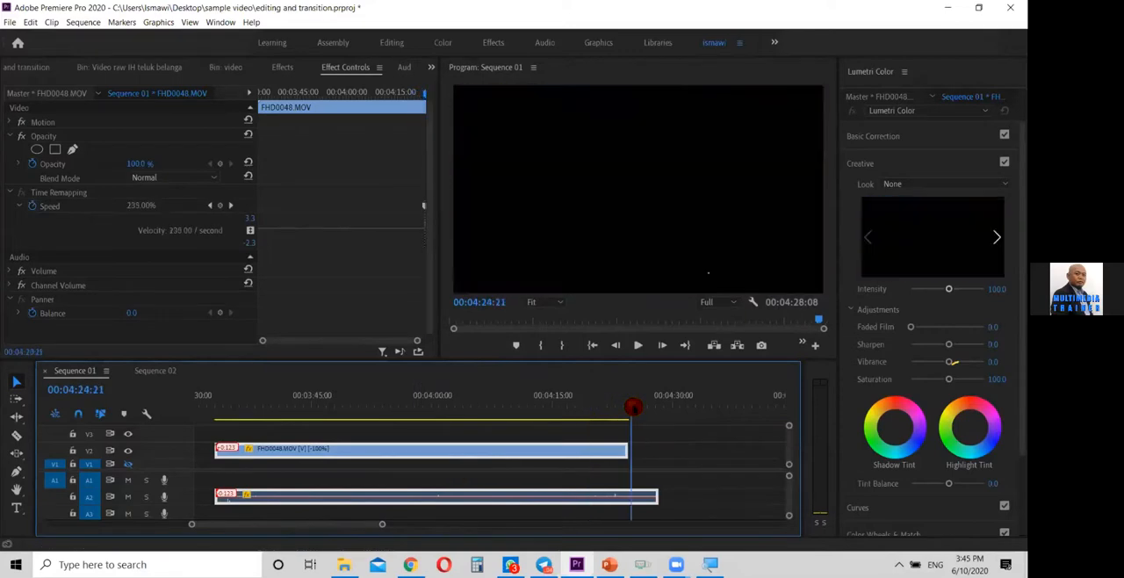
pyautogui.moveTo(630, 407); pyautogui.dragTo(617, 429)
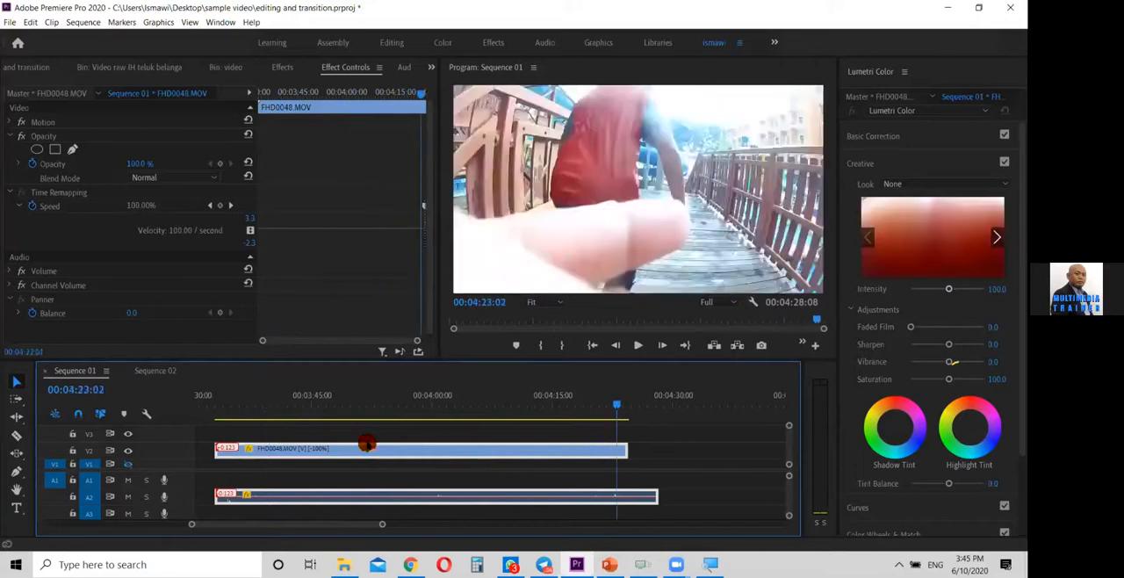
pyautogui.click(688, 448)
pyautogui.click(647, 493)
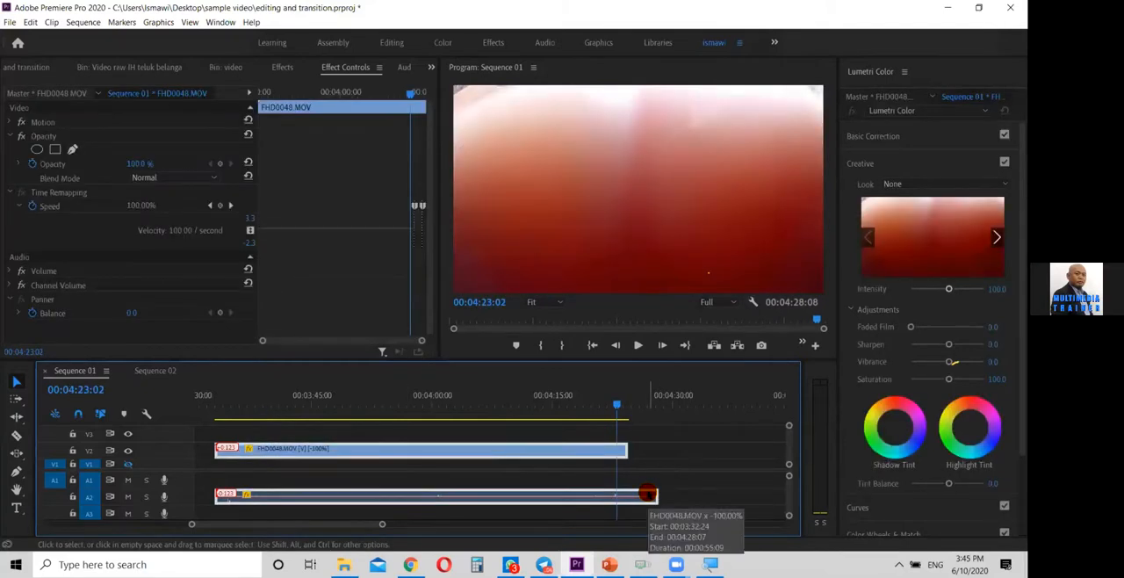
pyautogui.click(691, 496)
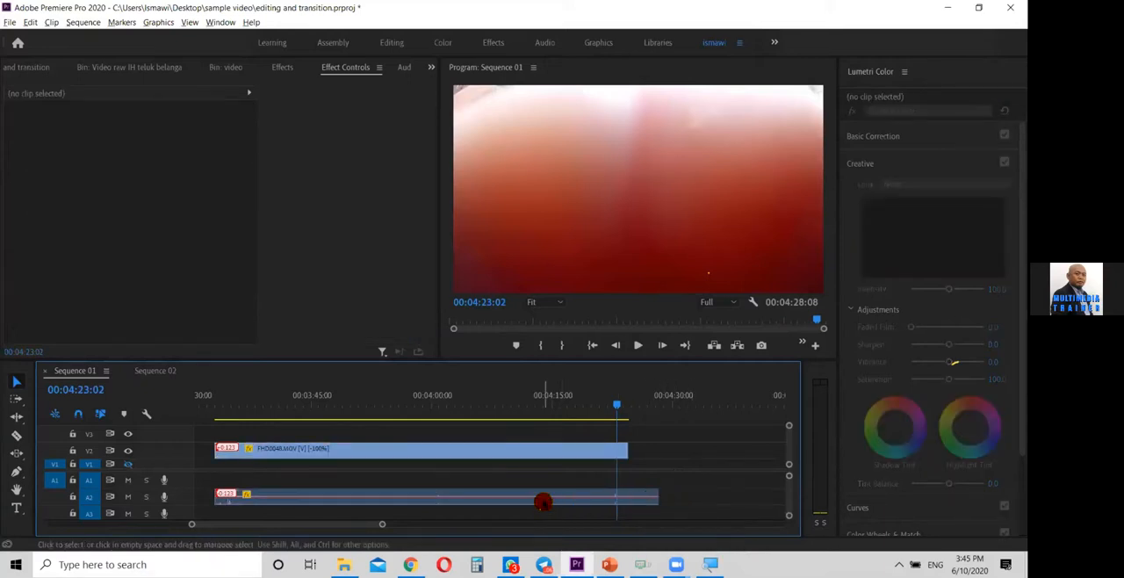
pyautogui.click(544, 496)
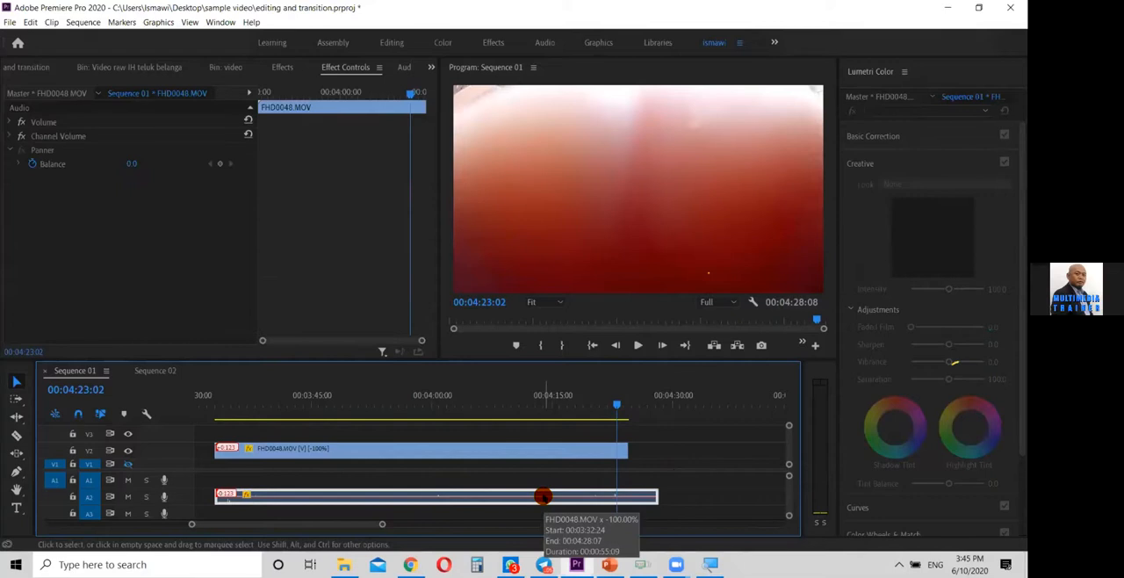
pyautogui.press('Delete')
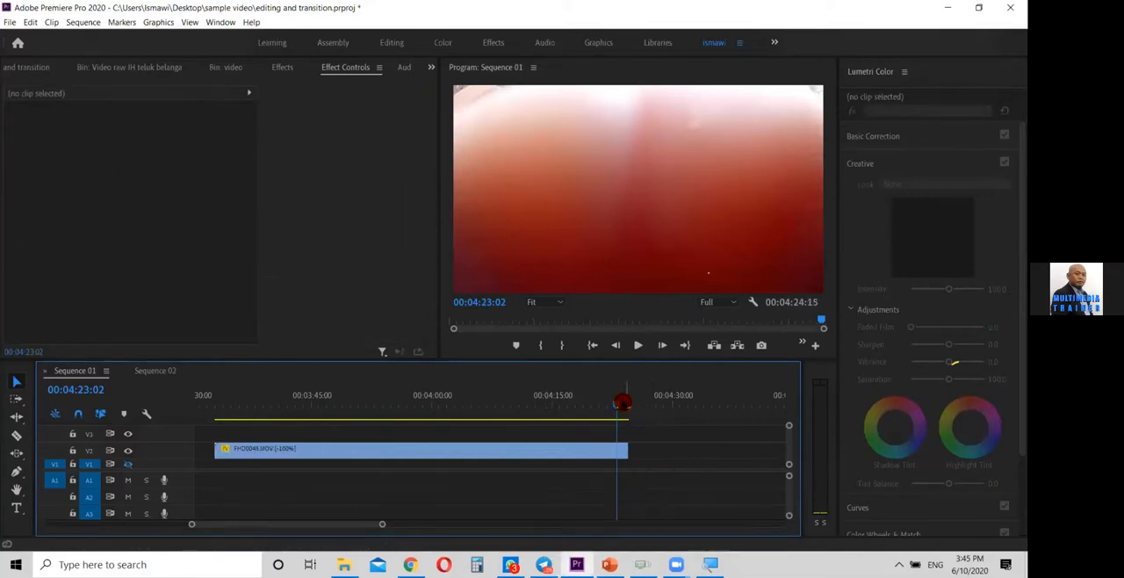
# Extend the reversed clip's end to about 00:04:34:12 and trim its start to about 00:04:24:14
pyautogui.moveTo(616, 404); pyautogui.dragTo(627, 409)
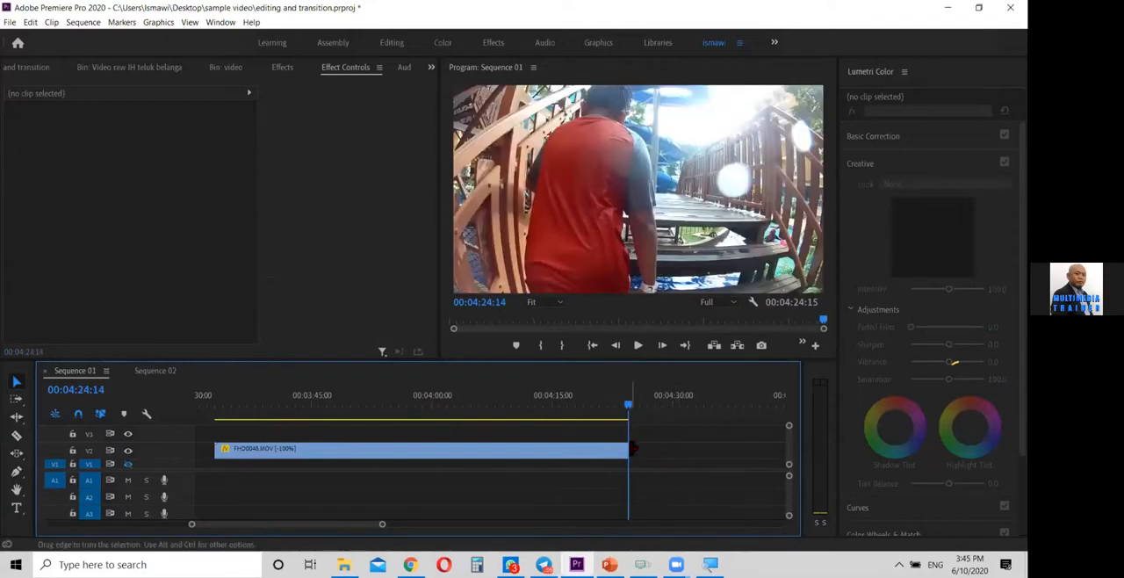
pyautogui.moveTo(625, 450); pyautogui.dragTo(708, 452)
pyautogui.moveTo(258, 450); pyautogui.dragTo(653, 424)
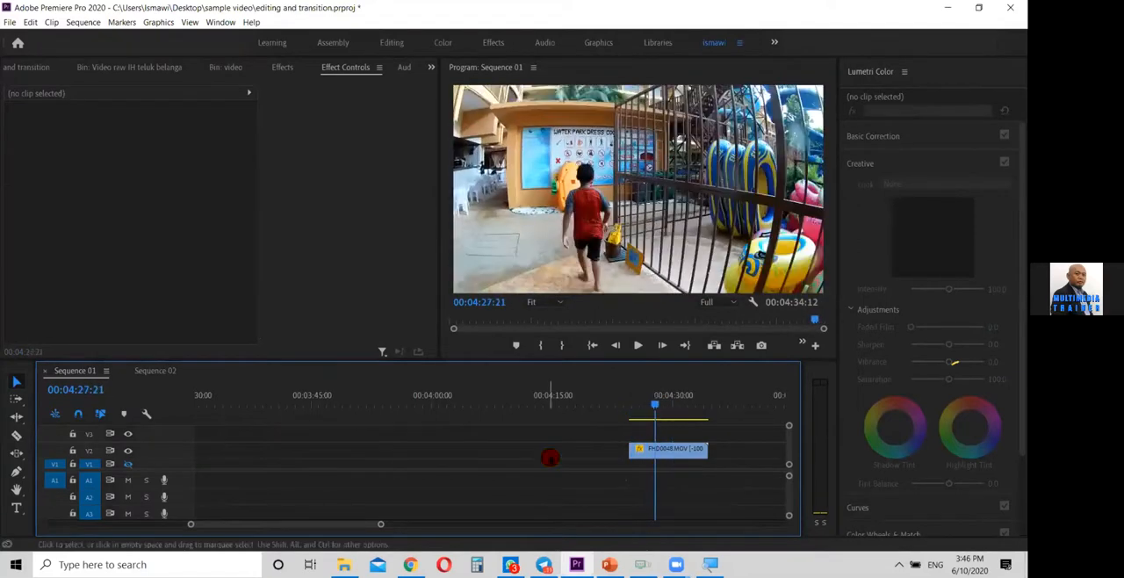
# Move the trimmed reversed clip back along V2 so it directly follows the first FHD0048.MOV part
pyautogui.moveTo(675, 452); pyautogui.dragTo(295, 455)
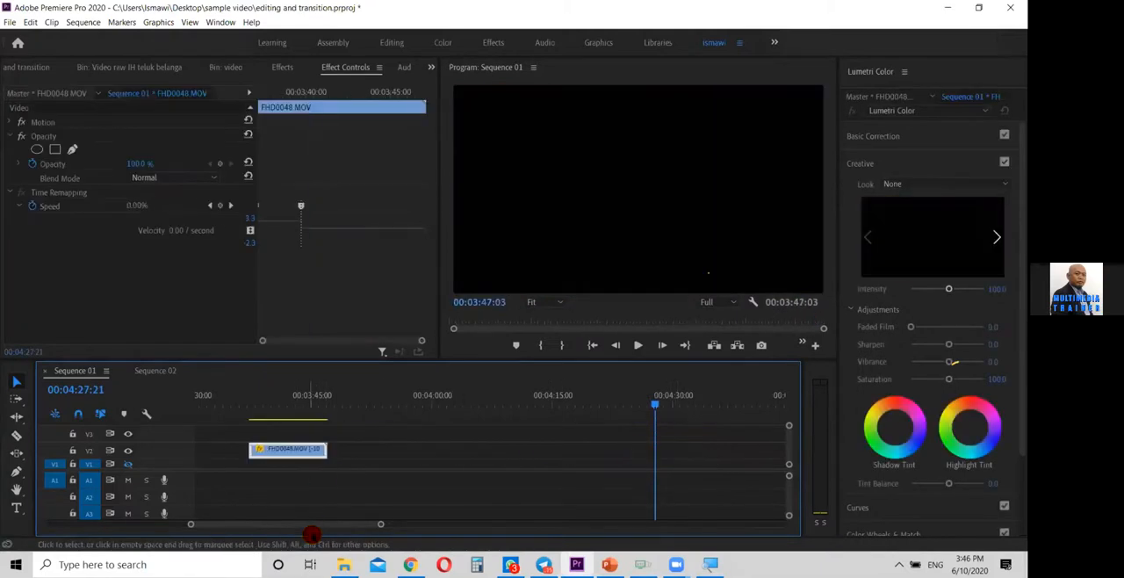
pyautogui.moveTo(313, 525); pyautogui.dragTo(288, 524)
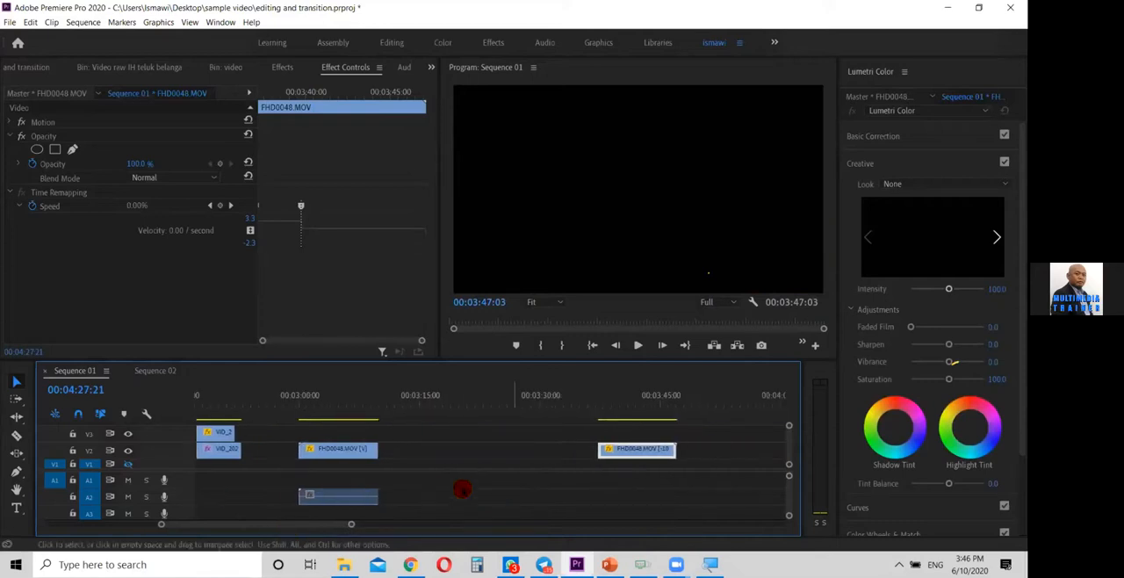
pyautogui.moveTo(638, 449); pyautogui.dragTo(431, 456)
# Play from the first FHD0048.MOV part into the reversed clip and stop at 00:03:11:22
pyautogui.click(371, 406)
pyautogui.click(364, 407)
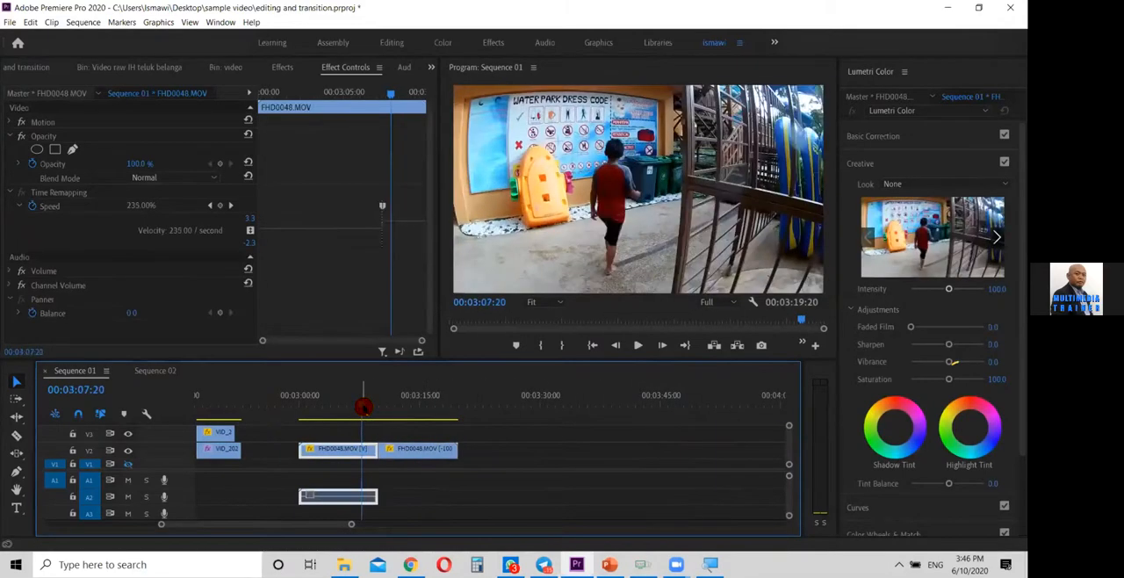
pyautogui.press('j')
pyautogui.press('j')
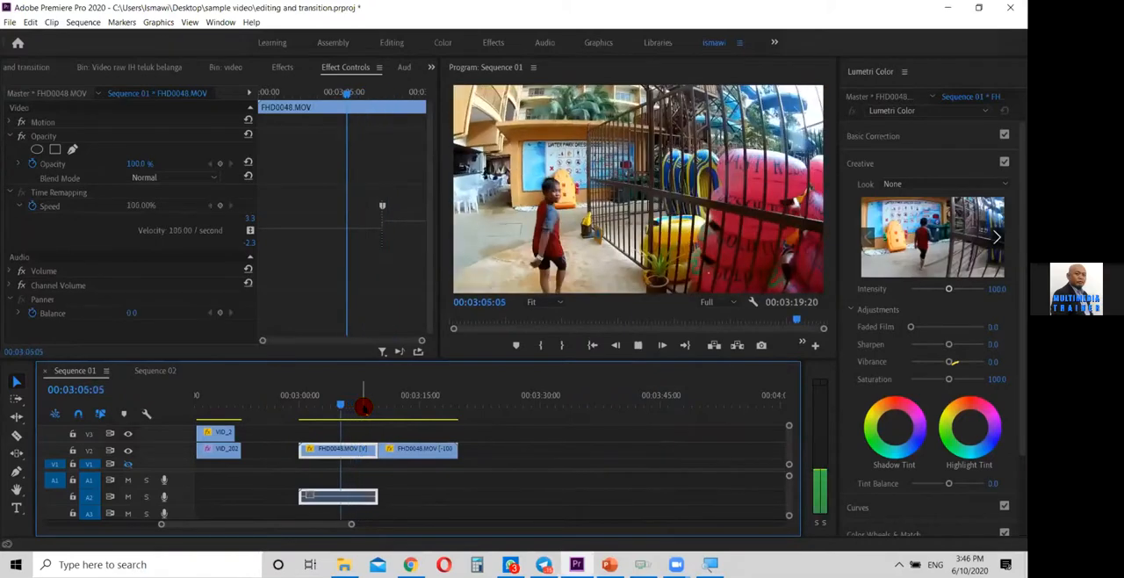
pyautogui.press('k')
pyautogui.press('l')
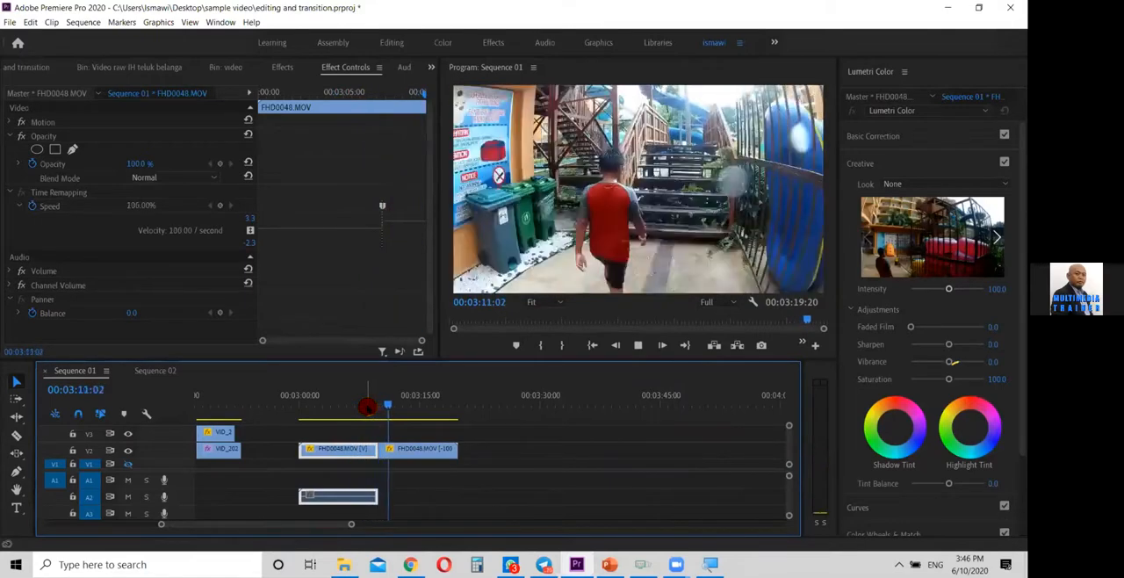
pyautogui.press('space')
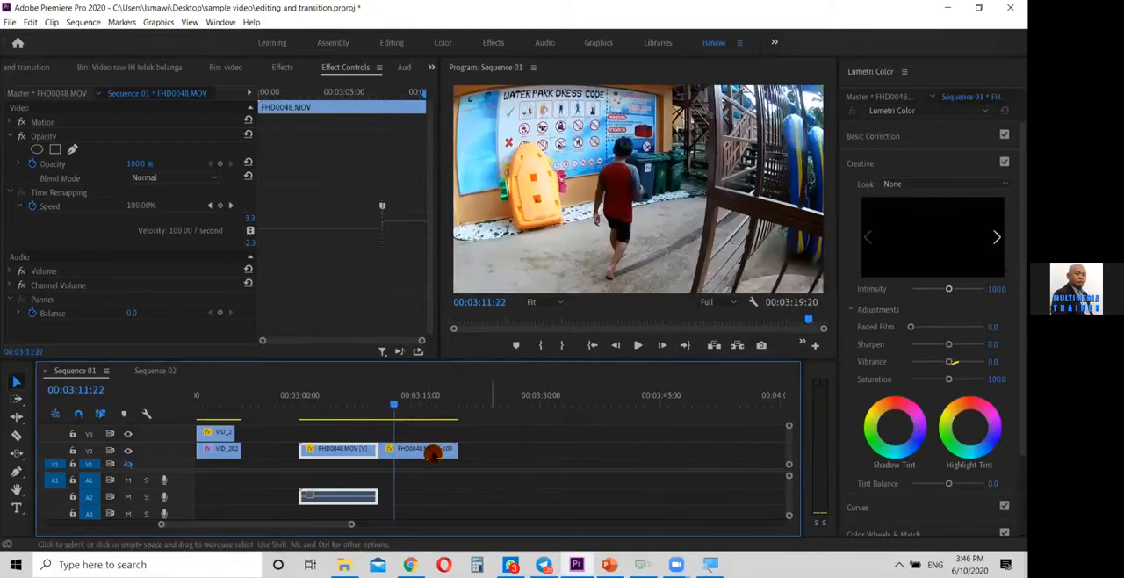
# Split the reversed clip at 00:03:11:22 with the Razor tool and move the remainder to about 00:03:19 on V2
pyautogui.press('c')
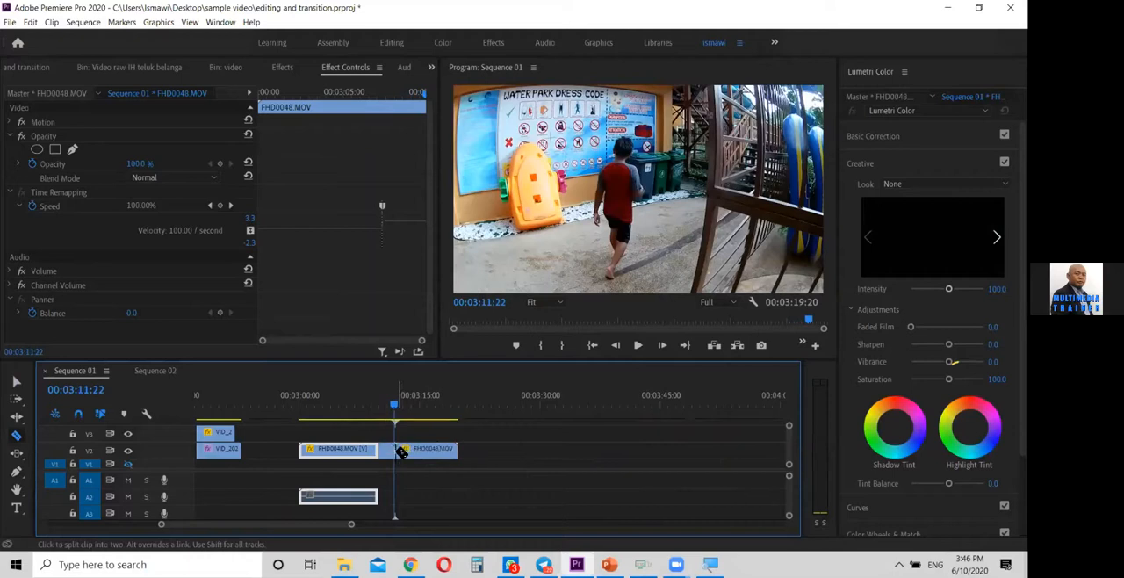
pyautogui.press('v')
pyautogui.moveTo(431, 452); pyautogui.dragTo(497, 454)
# Turn off Reverse Speed for the separated remainder of the FHD0048.MOV clip
pyautogui.rightClick(486, 452)
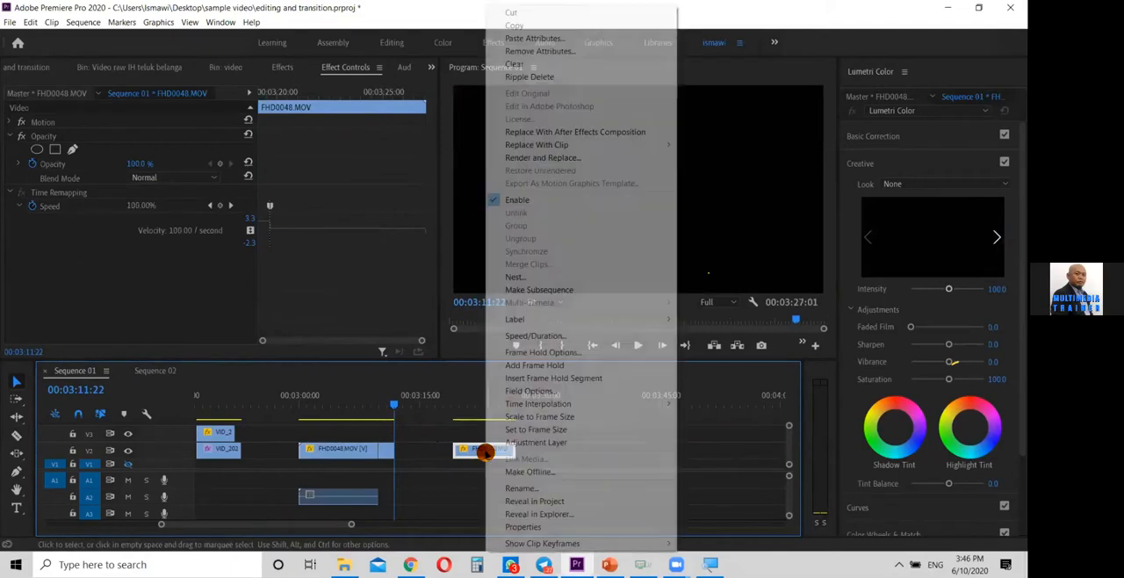
pyautogui.click(578, 340)
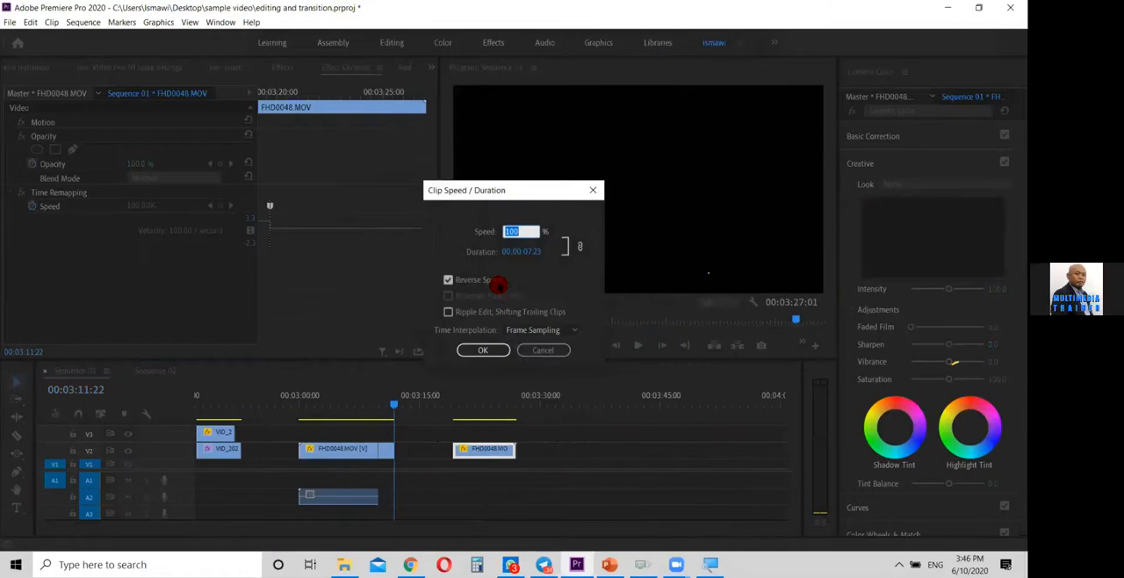
pyautogui.click(490, 281)
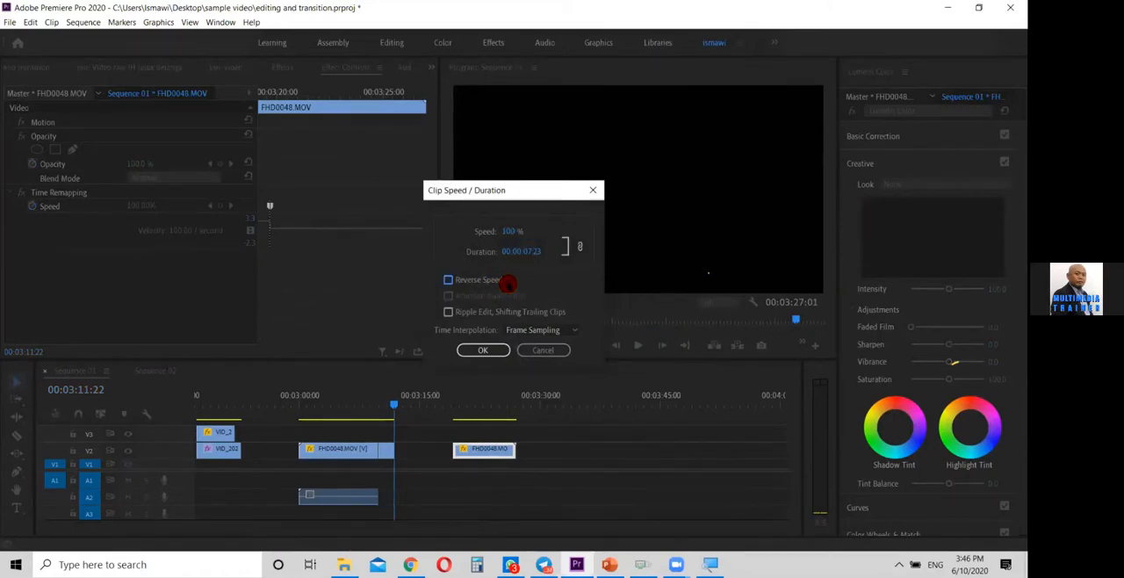
pyautogui.click(493, 350)
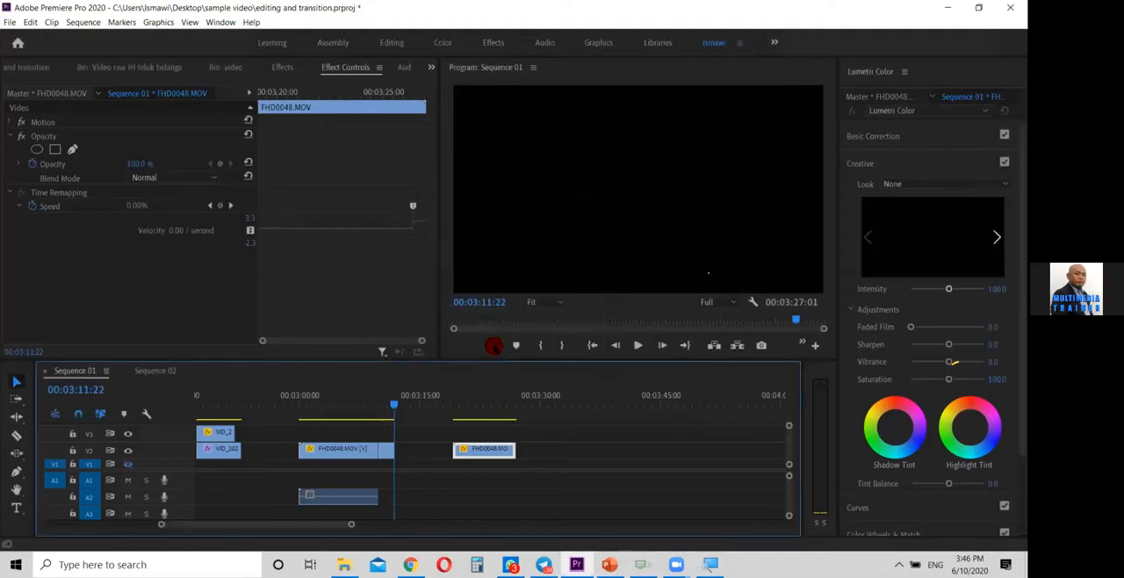
# Extend the forward clip's end to about 00:03:49, trim its start to 00:03:27:00, and butt it against the short reversed part
pyautogui.moveTo(480, 406); pyautogui.dragTo(516, 428)
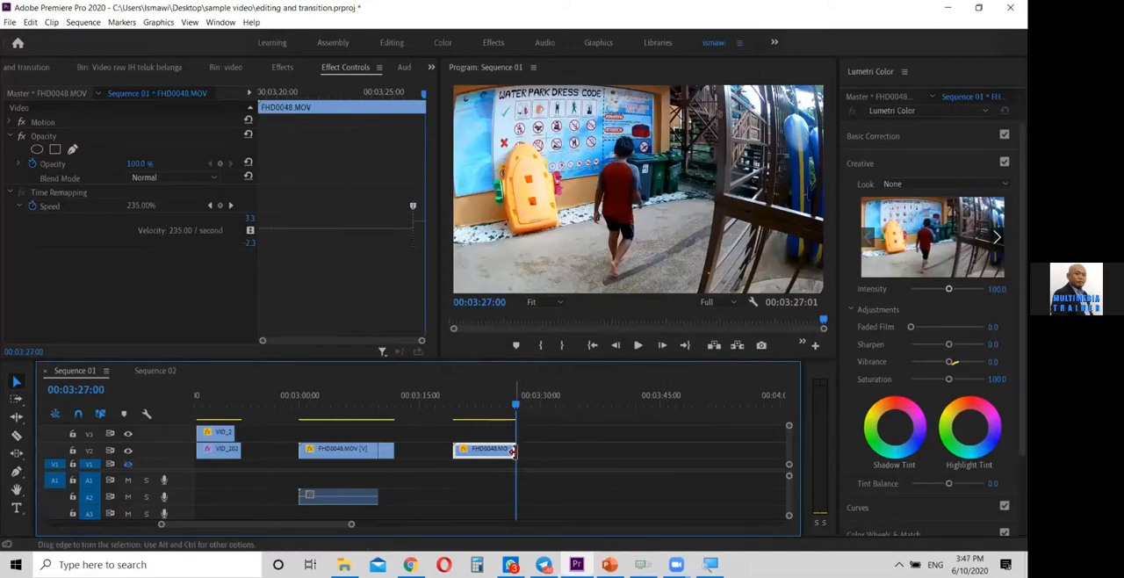
pyautogui.moveTo(593, 447); pyautogui.dragTo(690, 448)
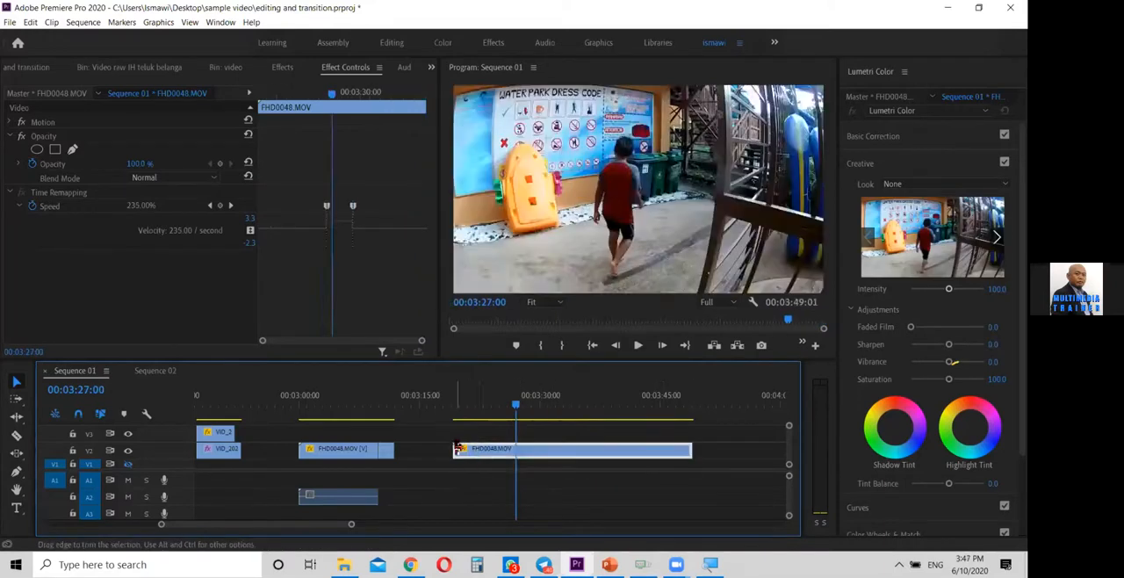
pyautogui.moveTo(472, 450); pyautogui.dragTo(436, 401)
# Play from the first FHD0048.MOV part through the reversed section to 00:03:14:00 to review the joins
pyautogui.moveTo(434, 401); pyautogui.dragTo(338, 419)
pyautogui.press('space')
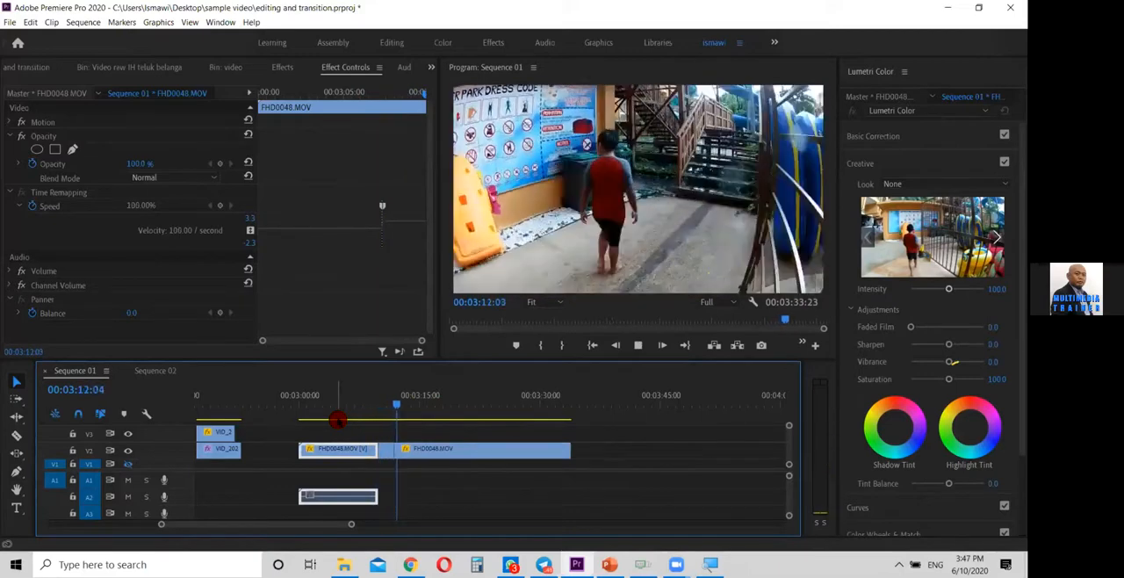
pyautogui.press('space')
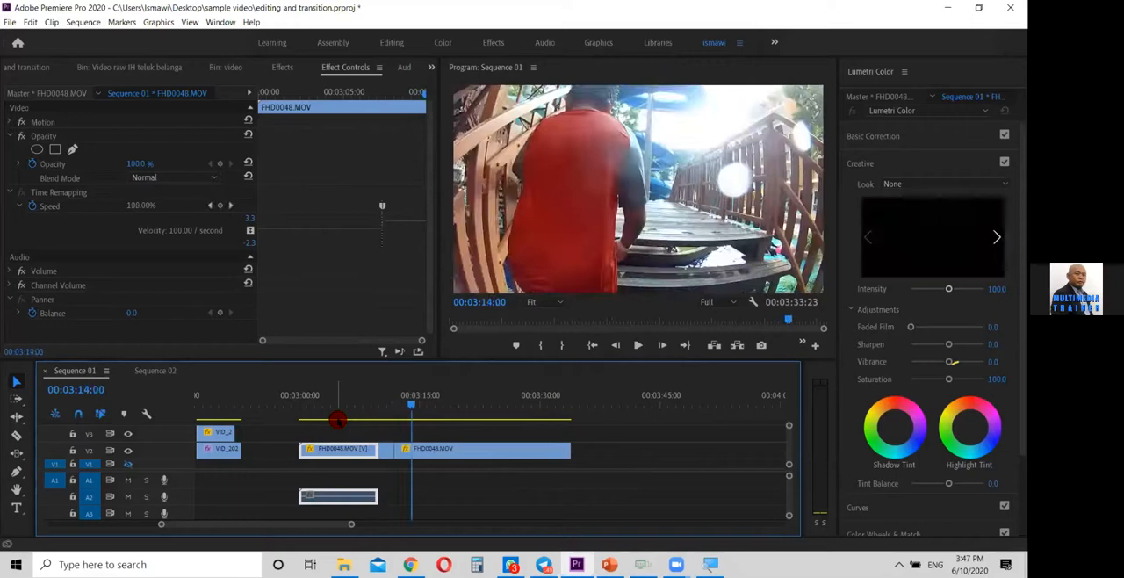
# Select the last FHD0048.MOV part, play on to 00:03:16:15 and add a Time Remapping Speed keyframe there
pyautogui.click(436, 449)
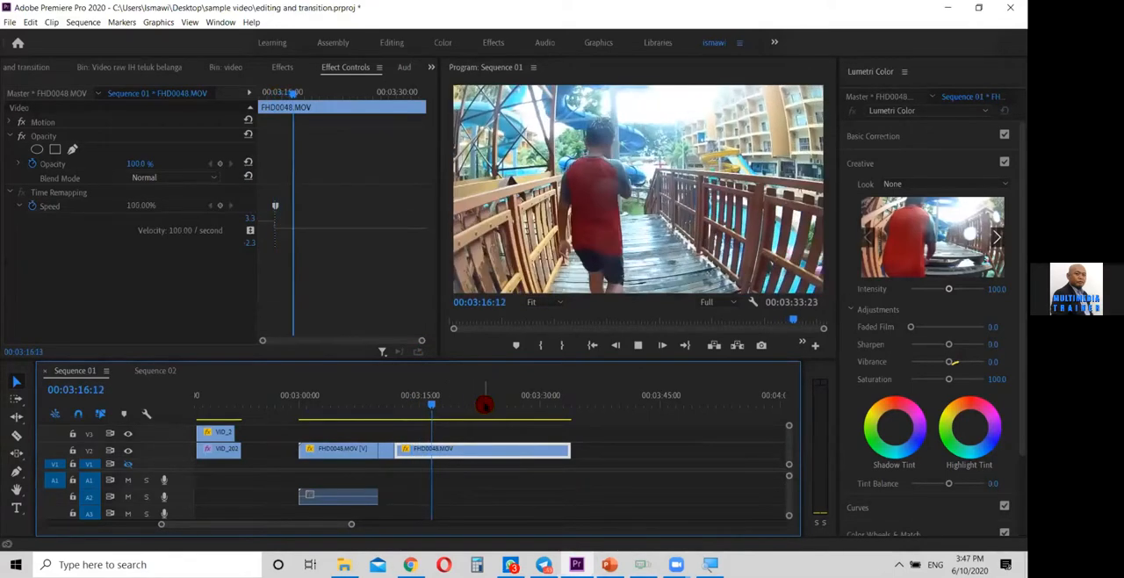
pyautogui.press('space')
pyautogui.click(223, 206)
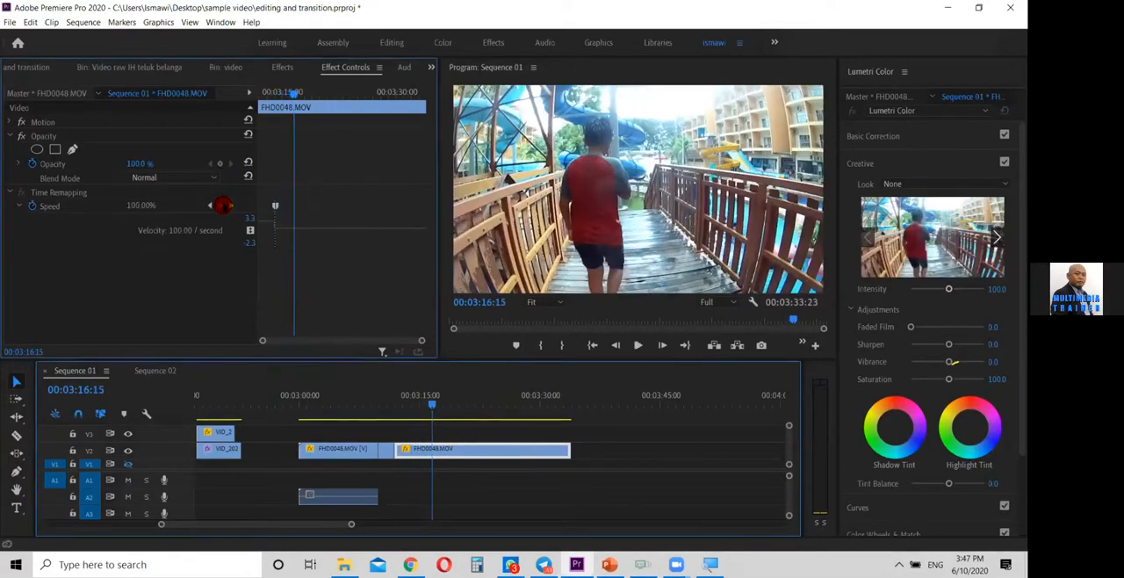
# Check frames up to 00:03:26:00 and extend the last FHD0048.MOV part's end to about 00:03:57
pyautogui.click(433, 404)
pyautogui.press('space')
pyautogui.moveTo(433, 403); pyautogui.dragTo(509, 405)
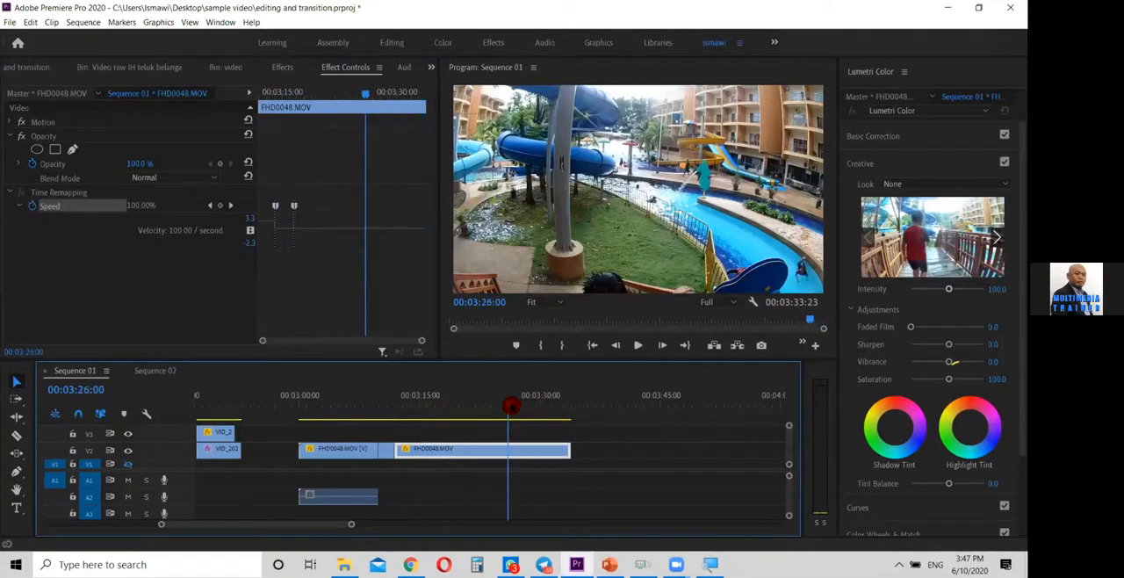
pyautogui.moveTo(631, 458); pyautogui.dragTo(755, 459)
# Add a Time Remapping Speed keyframe at 00:03:33:04 on the last FHD0048.MOV part and speed up the section before it
pyautogui.press('space')
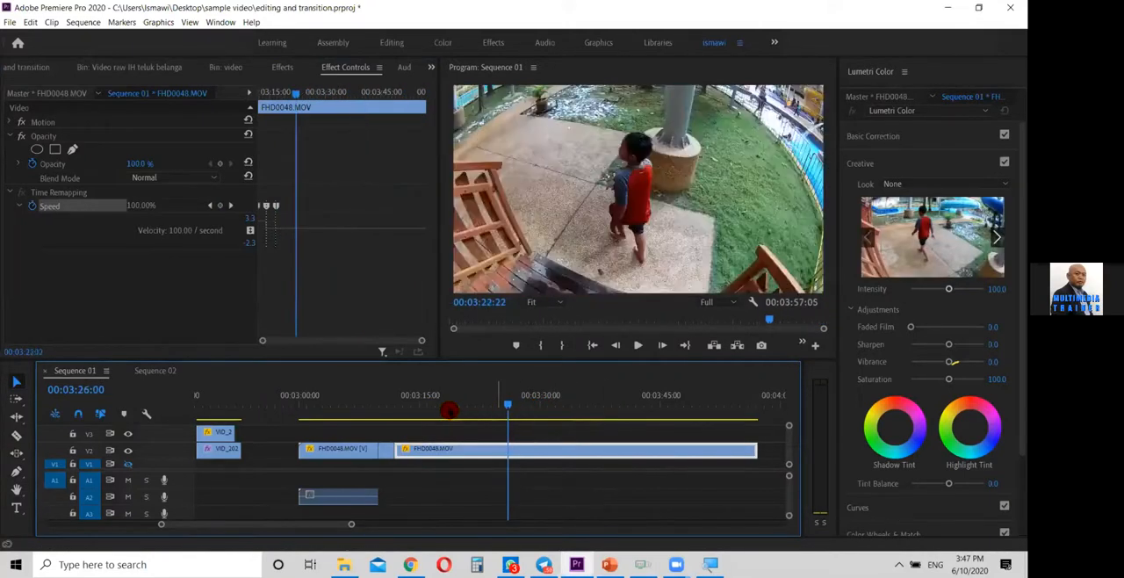
pyautogui.click(439, 405)
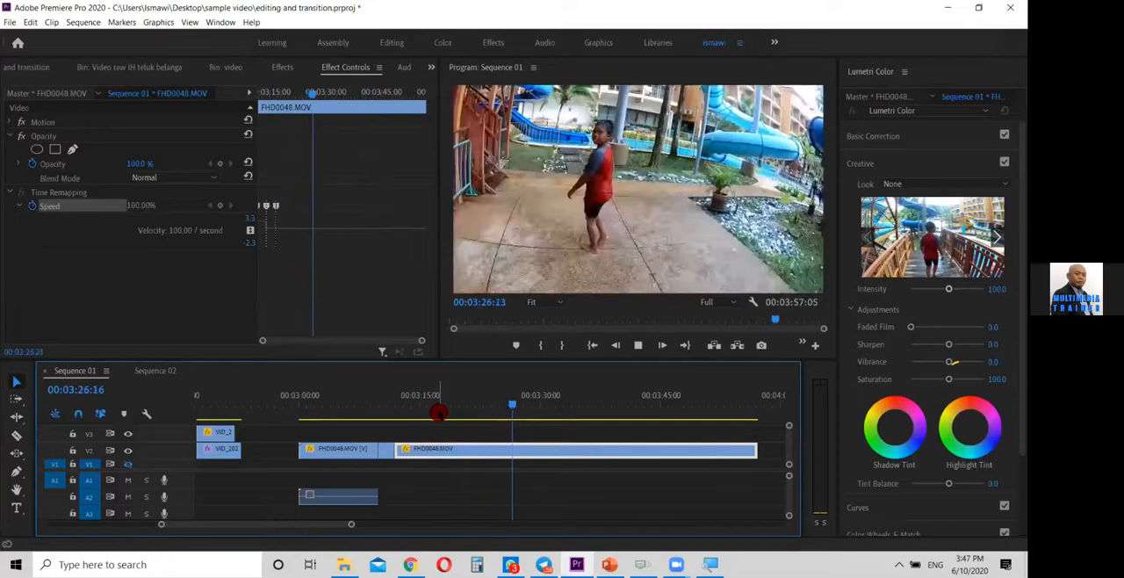
pyautogui.press('space')
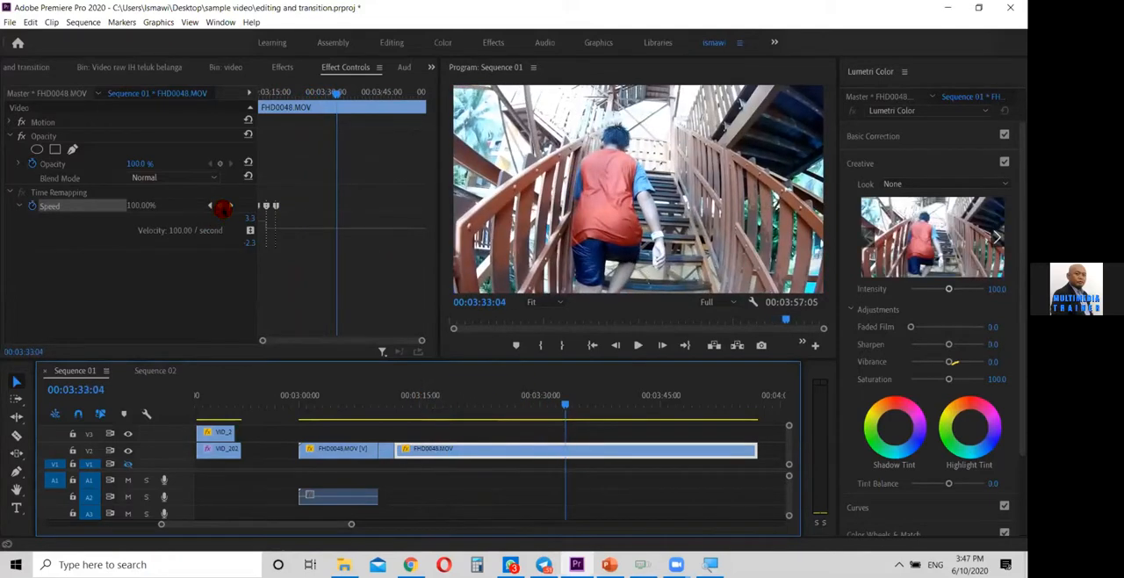
pyautogui.click(221, 206)
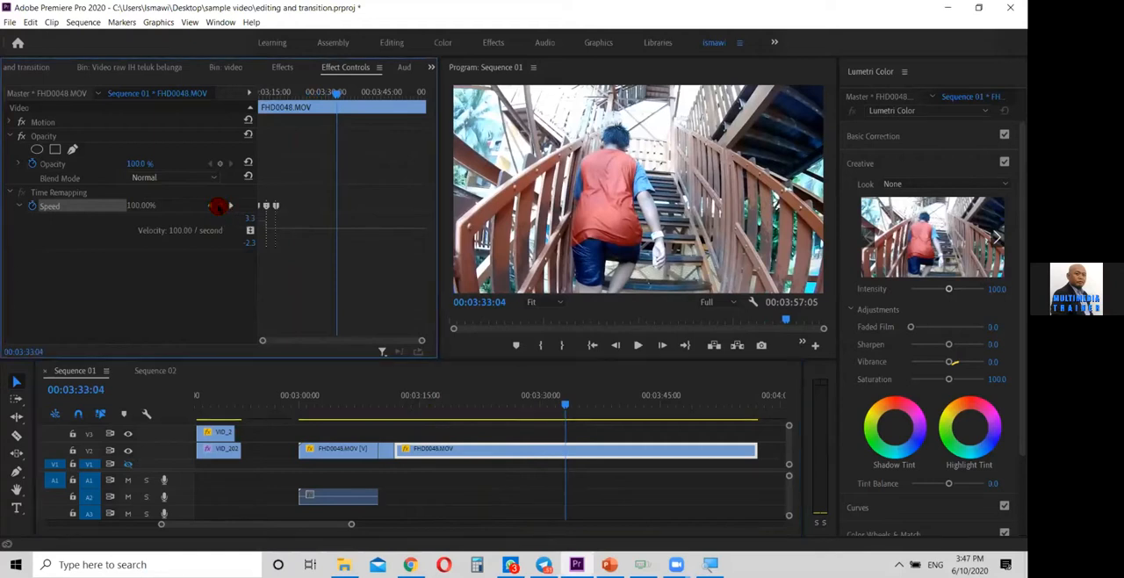
pyautogui.click(218, 206)
pyautogui.click(308, 230)
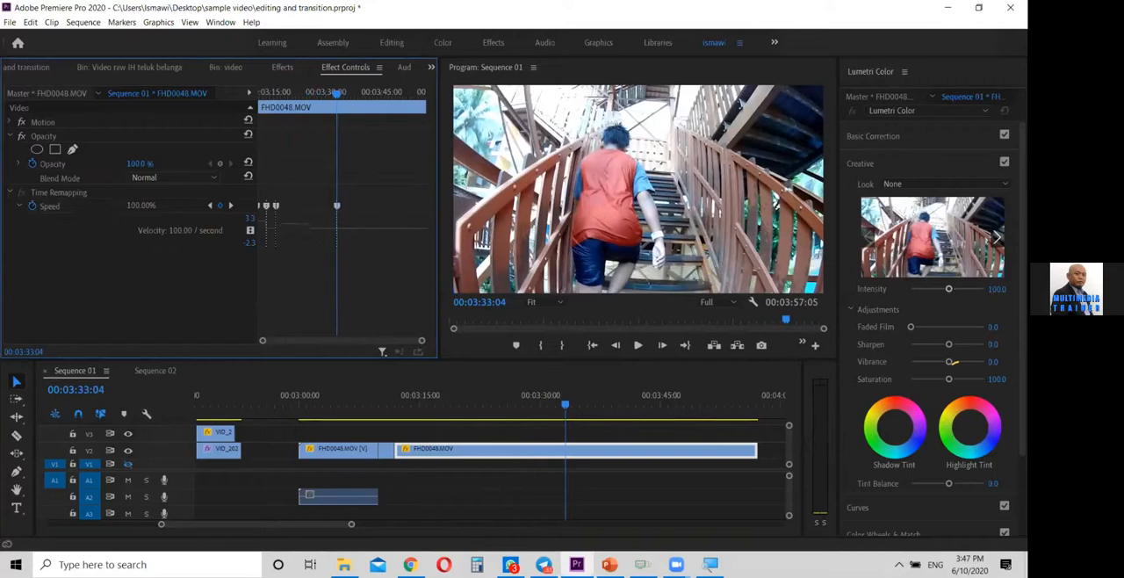
pyautogui.moveTo(308, 105); pyautogui.dragTo(308, 105)
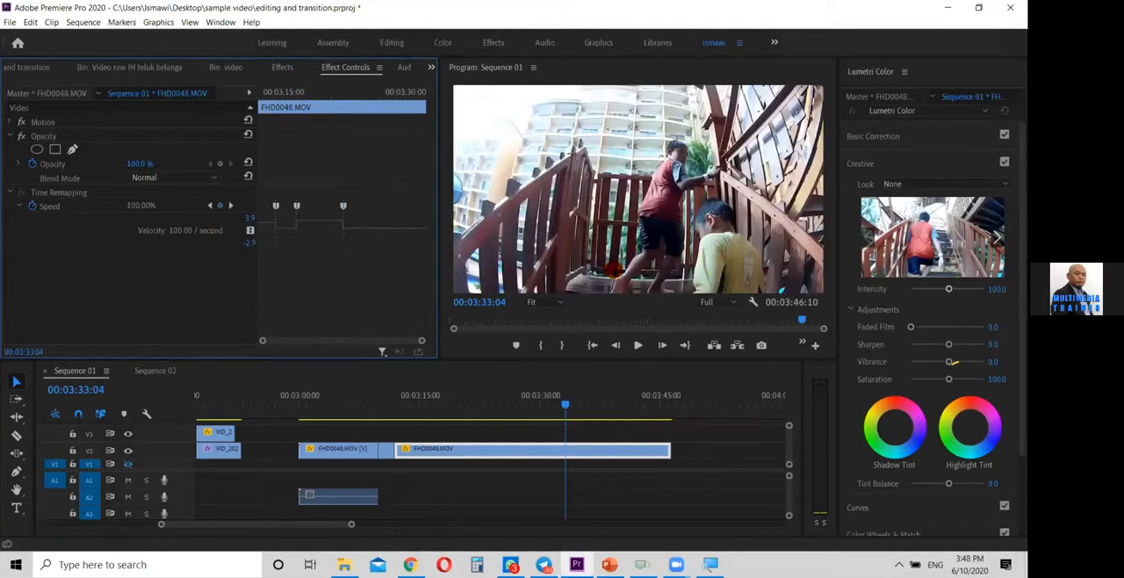
# Play from about 00:03:06:22 to 00:03:26:15 to review the sped-up, reversed and forward FHD0048.MOV parts together
pyautogui.moveTo(523, 412); pyautogui.dragTo(350, 409)
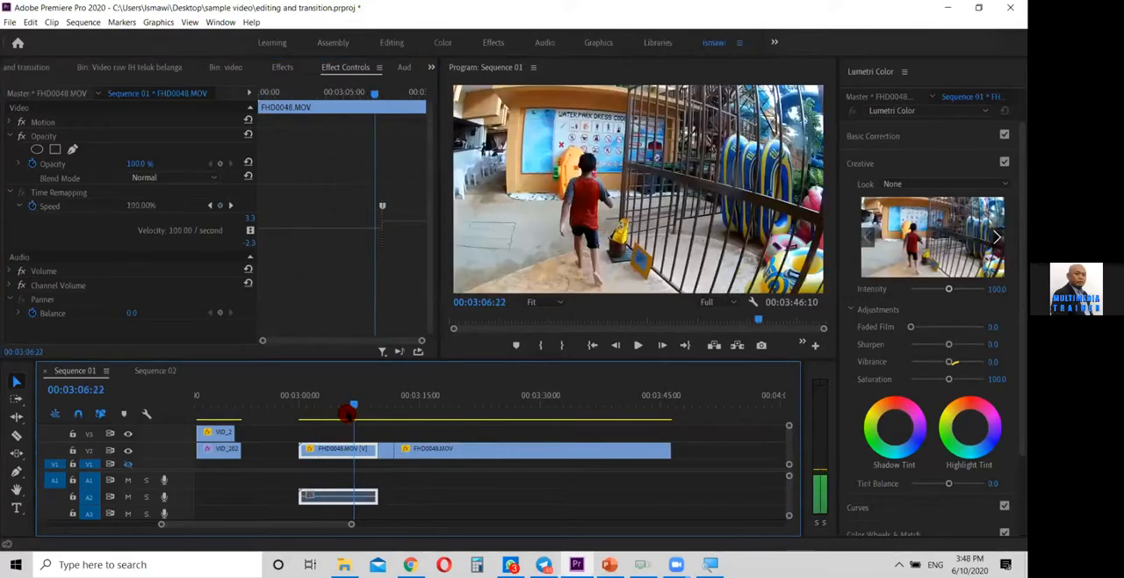
pyautogui.press('space')
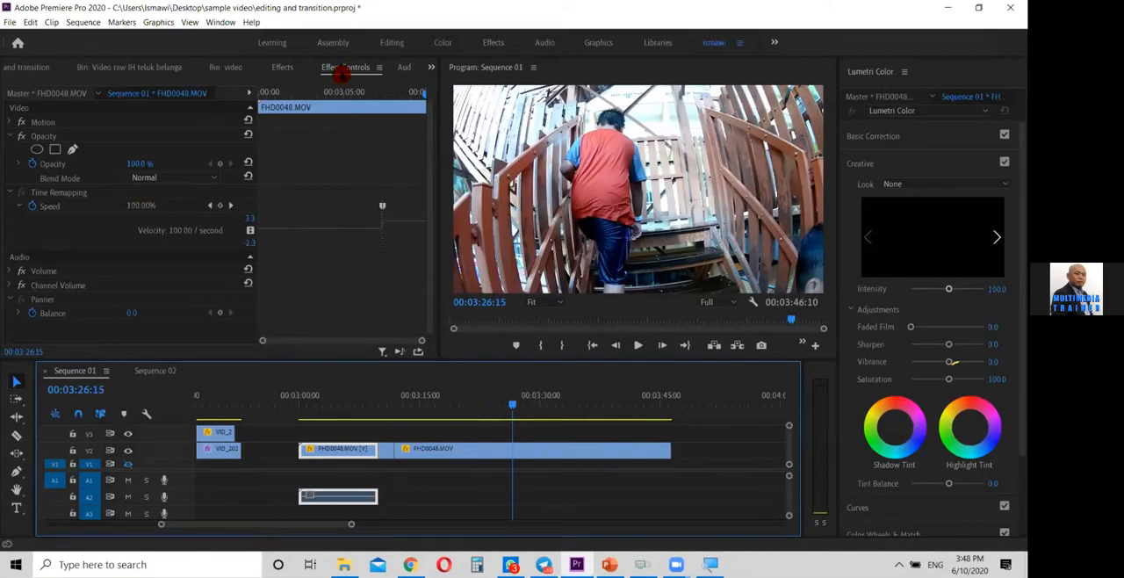
pyautogui.press('ctrl')
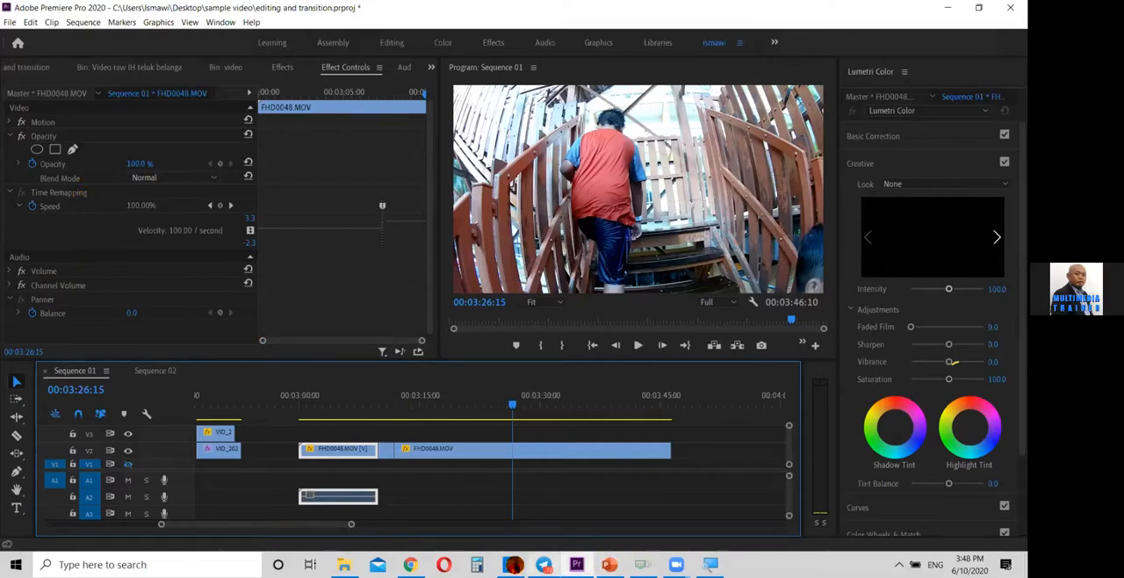
# Switch to PowerPoint to show the Transition slide, and return to Premiere Pro
pyautogui.moveTo(610, 563)
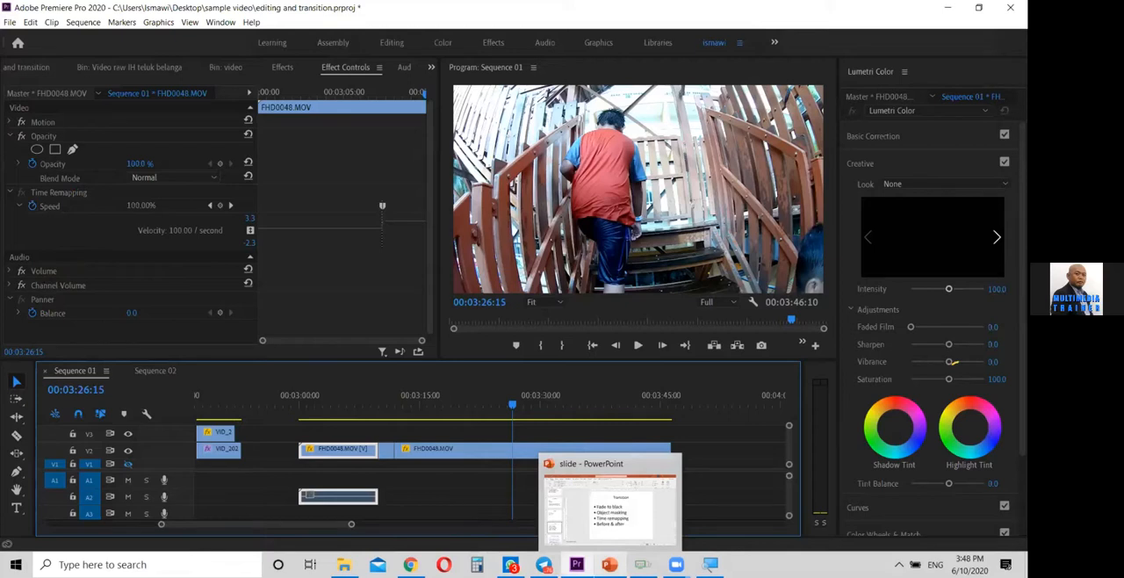
pyautogui.click(610, 563)
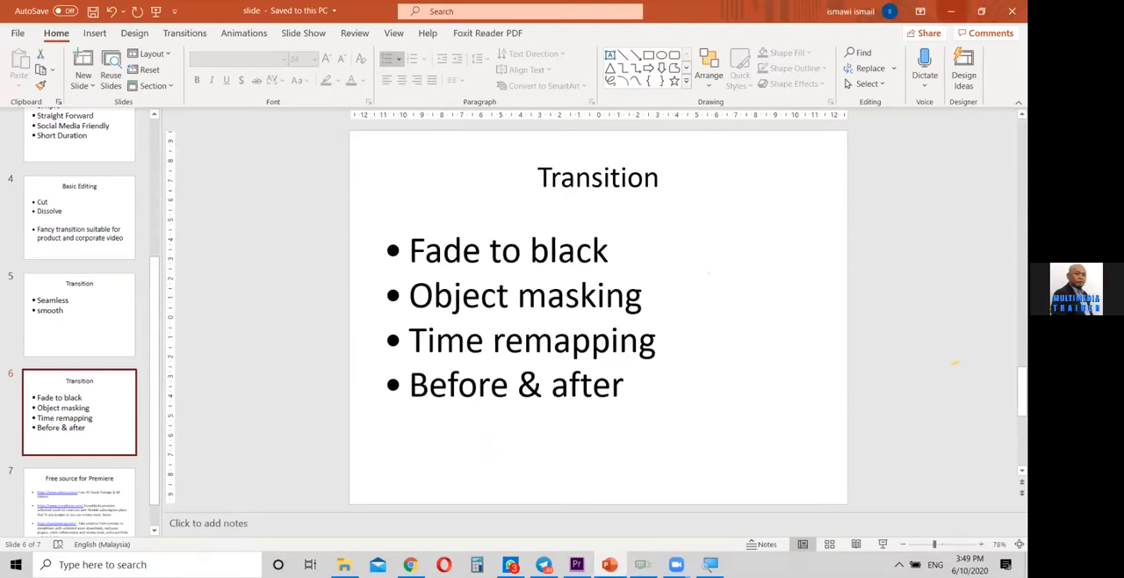
pyautogui.click(951, 10)
# Move the playhead to 00:01:06:13, at the start of the first dissolve example on V2, and maximize the Program monitor
pyautogui.moveTo(282, 526); pyautogui.dragTo(200, 521)
pyautogui.click(351, 397)
pyautogui.moveTo(284, 410); pyautogui.dragTo(391, 418)
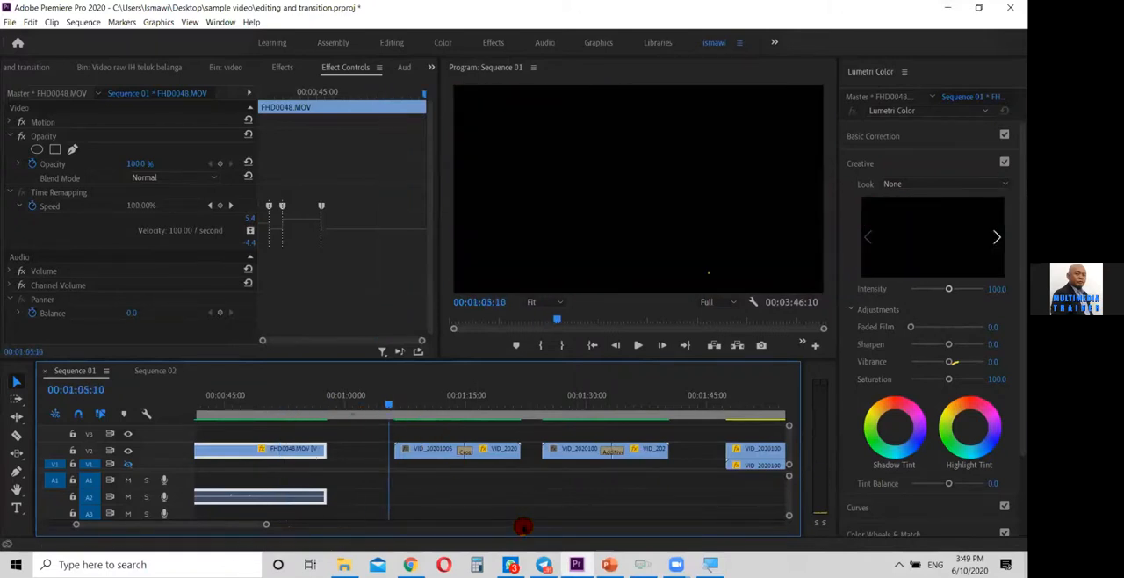
pyautogui.moveTo(250, 525); pyautogui.dragTo(254, 525)
pyautogui.press('space')
pyautogui.press('space')
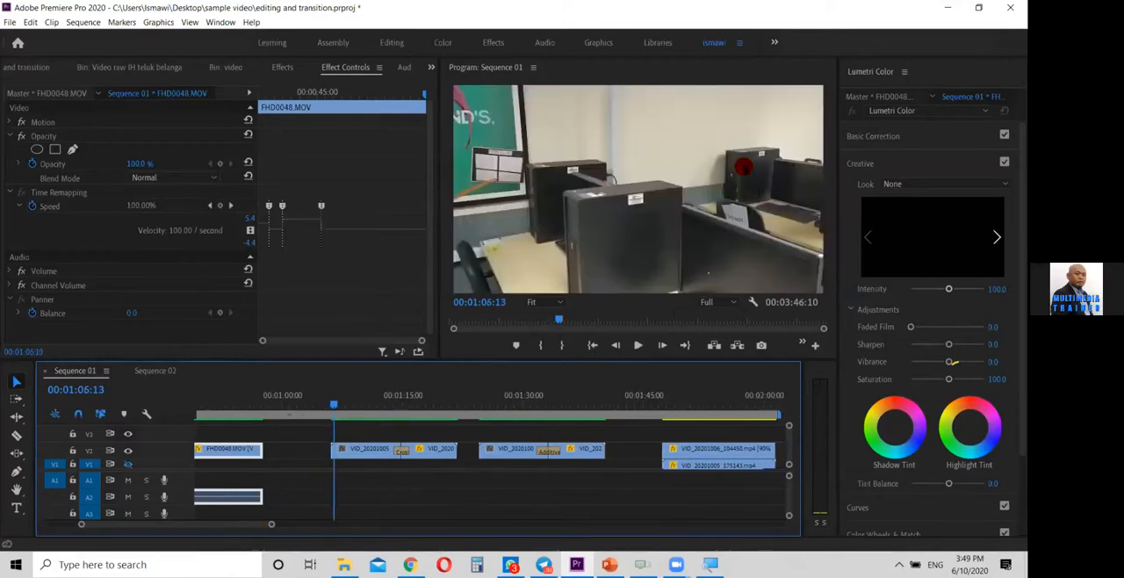
pyautogui.click(729, 153)
pyautogui.press('`')
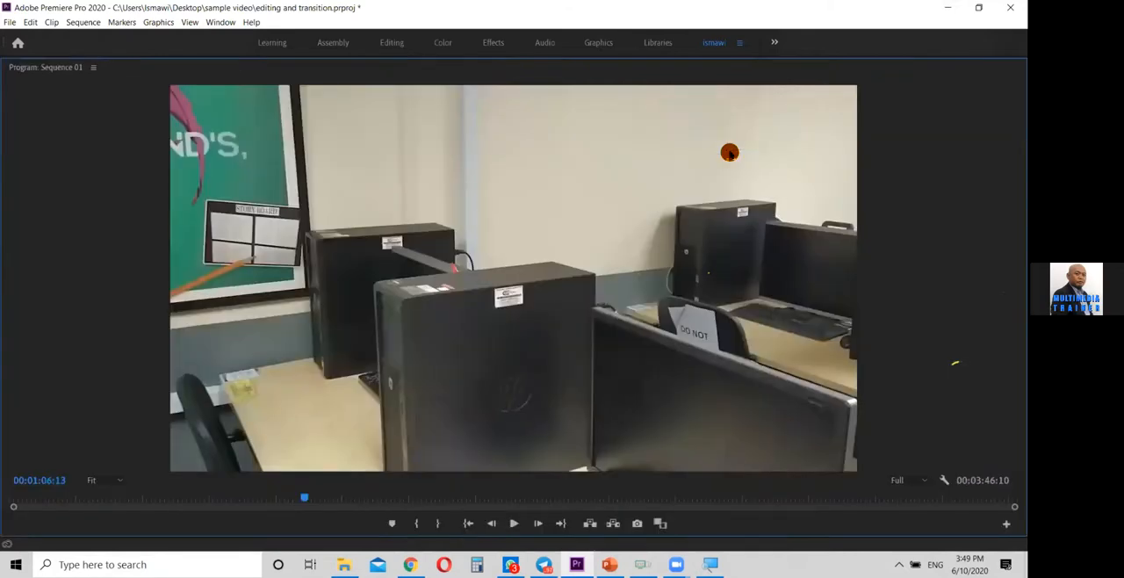
# Play the dissolve example from 00:01:06:13 to its end, and run playback backwards from the black gap to review the transition
pyautogui.press('space')
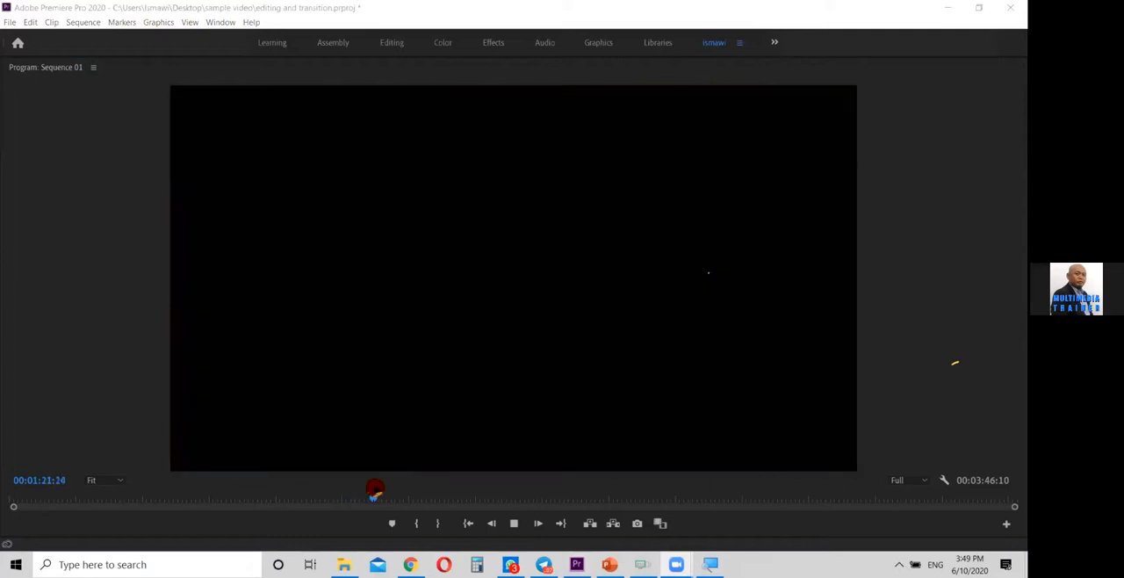
pyautogui.click(376, 491)
pyautogui.click(514, 523)
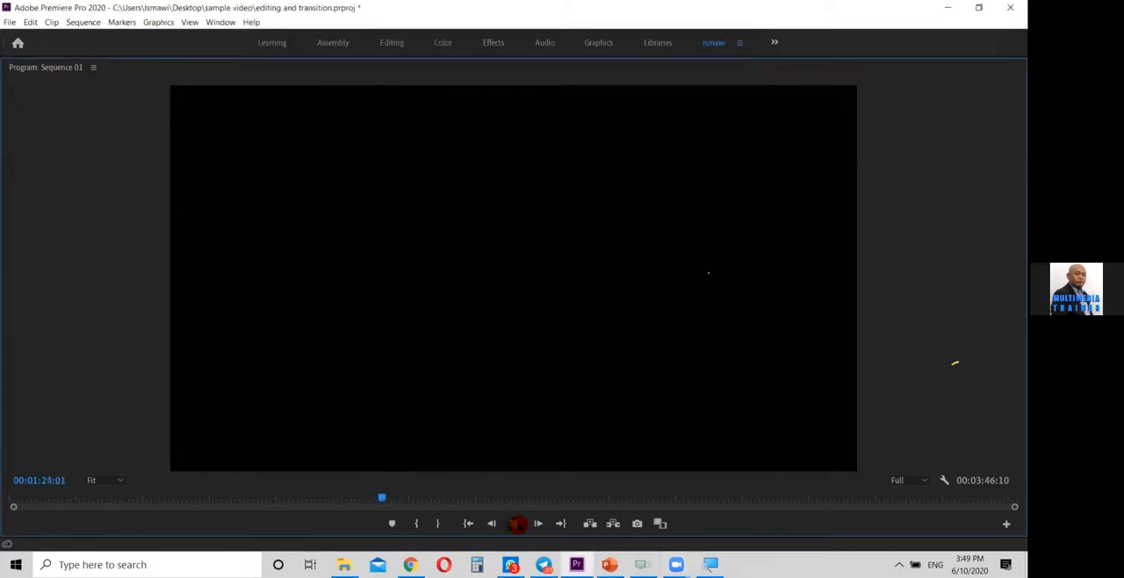
pyautogui.press('Left')
pyautogui.press('Left')
pyautogui.press('Left')
pyautogui.press('Left')
pyautogui.press('Left')
pyautogui.press('Left')
pyautogui.press('Left')
pyautogui.press('Left')
pyautogui.press('Left')
pyautogui.press('Left')
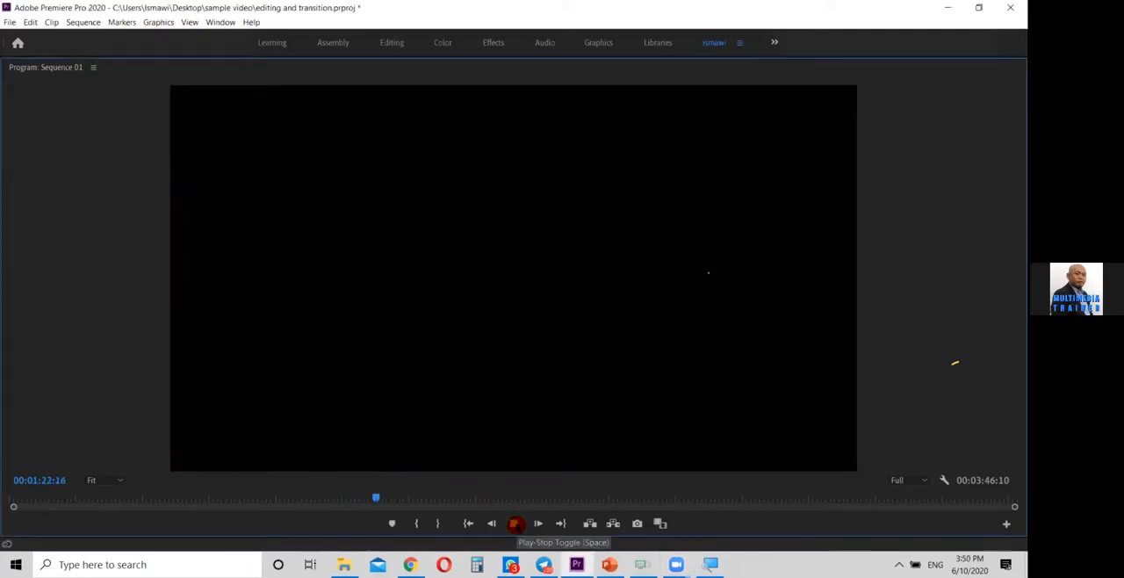
pyautogui.press('j')
pyautogui.press('j')
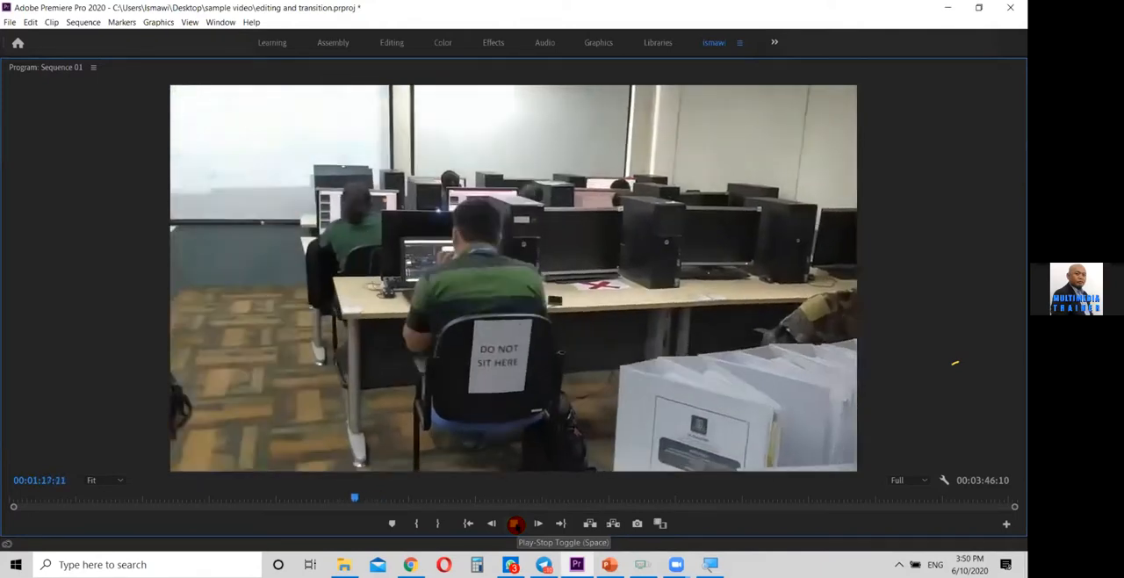
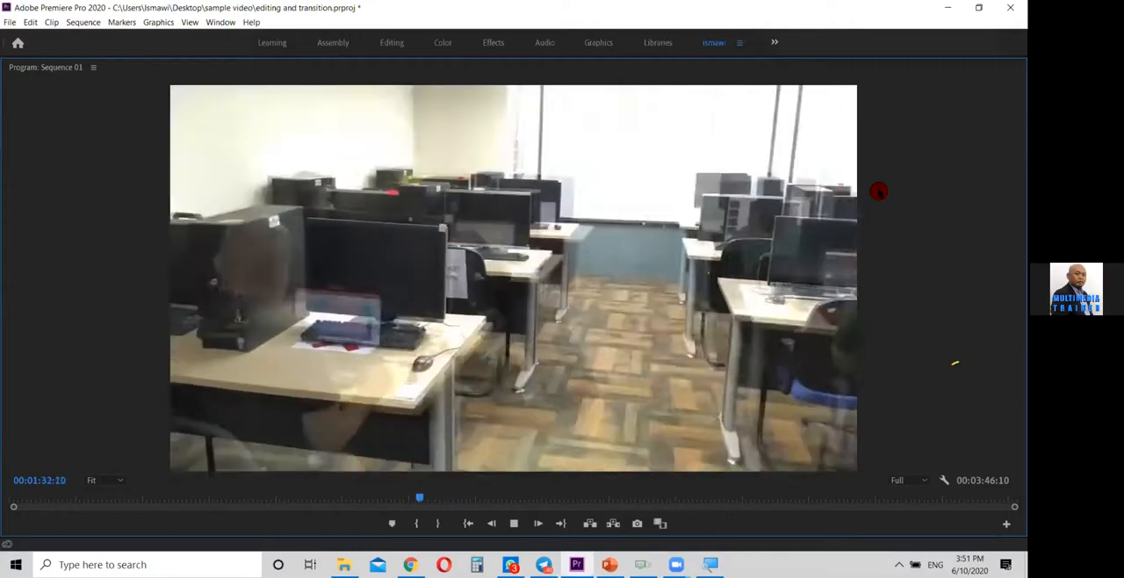
# Play the second dissolve example on V2 backwards and forwards around 00:01:32, pausing at 00:01:35:21
pyautogui.press('k')
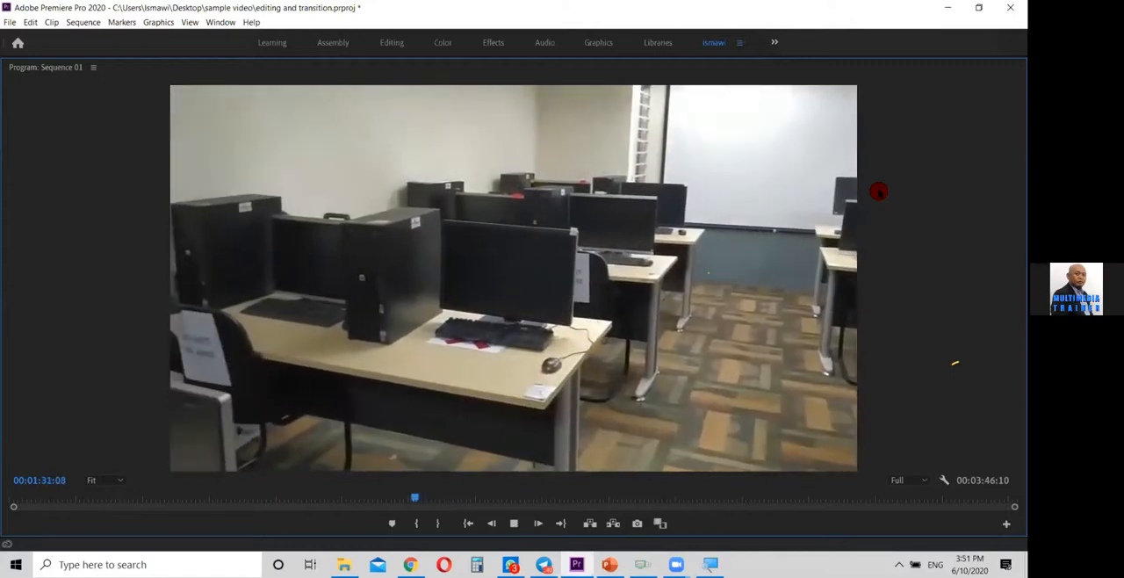
pyautogui.press('k')
pyautogui.press('l')
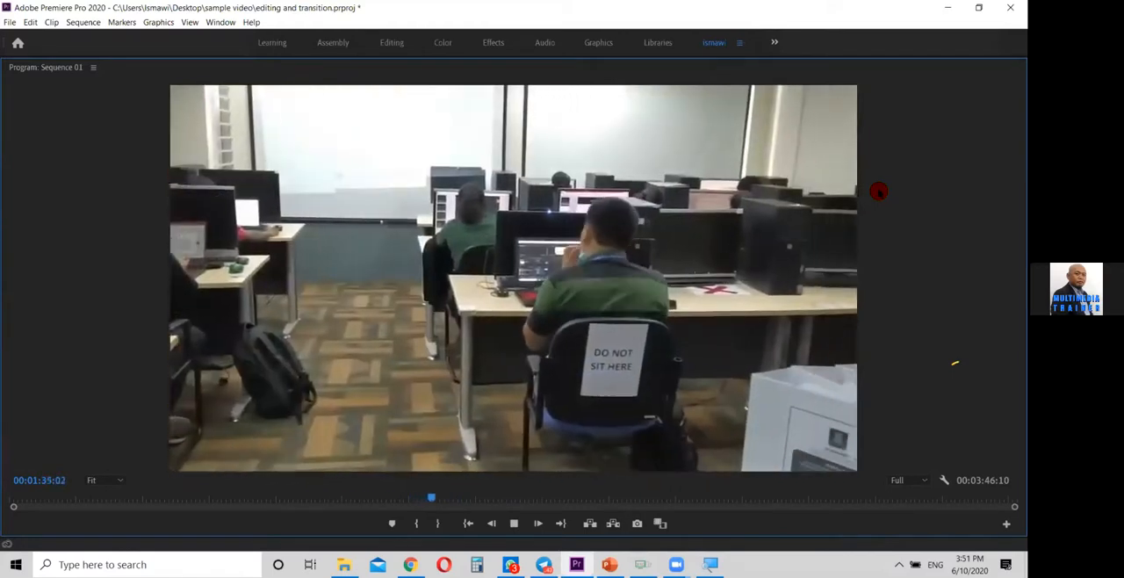
pyautogui.press('k')
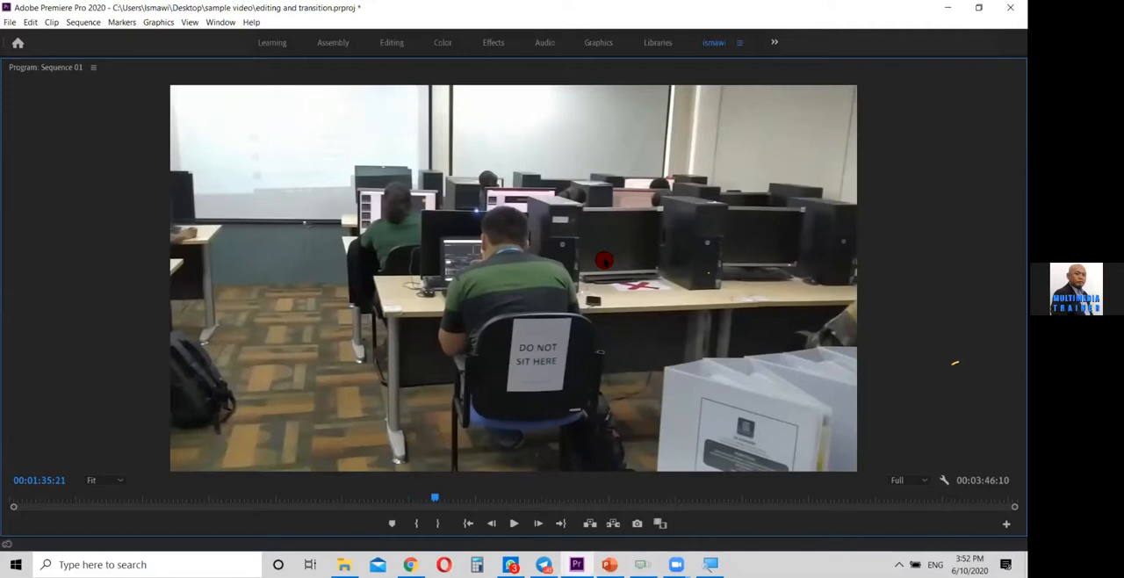
# Play on to the stacked-clip mask example, move the playhead to 00:01:47:04 at its start, and maximize the Program monitor
pyautogui.press('space')
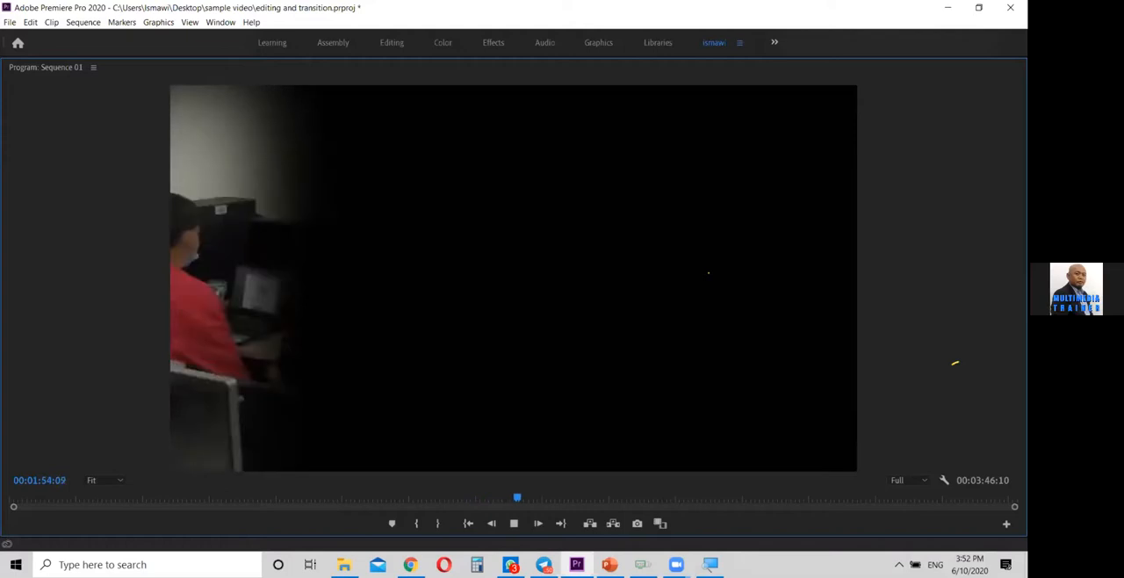
pyautogui.click(515, 499)
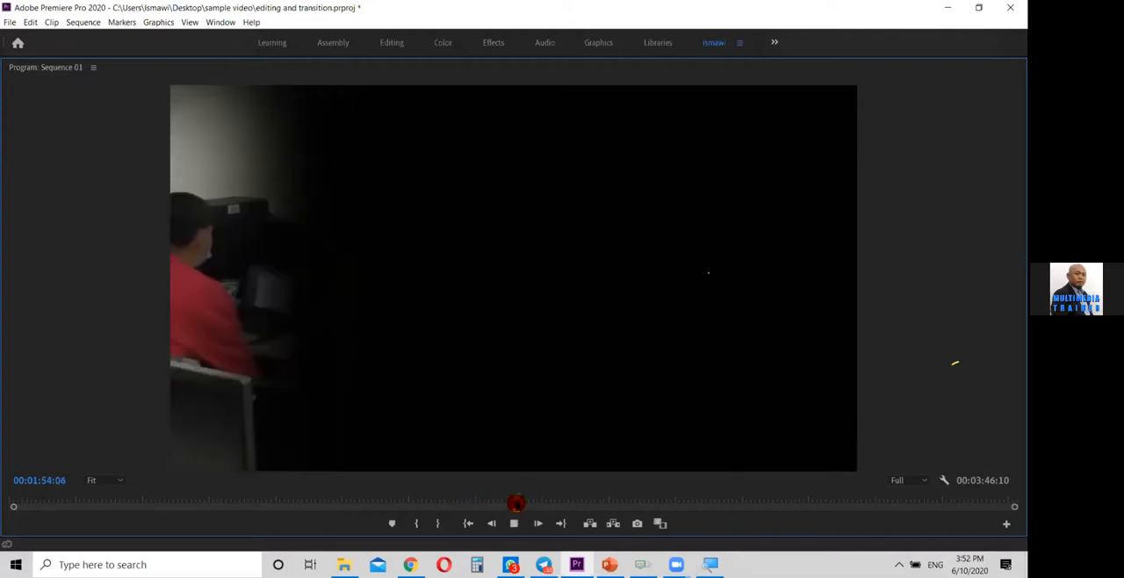
pyautogui.press('`')
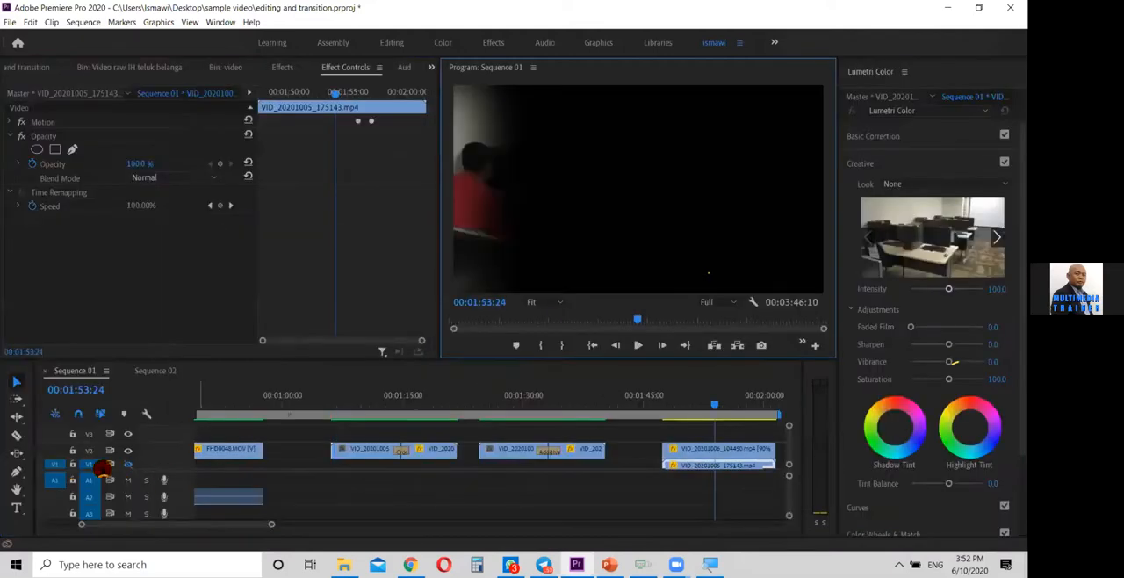
pyautogui.moveTo(689, 402); pyautogui.dragTo(660, 402)
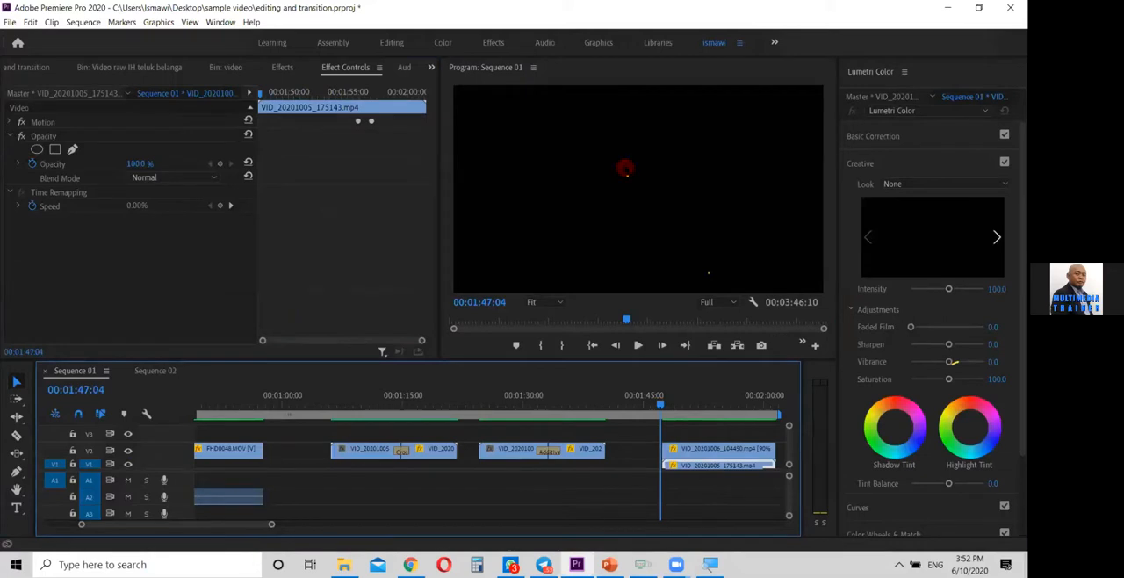
pyautogui.press('`')
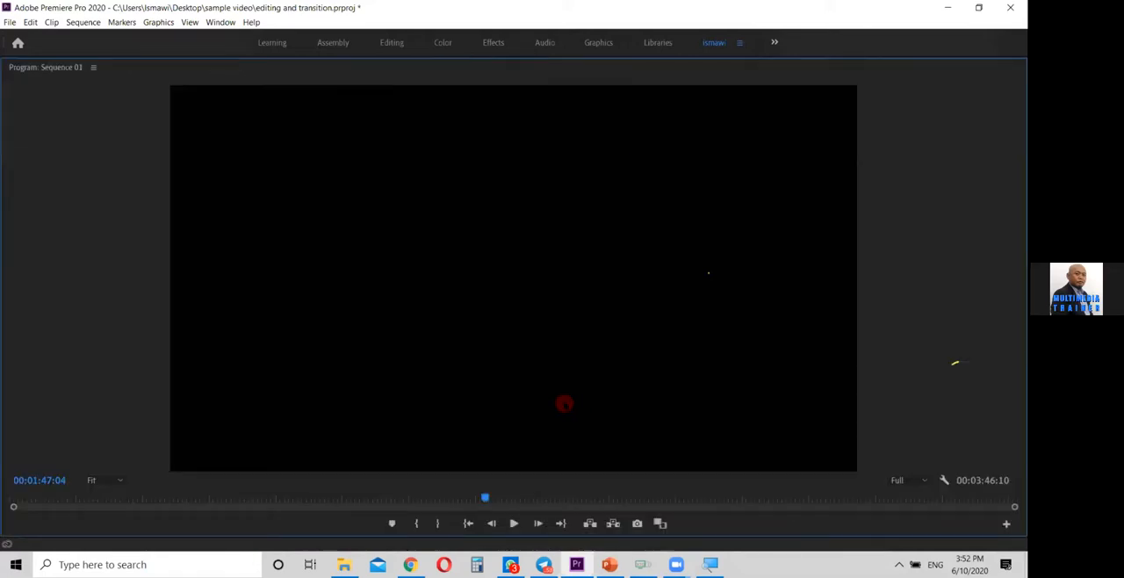
# Play the mask transition example from 00:01:47:04 to about 00:02:00, replaying it backwards and forwards to review the reveal
pyautogui.press('space')
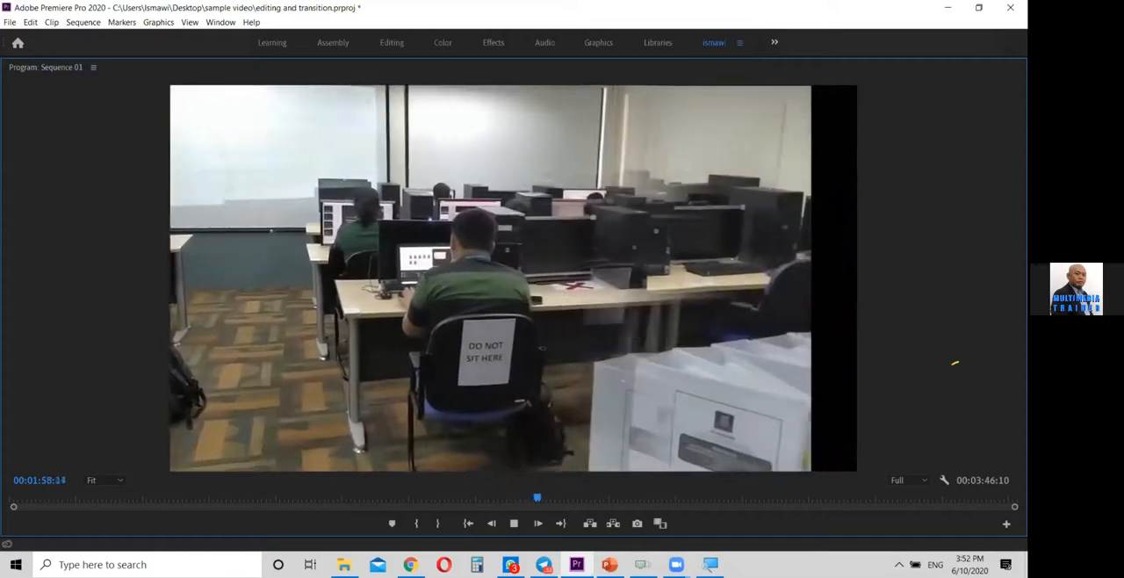
pyautogui.press('space')
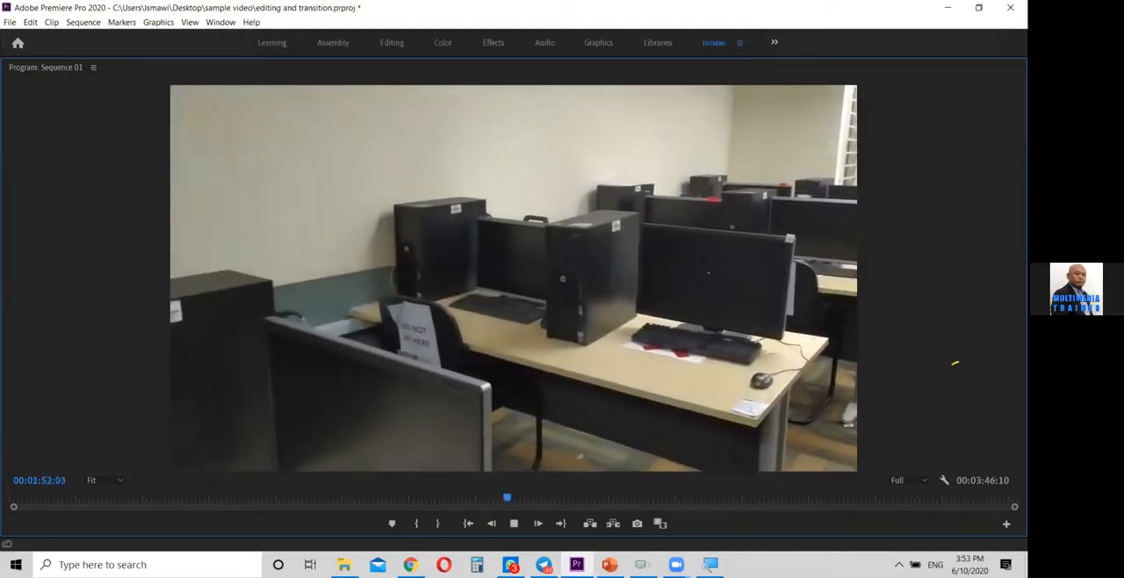
pyautogui.press('l')
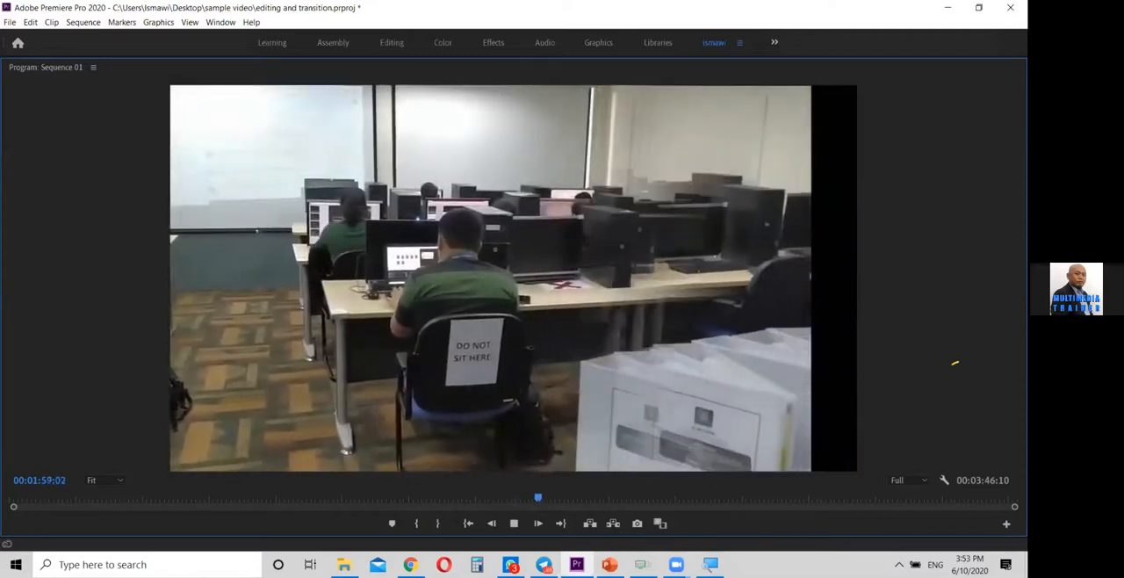
pyautogui.press('space')
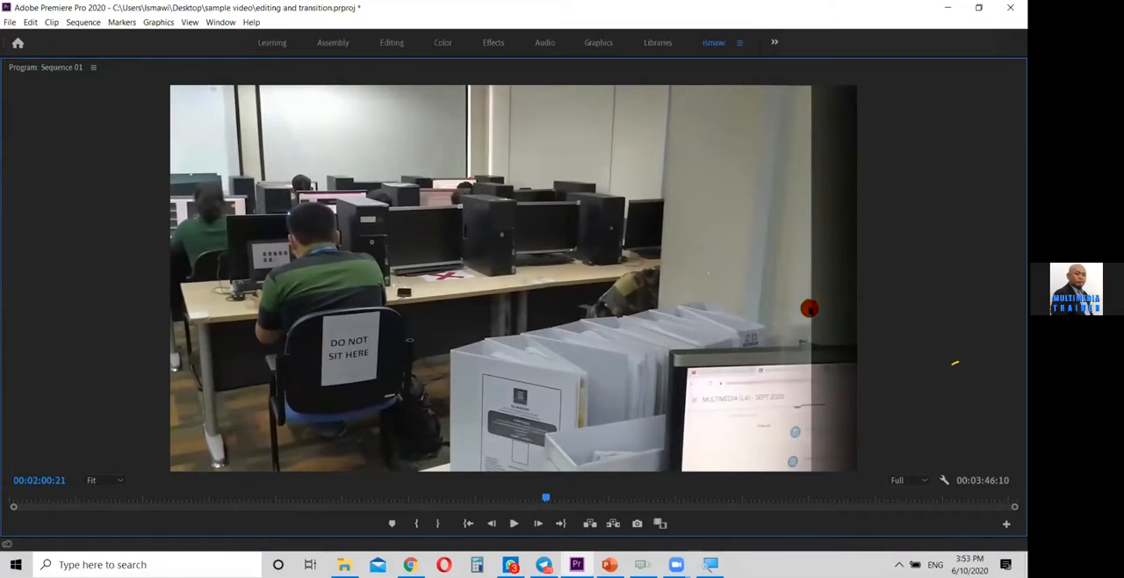
pyautogui.press('space')
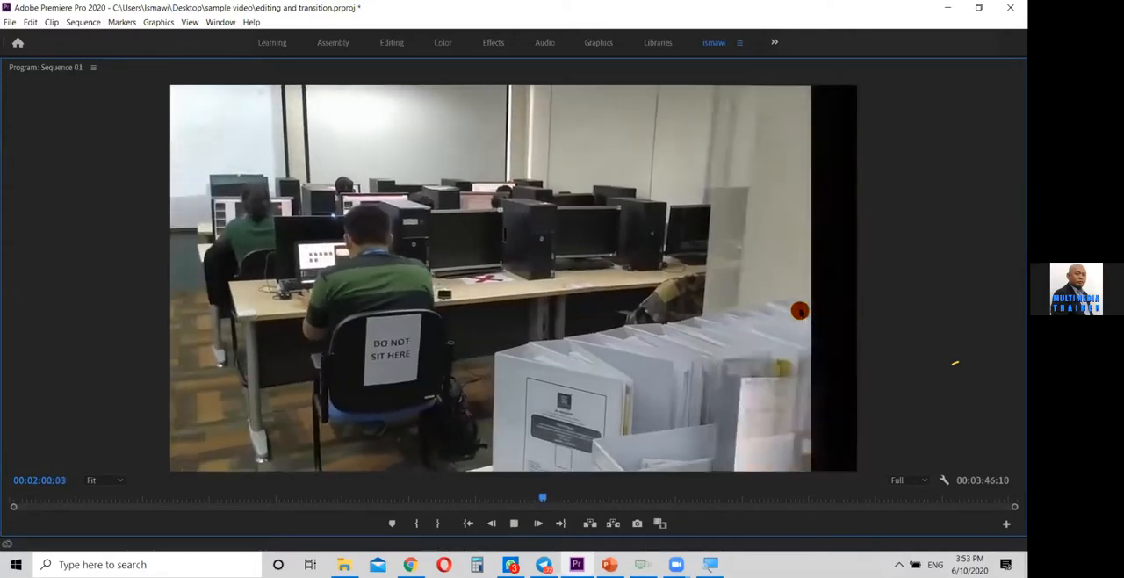
pyautogui.press('space')
# Restore the full panel layout and open the project's video bin
pyautogui.press('`')
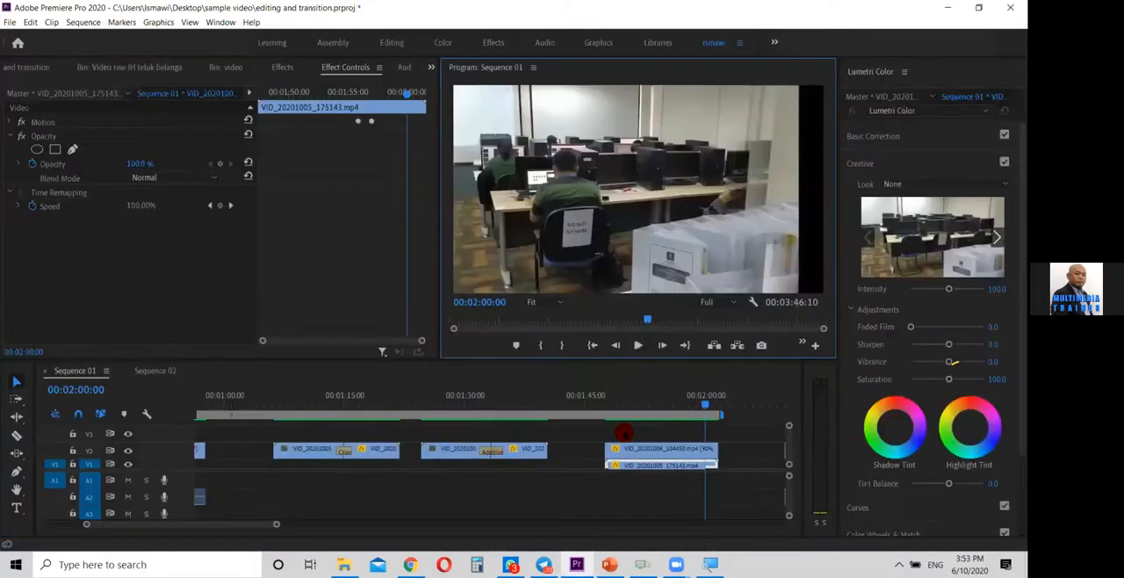
pyautogui.moveTo(650, 402); pyautogui.dragTo(375, 432)
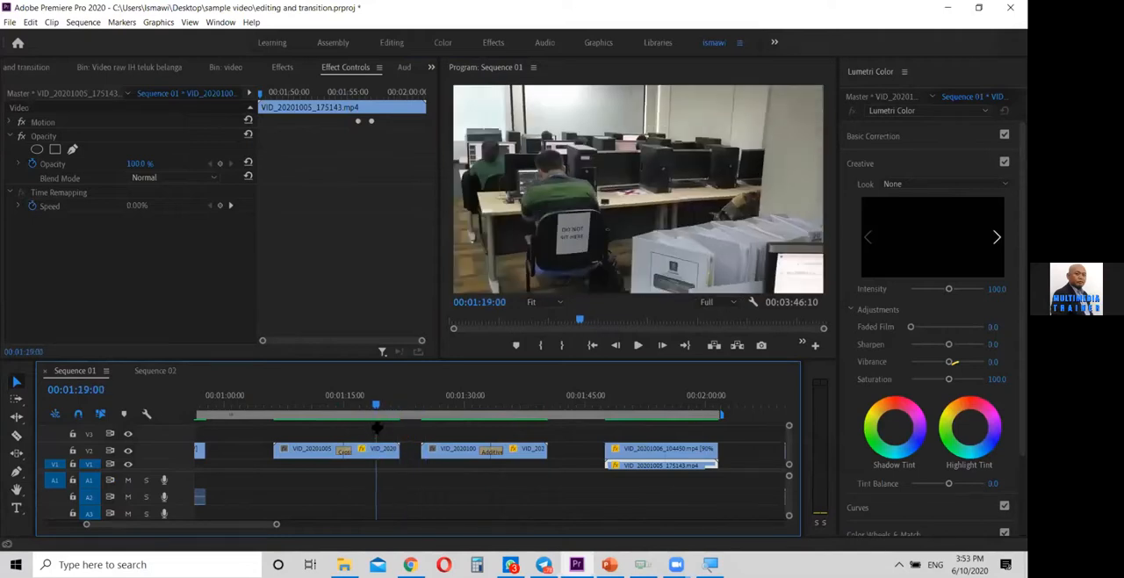
pyautogui.moveTo(250, 525); pyautogui.dragTo(359, 519)
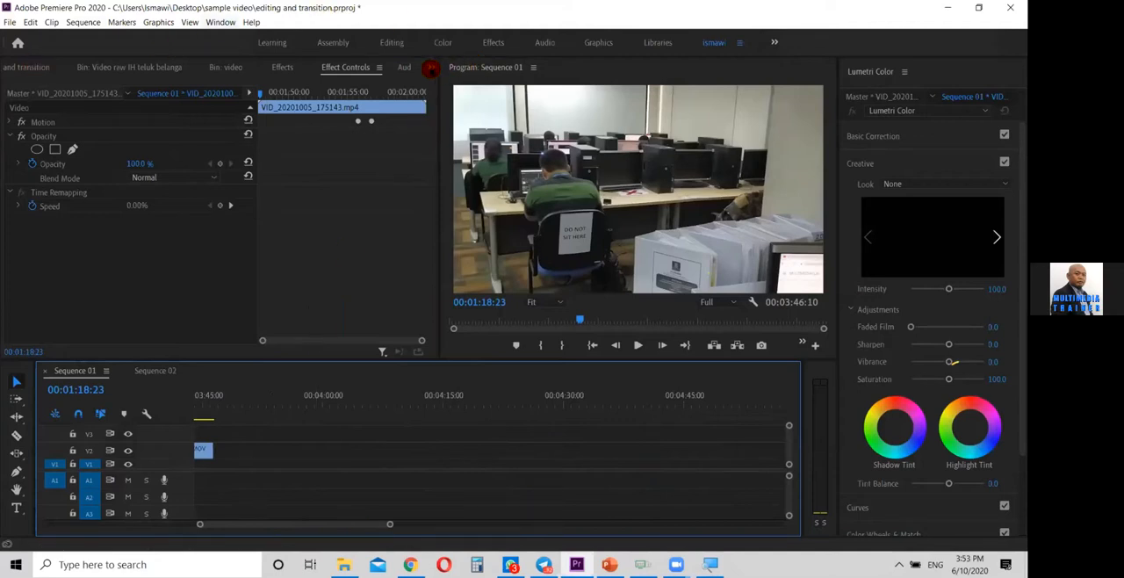
pyautogui.click(431, 67)
pyautogui.click(462, 84)
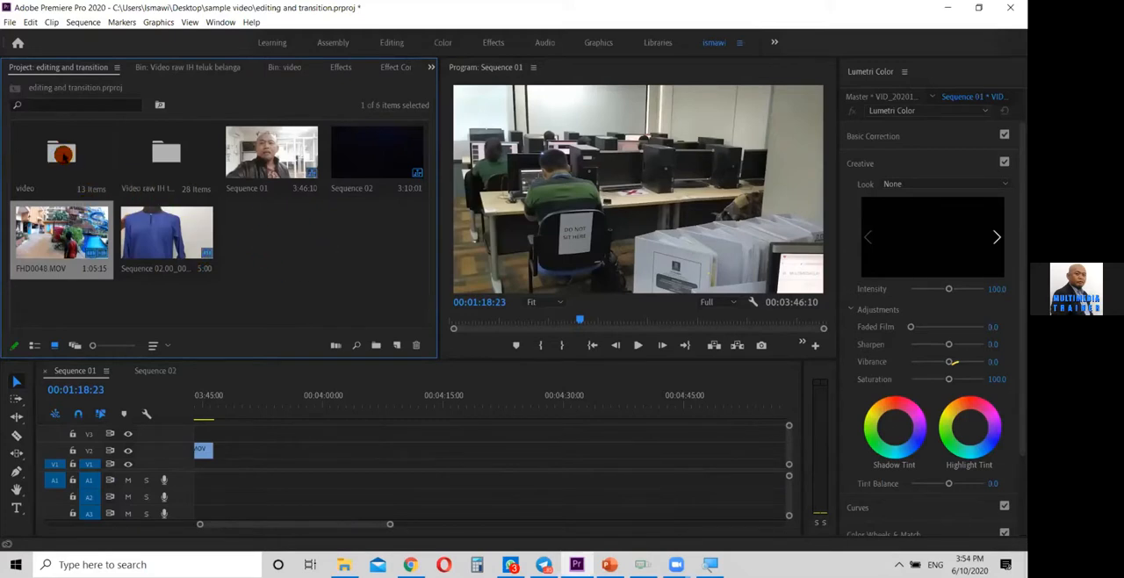
pyautogui.doubleClick(61, 154)
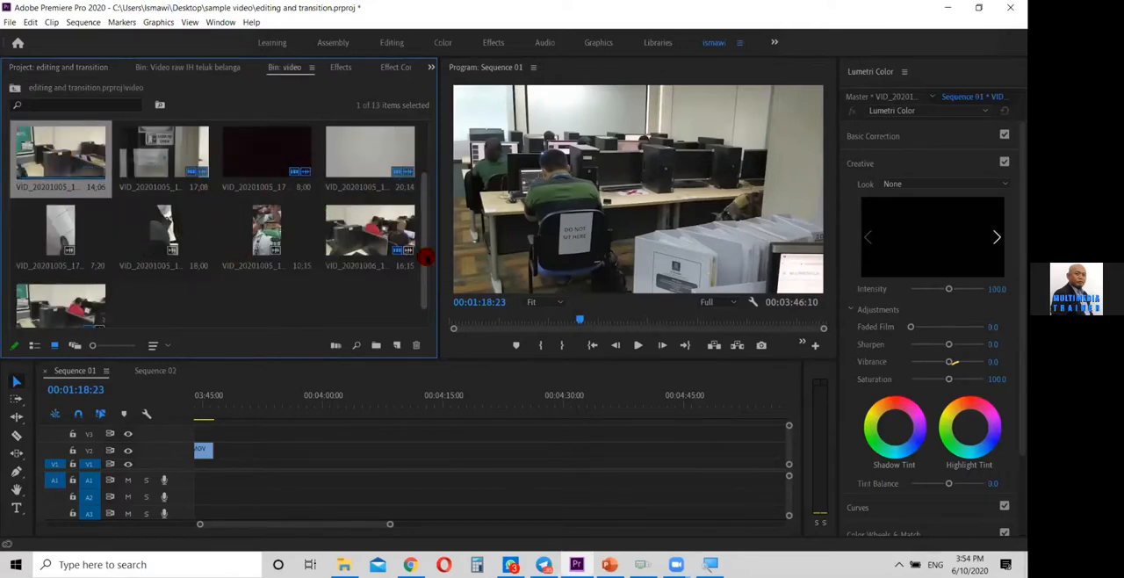
pyautogui.scroll(1, 435, 245)
pyautogui.scroll(-1, 434, 245)
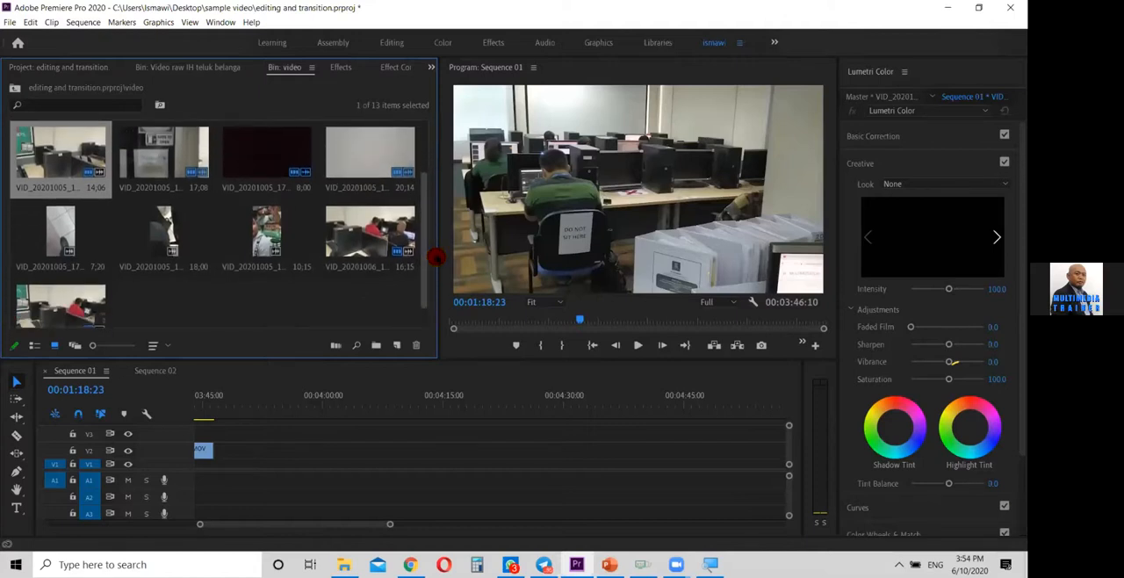
pyautogui.scroll(4, 434, 228)
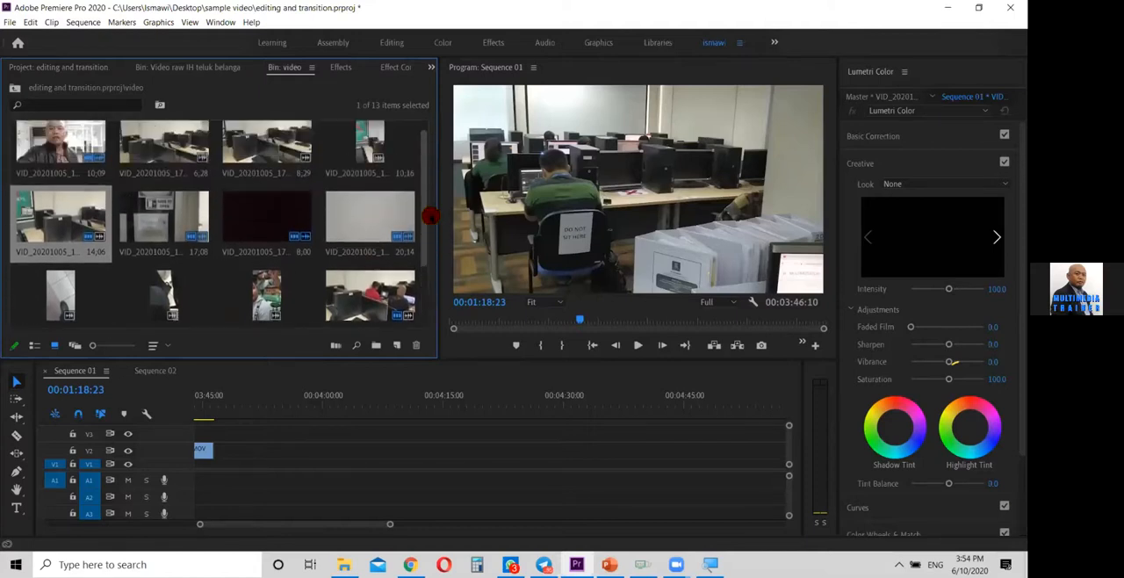
pyautogui.click(161, 146)
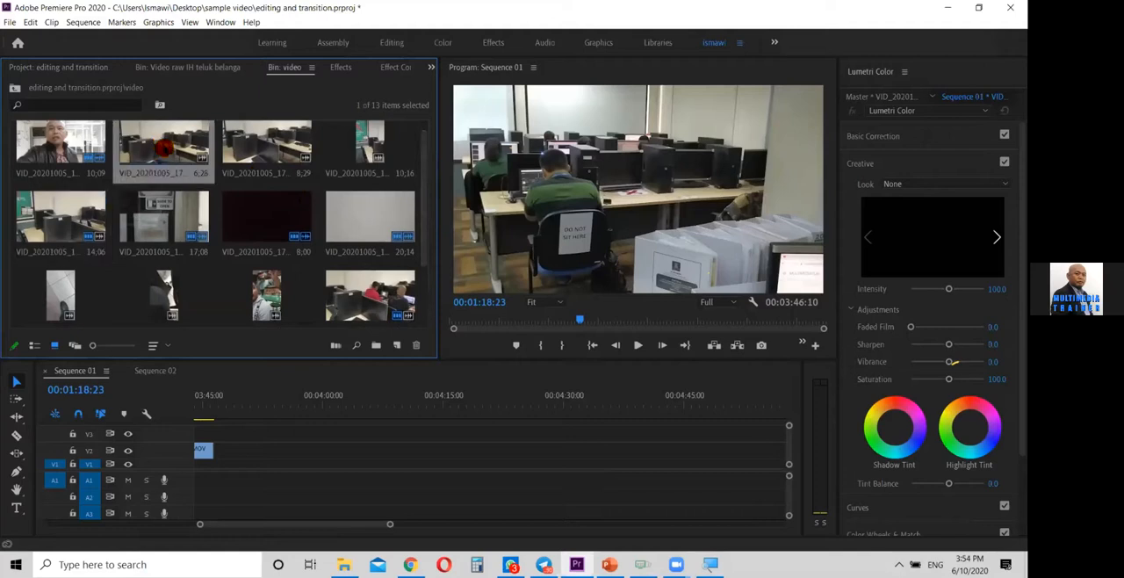
pyautogui.moveTo(347, 453)
pyautogui.mouseDown()
pyautogui.moveTo(351, 471)
pyautogui.moveTo(337, 455)
pyautogui.mouseUp()
pyautogui.click(325, 401)
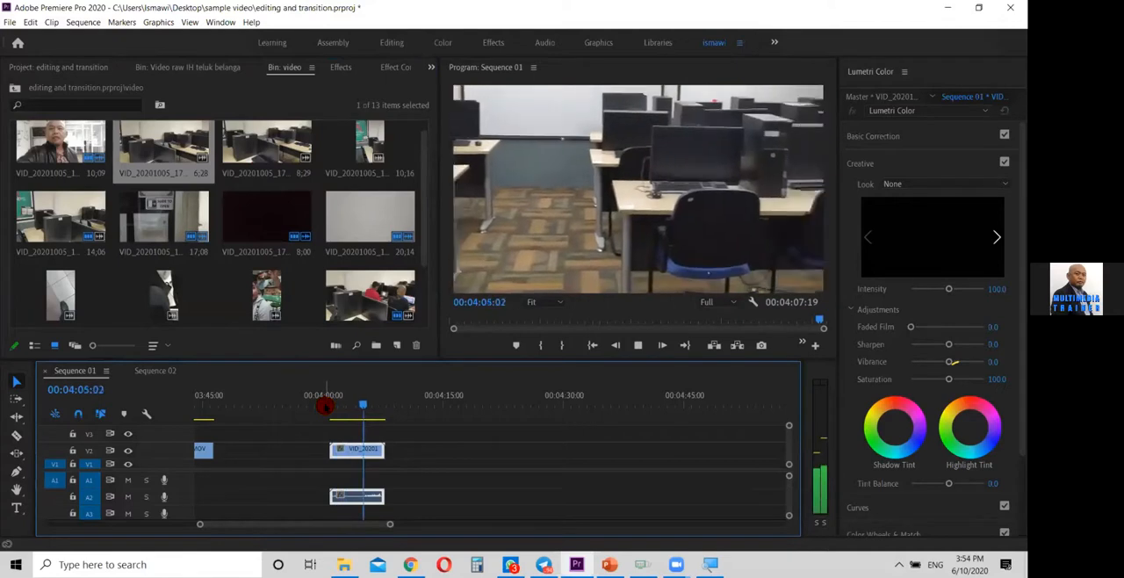
pyautogui.press('space')
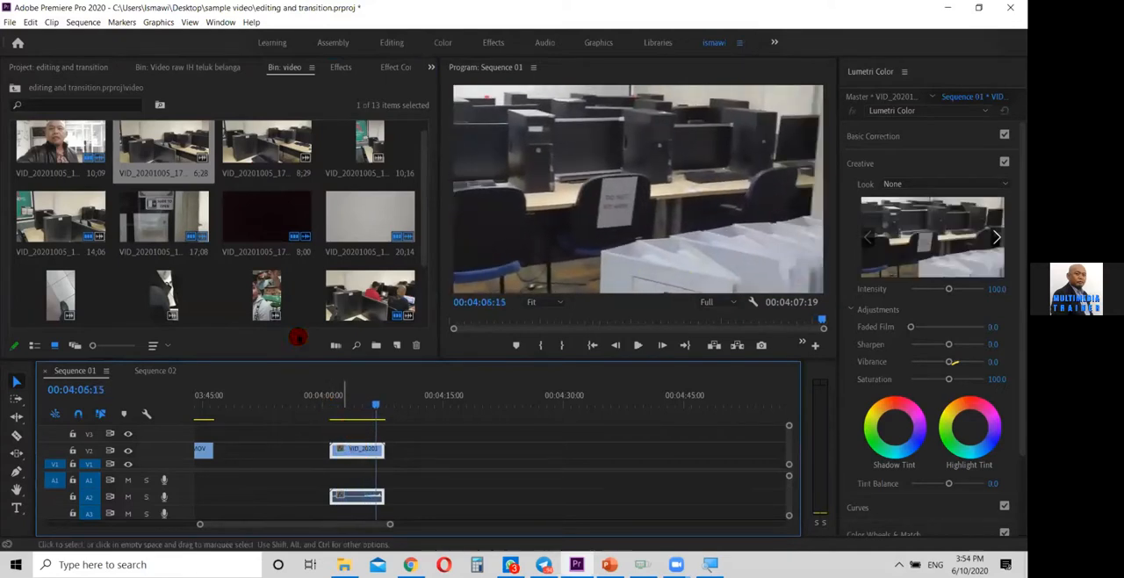
pyautogui.click(355, 452)
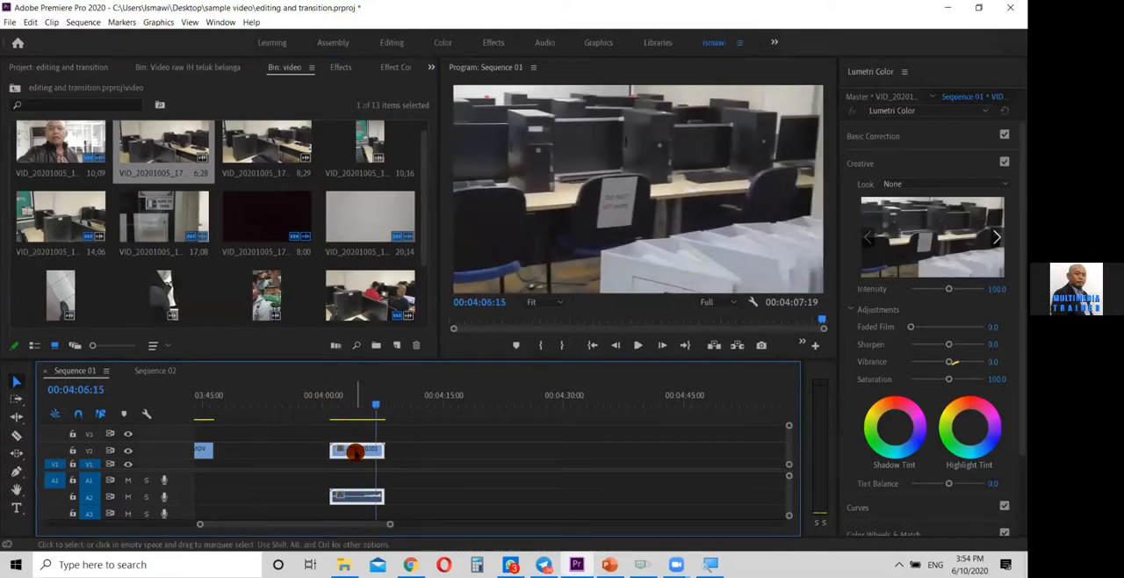
pyautogui.press('Delete')
pyautogui.click(164, 146)
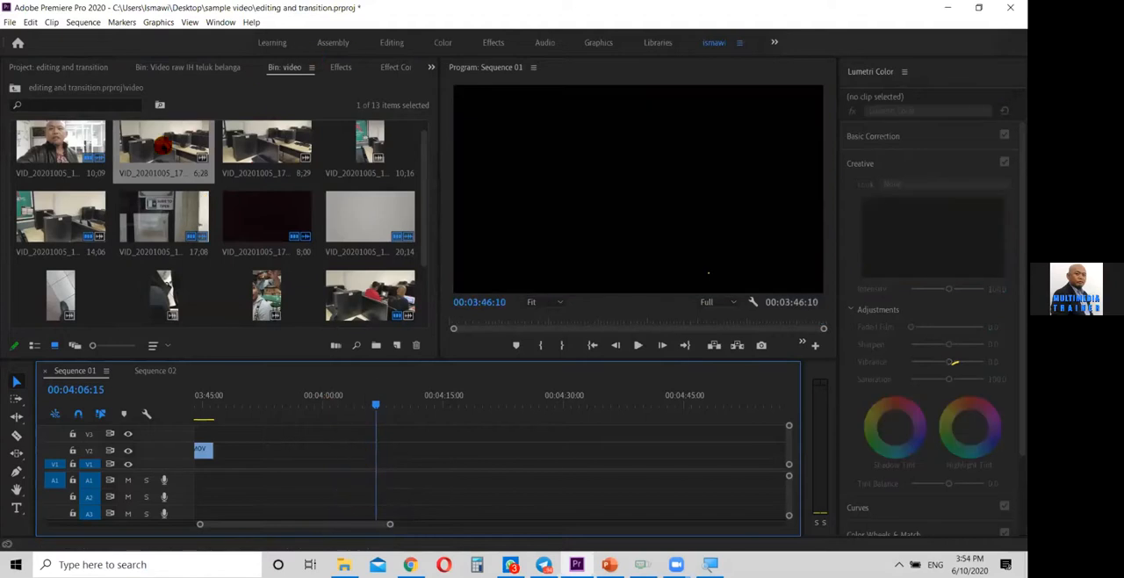
# Place VID_20201005_175143.mp4 on V2 at about 00:04:02 and play its opening, stopping at 00:04:06:00
pyautogui.moveTo(70, 215); pyautogui.dragTo(344, 454)
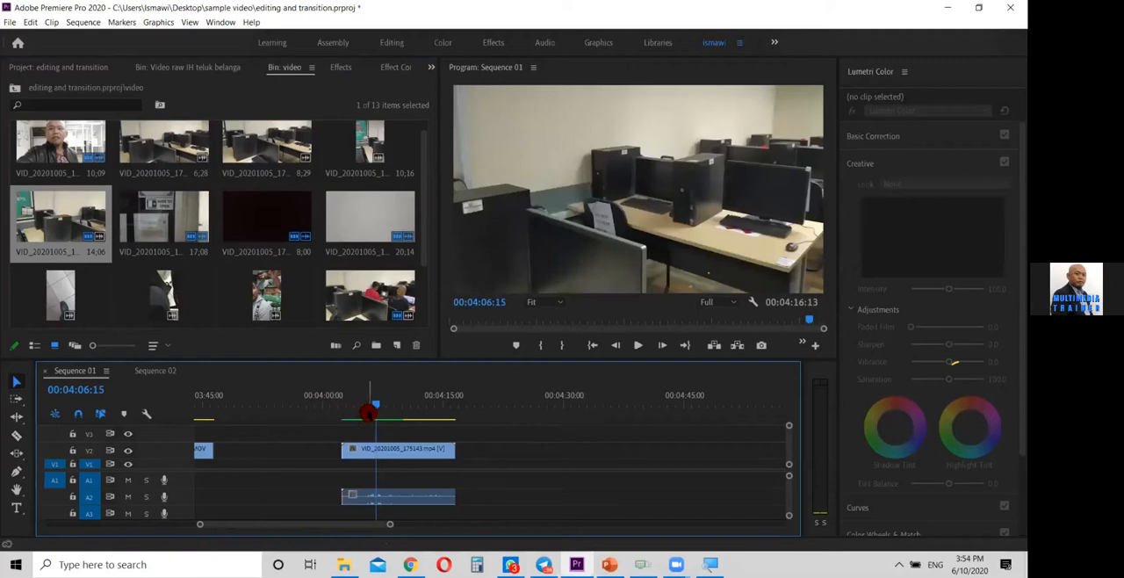
pyautogui.click(342, 409)
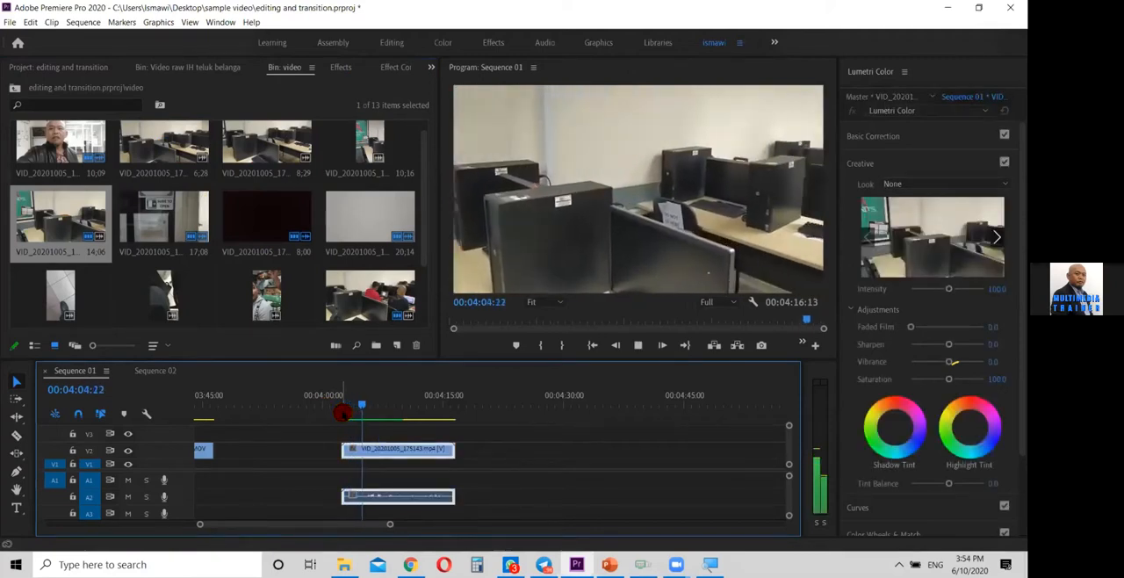
pyautogui.press('j')
pyautogui.press('k')
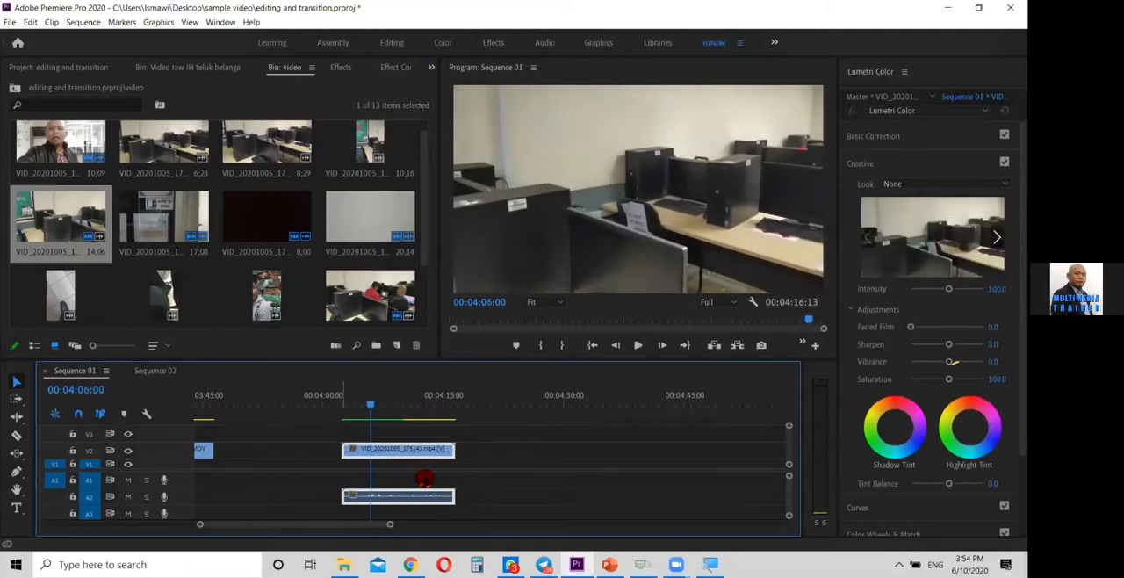
# Trim the start of VID_20201005_175143.mp4 to 00:04:06:00 and delete its audio from A2
pyautogui.moveTo(355, 451); pyautogui.dragTo(370, 451)
pyautogui.click(507, 488)
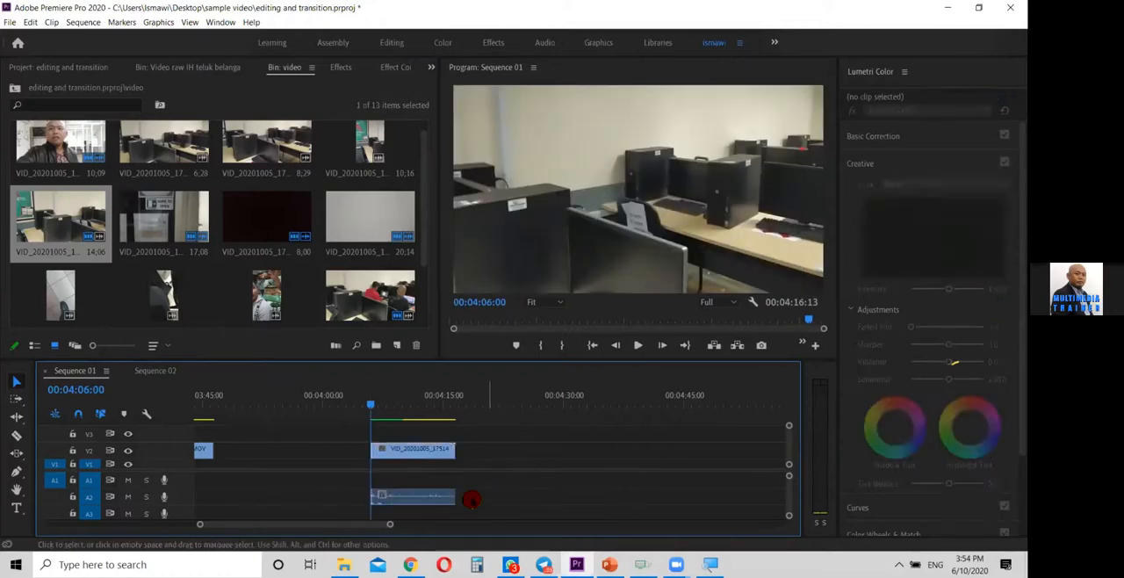
pyautogui.click(427, 497)
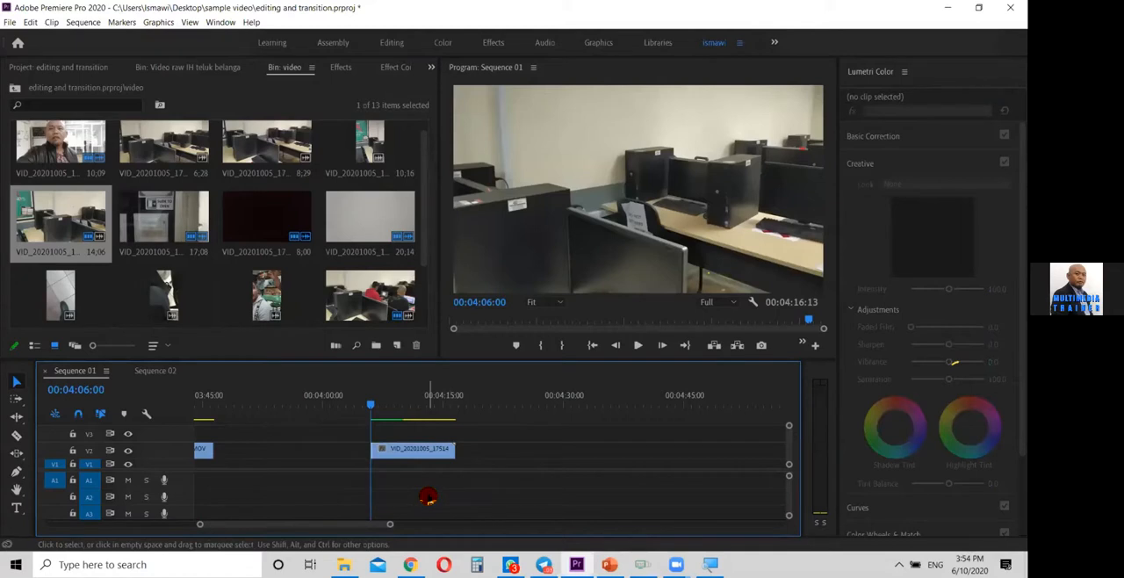
# Play the trimmed clip to 00:04:11:14, and trim its end to that point
pyautogui.press('space')
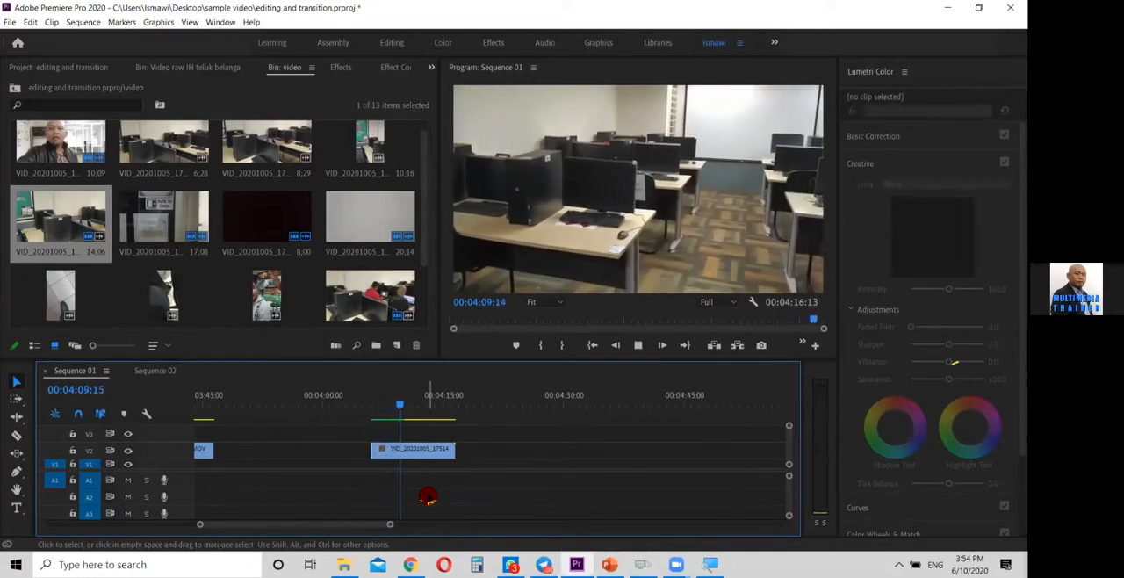
pyautogui.press('space')
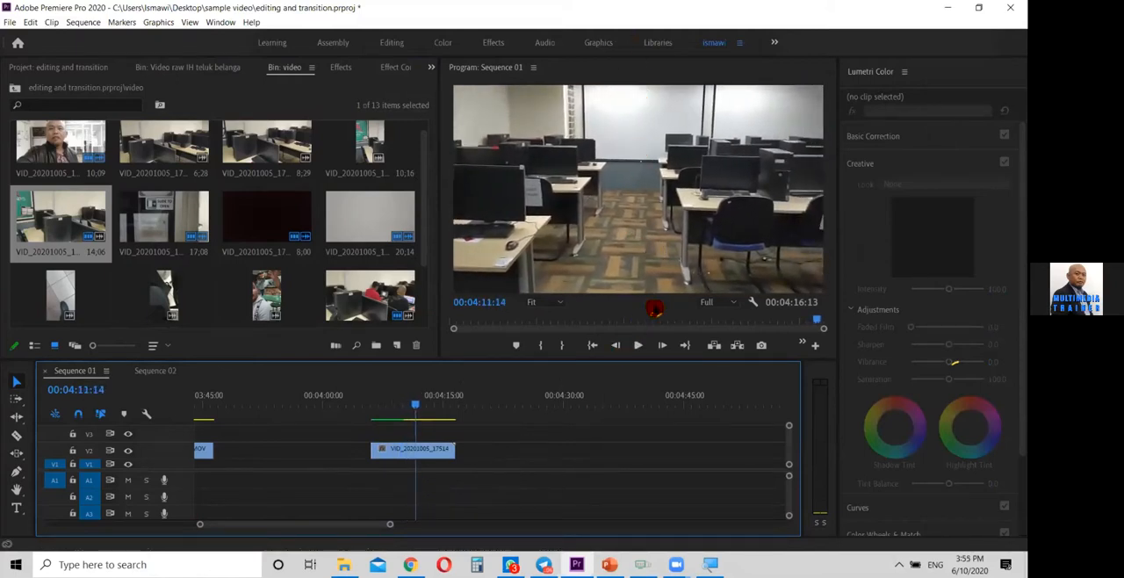
pyautogui.moveTo(452, 449); pyautogui.dragTo(414, 450)
pyautogui.click(406, 397)
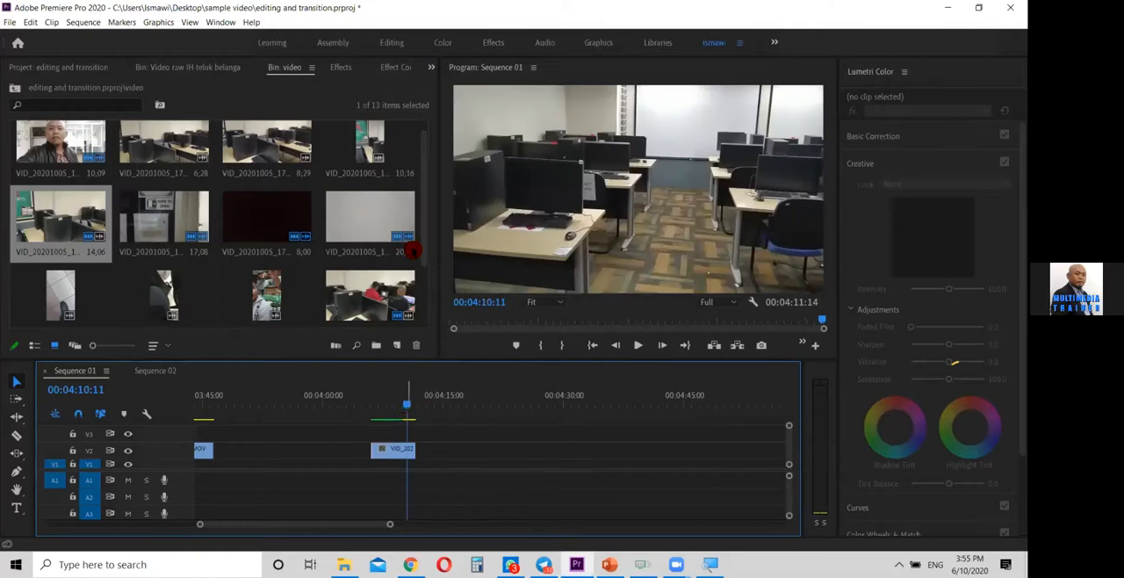
# Place VID_20201006_104509.mp4 from the video bin on V2 at 00:04:16:00, with the playhead at its start
pyautogui.scroll(-3, 412, 255)
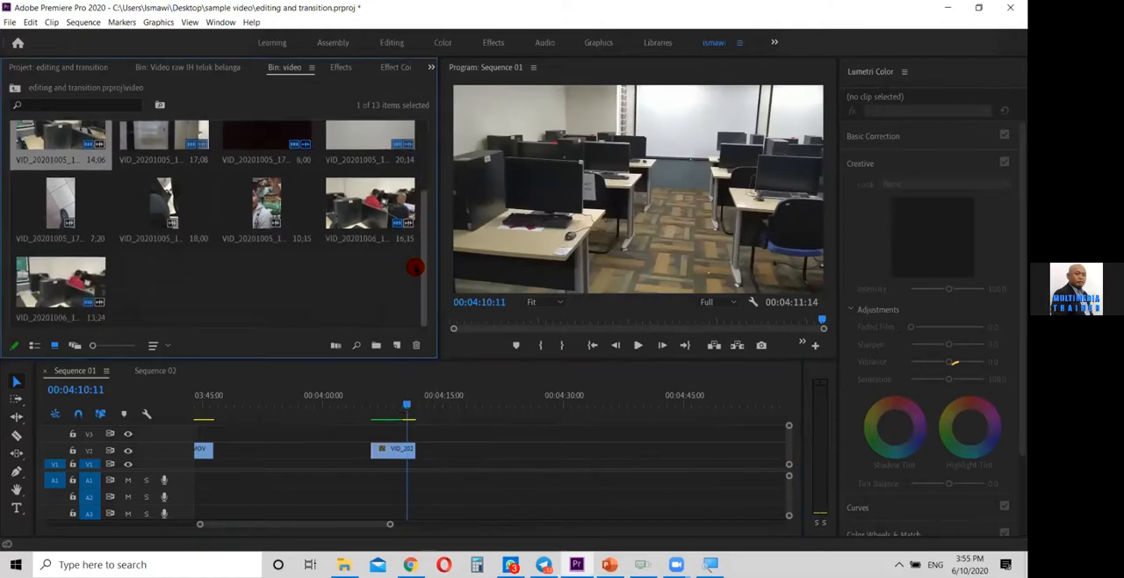
pyautogui.moveTo(369, 203); pyautogui.dragTo(453, 451)
pyautogui.click(456, 409)
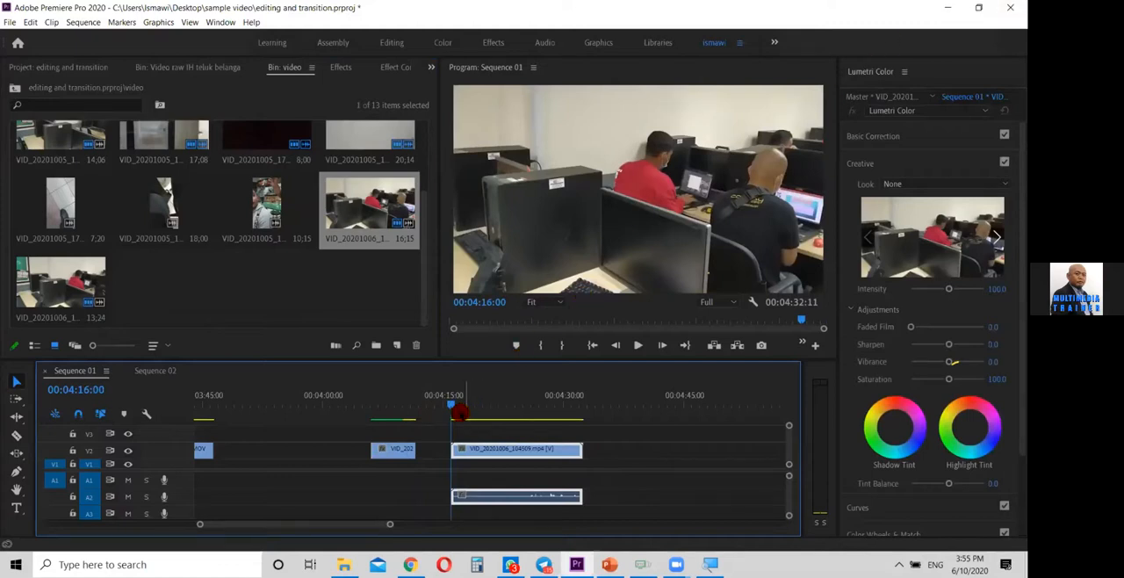
# Play VID_20201006_104509.mp4 on V2, park the playhead at 00:04:19:24, and trim the clip's start to that point
pyautogui.press('space')
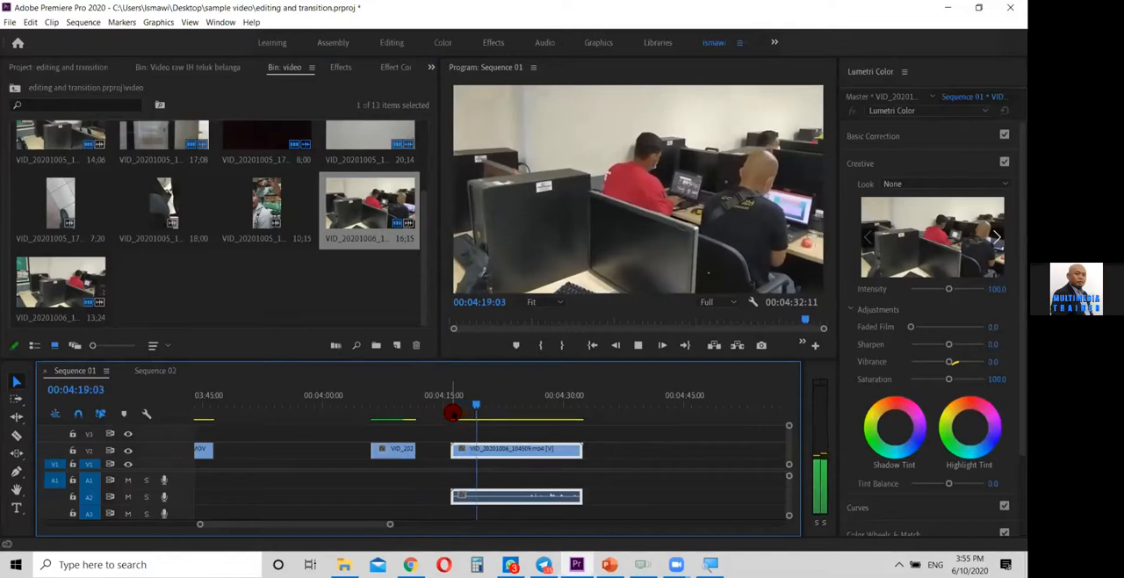
pyautogui.press('space')
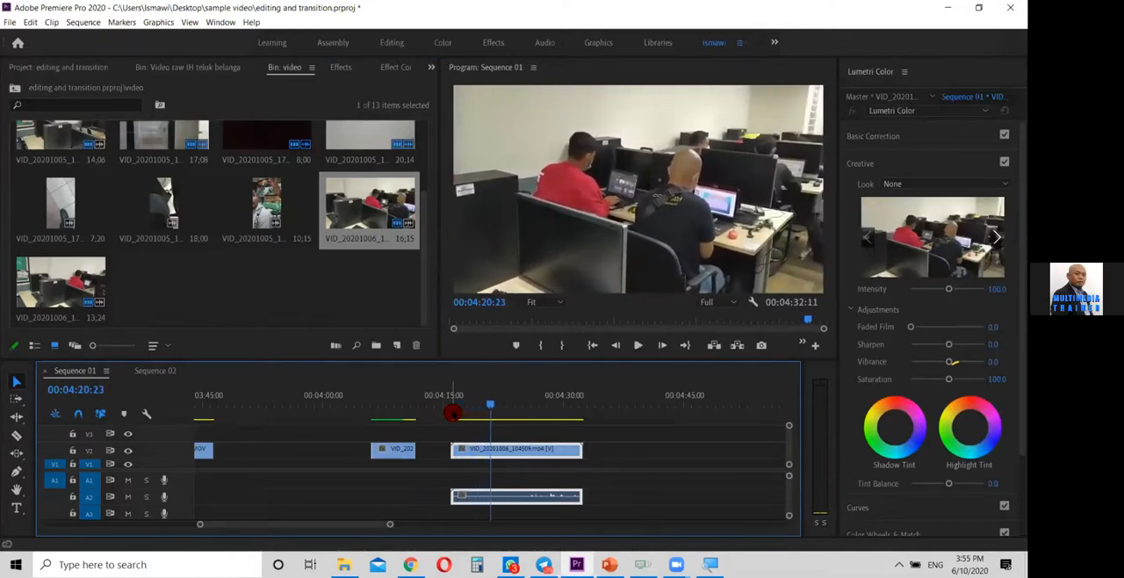
pyautogui.press('k')
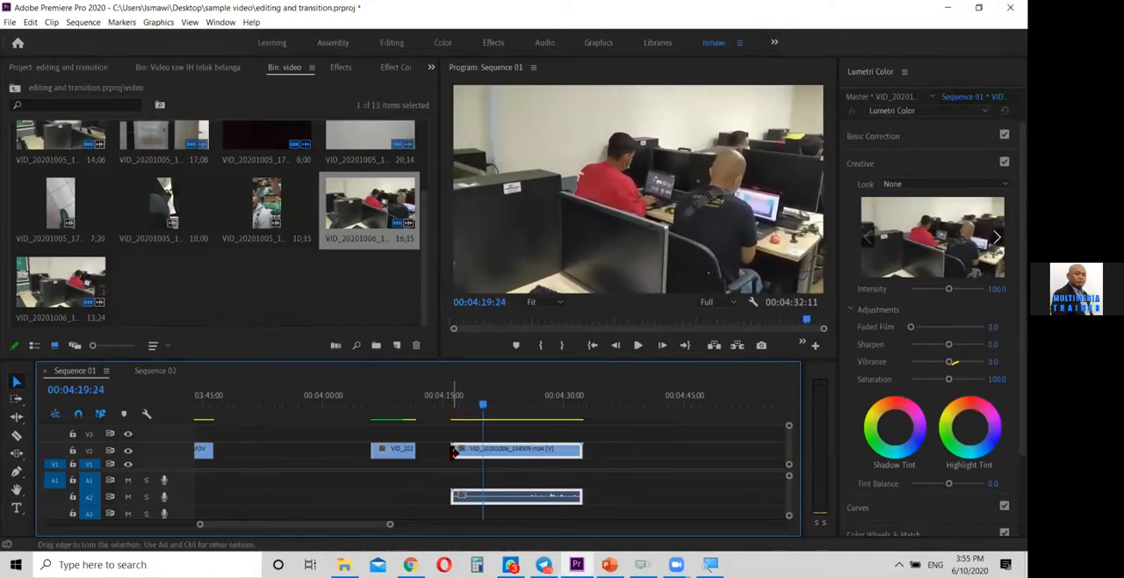
pyautogui.moveTo(468, 456); pyautogui.dragTo(483, 456)
# Play the trimmed VID_20201006_104509.mp4 to 00:04:29:12, and trim its end to that point
pyautogui.press('space')
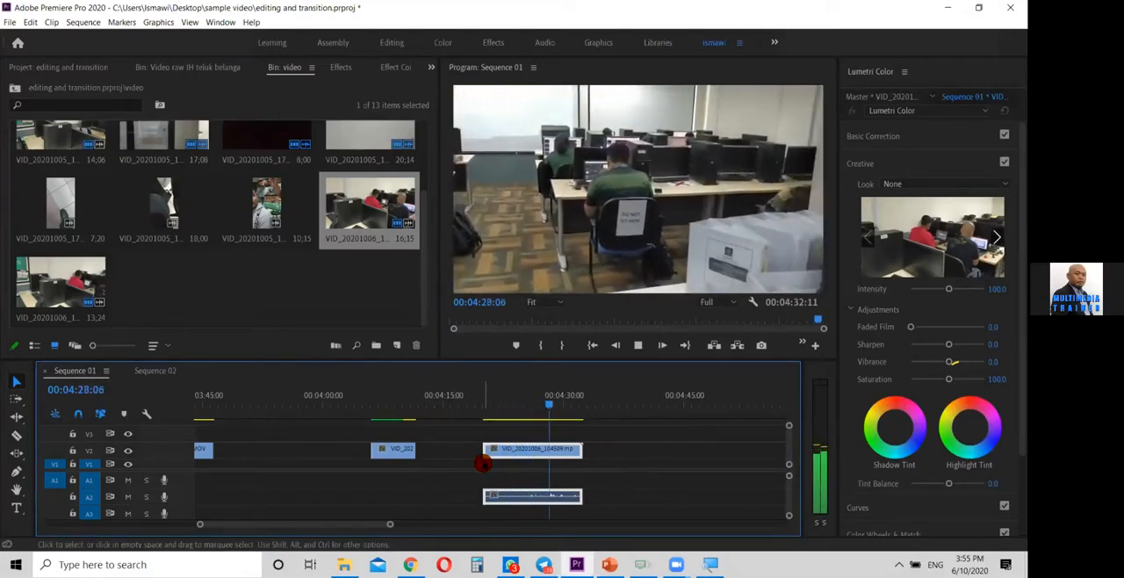
pyautogui.press('space')
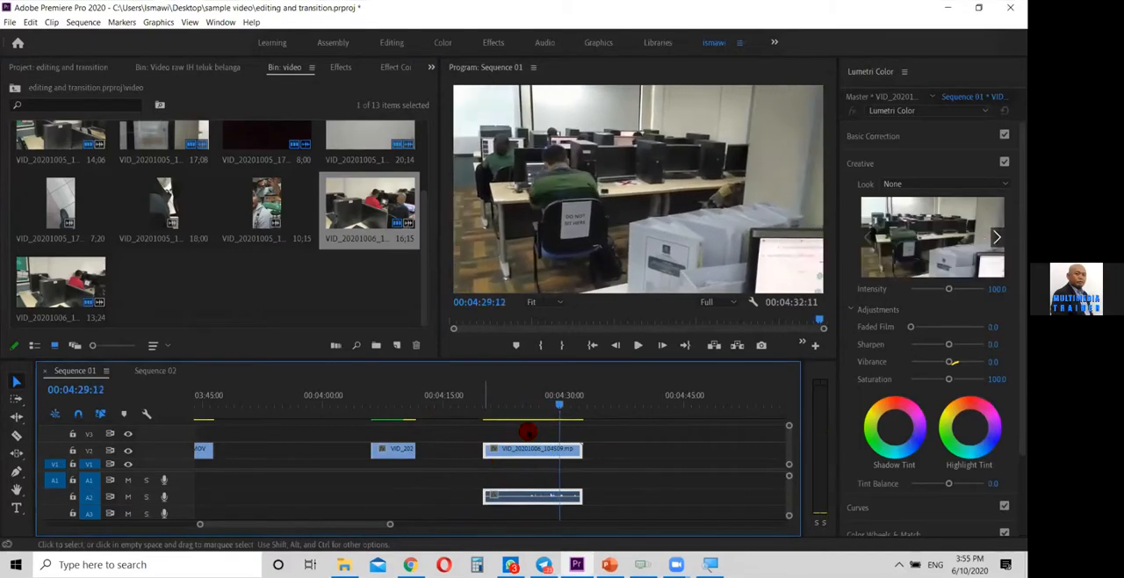
pyautogui.moveTo(577, 451); pyautogui.dragTo(559, 451)
# Find the aisle view at 00:04:25:23, trim the start of VID_20201006_104509.mp4 to it, and butt the clip against the preceding V2 clip
pyautogui.moveTo(549, 405); pyautogui.dragTo(528, 419)
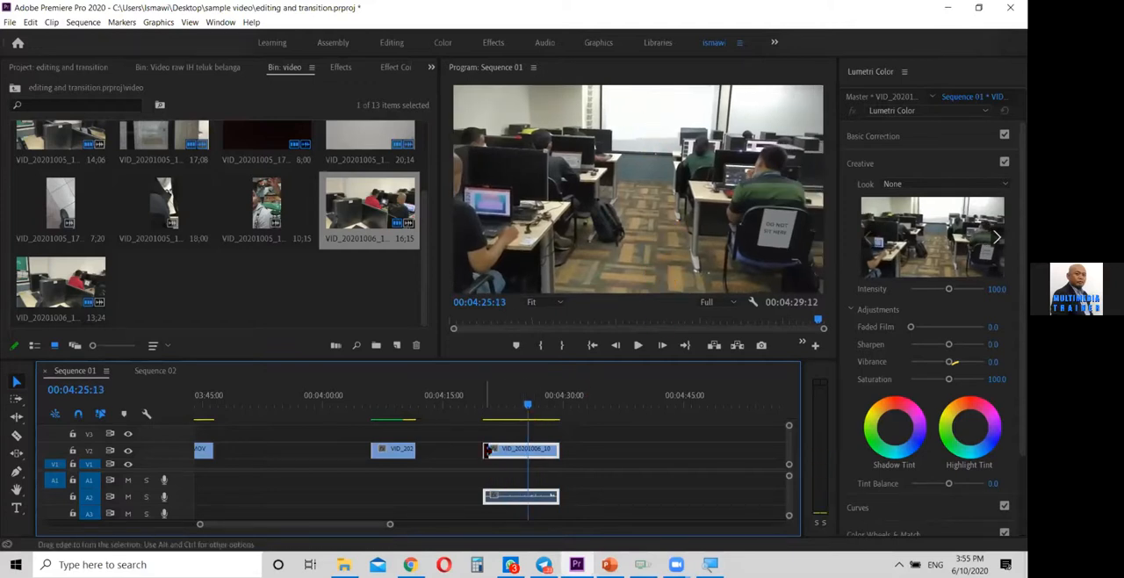
pyautogui.click(517, 454)
pyautogui.click(530, 409)
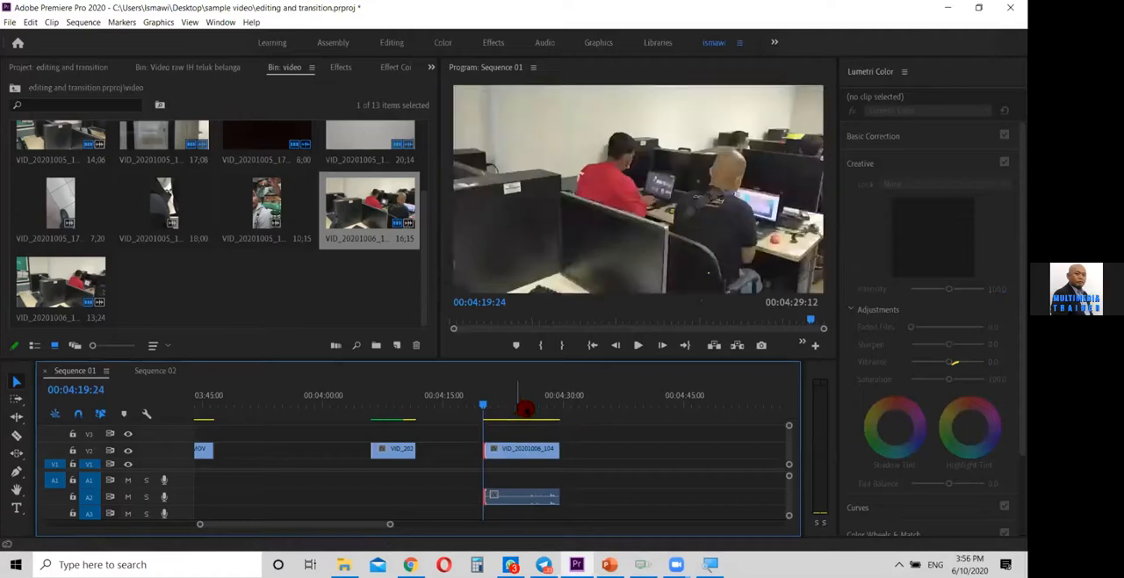
pyautogui.press('space')
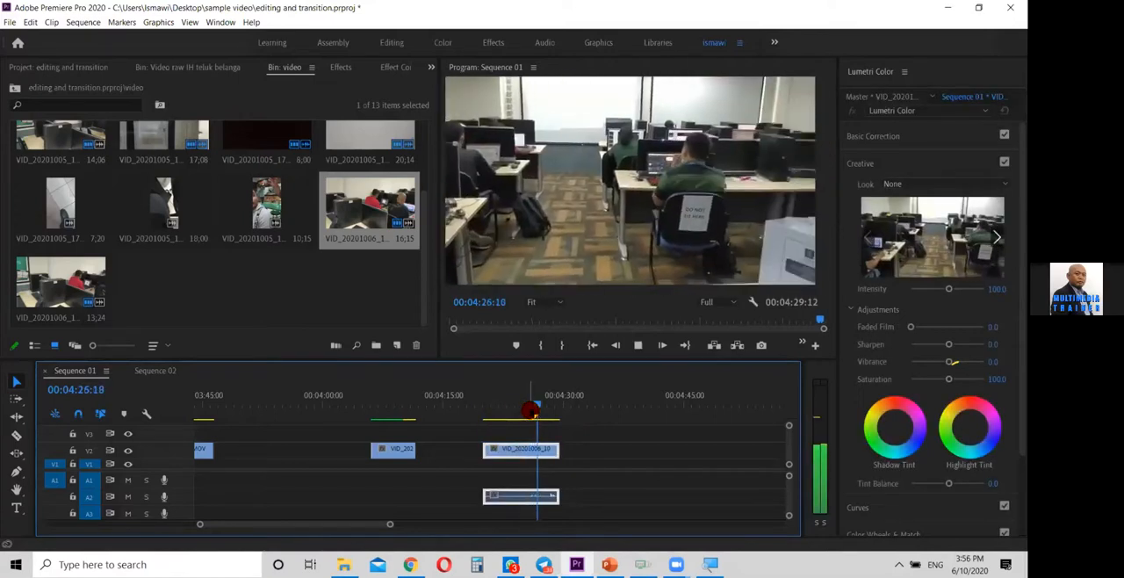
pyautogui.click(529, 409)
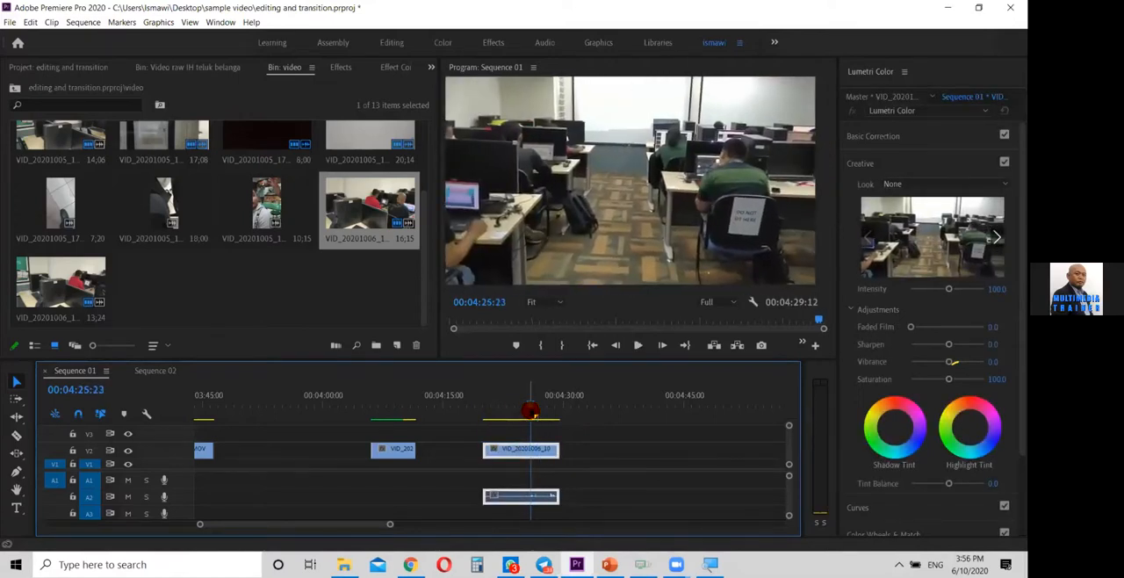
pyautogui.moveTo(497, 451); pyautogui.dragTo(429, 451)
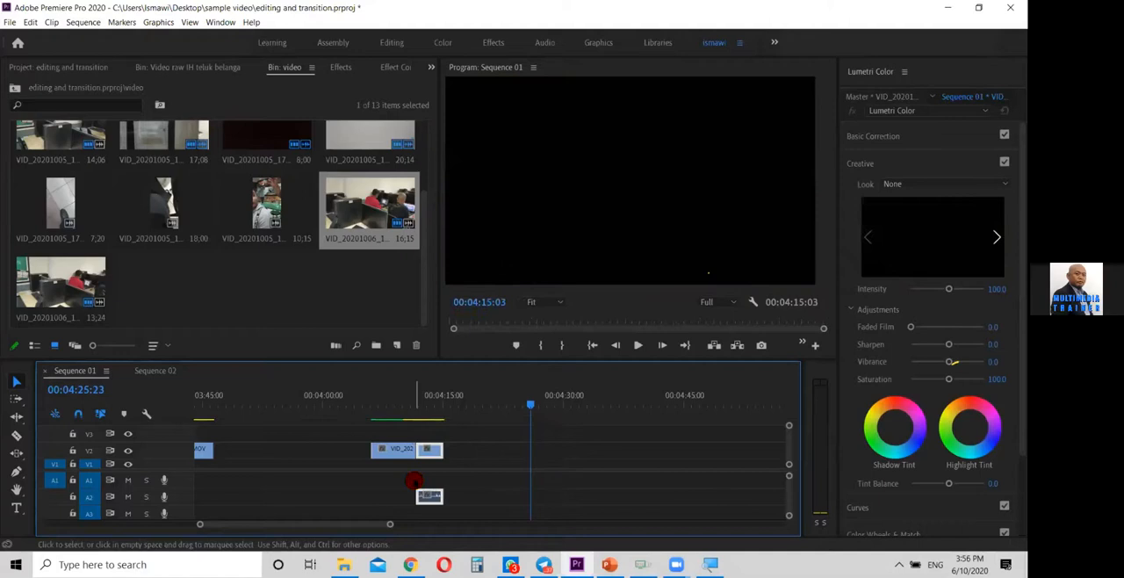
# Delete the audio of VID_20201006_104509.mp4 from A2, keeping its video on V2
pyautogui.moveTo(199, 531); pyautogui.dragTo(256, 527)
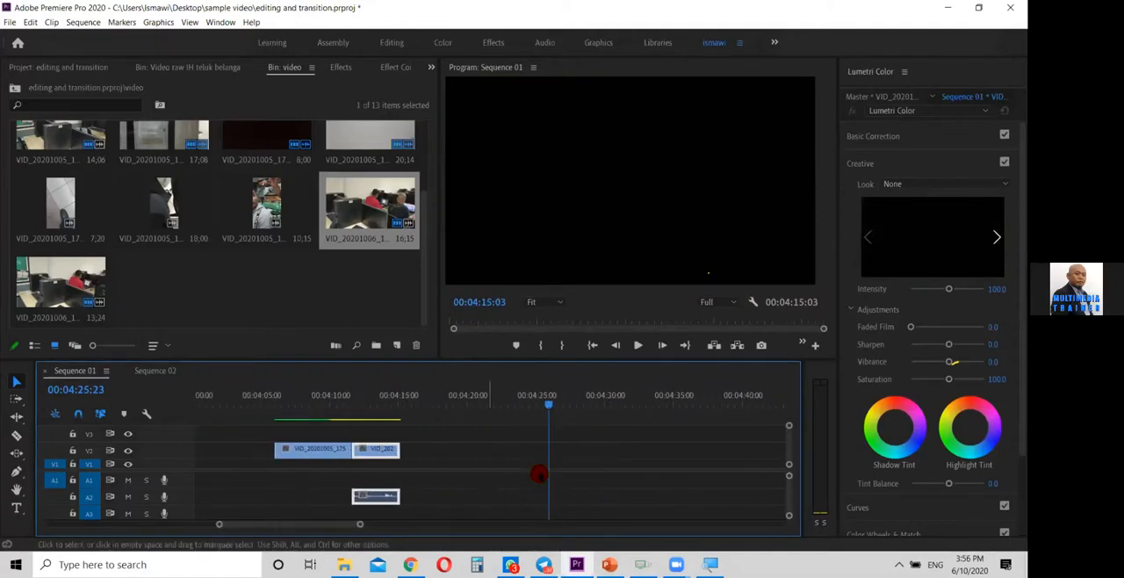
pyautogui.click(467, 484)
pyautogui.click(383, 496)
pyautogui.press('Delete')
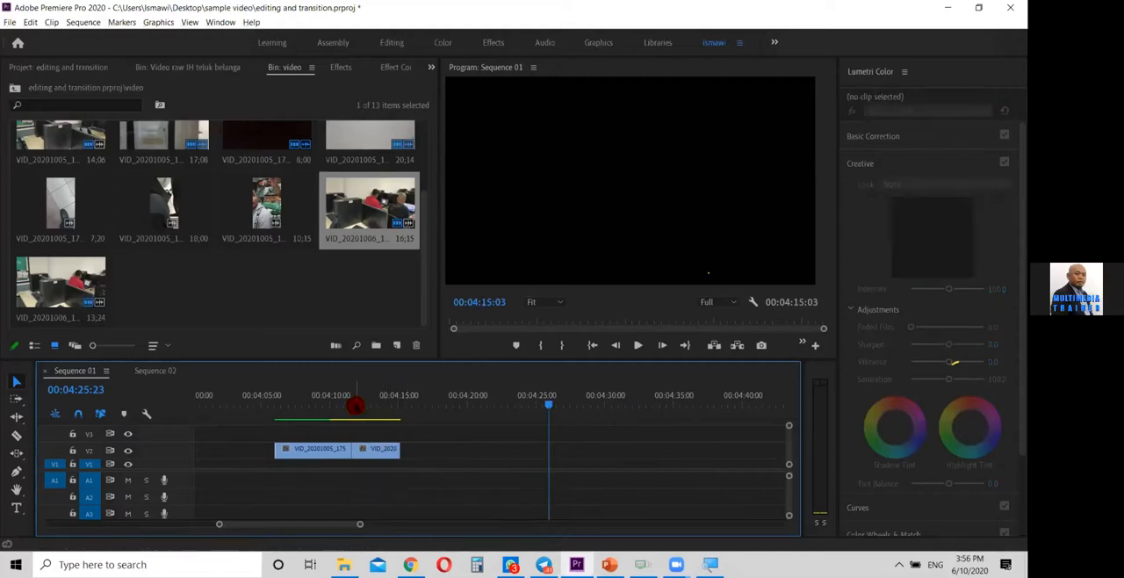
# Play across the cut between the two V2 clips from 00:04:10:11, and park the playhead at 00:04:11:16
pyautogui.moveTo(343, 403); pyautogui.dragTo(336, 403)
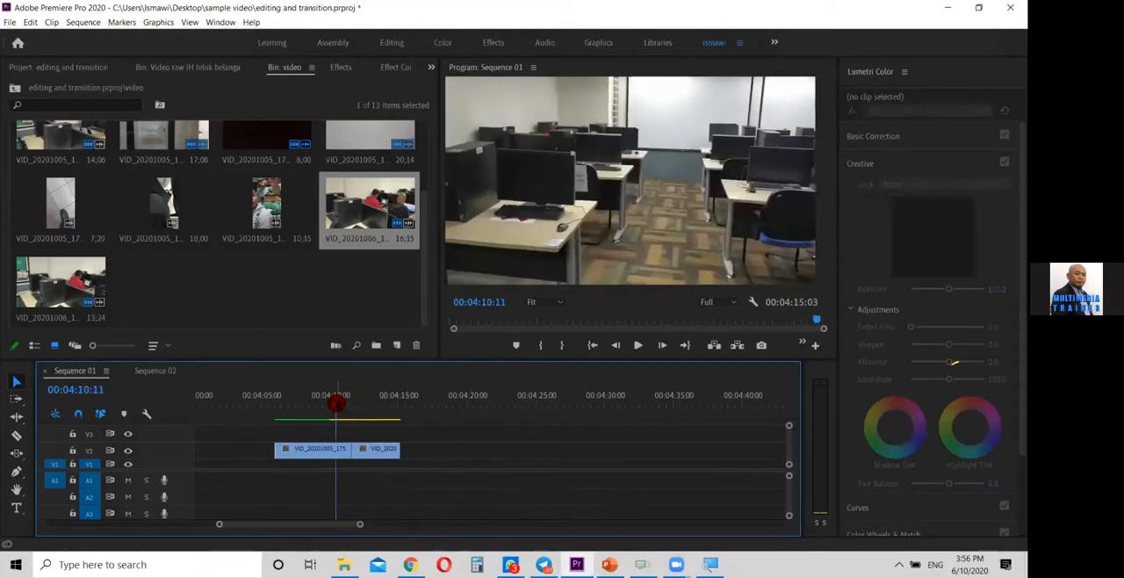
pyautogui.press('space')
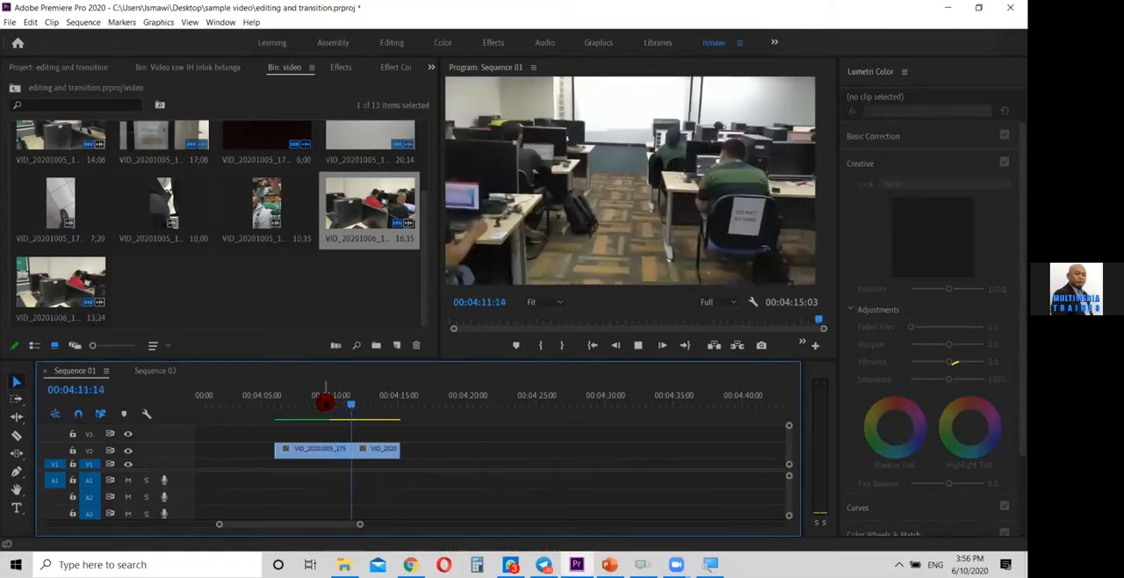
pyautogui.press('space')
pyautogui.moveTo(350, 404); pyautogui.dragTo(352, 413)
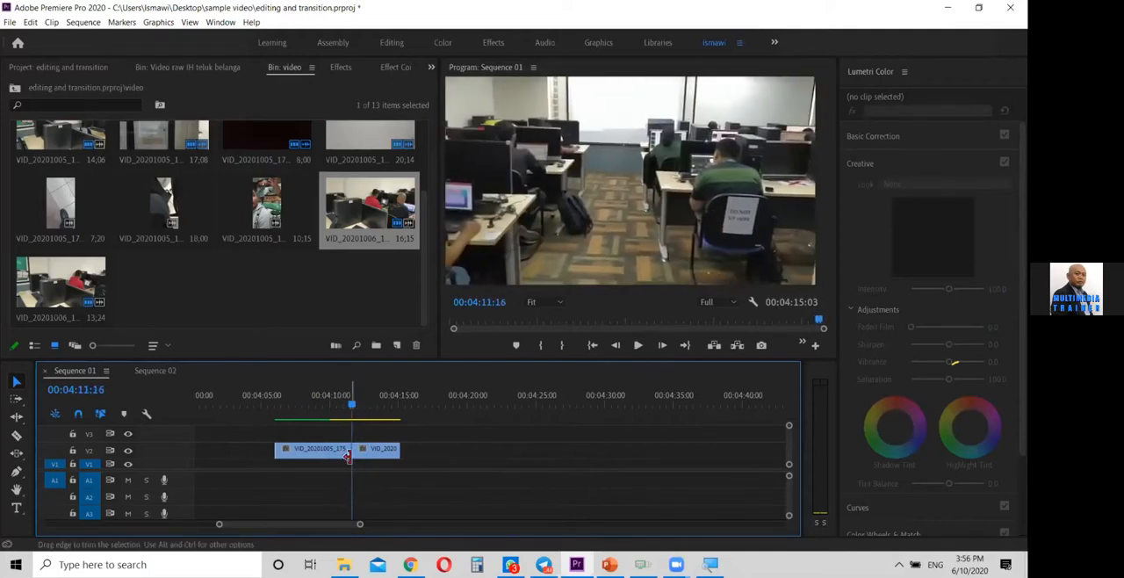
# Apply the default transition at the cut between the two V2 clips, and play across it
pyautogui.rightClick(348, 451)
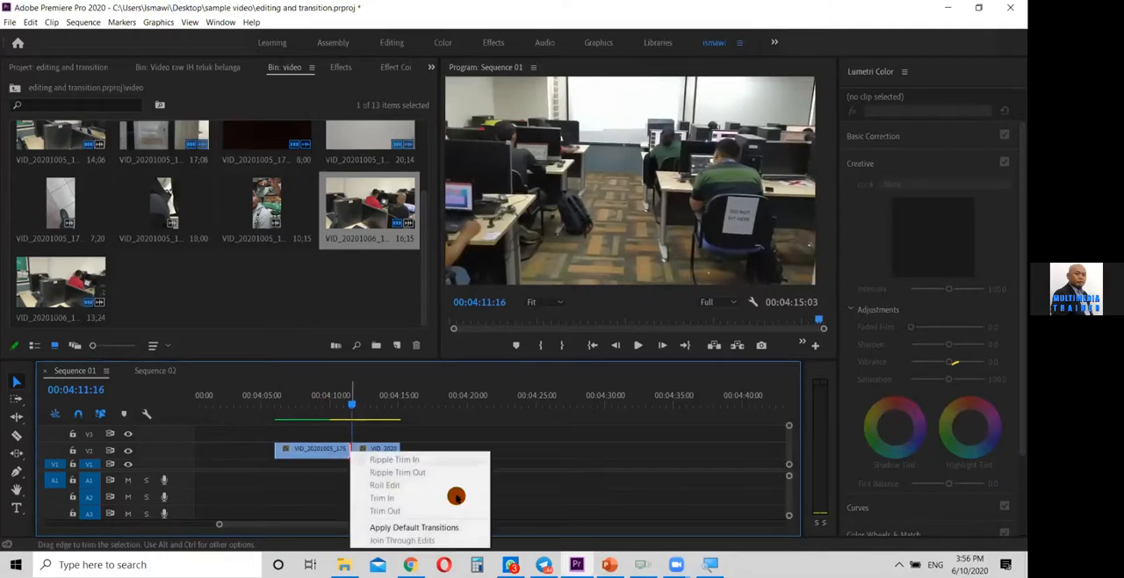
pyautogui.click(439, 523)
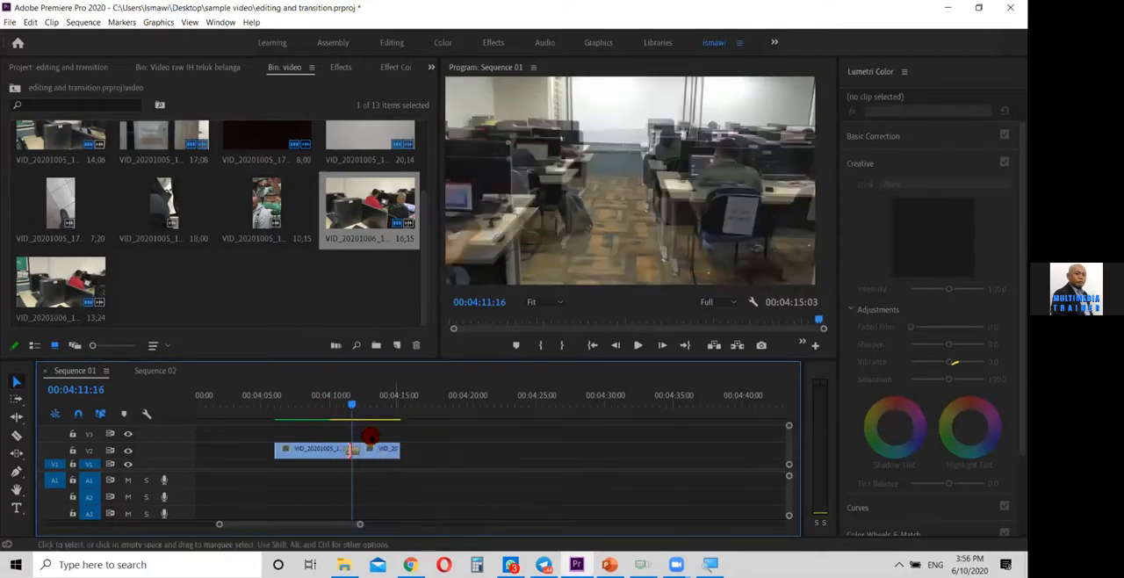
pyautogui.moveTo(346, 401); pyautogui.dragTo(326, 401)
pyautogui.press('space')
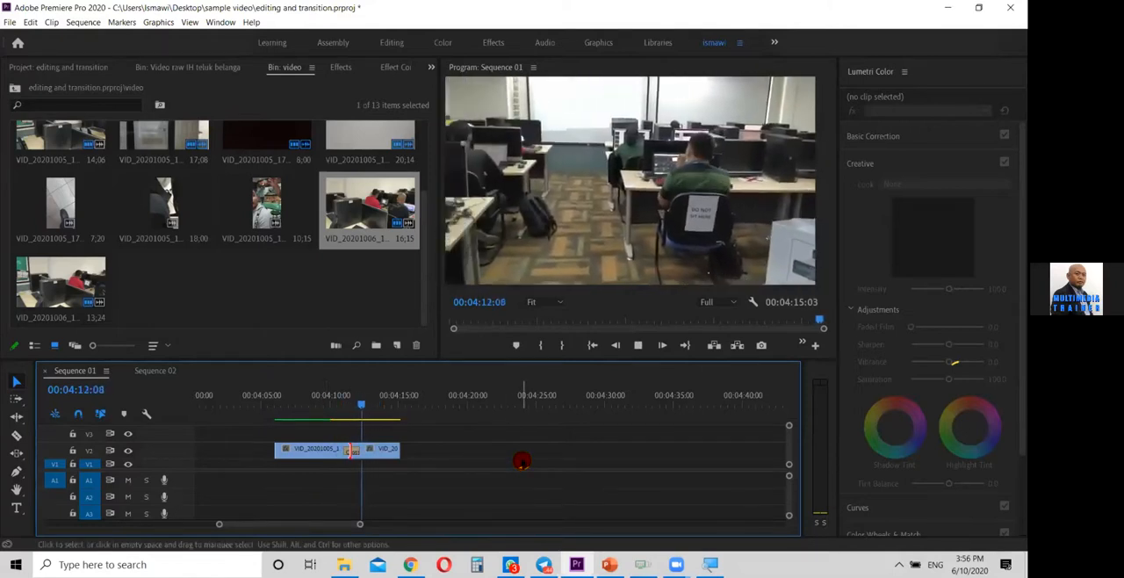
pyautogui.press('k')
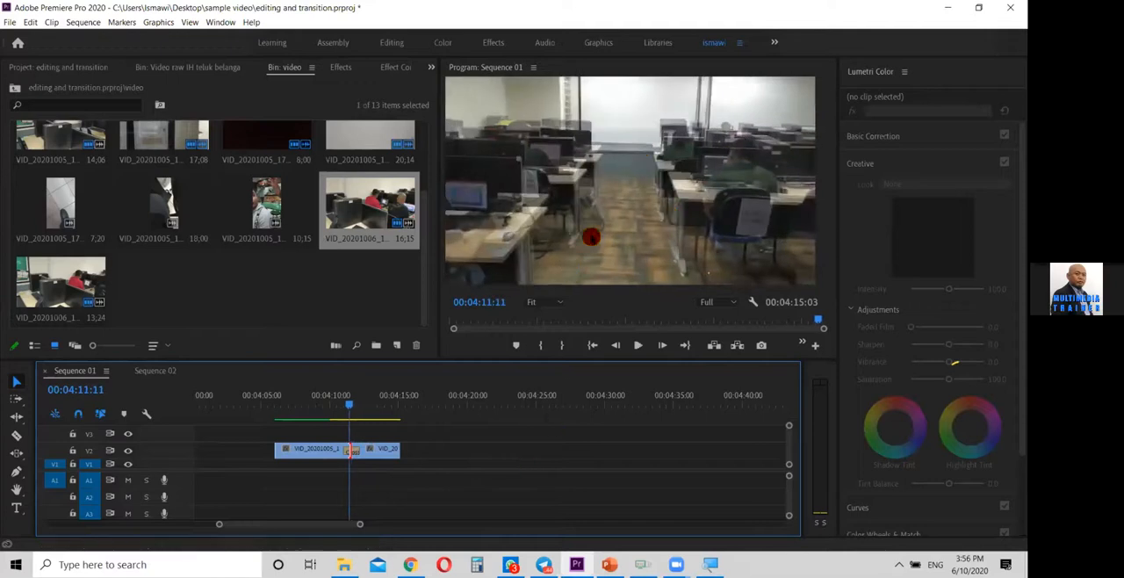
# Examine the blended transition frame around 00:04:11:11 in a maximized program view, and restore the normal layout
pyautogui.click(702, 112)
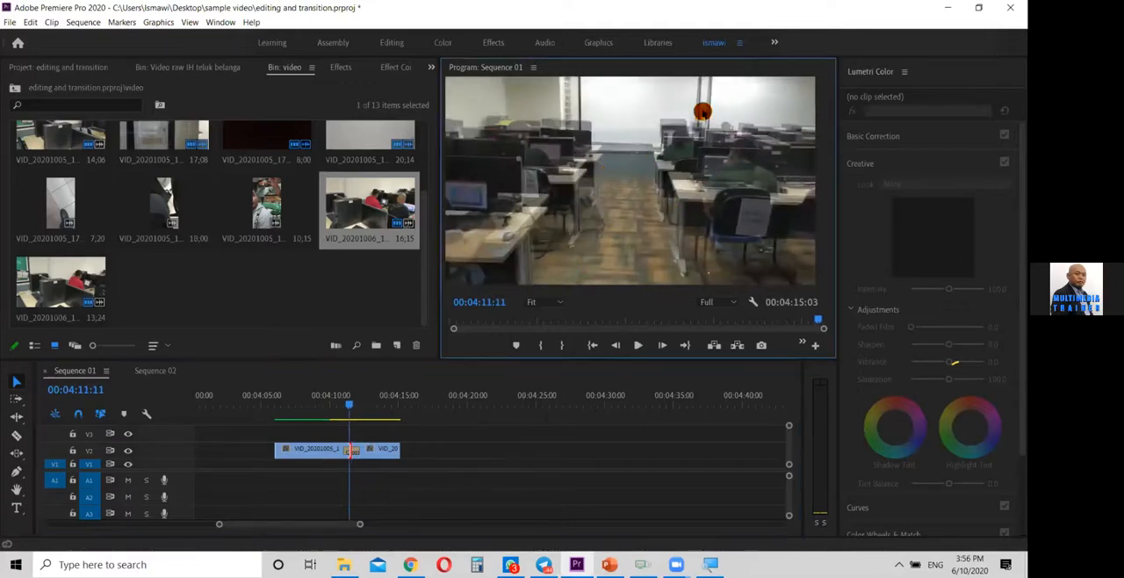
pyautogui.press('`')
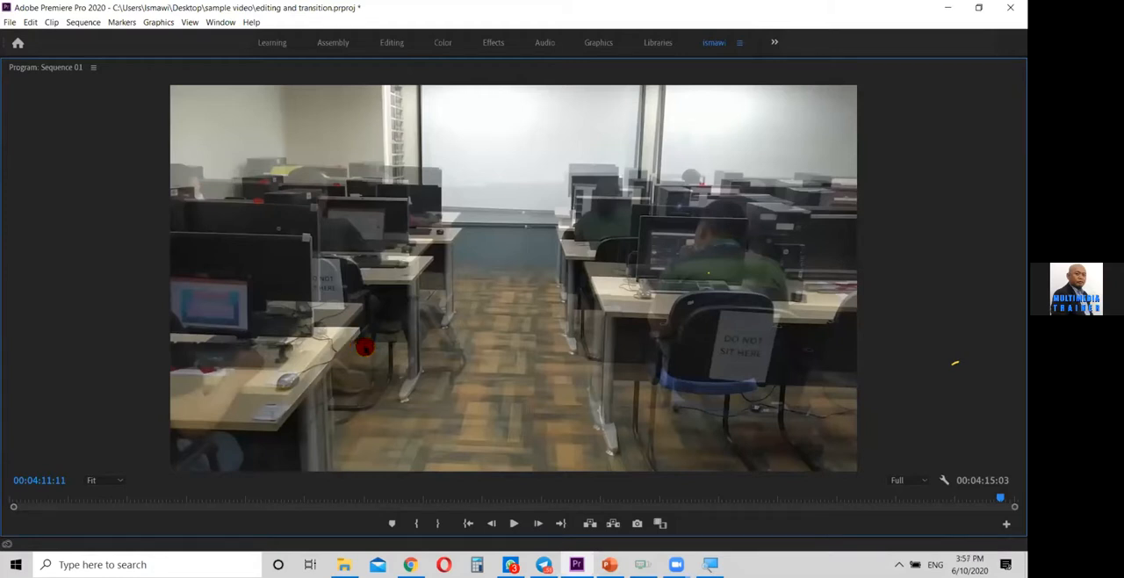
pyautogui.press('`')
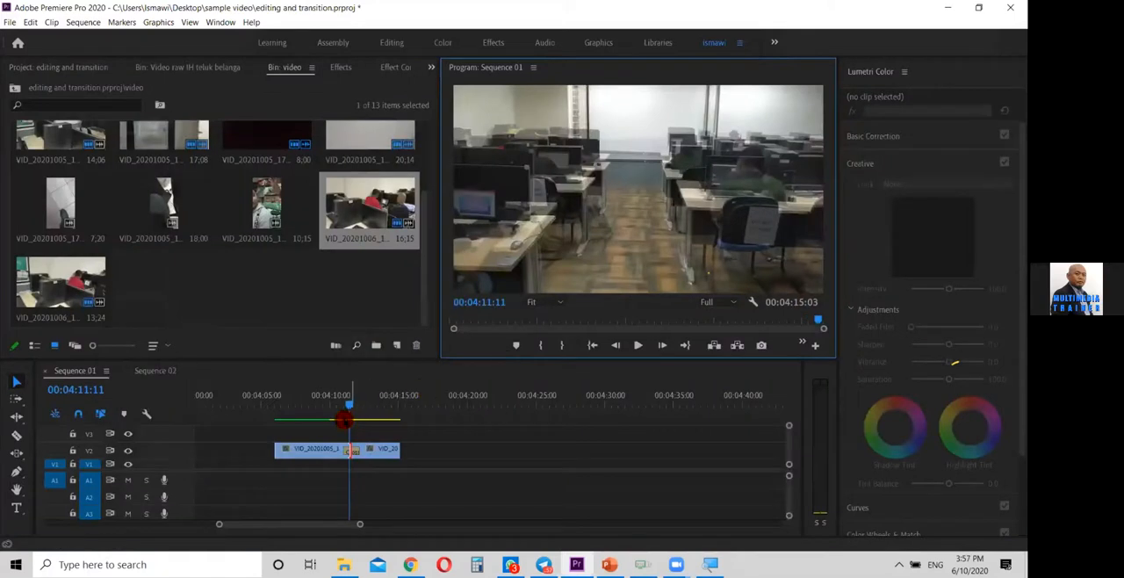
pyautogui.moveTo(349, 404)
pyautogui.mouseDown()
pyautogui.moveTo(360, 412)
pyautogui.moveTo(346, 408)
pyautogui.mouseUp()
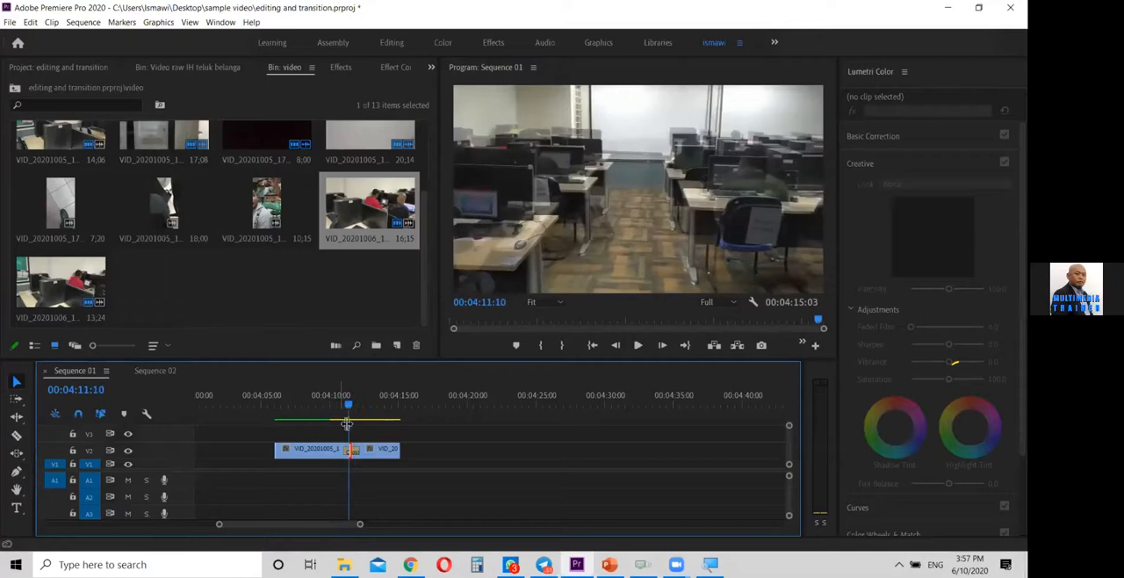
# Set the Motion position of VID_20201006_104509.mp4 to 733, 603 and its scale to 109 to align it with the preceding clip
pyautogui.click(380, 449)
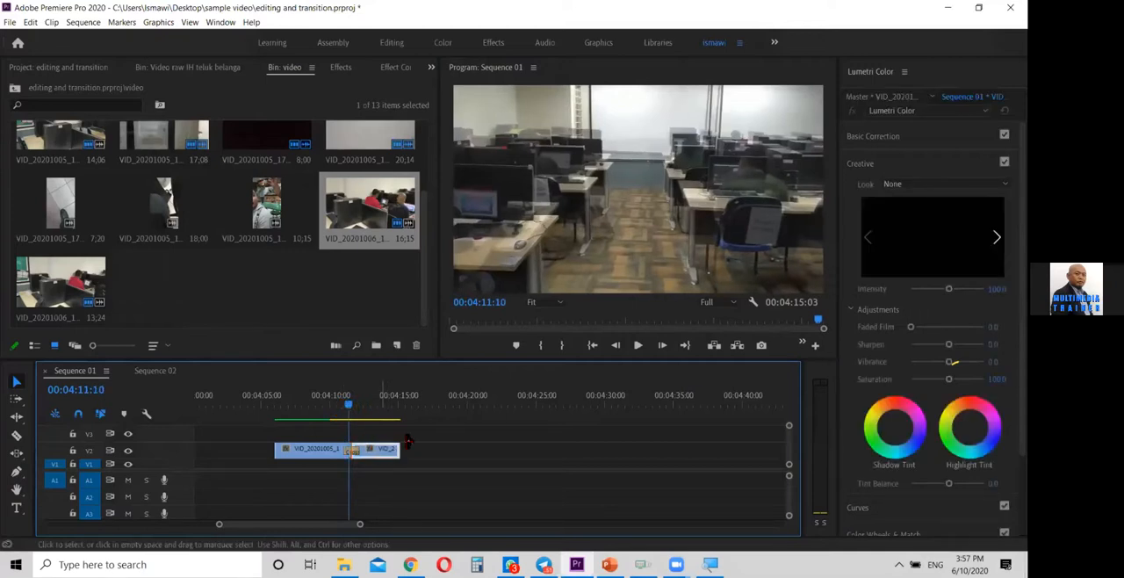
pyautogui.click(397, 65)
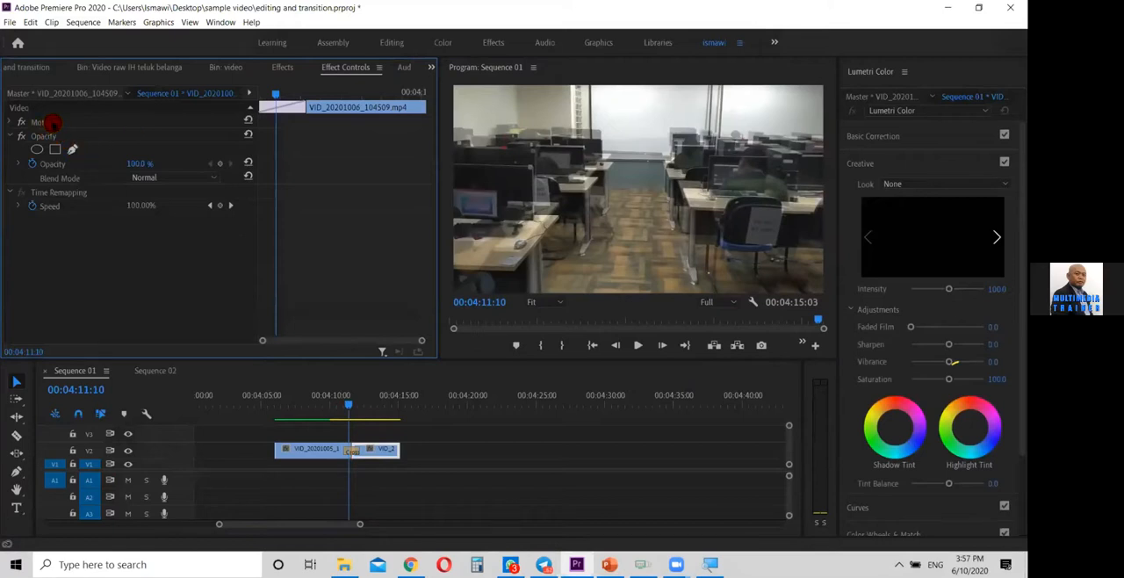
pyautogui.click(53, 123)
pyautogui.click(11, 123)
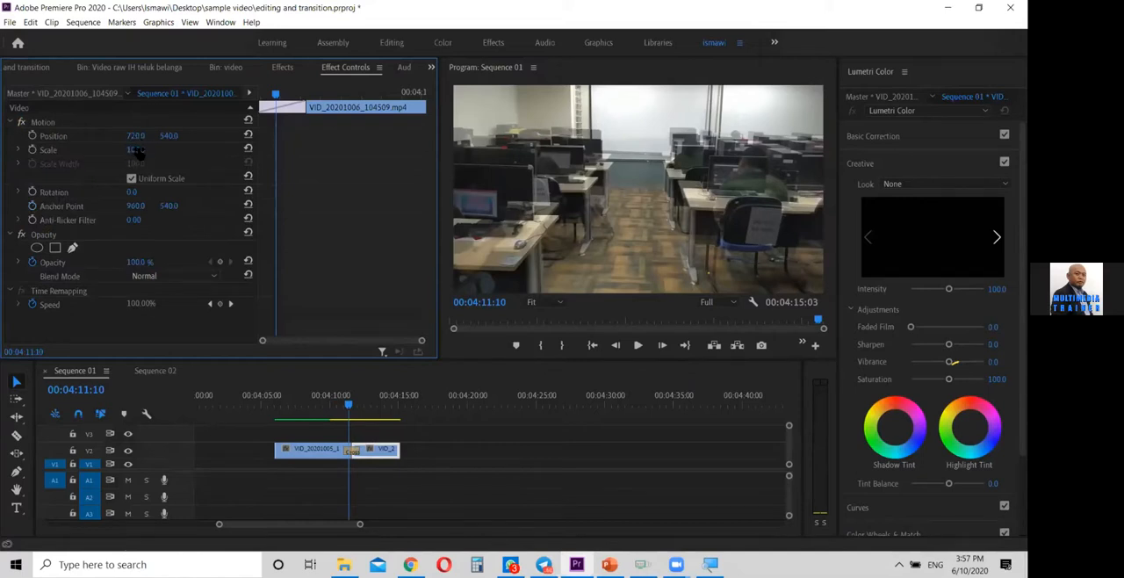
pyautogui.moveTo(135, 150)
pyautogui.mouseDown()
pyautogui.moveTo(157, 150)
pyautogui.moveTo(144, 151)
pyautogui.mouseUp()
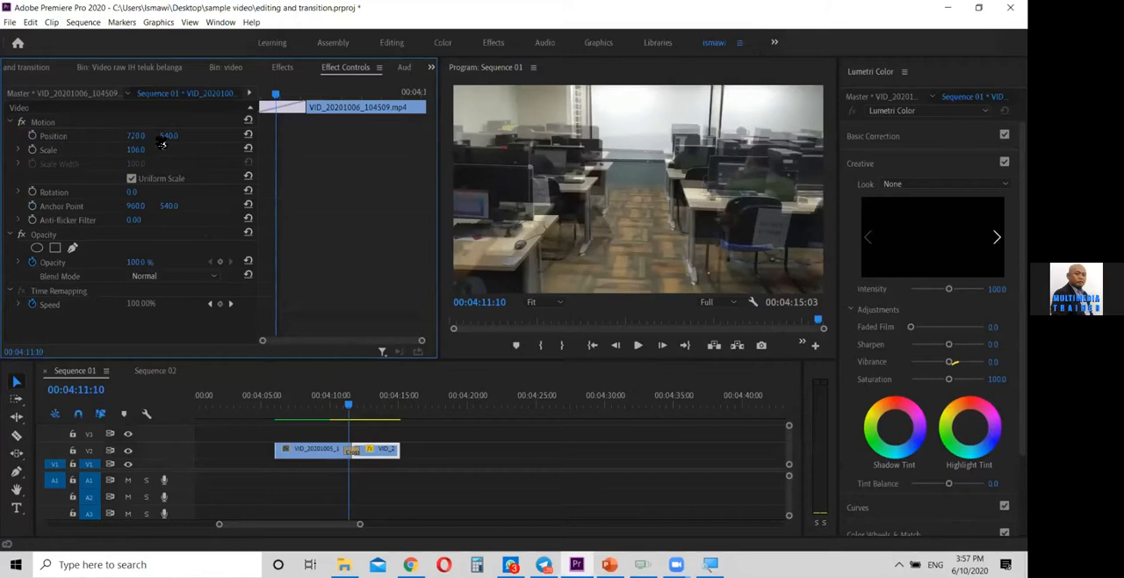
pyautogui.moveTo(169, 136); pyautogui.dragTo(207, 136)
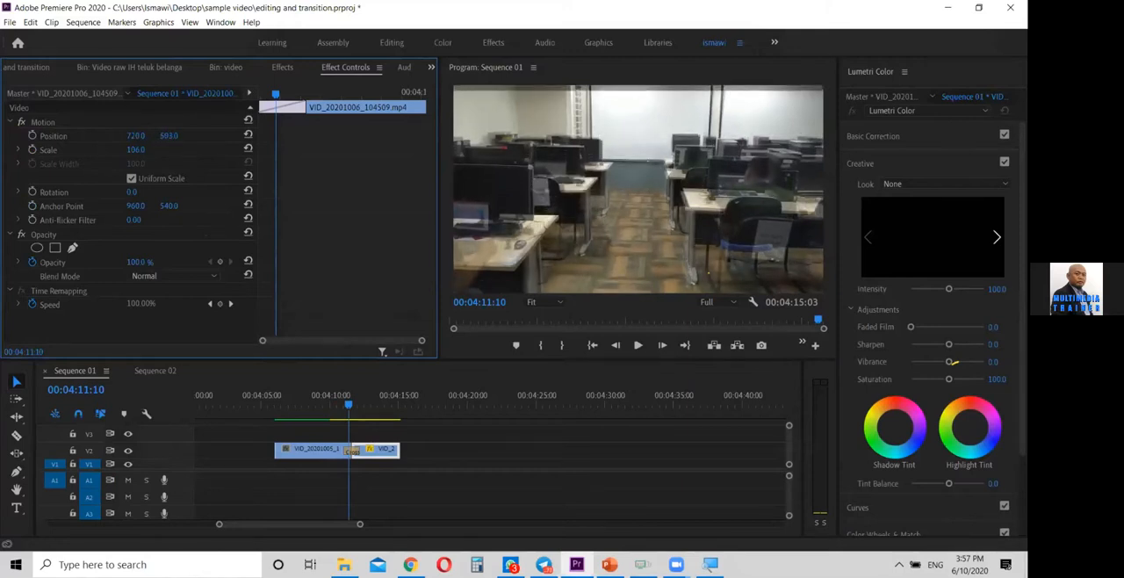
pyautogui.moveTo(136, 143); pyautogui.dragTo(123, 143)
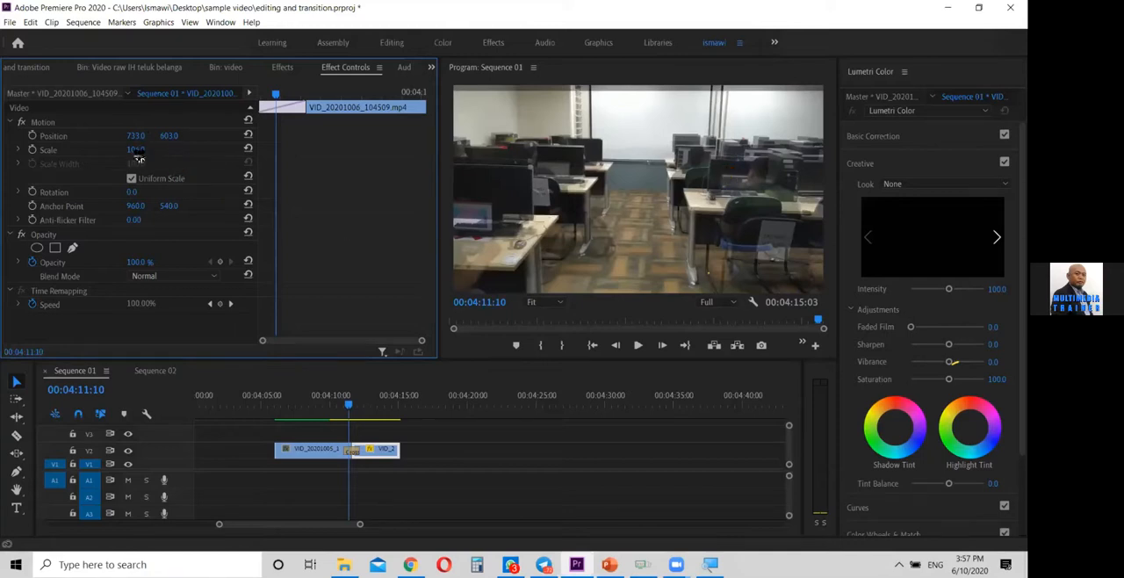
pyautogui.moveTo(136, 151); pyautogui.dragTo(134, 150)
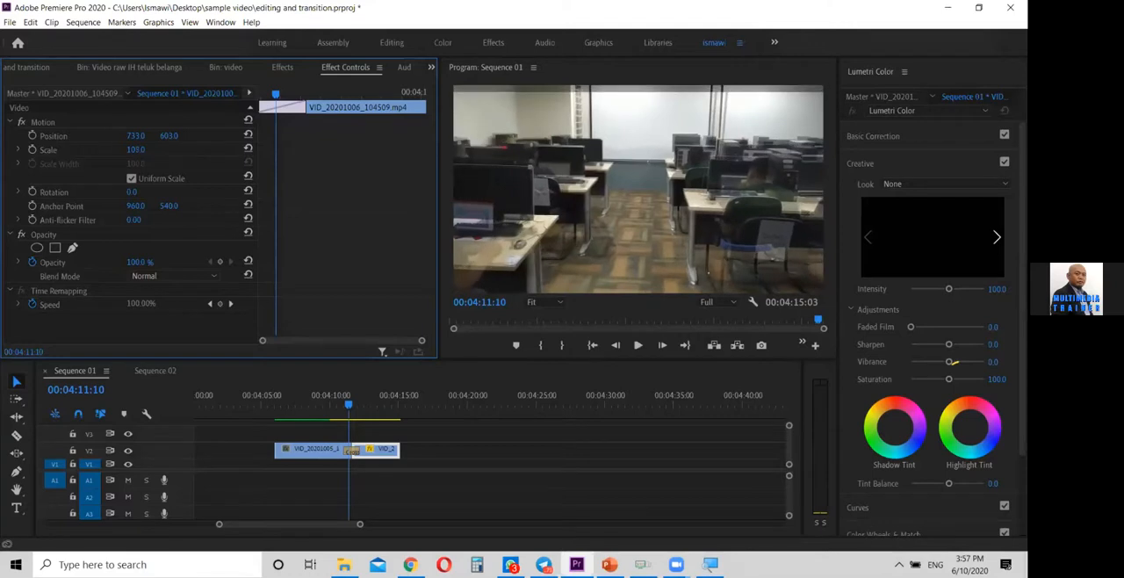
# Replay and scrub the transition between the two V2 clips to check how well their desks align, ending at 00:04:10:04
pyautogui.click(454, 459)
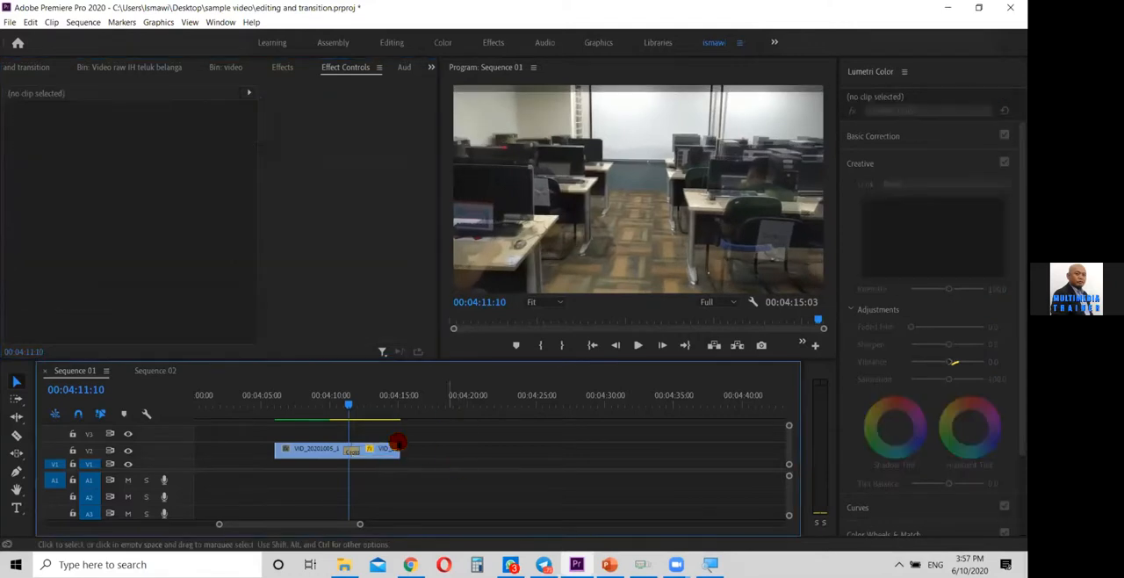
pyautogui.moveTo(349, 408); pyautogui.dragTo(327, 410)
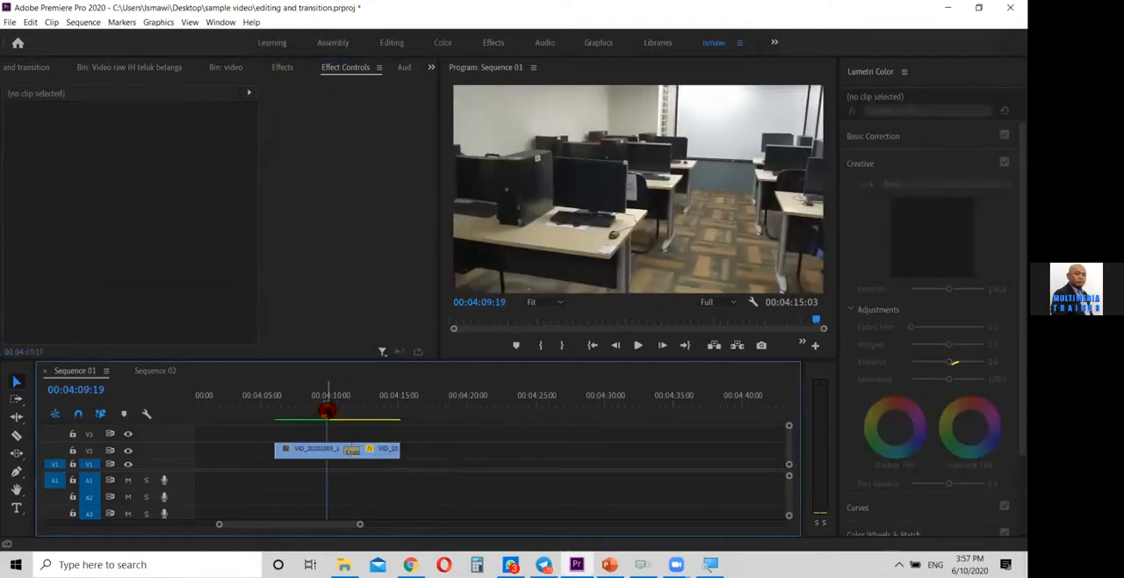
pyautogui.press('space')
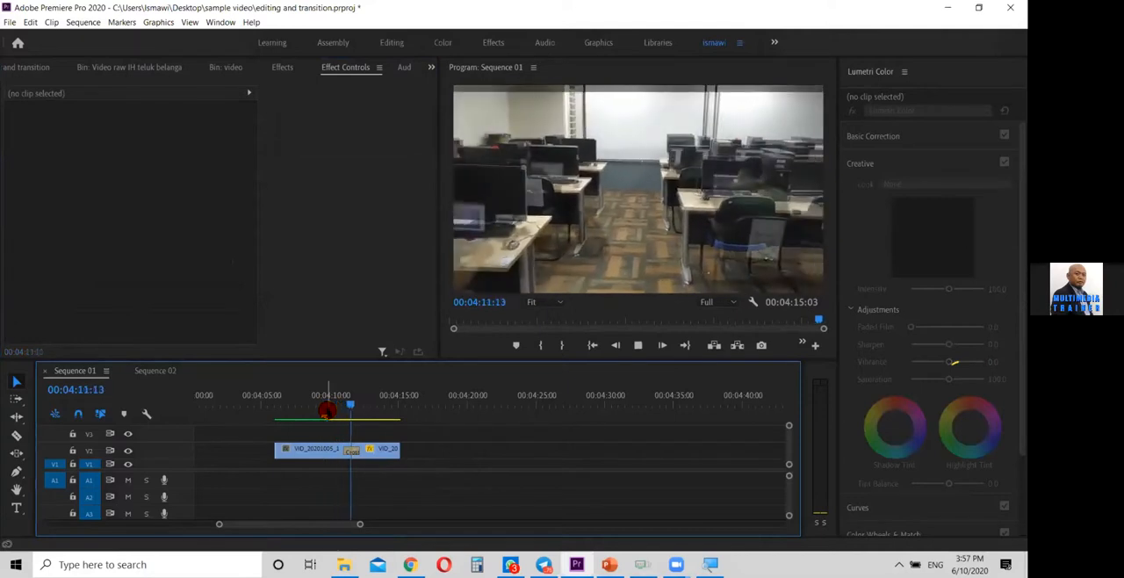
pyautogui.click(342, 406)
pyautogui.moveTo(342, 406); pyautogui.dragTo(316, 409)
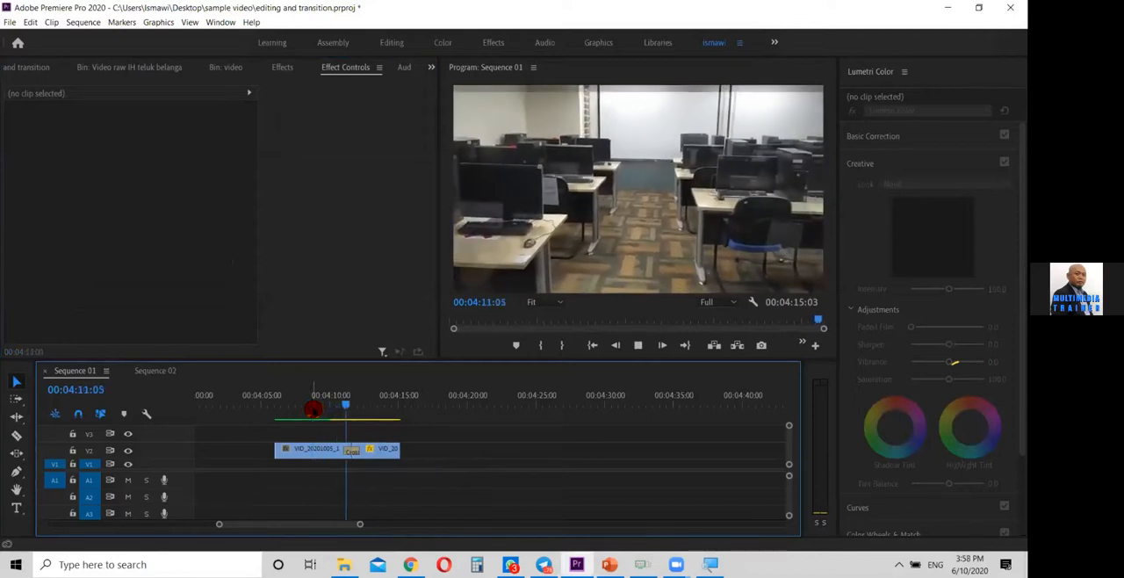
pyautogui.click(367, 402)
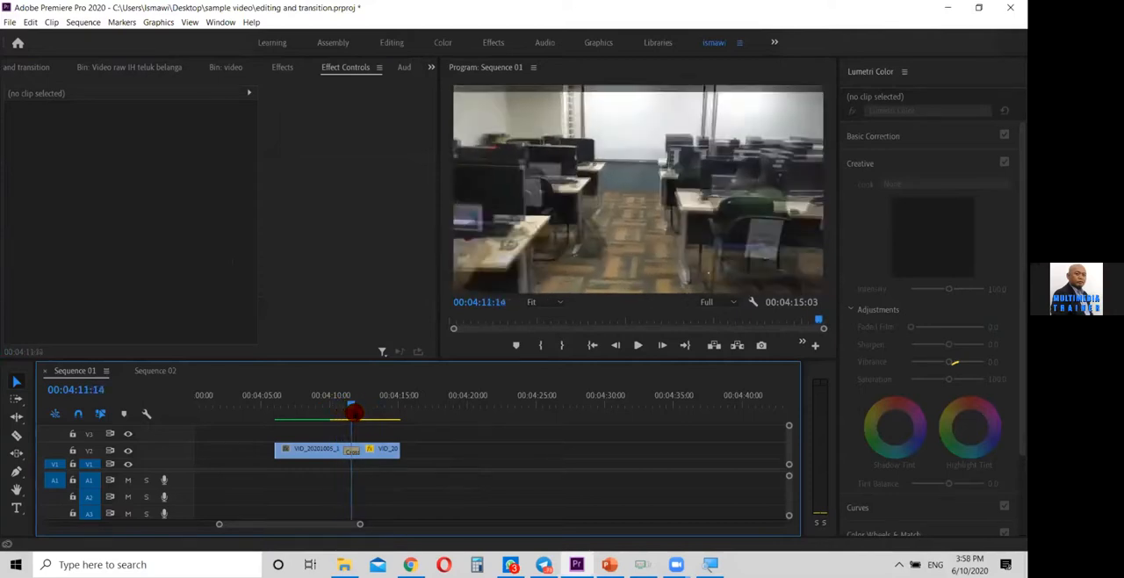
pyautogui.moveTo(356, 418)
pyautogui.mouseDown()
pyautogui.moveTo(375, 407)
pyautogui.moveTo(361, 418)
pyautogui.mouseUp()
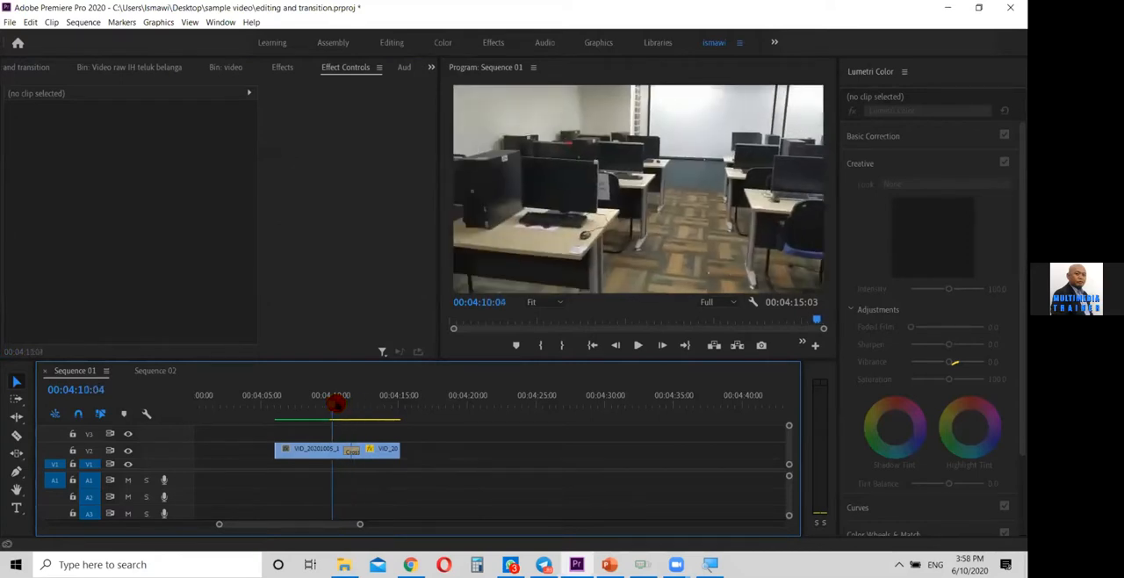
# Replay the transition, and paste a copy of the two joined V2 clips at 00:04:17:15
pyautogui.moveTo(351, 411); pyautogui.dragTo(317, 406)
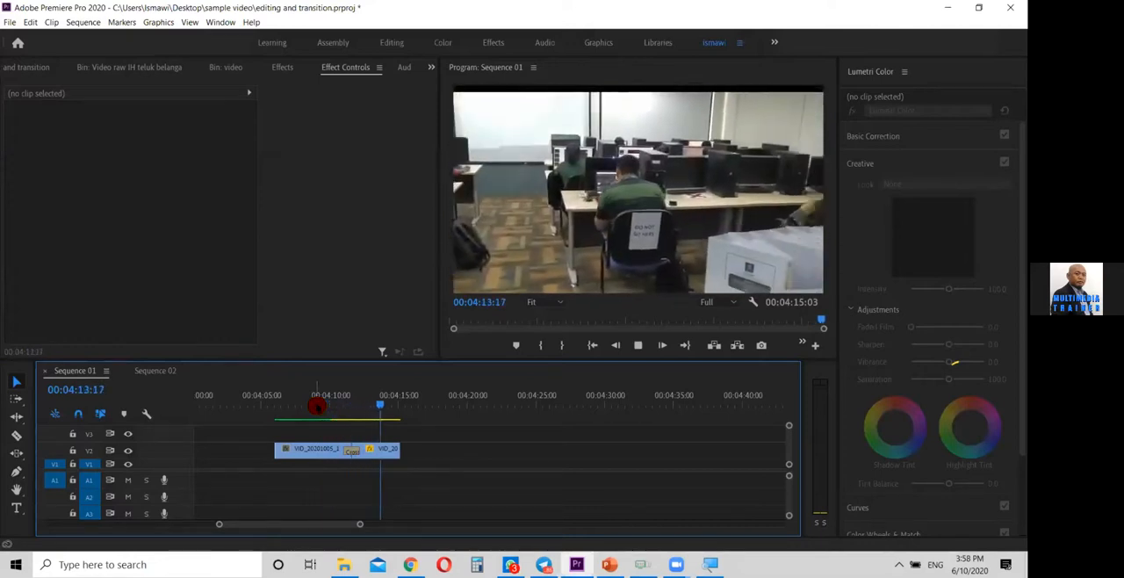
pyautogui.press('space')
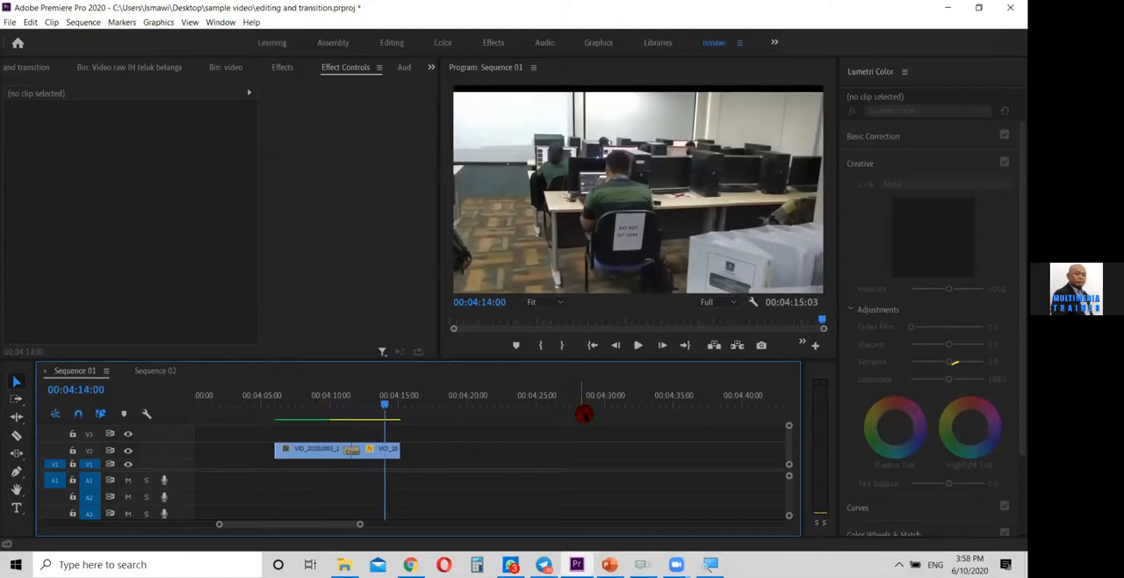
pyautogui.moveTo(434, 434); pyautogui.dragTo(302, 465)
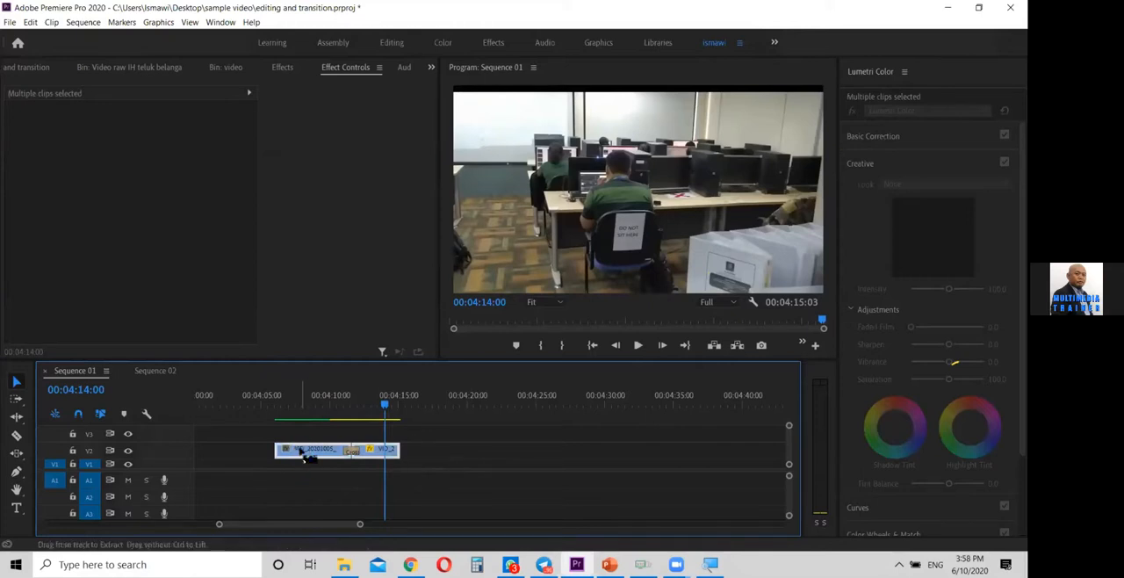
pyautogui.moveTo(384, 402); pyautogui.dragTo(434, 416)
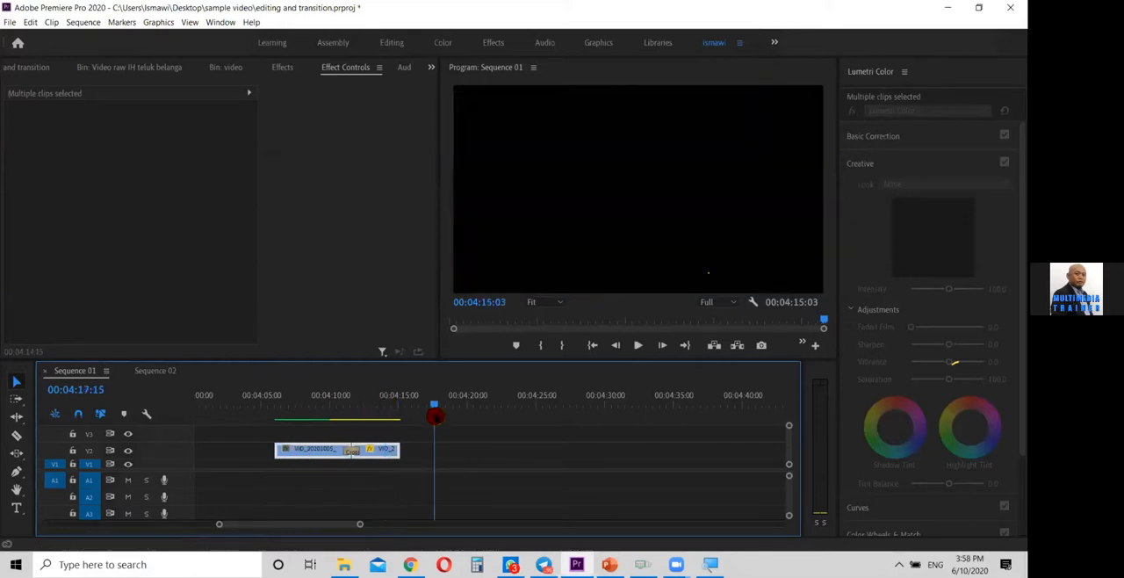
pyautogui.hotkey('ctrl', 'v')
pyautogui.moveTo(443, 464); pyautogui.dragTo(444, 452)
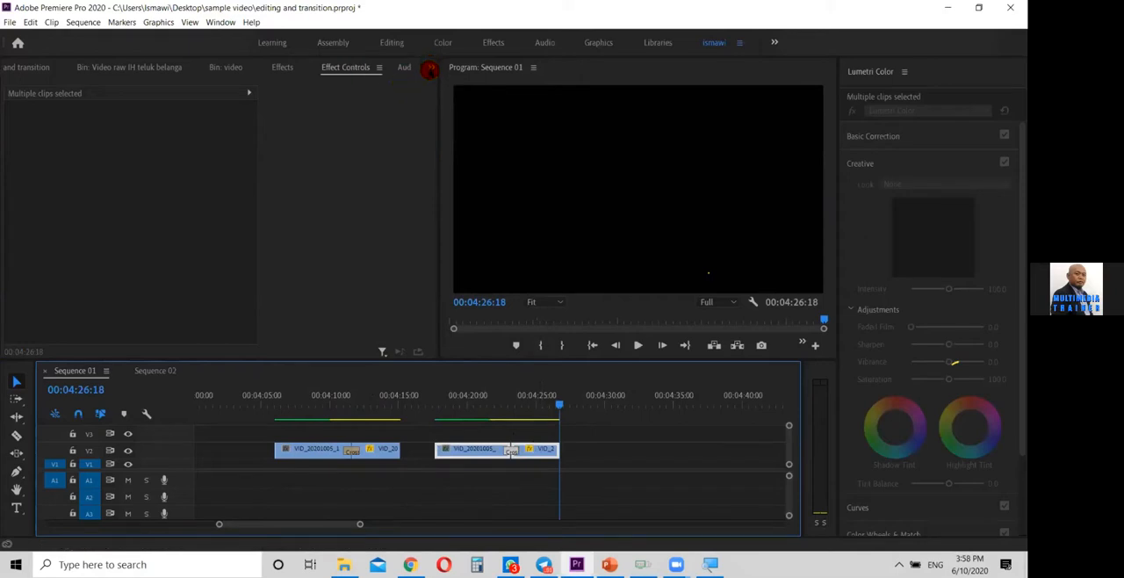
# Replace the Cross Dissolve between the copied V2 clips with the Additive Dissolve from the Dissolve video transitions
pyautogui.click(432, 67)
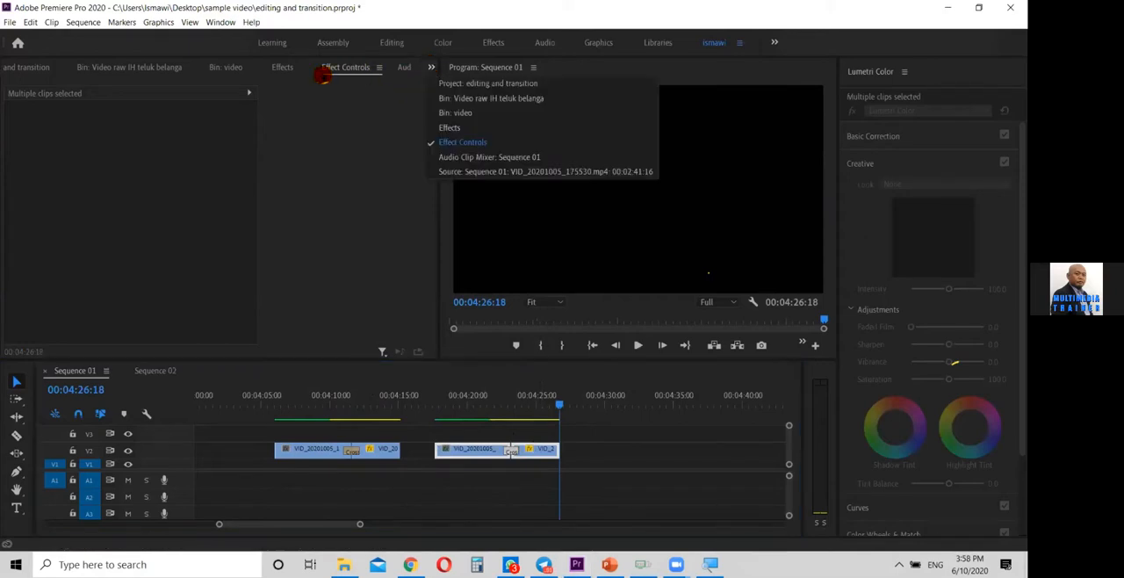
pyautogui.click(273, 68)
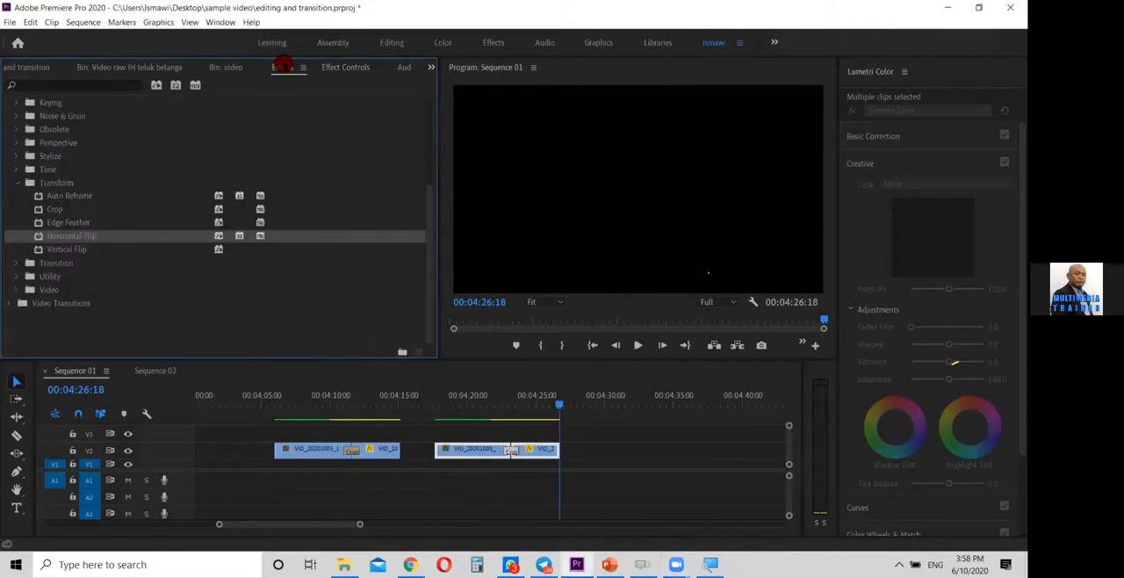
pyautogui.click(19, 182)
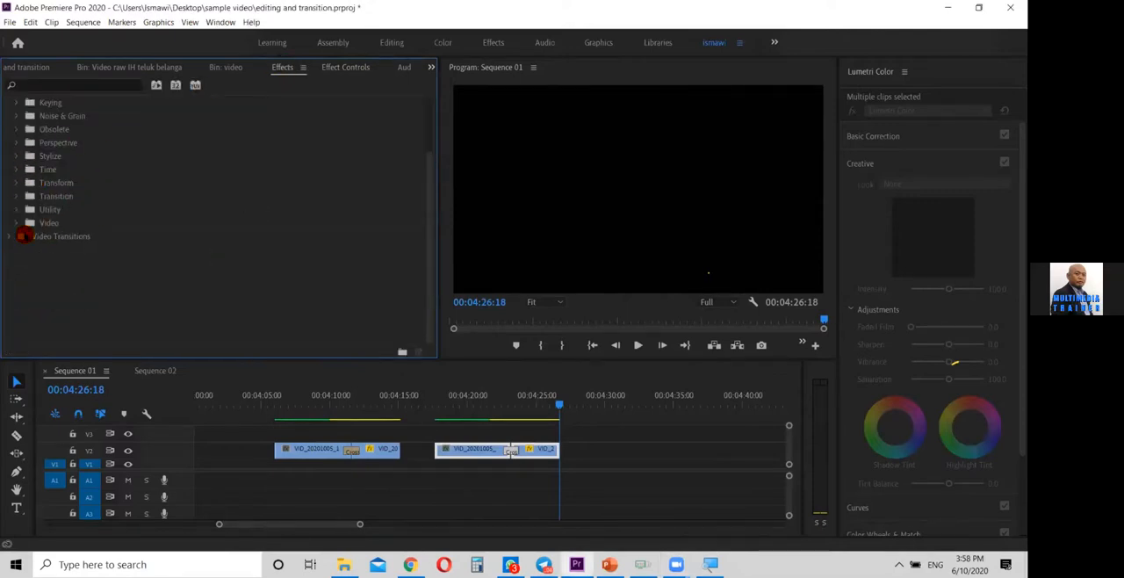
pyautogui.click(10, 237)
pyautogui.scroll(3, 115, 261)
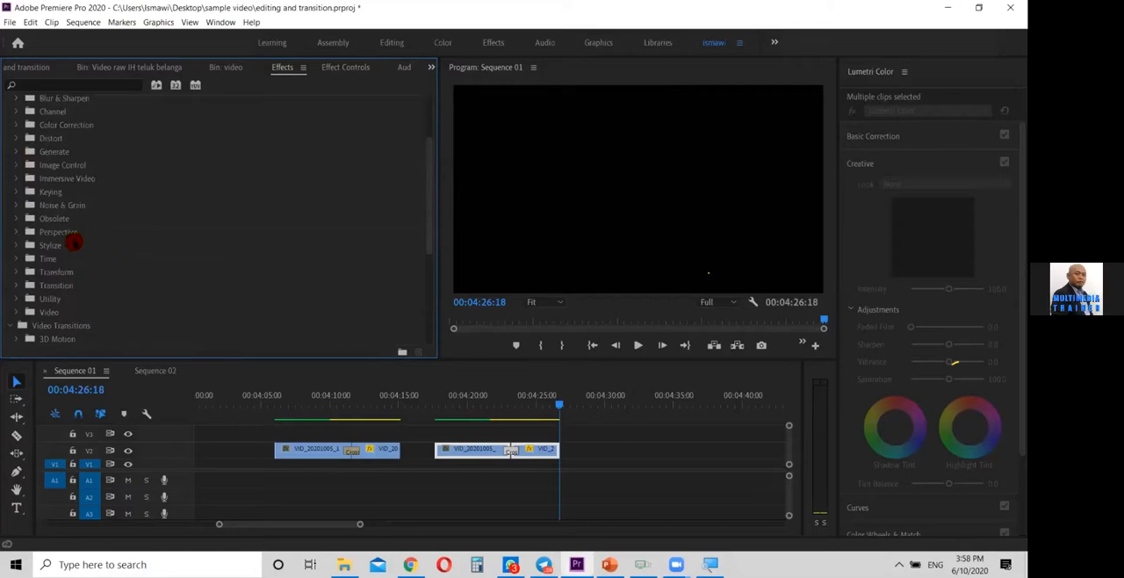
pyautogui.scroll(-4, 138, 293)
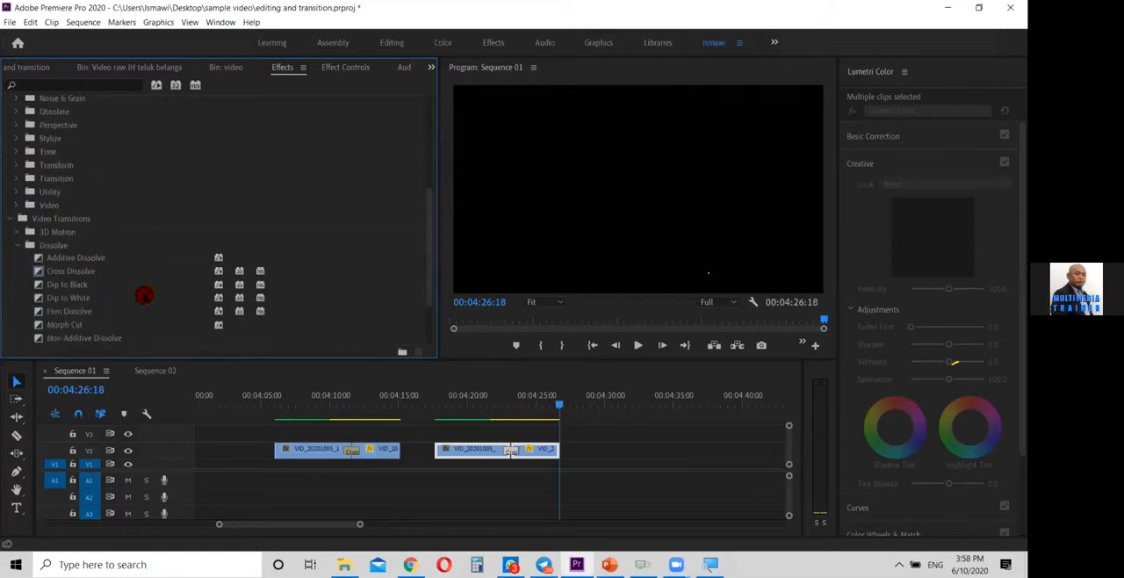
pyautogui.scroll(-4, 143, 296)
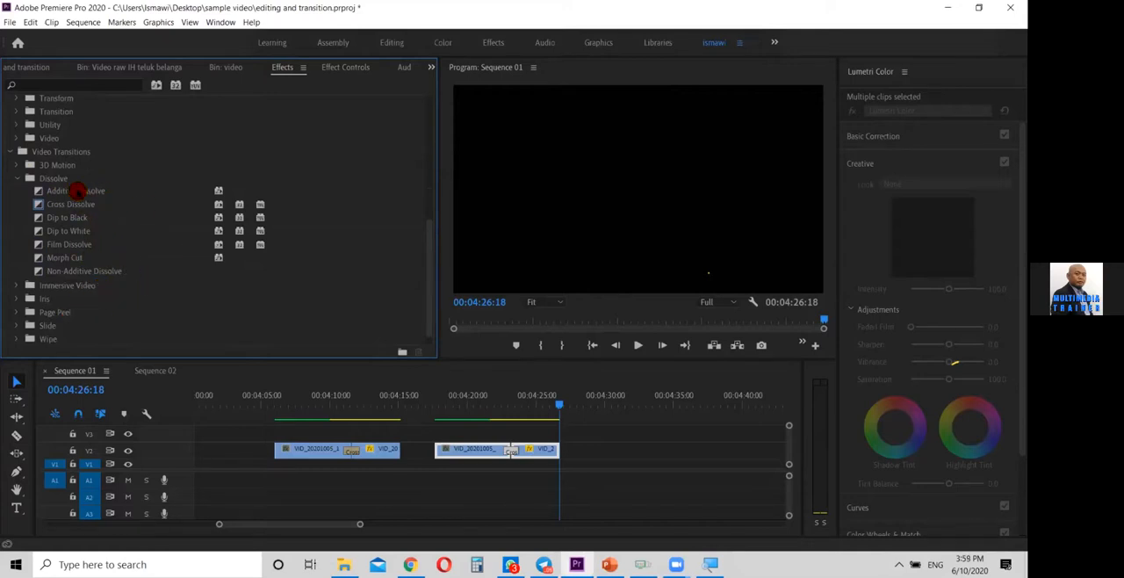
pyautogui.click(58, 190)
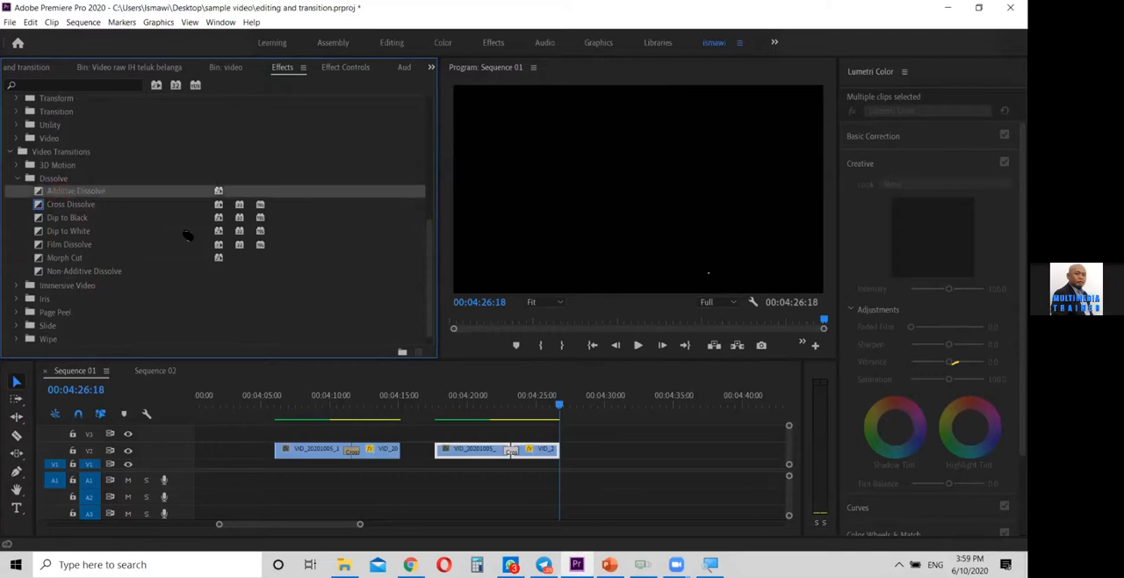
pyautogui.moveTo(513, 411); pyautogui.dragTo(518, 452)
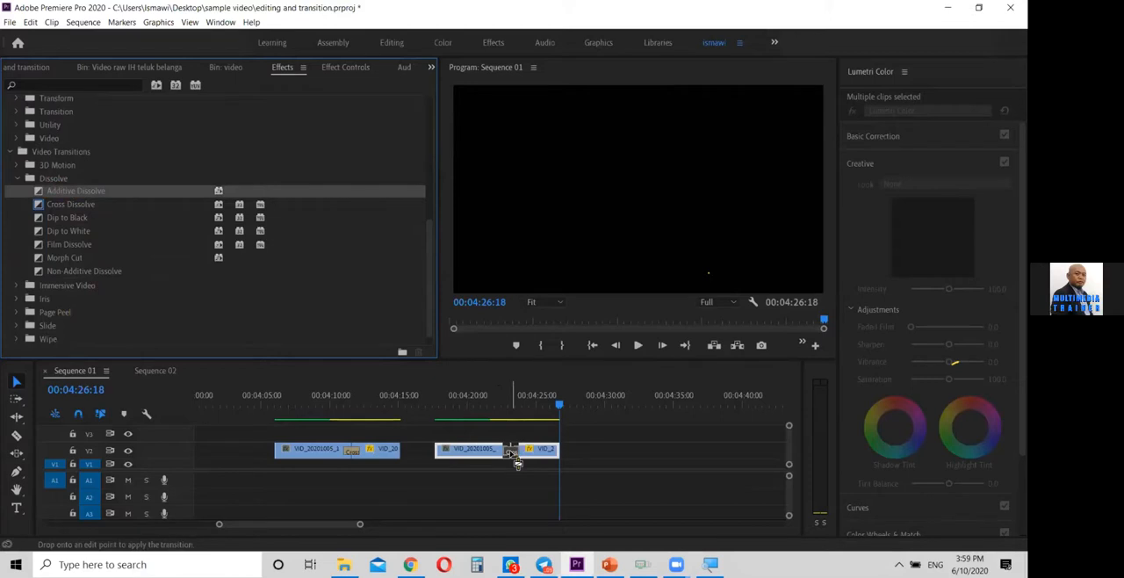
pyautogui.moveTo(516, 463); pyautogui.dragTo(511, 452)
# Play and scrub across the Additive Dissolve to examine its blend, ending at 00:04:23:11, and enlarge the timeline area
pyautogui.moveTo(514, 401)
pyautogui.mouseDown()
pyautogui.moveTo(486, 403)
pyautogui.moveTo(497, 407)
pyautogui.mouseUp()
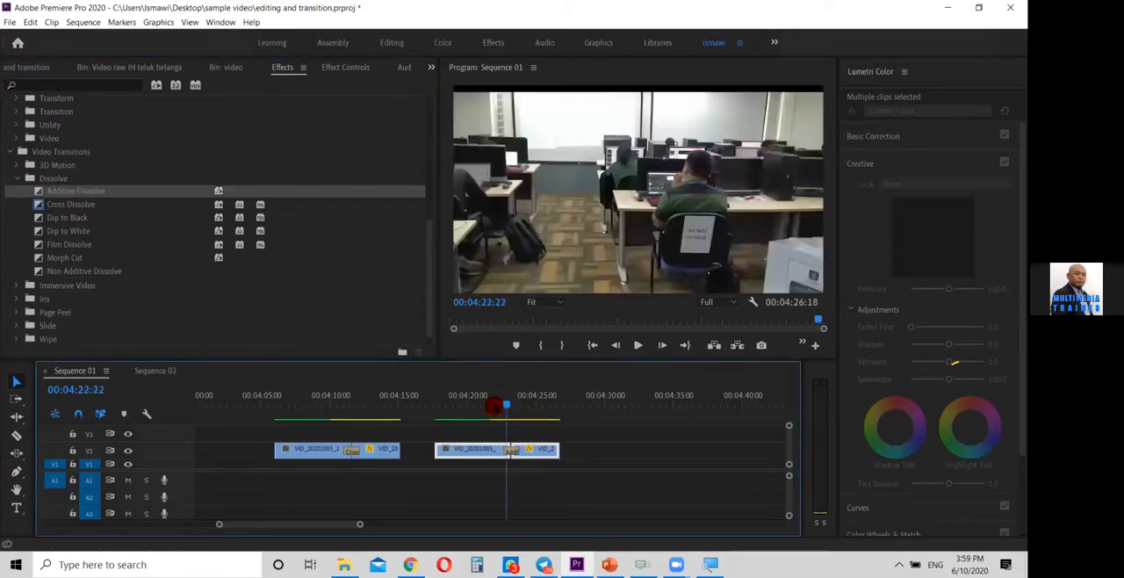
pyautogui.press('space')
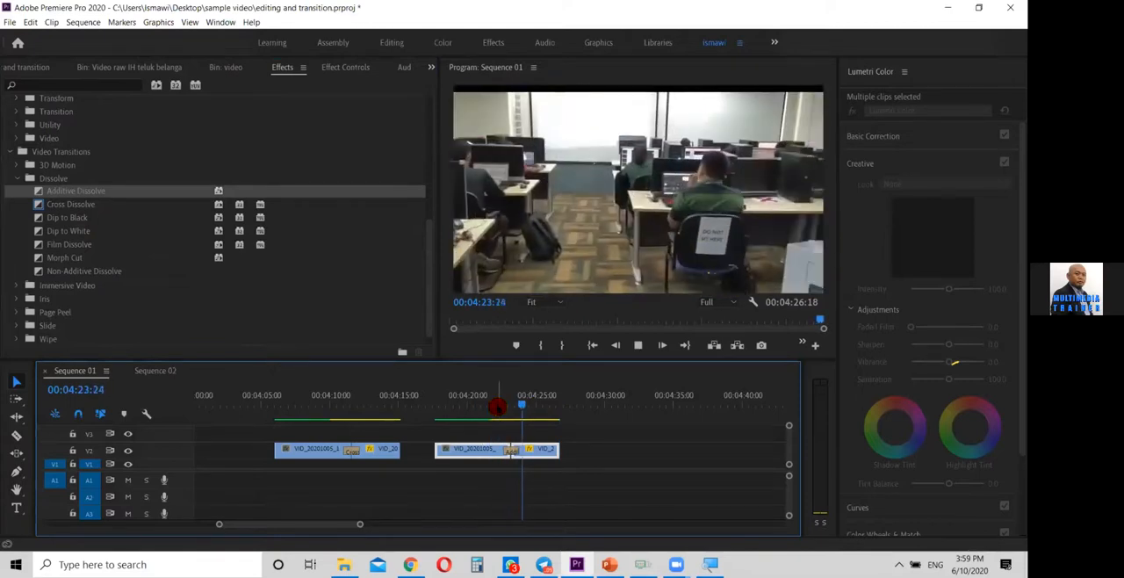
pyautogui.click(496, 406)
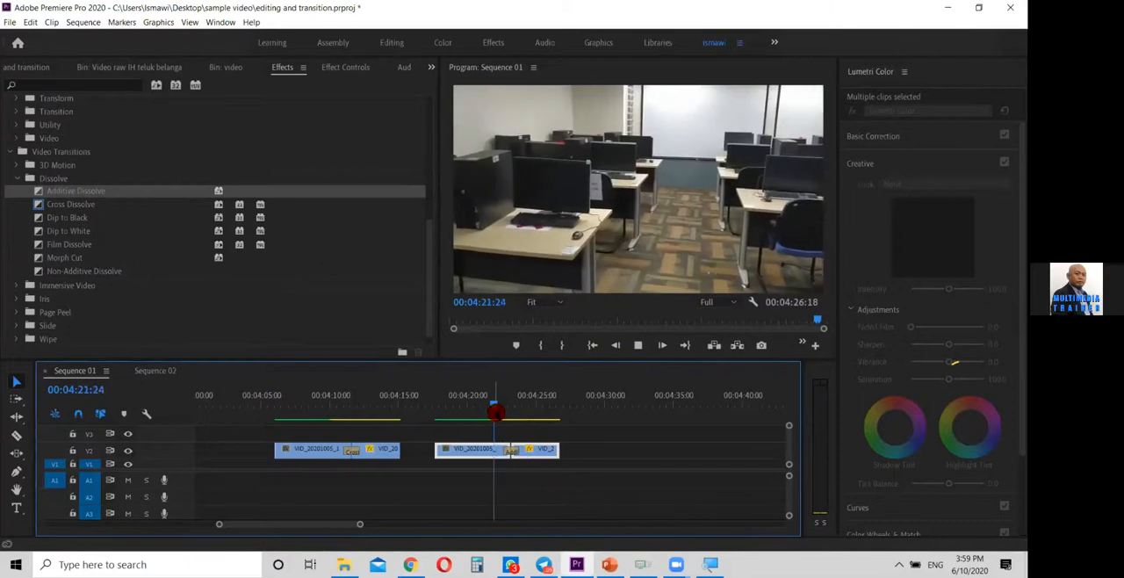
pyautogui.click(497, 414)
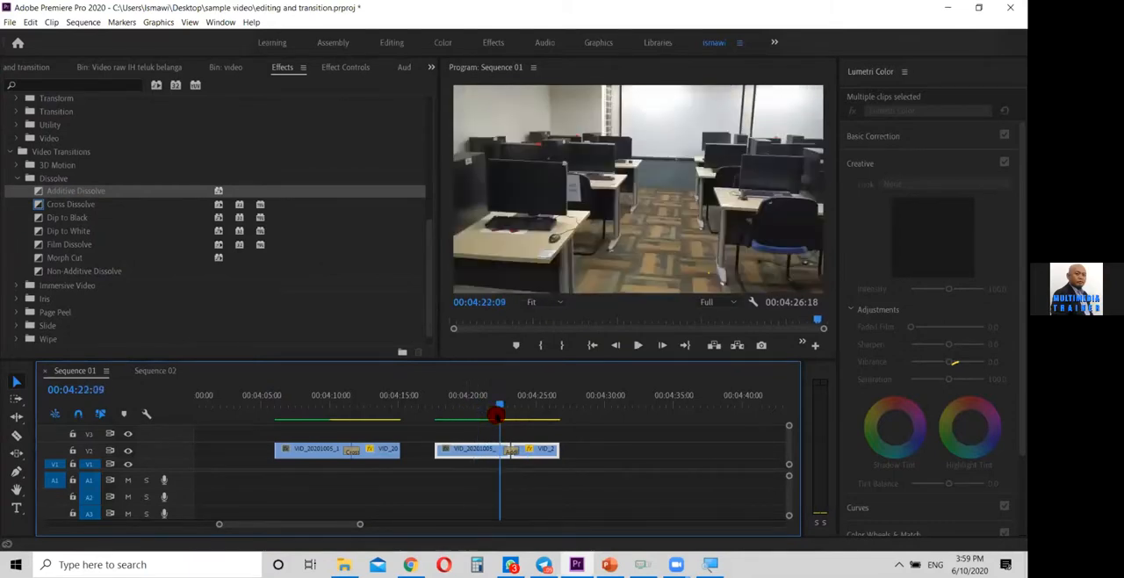
pyautogui.moveTo(497, 414); pyautogui.dragTo(515, 441)
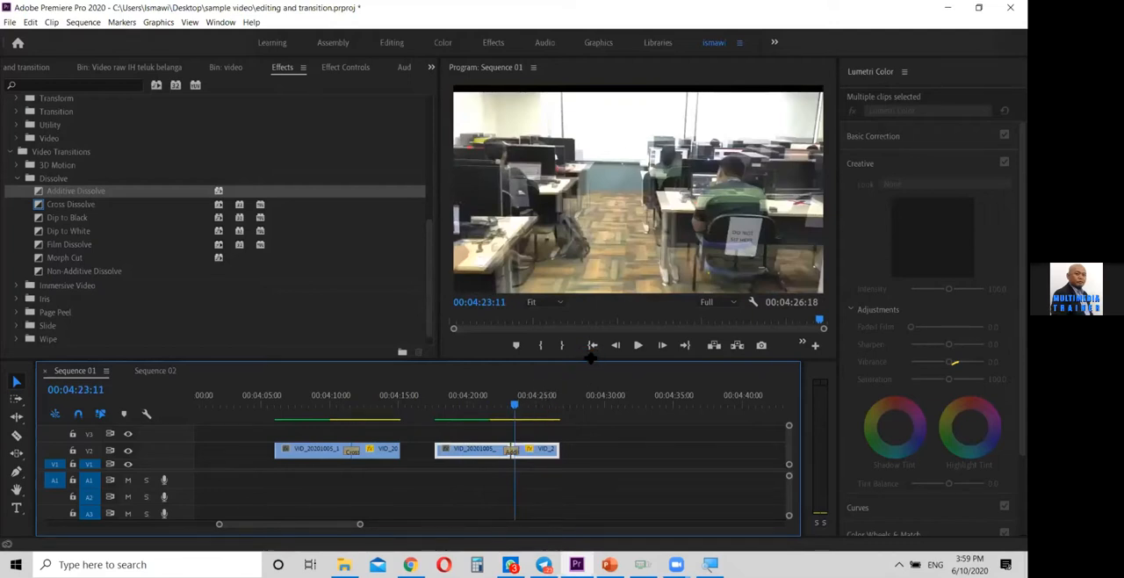
pyautogui.moveTo(591, 357); pyautogui.dragTo(589, 338)
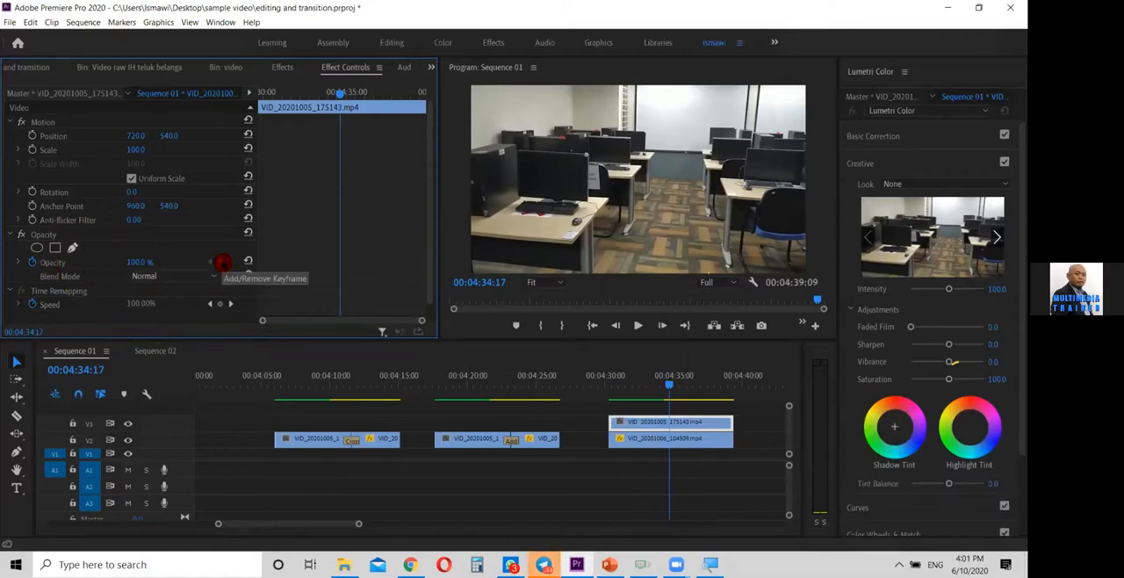
# Keyframe the opacity of VID_20201005_175143.mp4 on V3 from 100% at 00:04:34:17 to 0% at 00:04:39:08
pyautogui.click(222, 263)
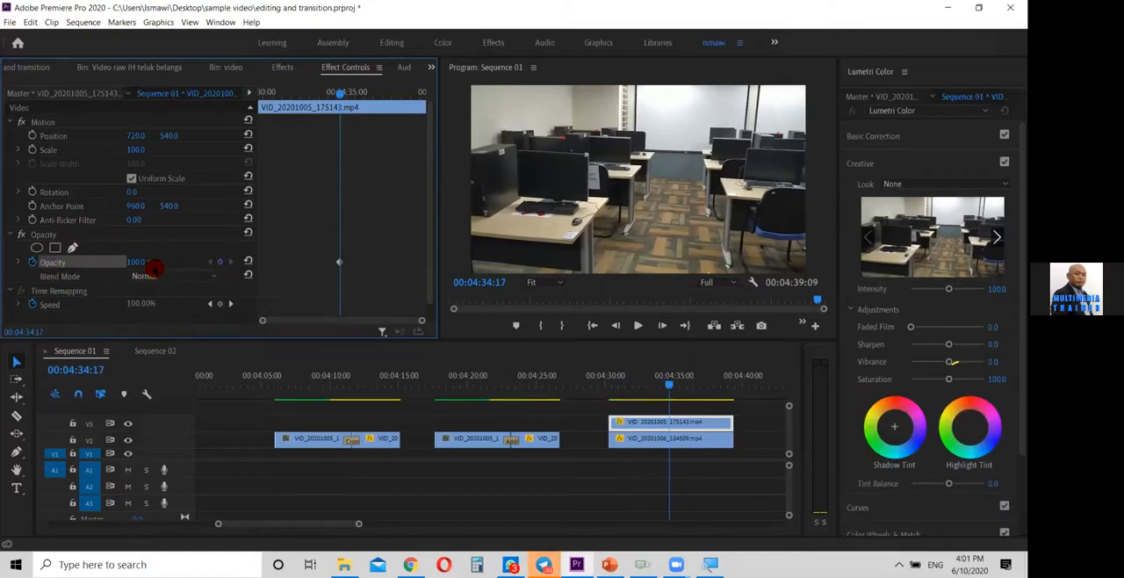
pyautogui.click(674, 384)
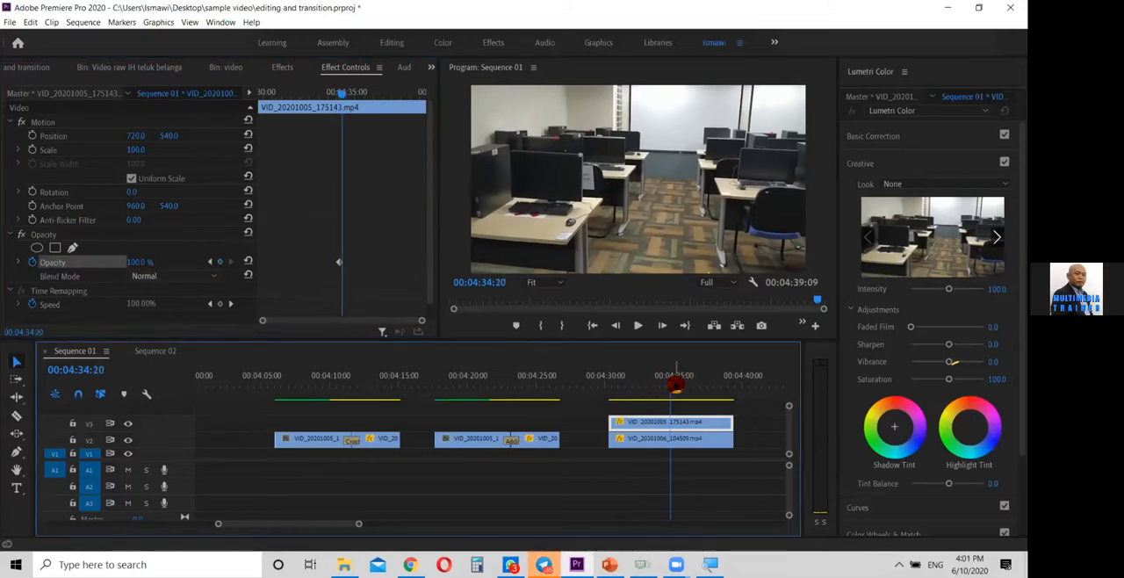
pyautogui.moveTo(674, 384); pyautogui.dragTo(730, 395)
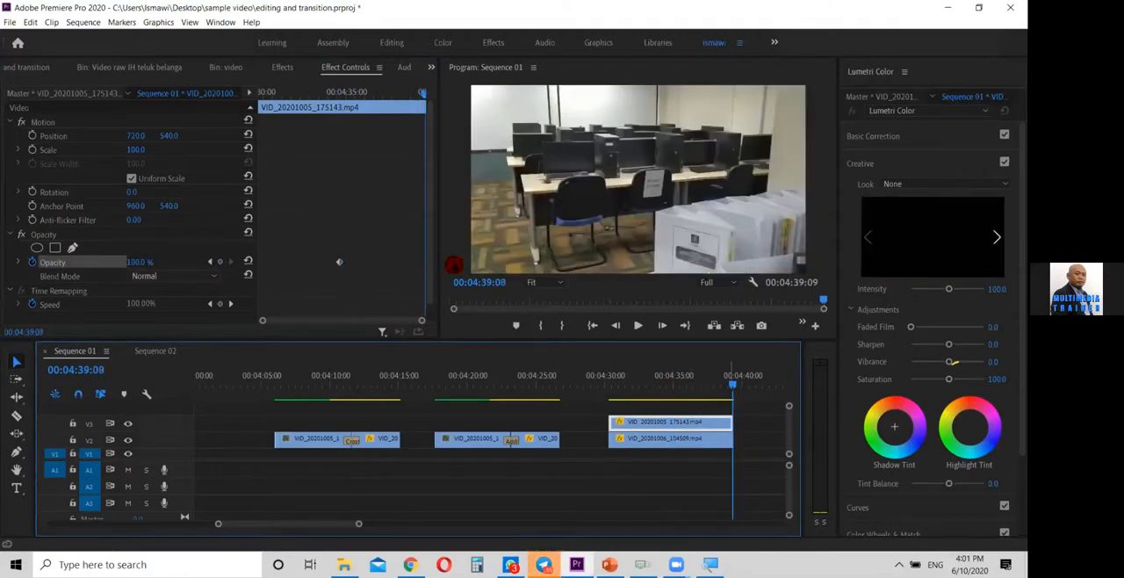
pyautogui.click(221, 262)
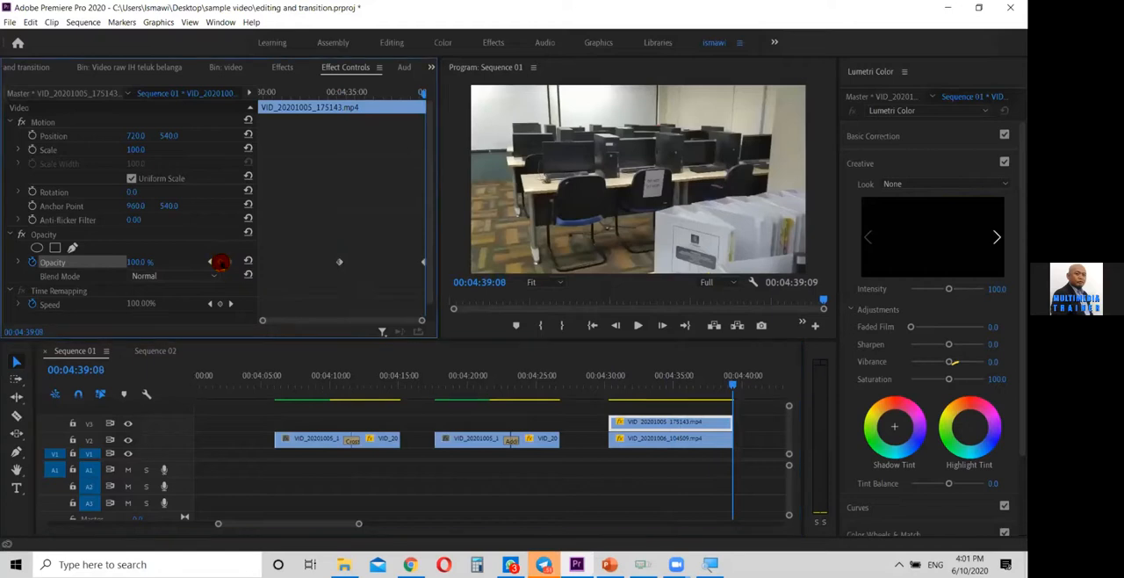
pyautogui.moveTo(140, 261); pyautogui.dragTo(51, 261)
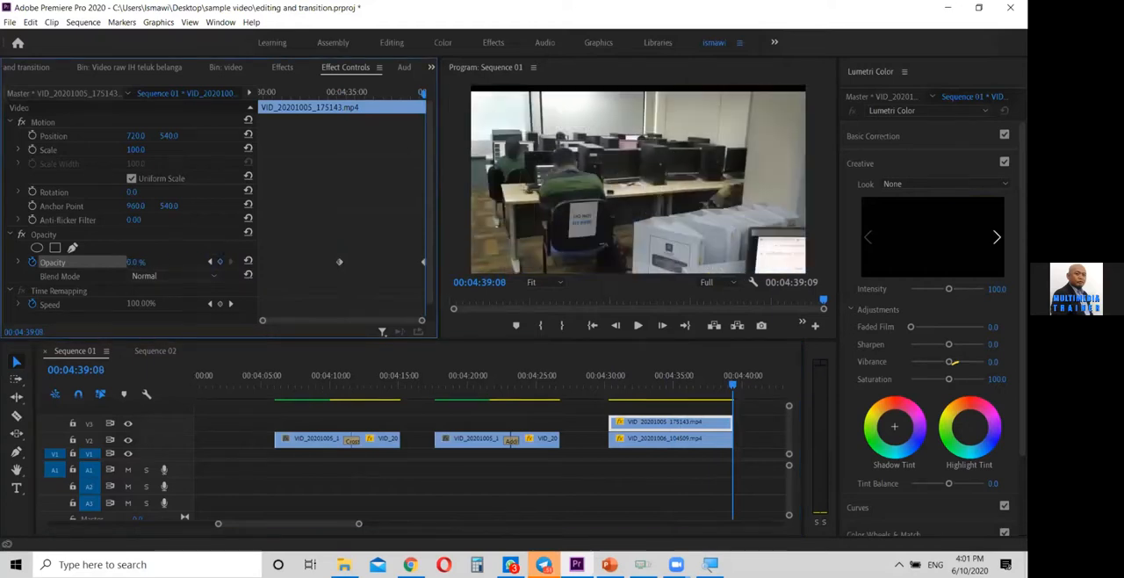
# Scrub through the opacity fade of the V3 clip, and remove both opacity keyframes
pyautogui.moveTo(720, 381); pyautogui.dragTo(626, 387)
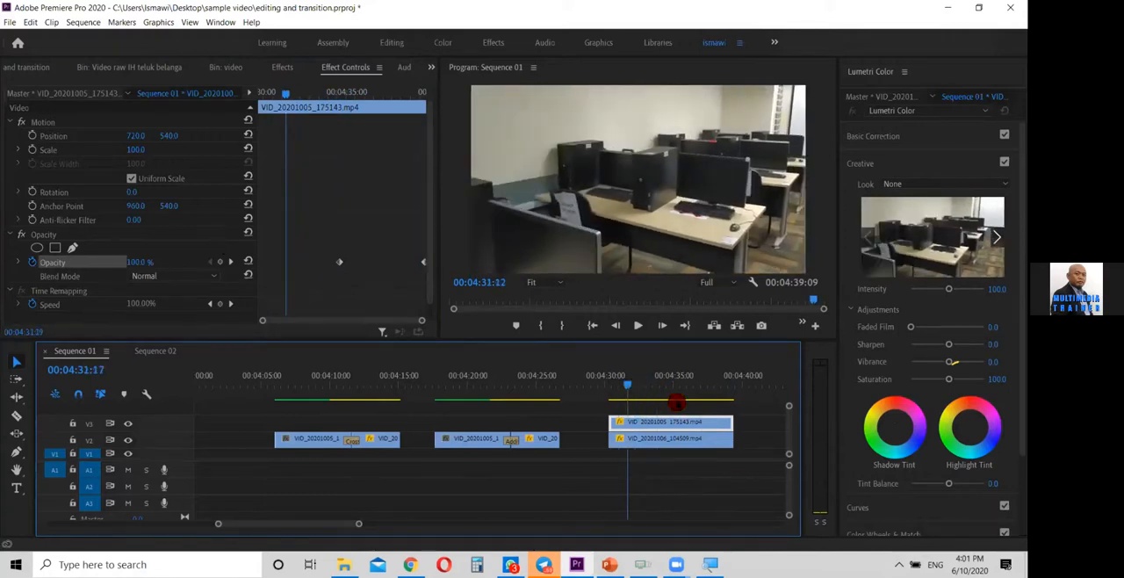
pyautogui.click(676, 402)
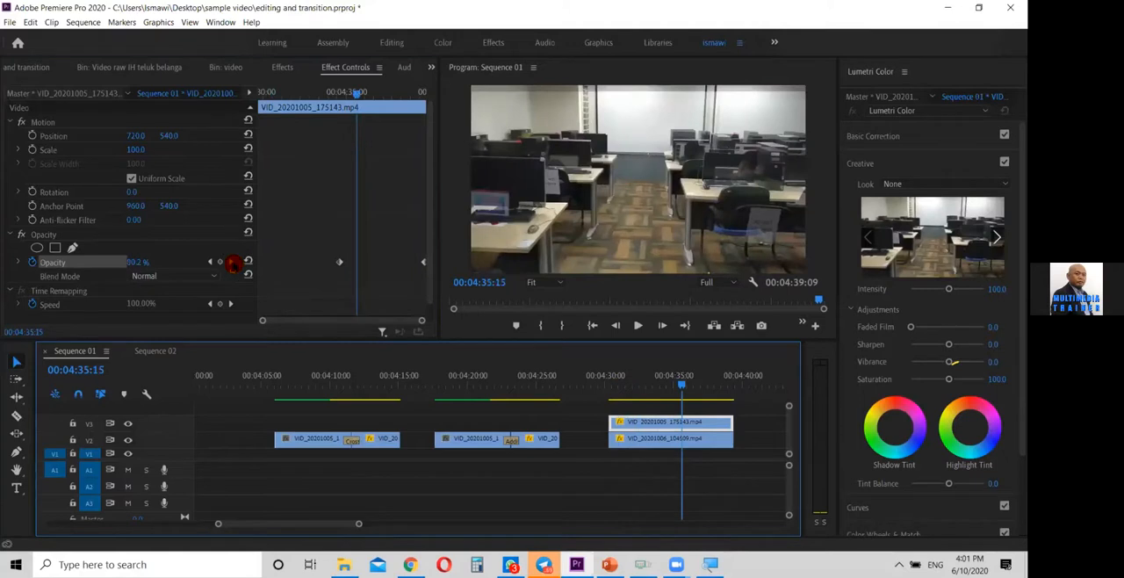
pyautogui.click(231, 262)
pyautogui.click(213, 263)
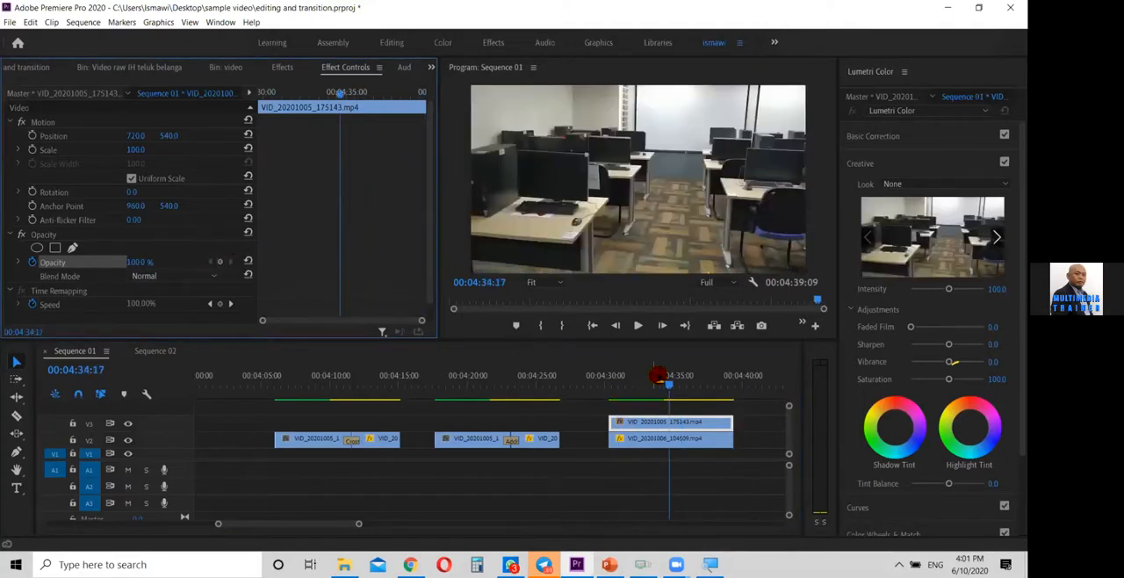
# Add a rectangular opacity mask to the V3 clip VID_20201005_175143.mp4 at 00:04:31:12
pyautogui.click(646, 389)
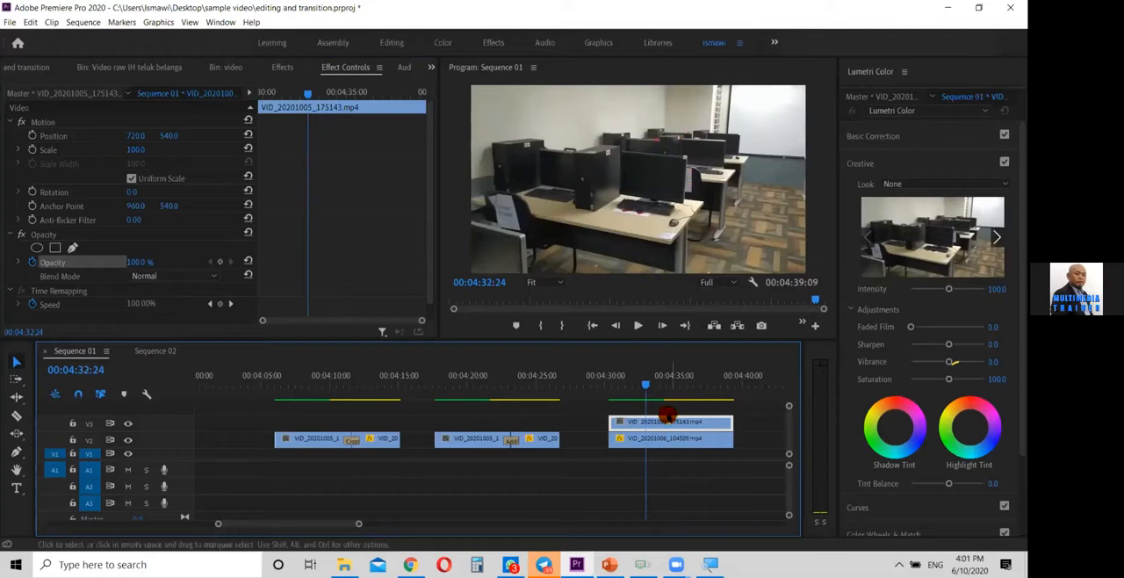
pyautogui.moveTo(642, 382)
pyautogui.mouseDown()
pyautogui.moveTo(609, 382)
pyautogui.moveTo(624, 389)
pyautogui.mouseUp()
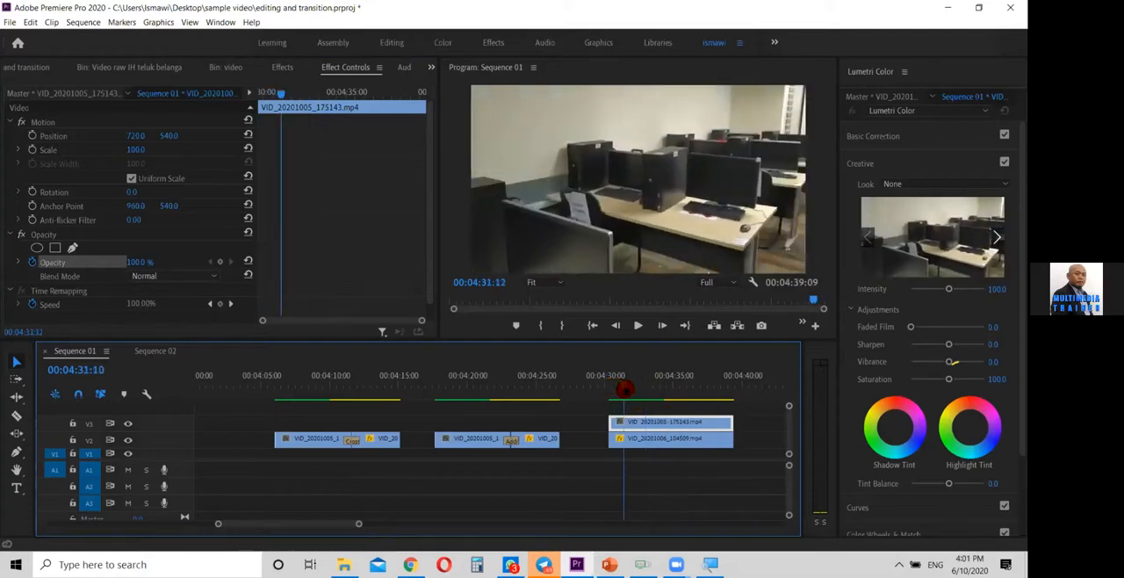
pyautogui.scroll(-1, 70, 232)
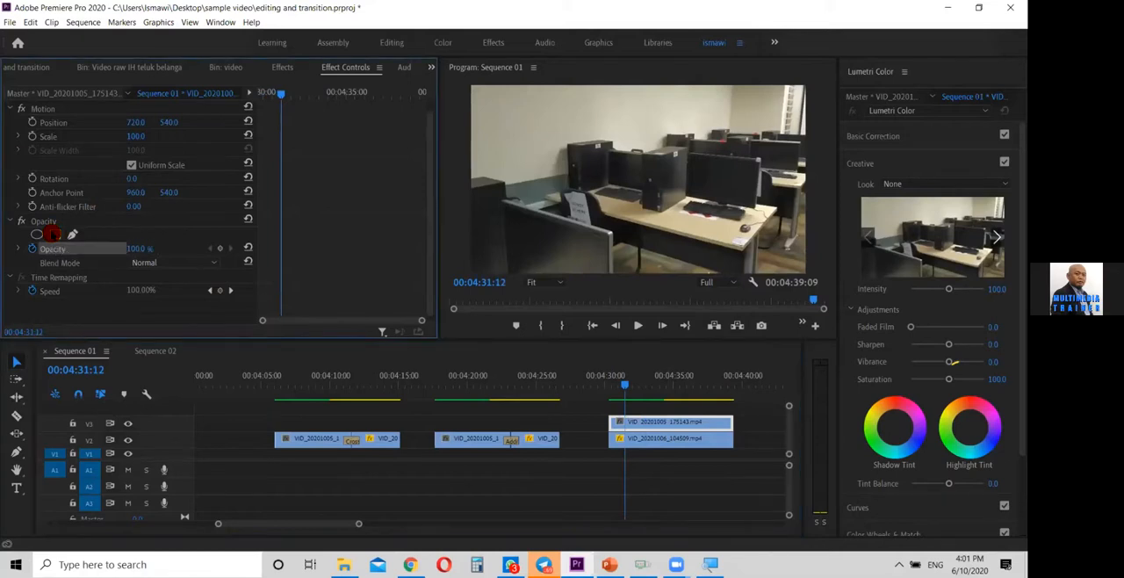
pyautogui.click(54, 234)
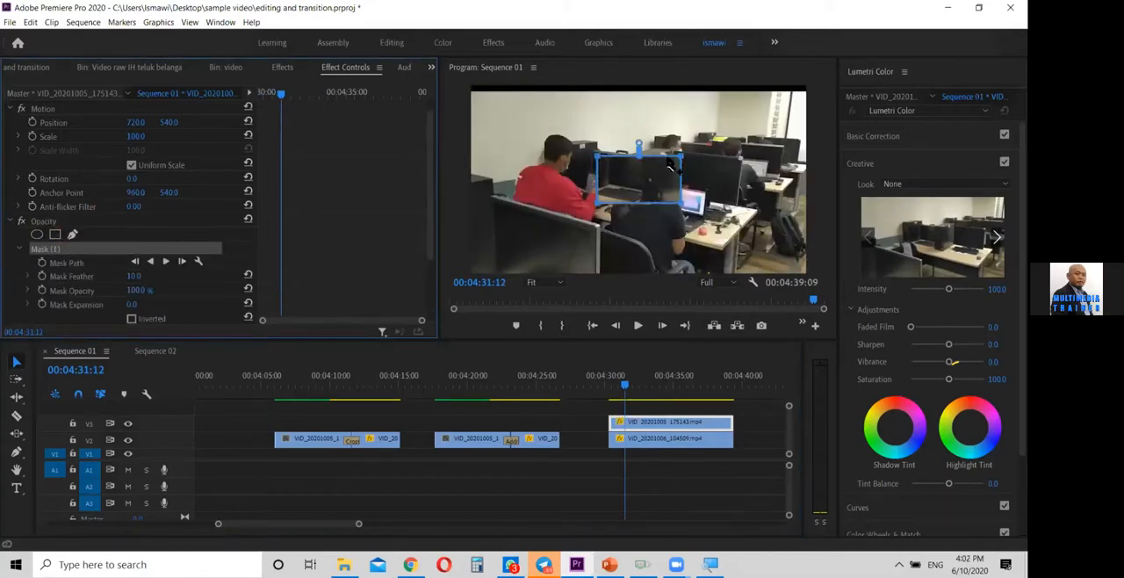
# Try the mask inverted and moved over the man in the red shirt, and turn the inversion off again
pyautogui.moveTo(641, 163)
pyautogui.mouseDown()
pyautogui.moveTo(489, 100)
pyautogui.moveTo(566, 206)
pyautogui.moveTo(646, 150)
pyautogui.moveTo(597, 243)
pyautogui.moveTo(671, 176)
pyautogui.moveTo(641, 179)
pyautogui.mouseUp()
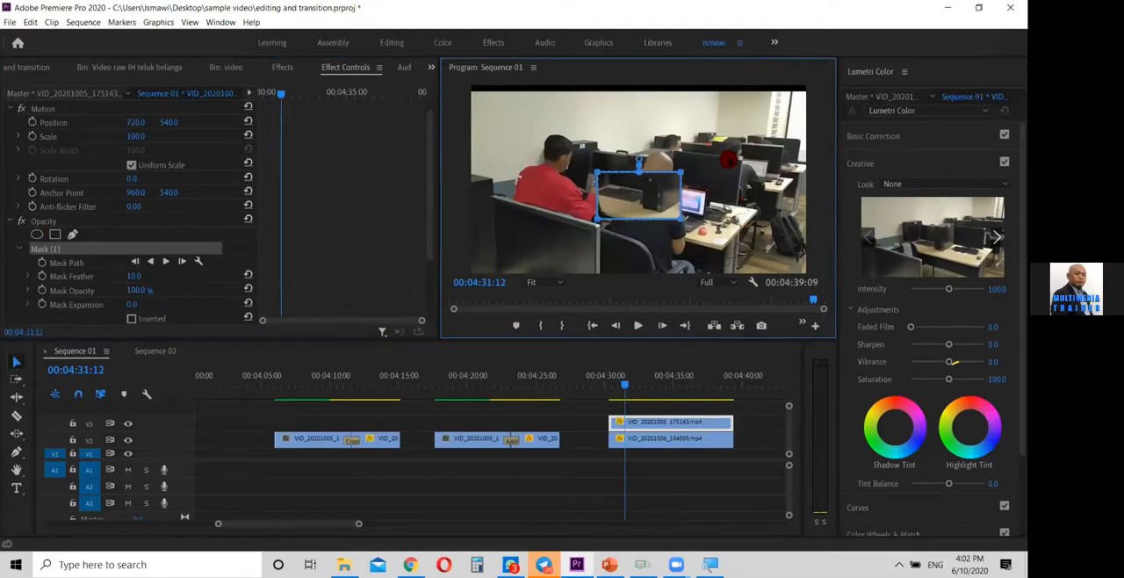
pyautogui.click(132, 320)
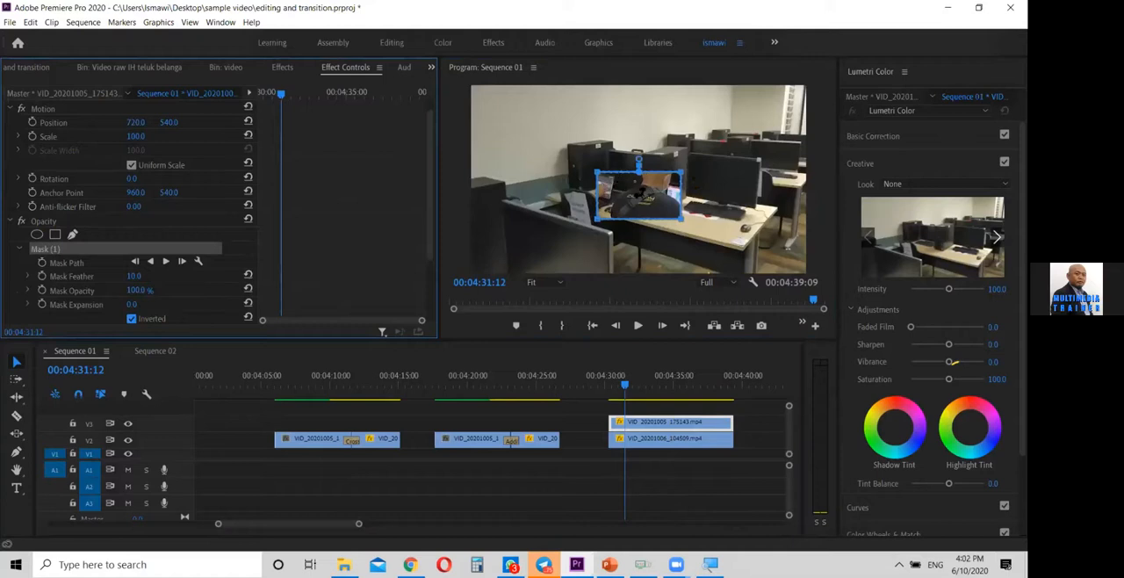
pyautogui.moveTo(611, 191); pyautogui.dragTo(519, 194)
pyautogui.click(130, 318)
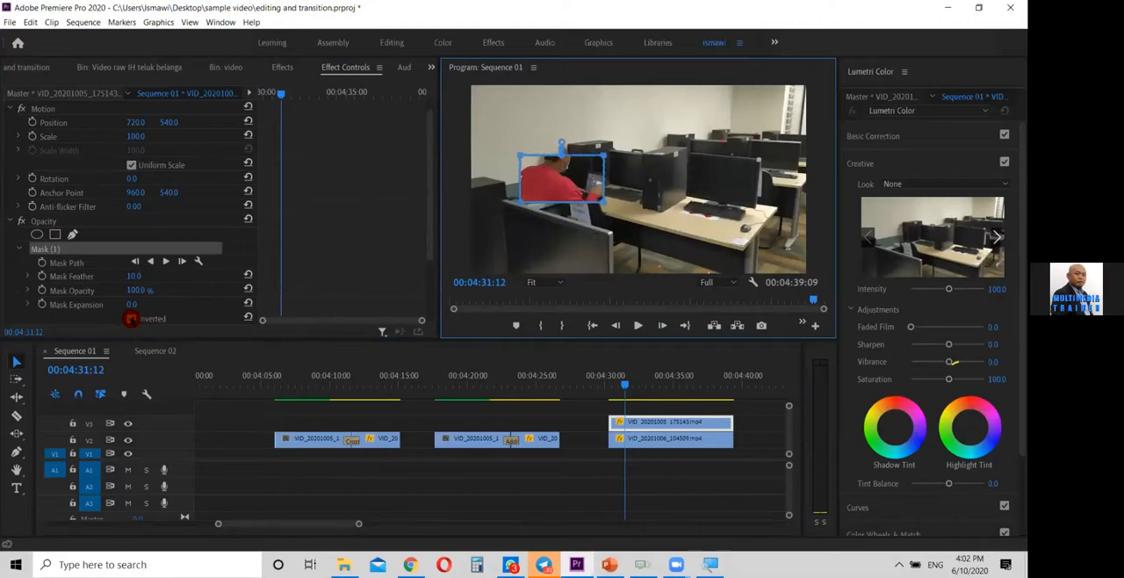
# Reshape the mask into a full-height vertical strip covering about the left quarter of the frame
pyautogui.moveTo(584, 163); pyautogui.dragTo(594, 292)
pyautogui.moveTo(582, 286); pyautogui.dragTo(551, 282)
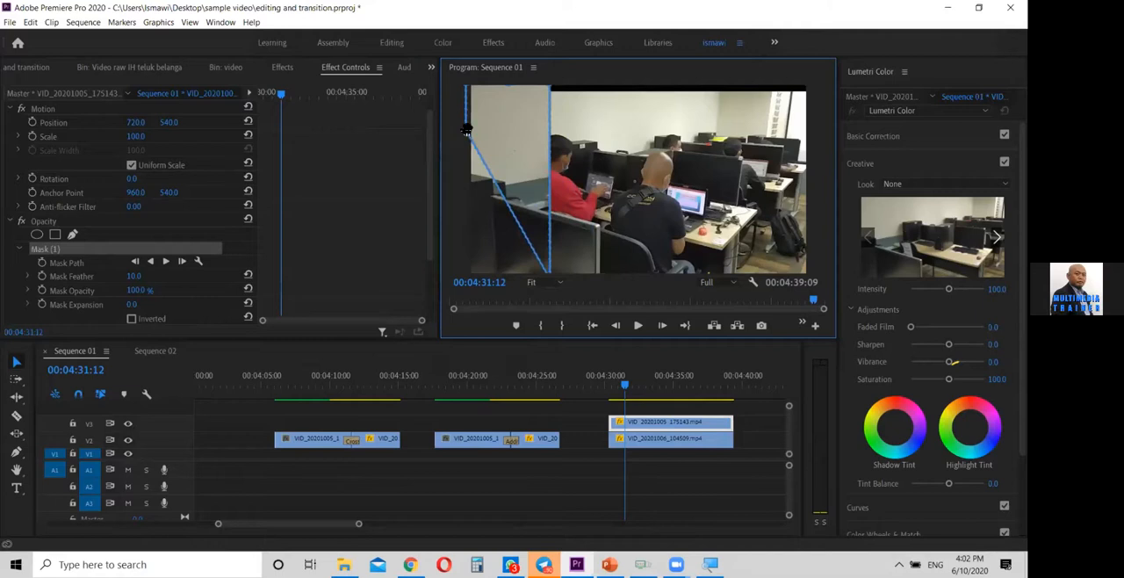
pyautogui.moveTo(468, 133); pyautogui.dragTo(463, 291)
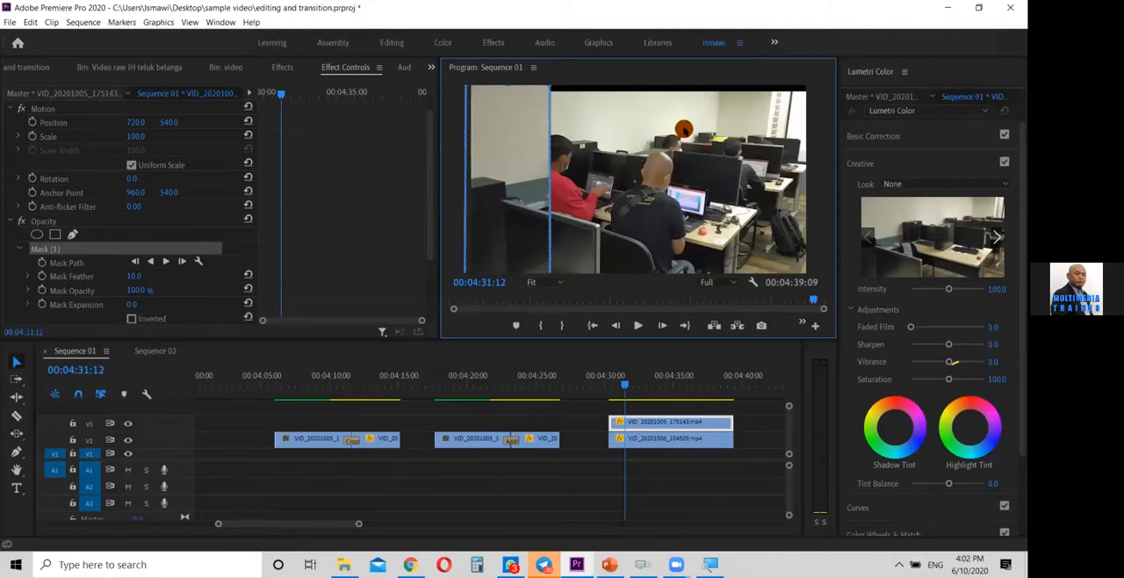
# At 00:04:33:00, view the program monitor at 25% and widen the V3 clip's mask until it covers the whole frame
pyautogui.moveTo(624, 387); pyautogui.dragTo(647, 389)
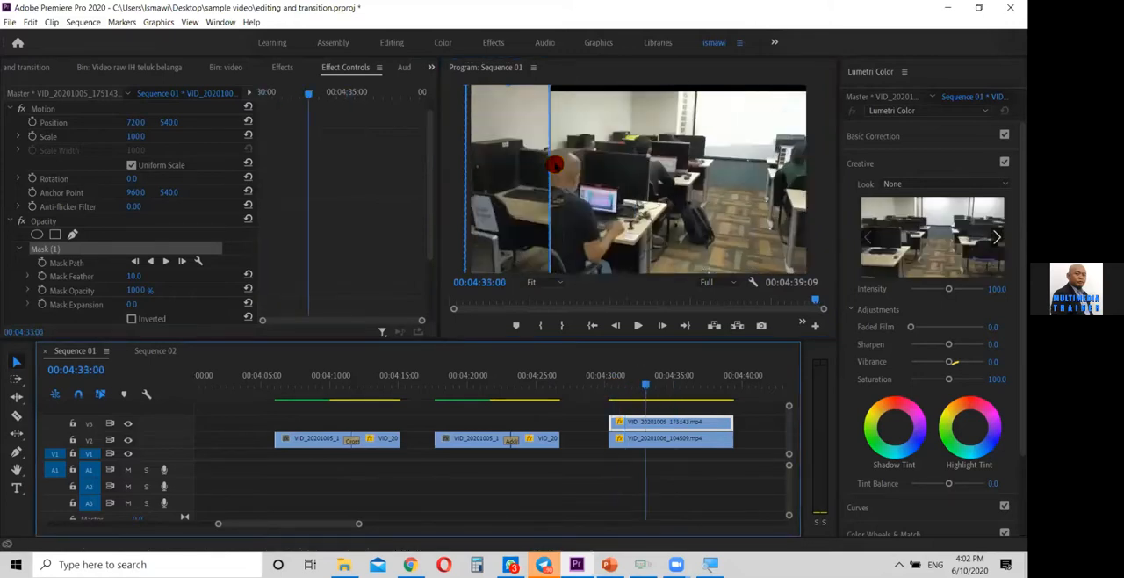
pyautogui.click(562, 282)
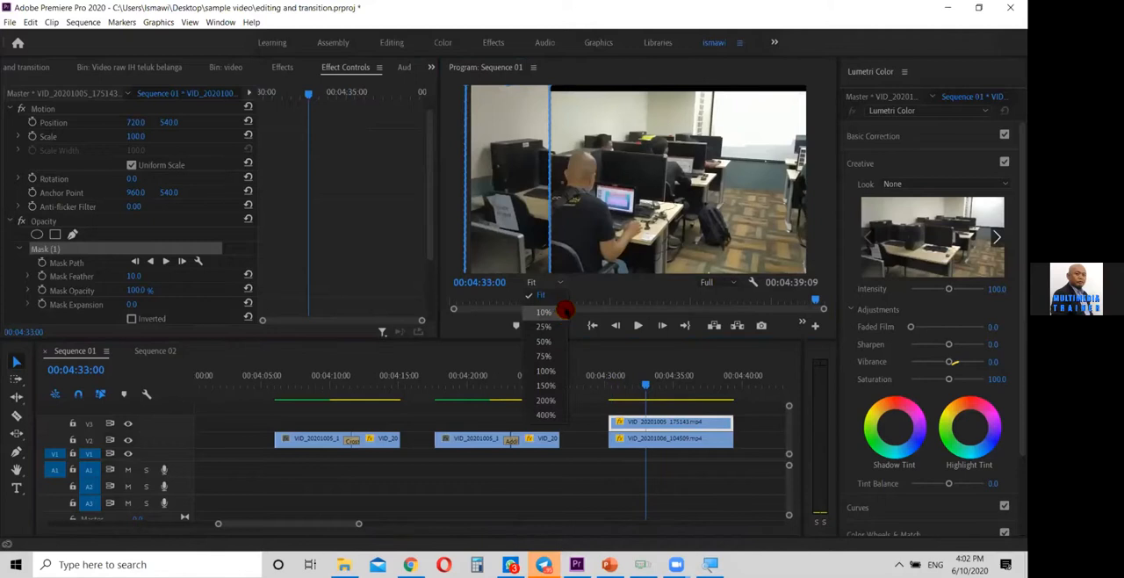
pyautogui.click(544, 326)
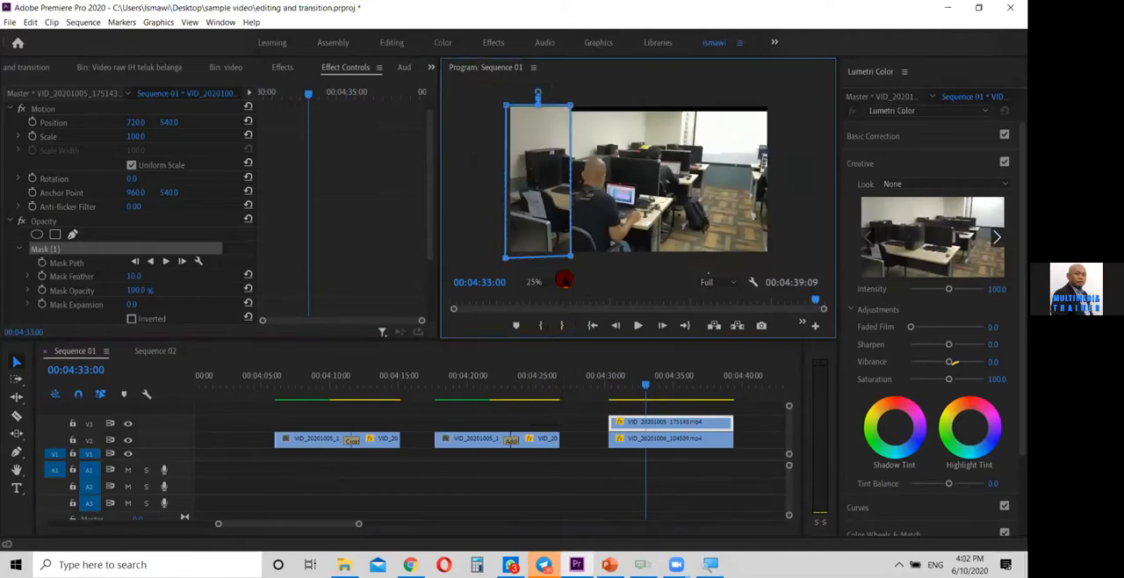
pyautogui.moveTo(571, 259); pyautogui.dragTo(785, 260)
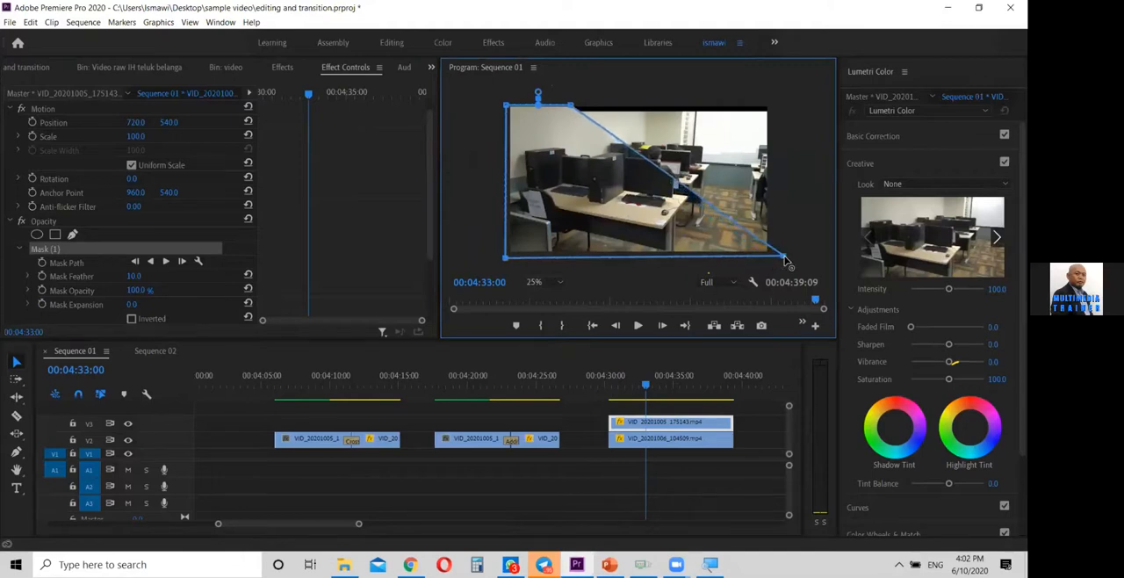
pyautogui.moveTo(575, 110); pyautogui.dragTo(787, 108)
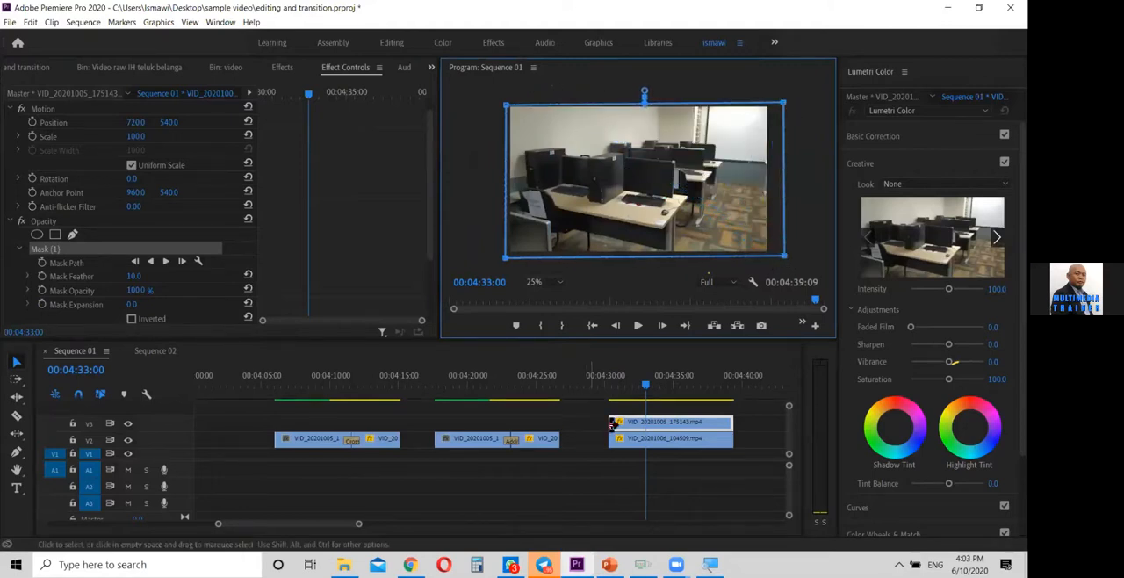
# Set a Mask Path keyframe near the start of the V3 clip, at 00:04:30:14
pyautogui.click(649, 386)
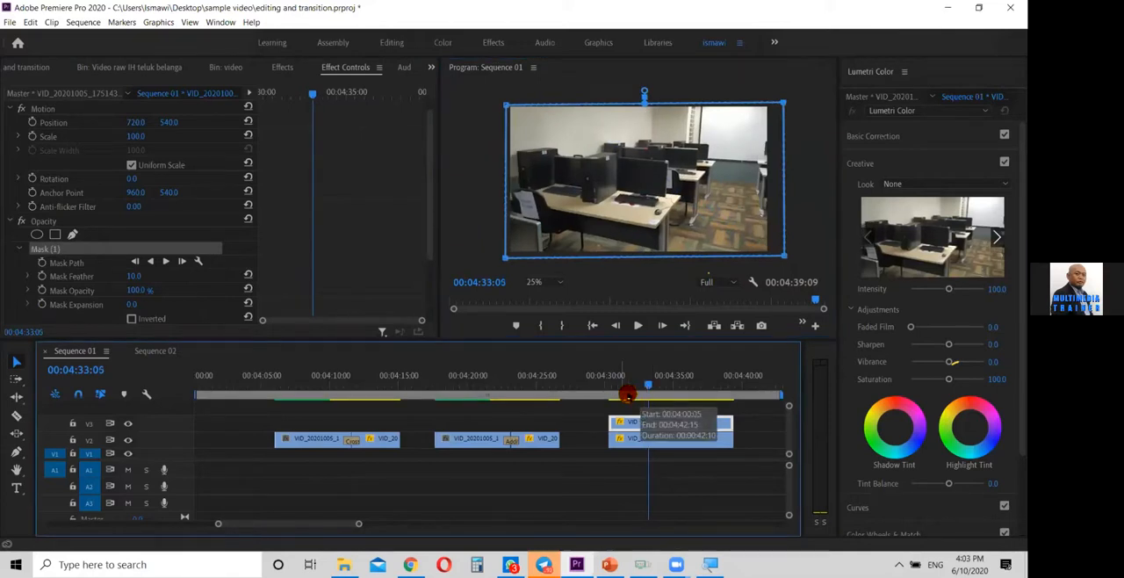
pyautogui.moveTo(643, 389); pyautogui.dragTo(607, 398)
pyautogui.click(722, 395)
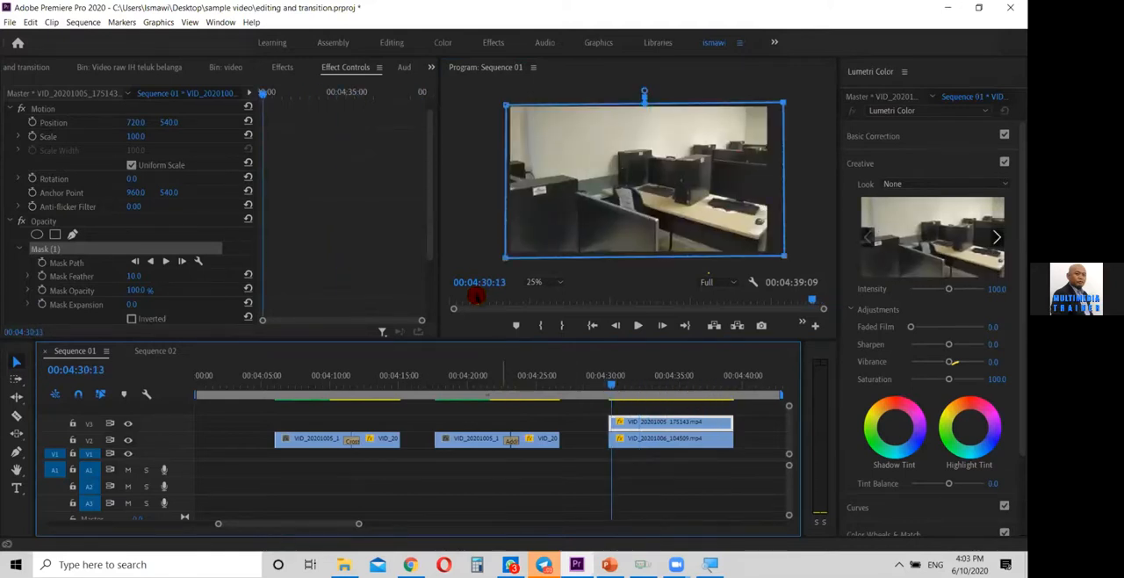
pyautogui.press('Left')
pyautogui.press('Left')
pyautogui.press('Left')
pyautogui.press('Left')
pyautogui.press('Left')
pyautogui.press('Left')
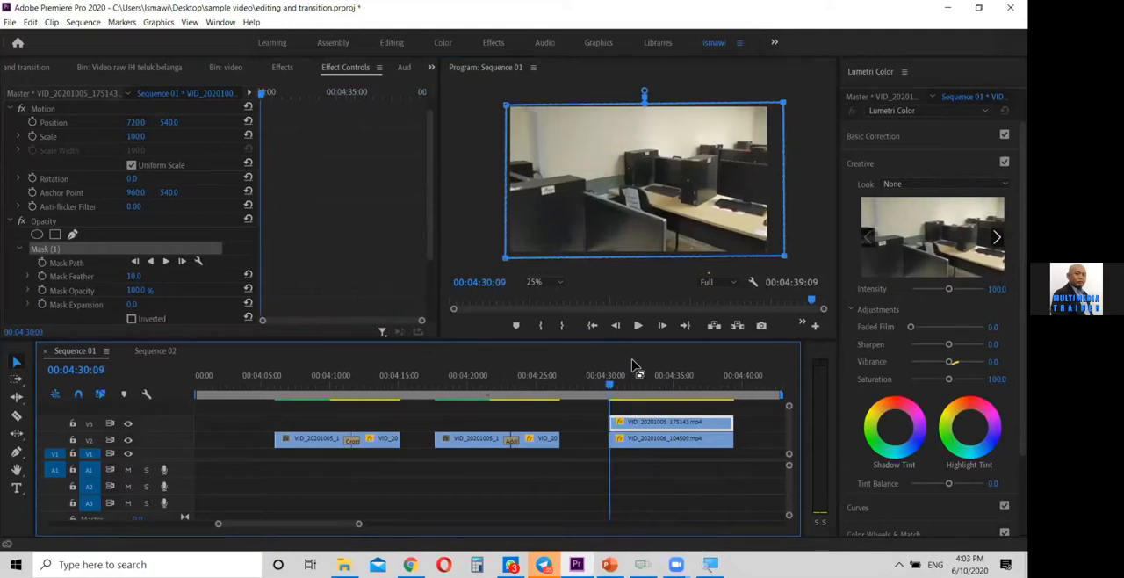
pyautogui.press('Right')
pyautogui.press('Right')
pyautogui.press('Right')
pyautogui.press('Right')
pyautogui.press('Right')
pyautogui.press('Right')
pyautogui.press('Right')
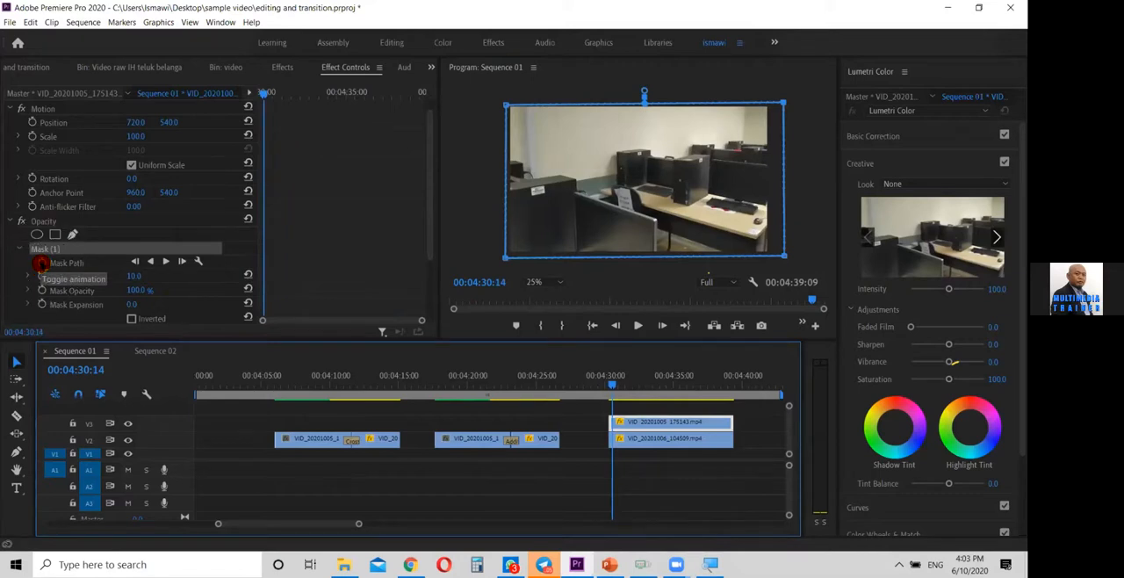
pyautogui.click(41, 263)
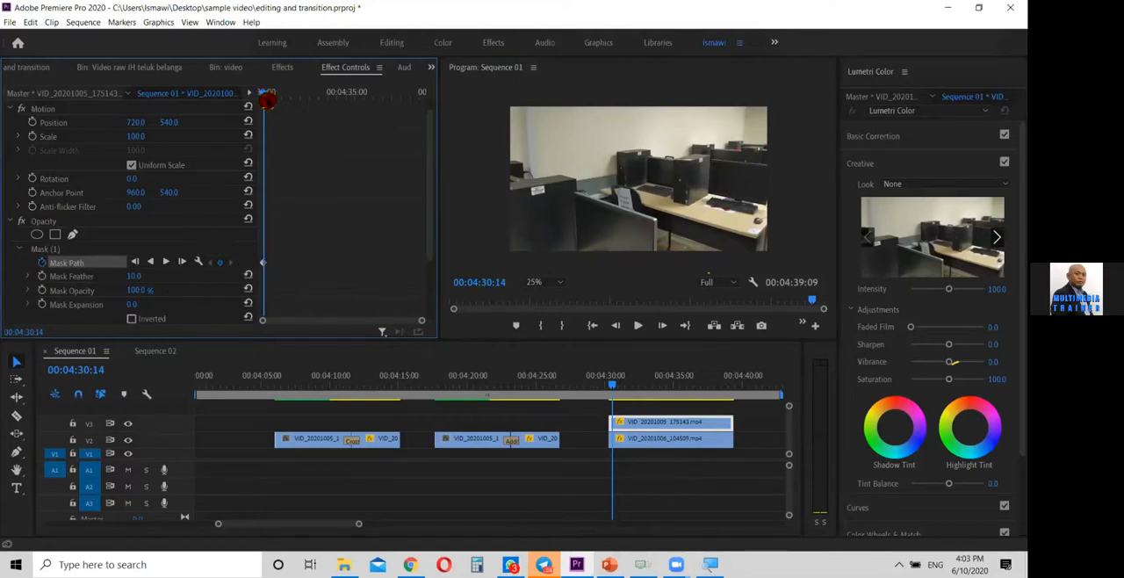
# At 00:04:39:08, collapse the mask into a narrow vertical strip just outside the frame's right edge to keyframe the wipe's end
pyautogui.moveTo(265, 94); pyautogui.dragTo(425, 106)
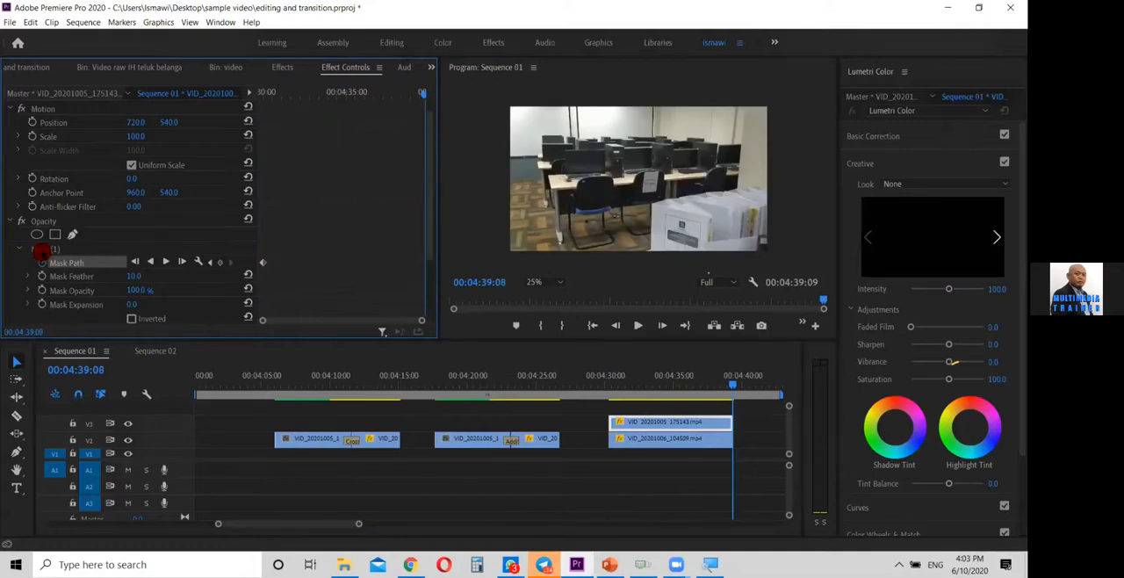
pyautogui.click(40, 250)
pyautogui.moveTo(503, 104); pyautogui.dragTo(771, 108)
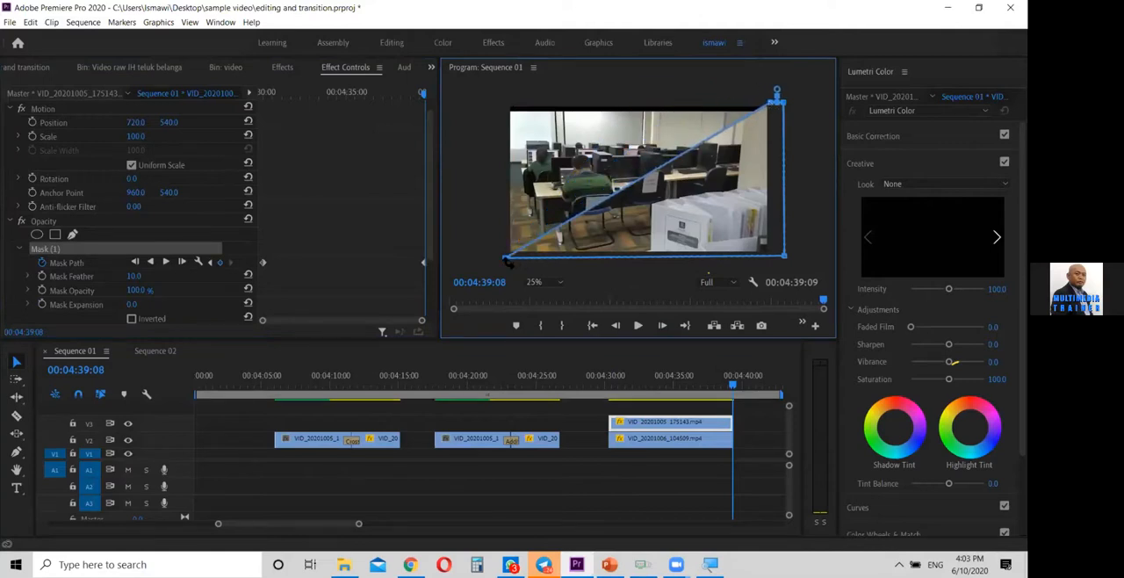
pyautogui.moveTo(713, 262); pyautogui.dragTo(772, 264)
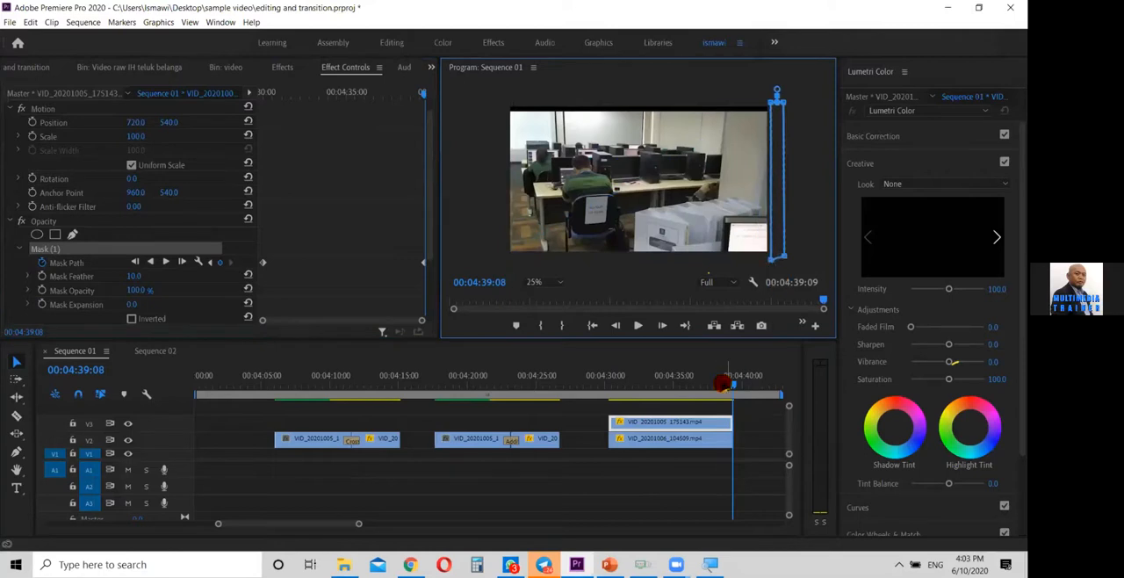
# Scrub back through the mask wipe to 00:04:30:14 and set the Mask Feather to 200
pyautogui.moveTo(720, 384); pyautogui.dragTo(614, 403)
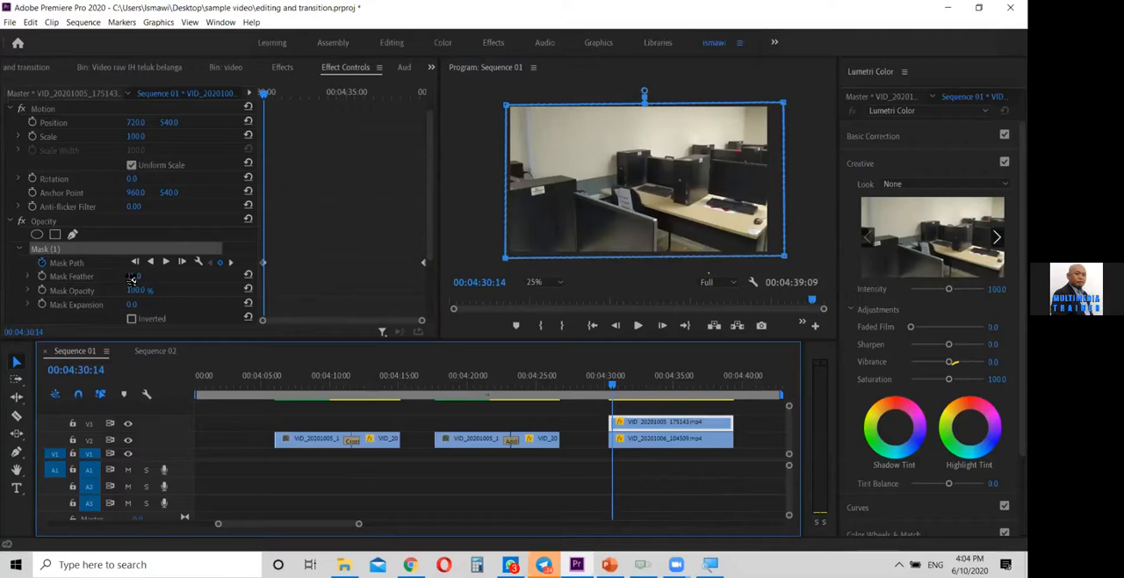
pyautogui.moveTo(133, 277); pyautogui.dragTo(138, 277)
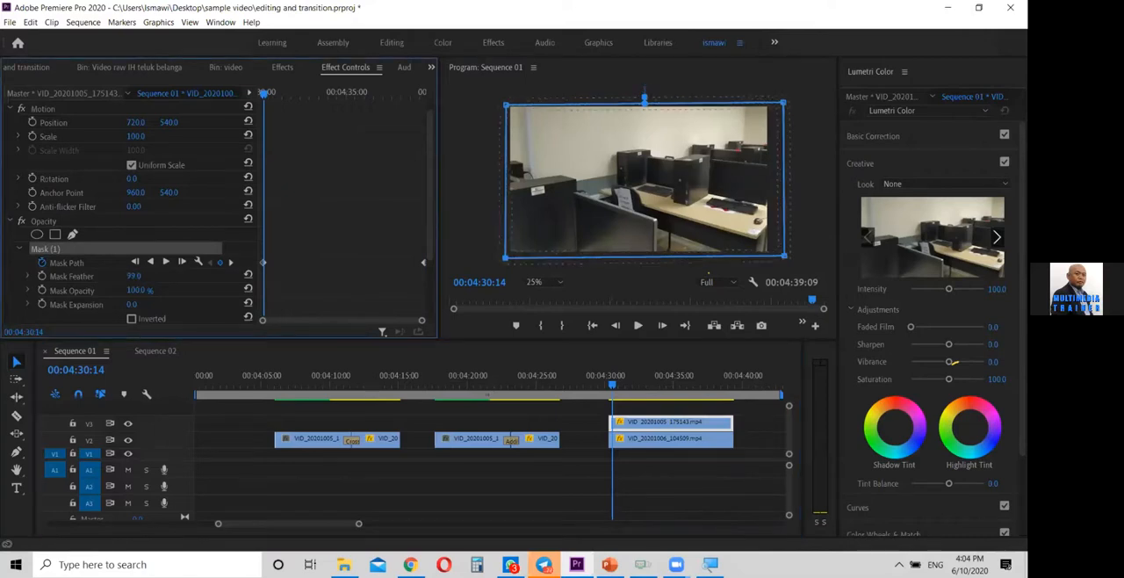
pyautogui.moveTo(142, 278); pyautogui.dragTo(131, 284)
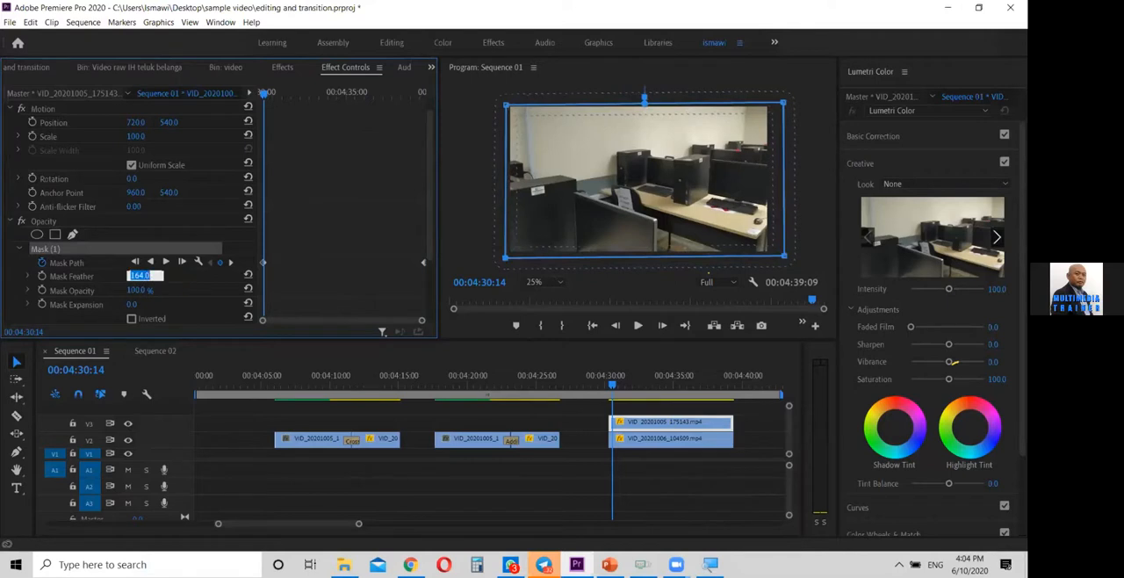
pyautogui.click(210, 309)
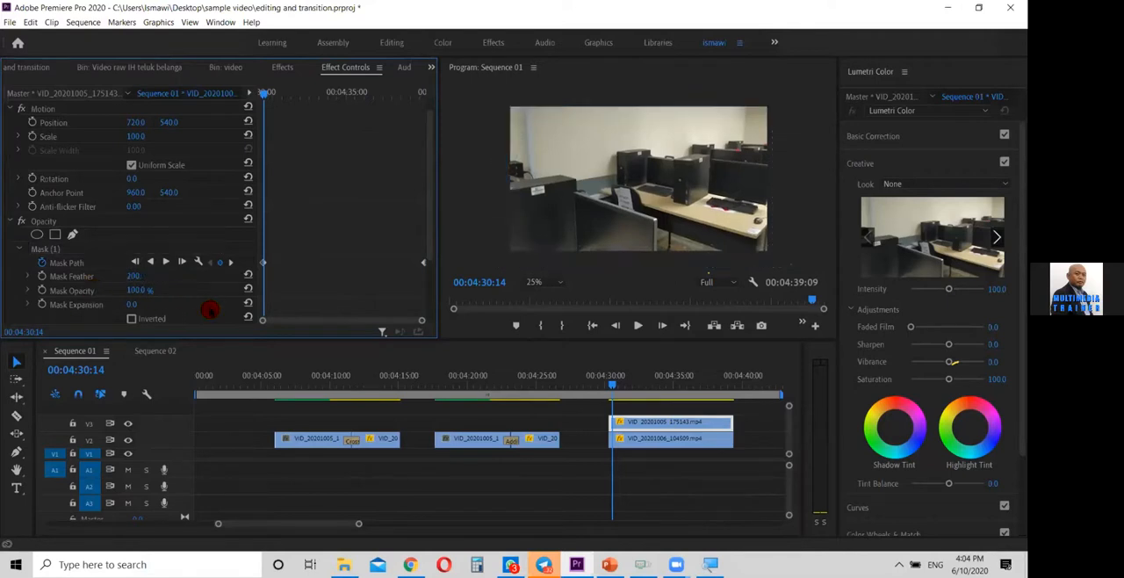
# Play the feathered mask wipe twice from the start of the stacked clips, and check it around 00:04:34:10
pyautogui.moveTo(612, 386); pyautogui.dragTo(609, 386)
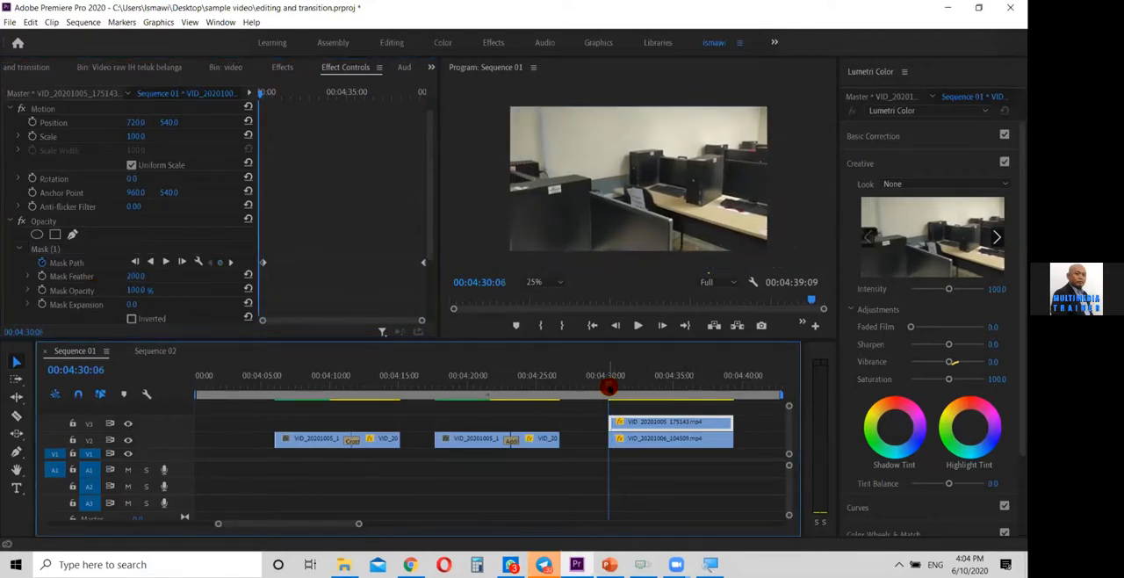
pyautogui.press('space')
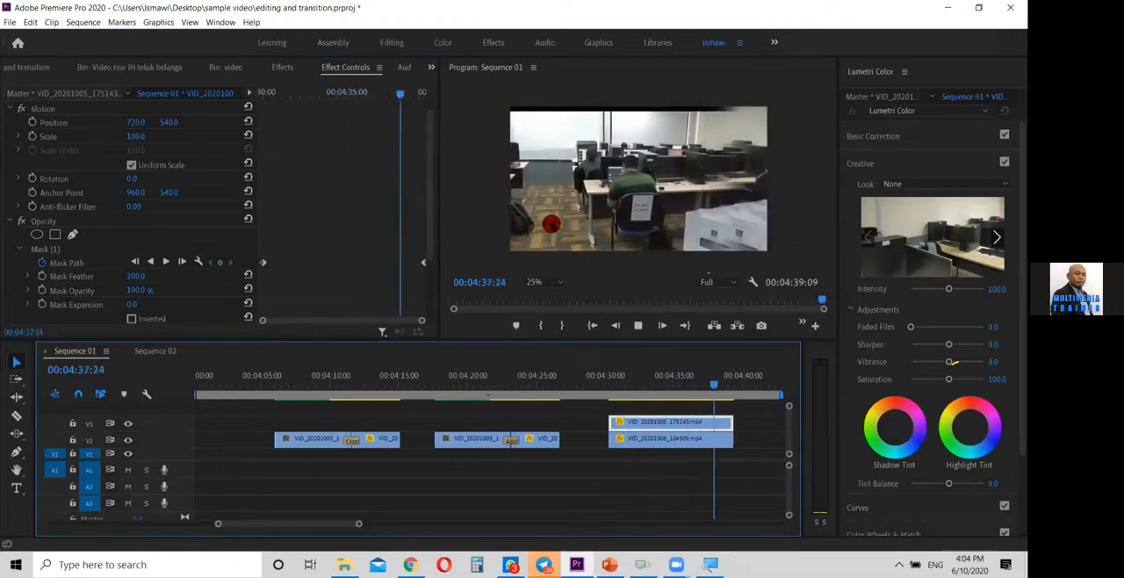
pyautogui.moveTo(727, 382); pyautogui.dragTo(601, 392)
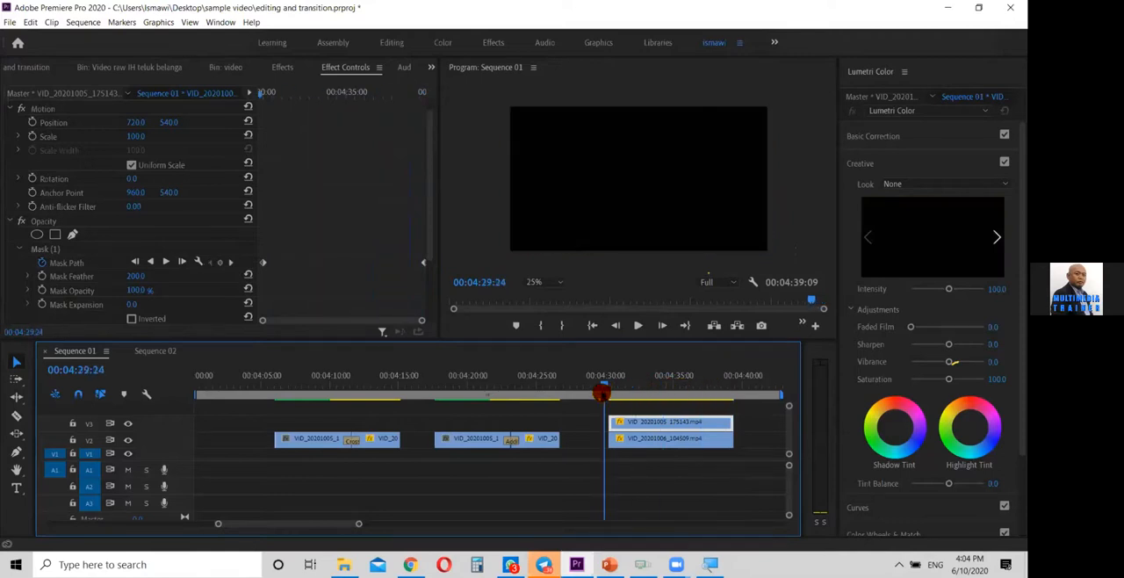
pyautogui.press('space')
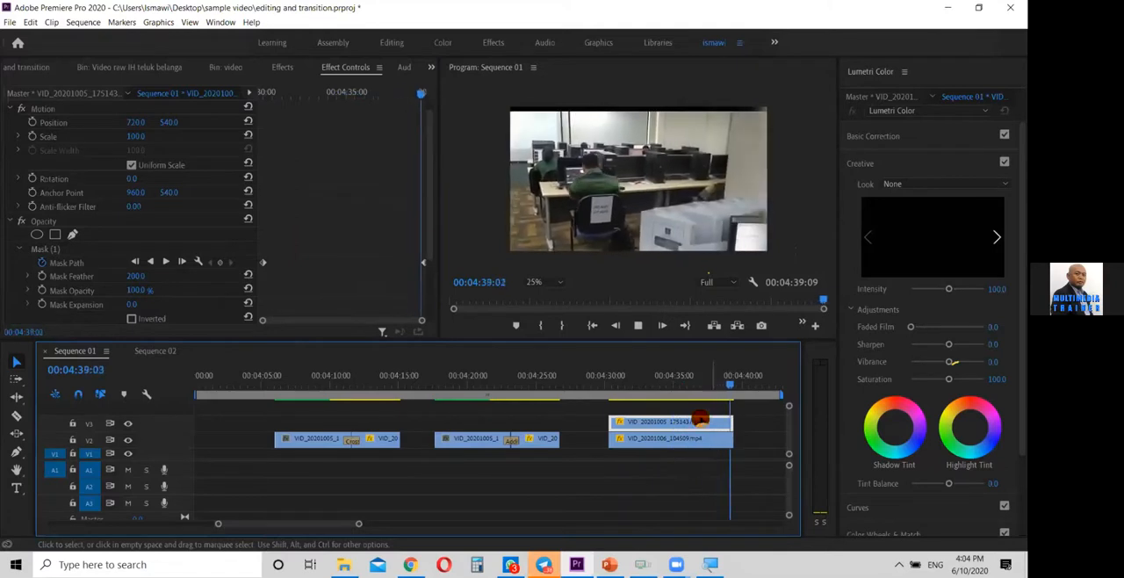
pyautogui.click(665, 389)
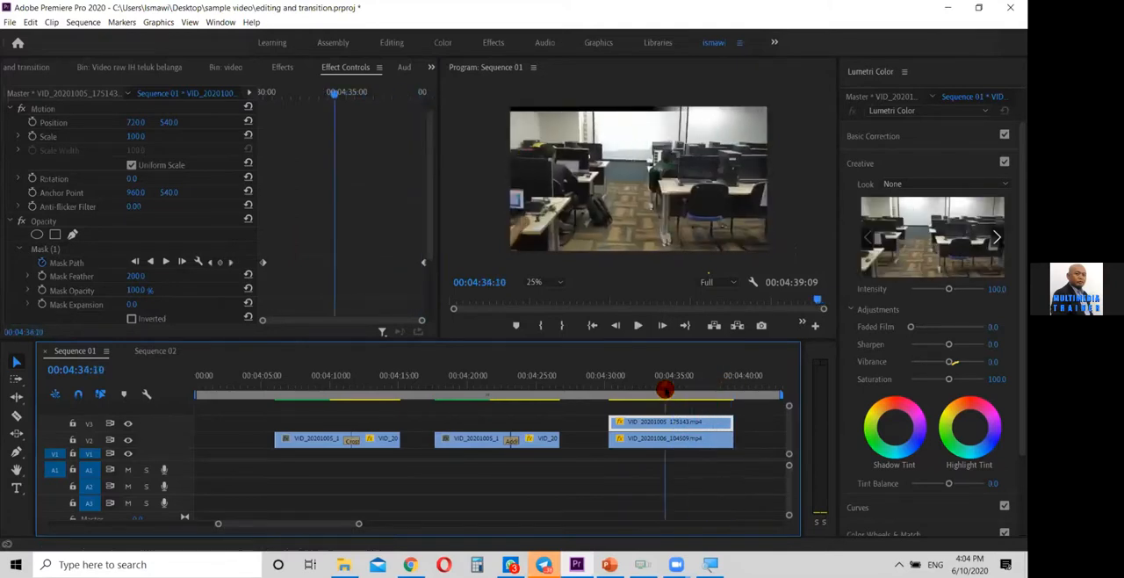
# Find the earlier stacked motorcycle clips in Sequence 01 and play them around 00:02:49
pyautogui.doubleClick(295, 524)
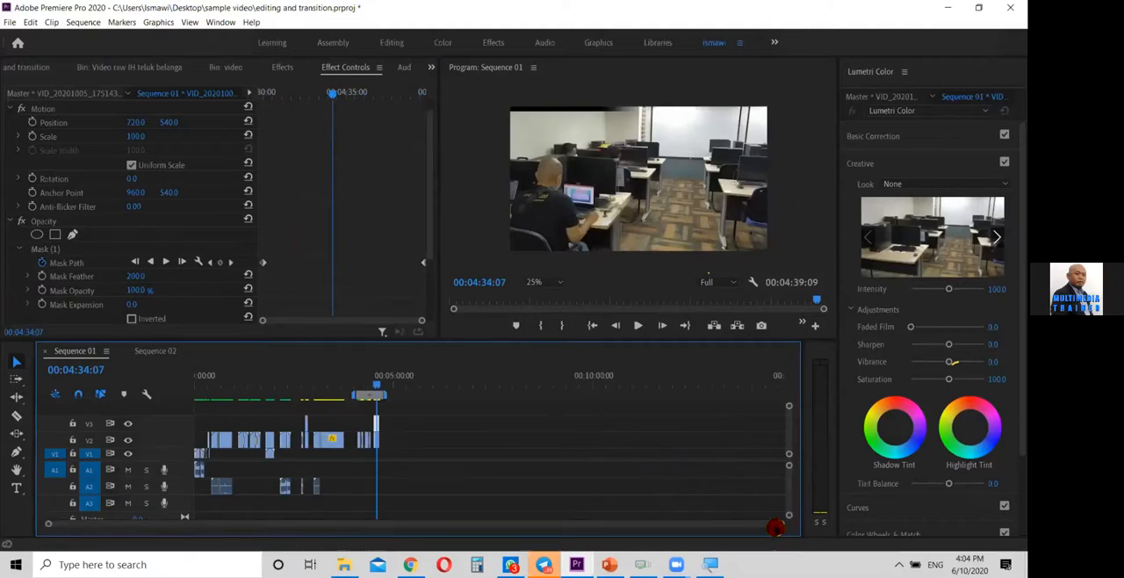
pyautogui.moveTo(779, 525); pyautogui.dragTo(537, 539)
pyautogui.moveTo(439, 524); pyautogui.dragTo(321, 523)
pyautogui.click(347, 377)
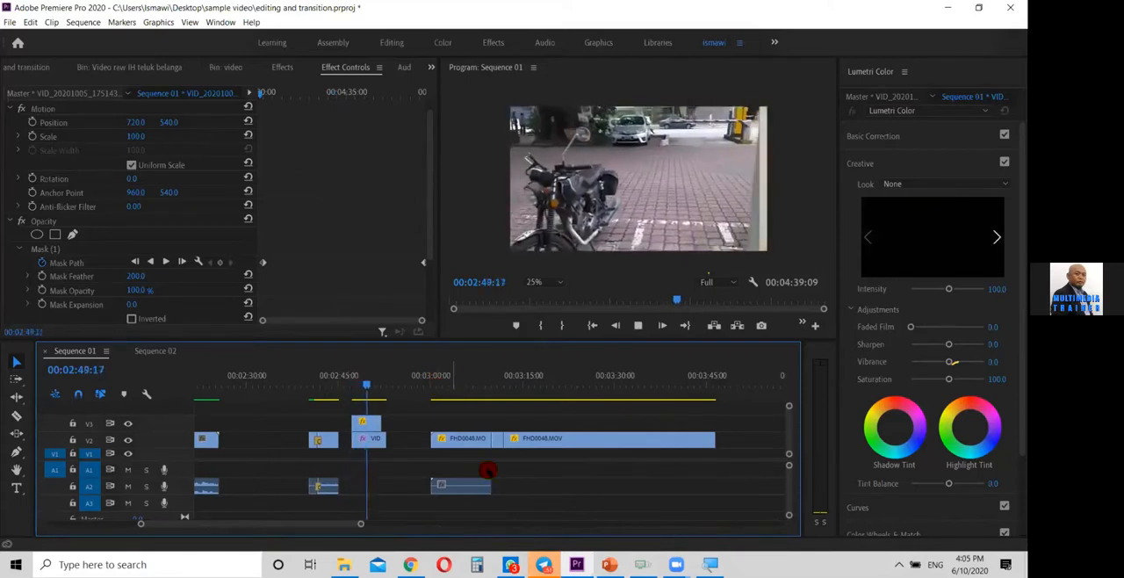
# Return to the masked clips near the end of Sequence 01 and play the wipe from 00:04:29:01
pyautogui.moveTo(327, 524); pyautogui.dragTo(372, 536)
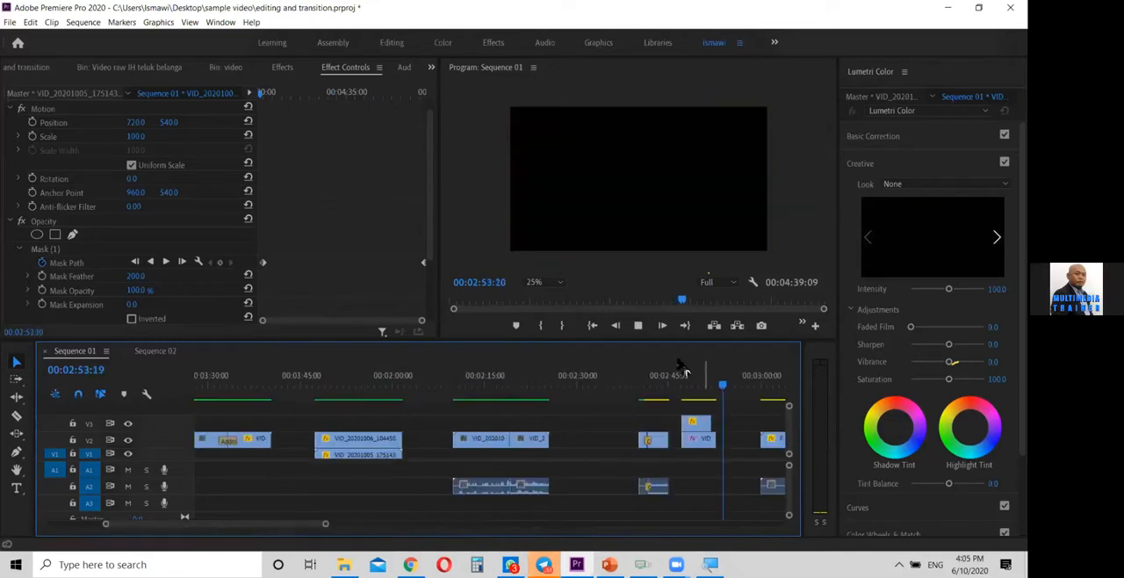
pyautogui.moveTo(290, 525); pyautogui.dragTo(350, 531)
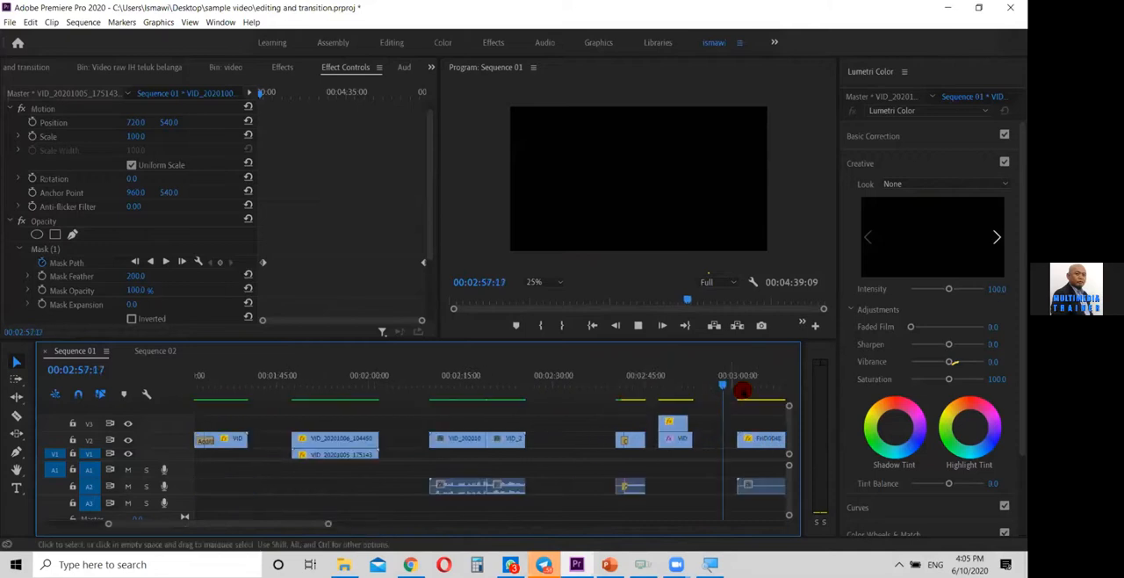
pyautogui.moveTo(301, 521); pyautogui.dragTo(393, 542)
pyautogui.click(546, 373)
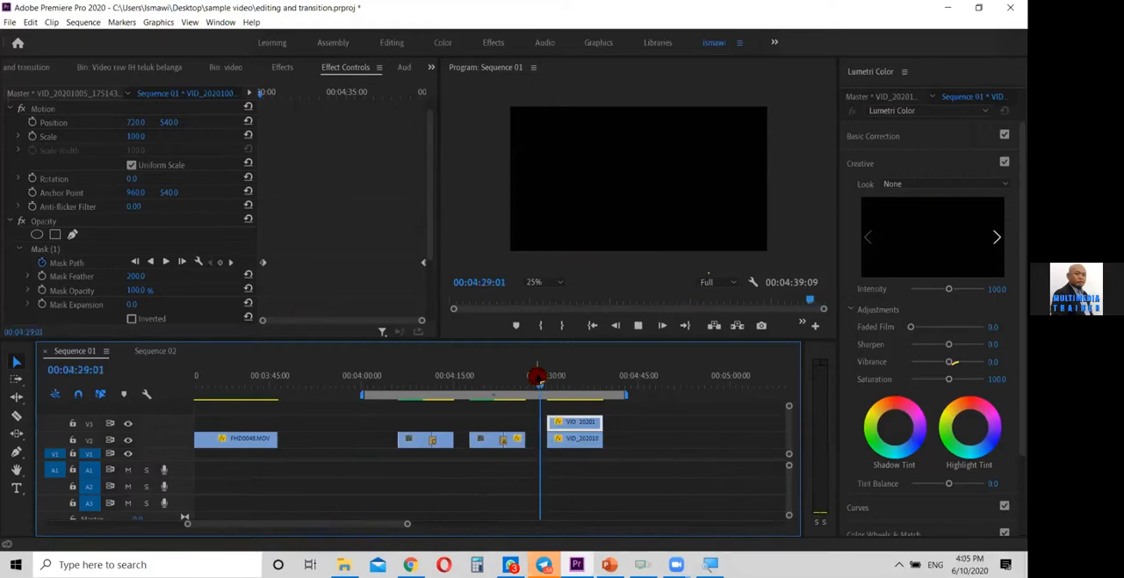
pyautogui.press('space')
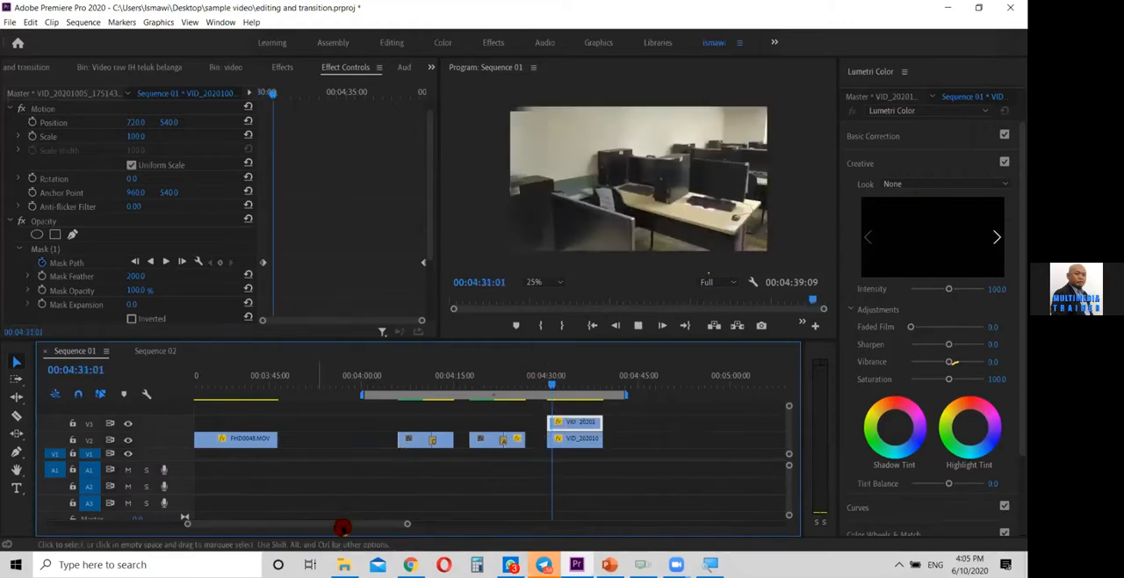
# Play the transition between the stacked V1 and V2 classroom clips that span about 00:01:48 to 00:02:01
pyautogui.moveTo(341, 524); pyautogui.dragTo(231, 530)
pyautogui.click(594, 381)
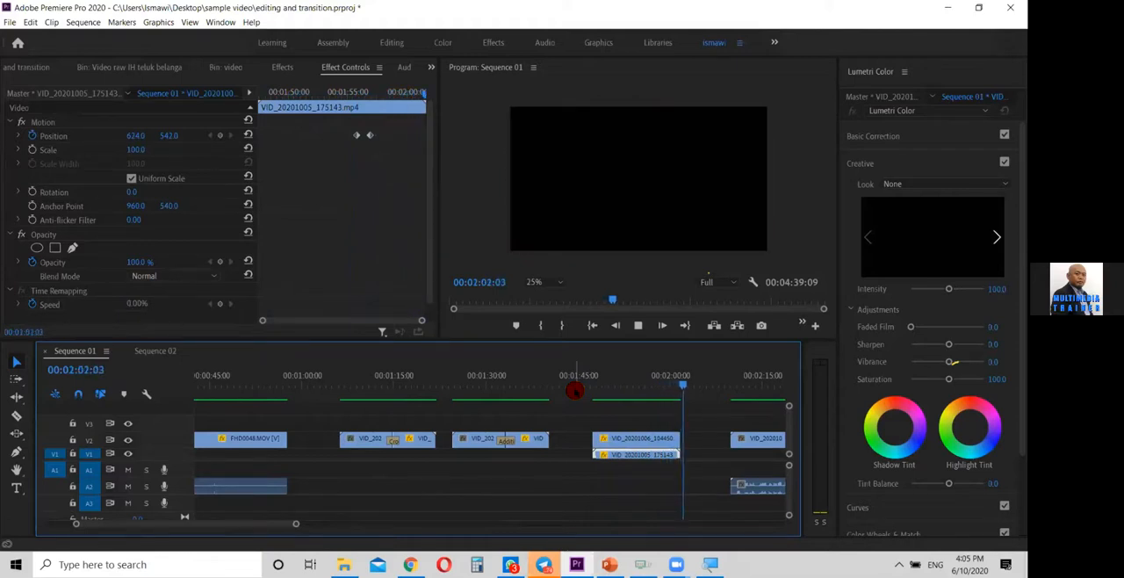
pyautogui.press('j')
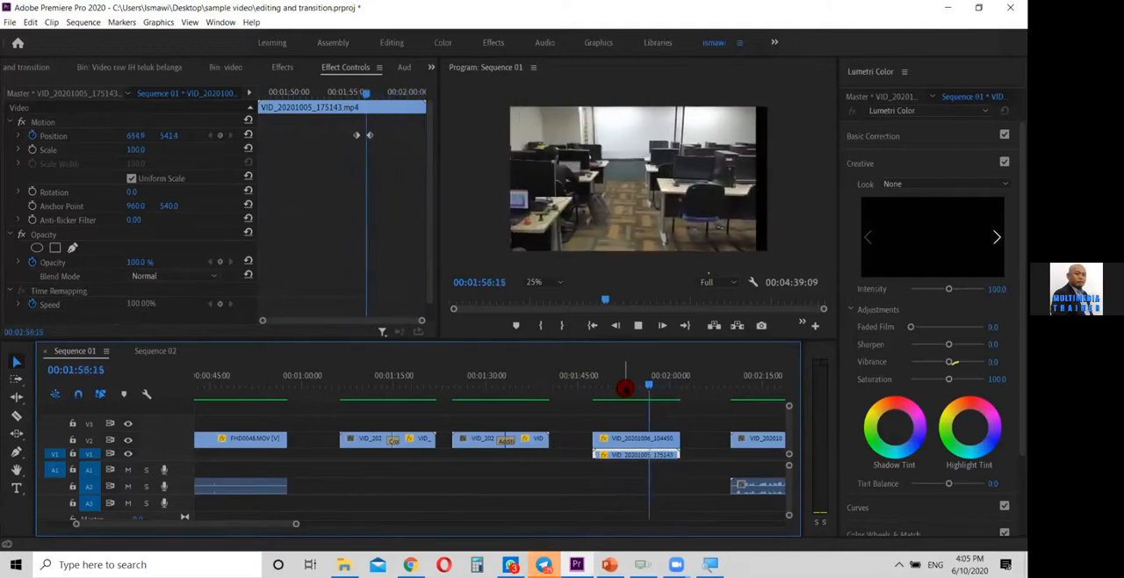
pyautogui.press('k')
# Play the dissolve transitions from 00:01:05:10 in a maximized program monitor with the zoom level set to Fit
pyautogui.moveTo(407, 402); pyautogui.dragTo(337, 389)
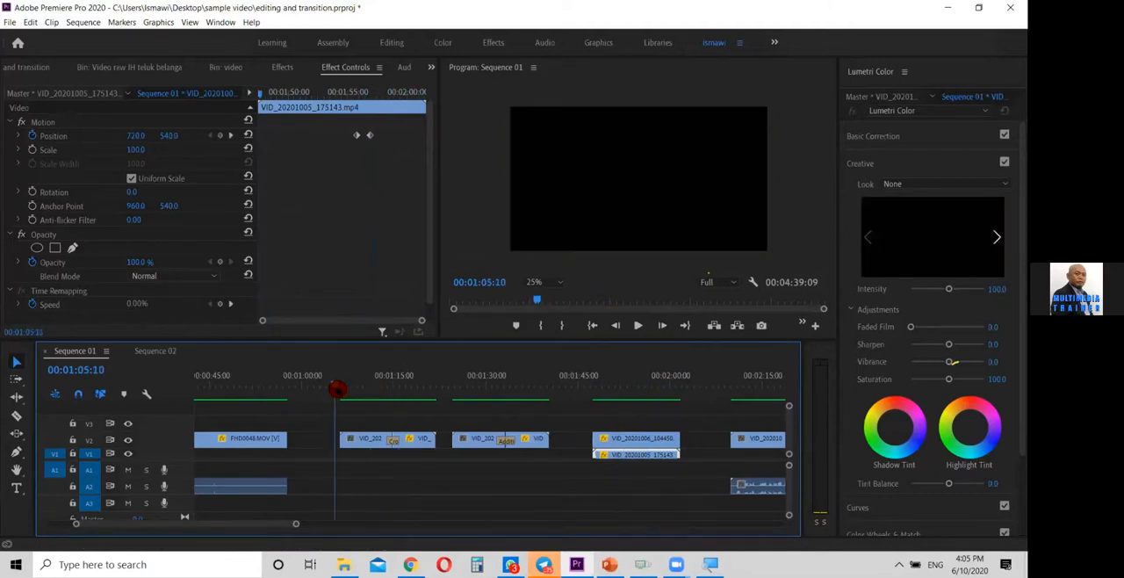
pyautogui.press('`')
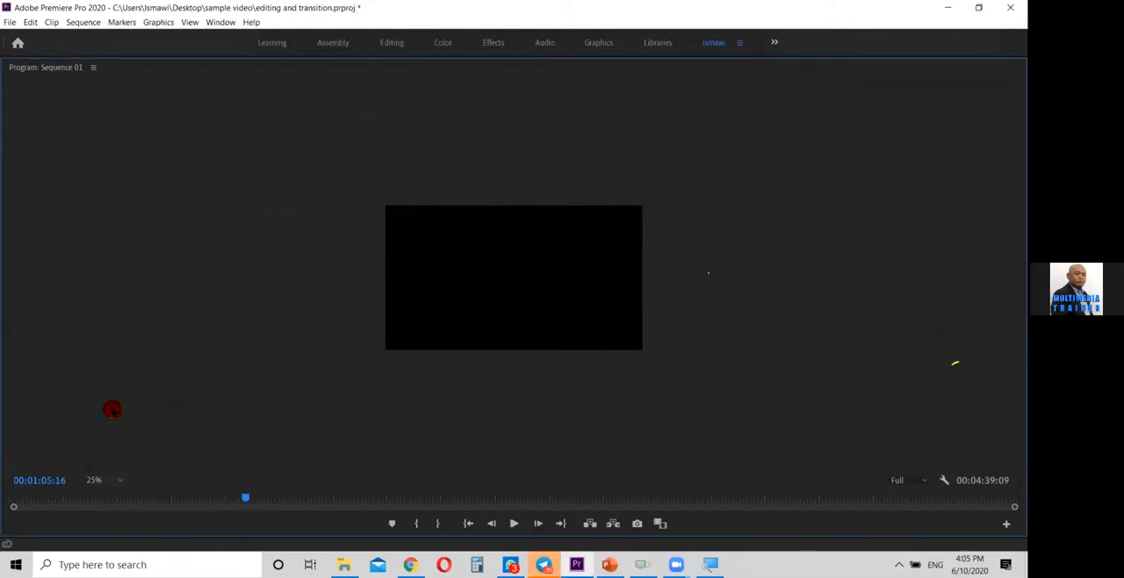
pyautogui.click(101, 480)
pyautogui.click(104, 345)
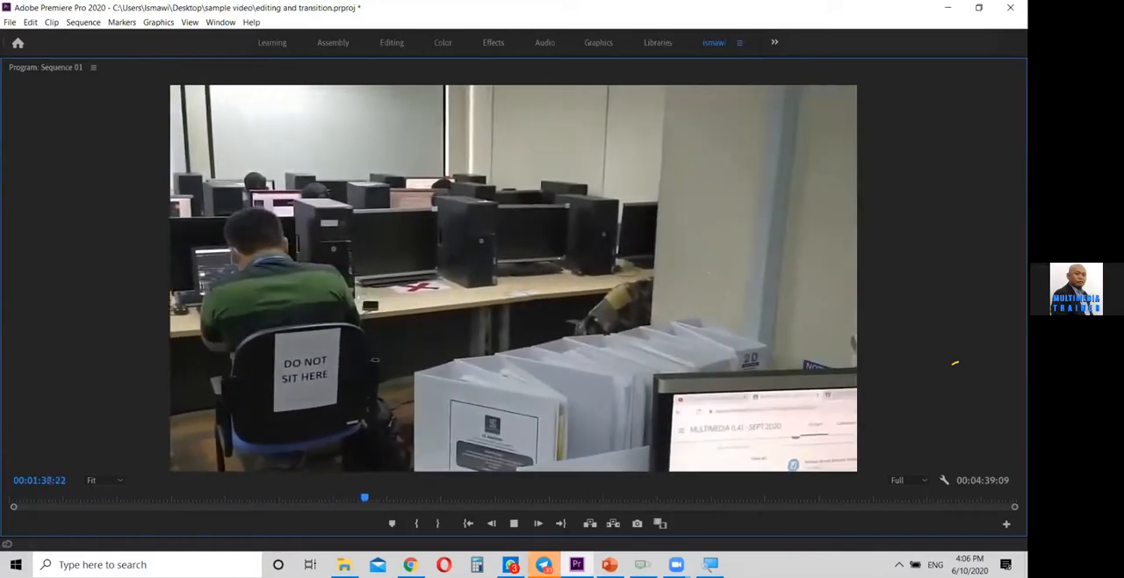
pyautogui.press('space')
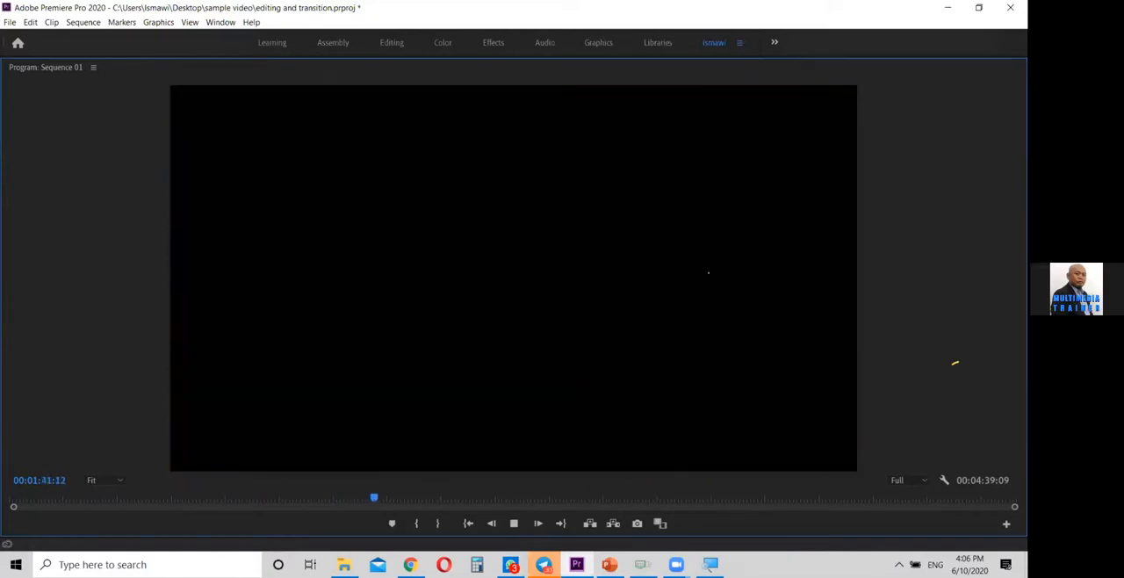